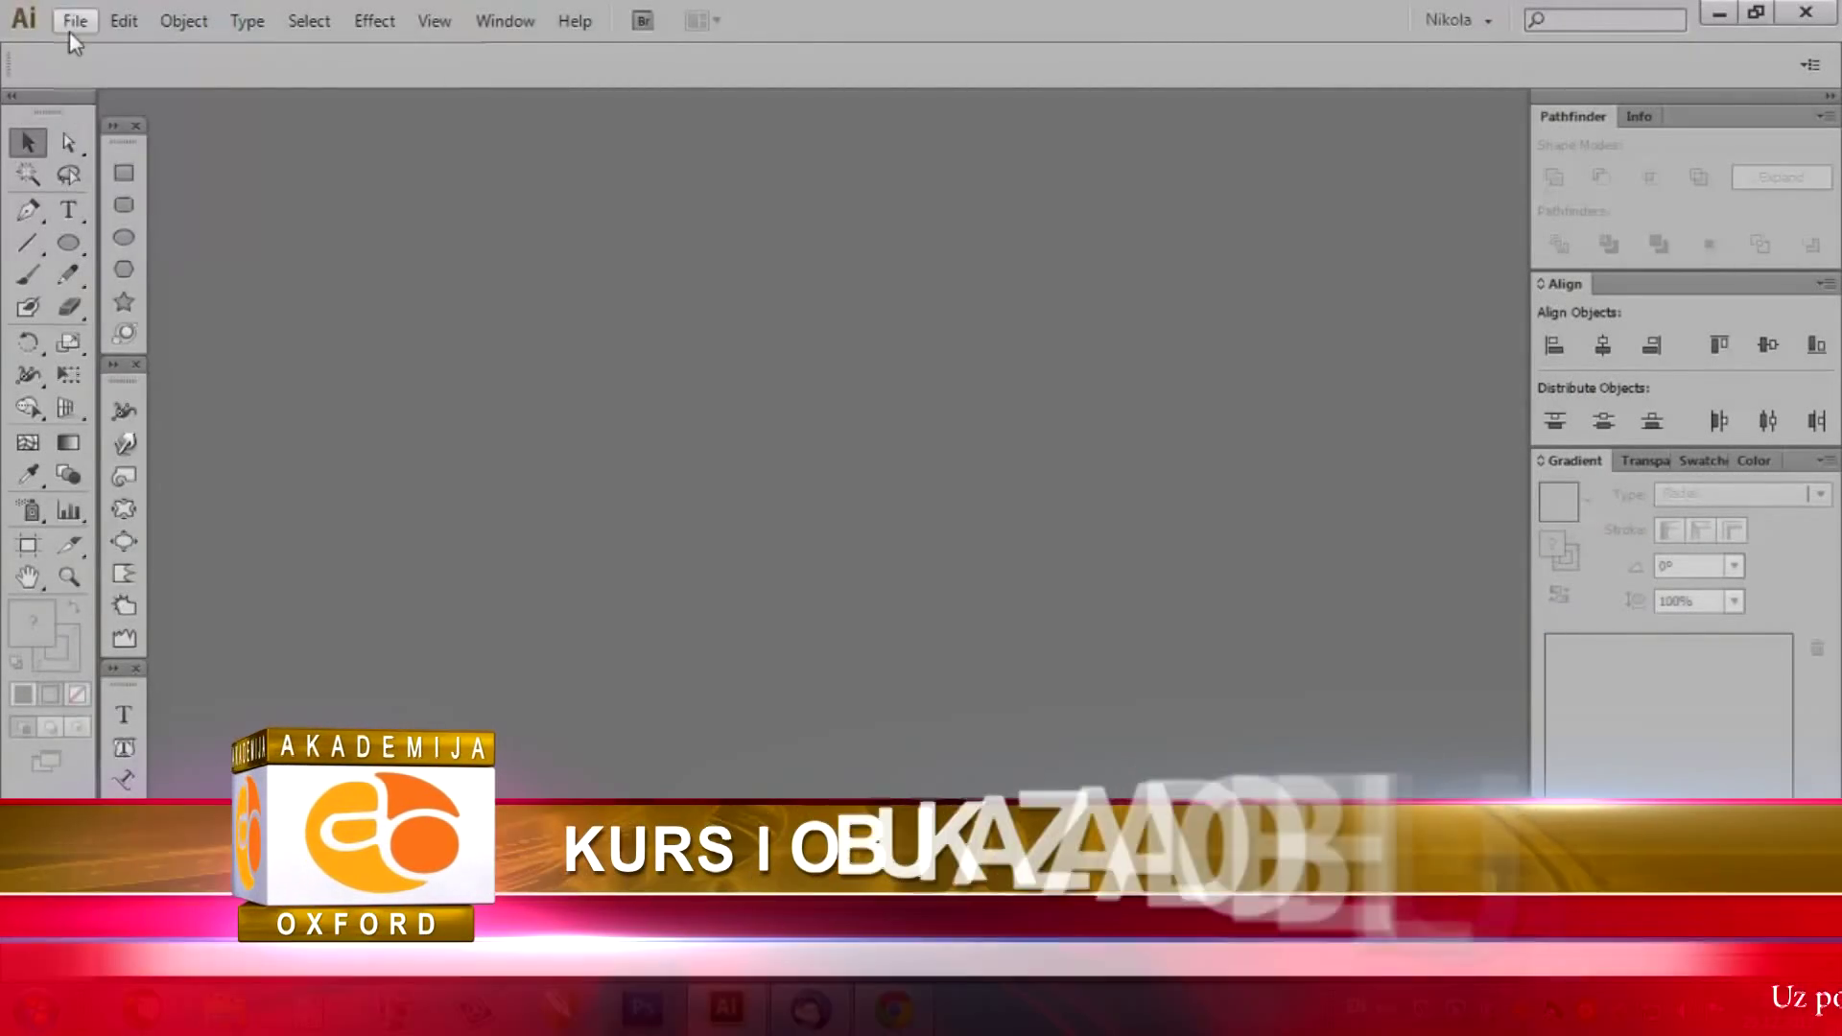
# Create a new 2000 x 1600 px document with RGB color mode and High (300 ppi) raster effects.
pyautogui.click(71, 23)
pyautogui.click(115, 55)
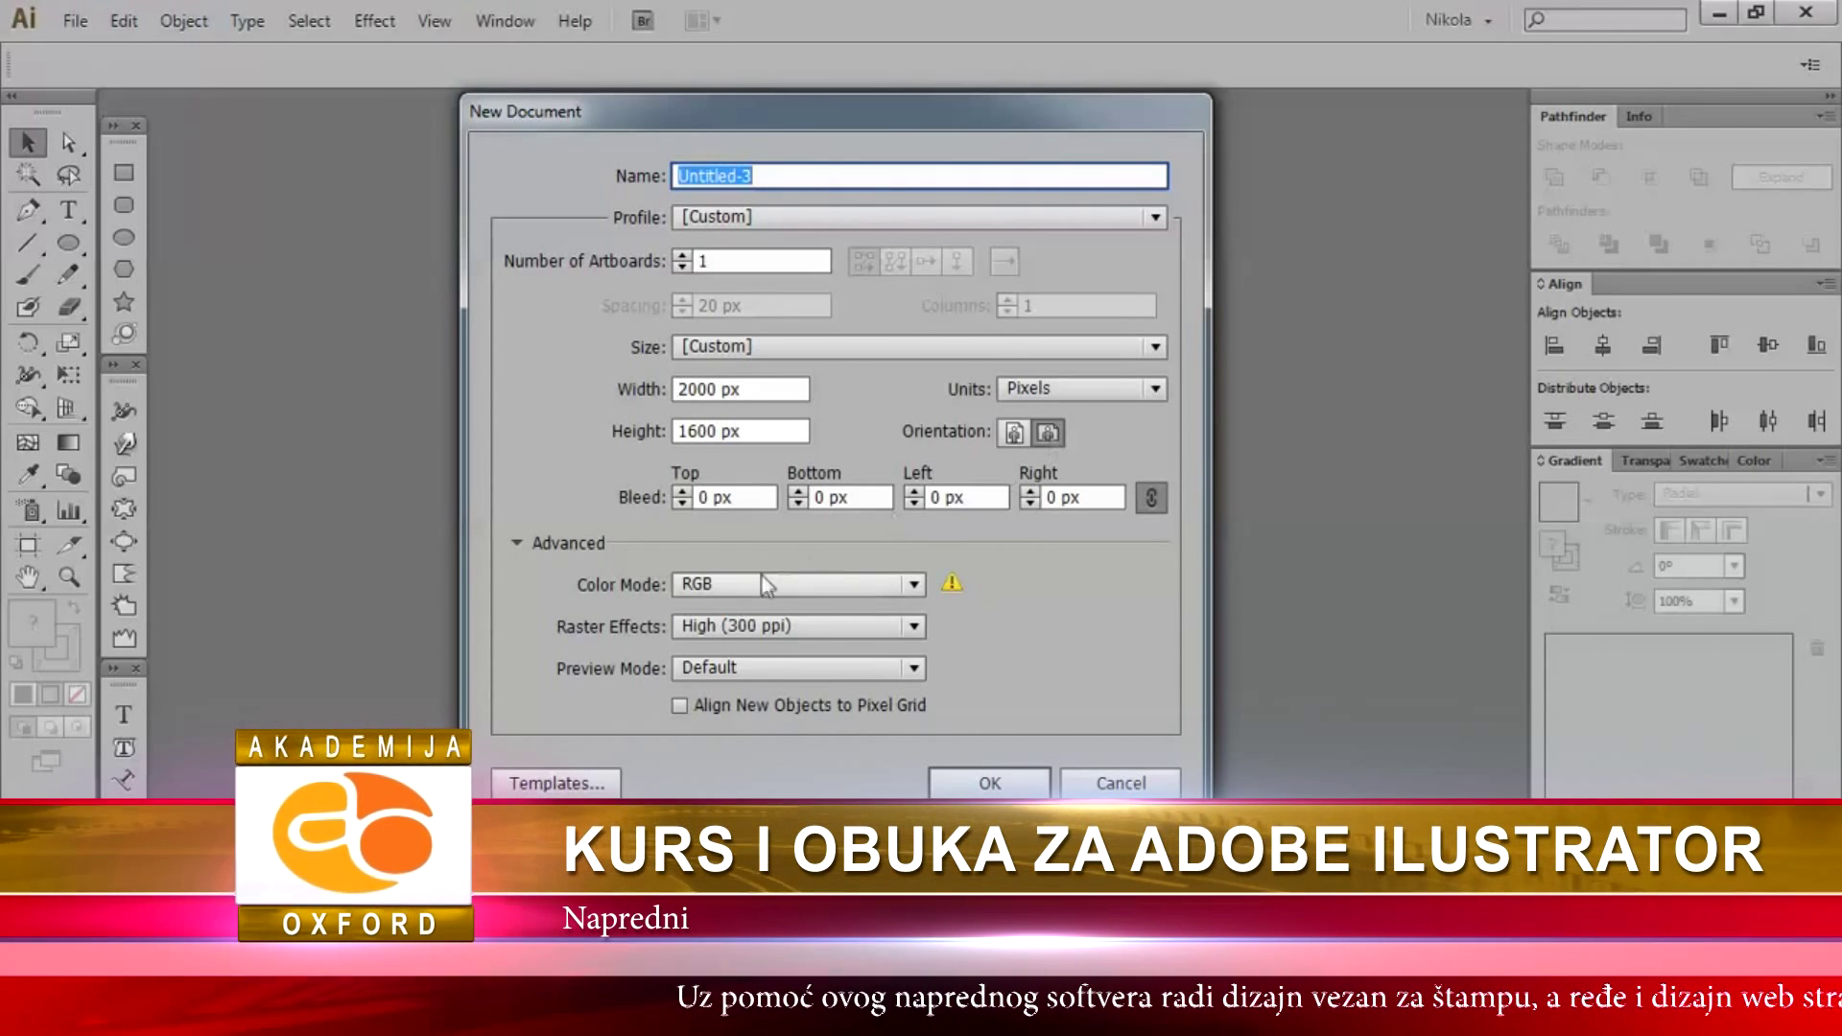
pyautogui.click(705, 588)
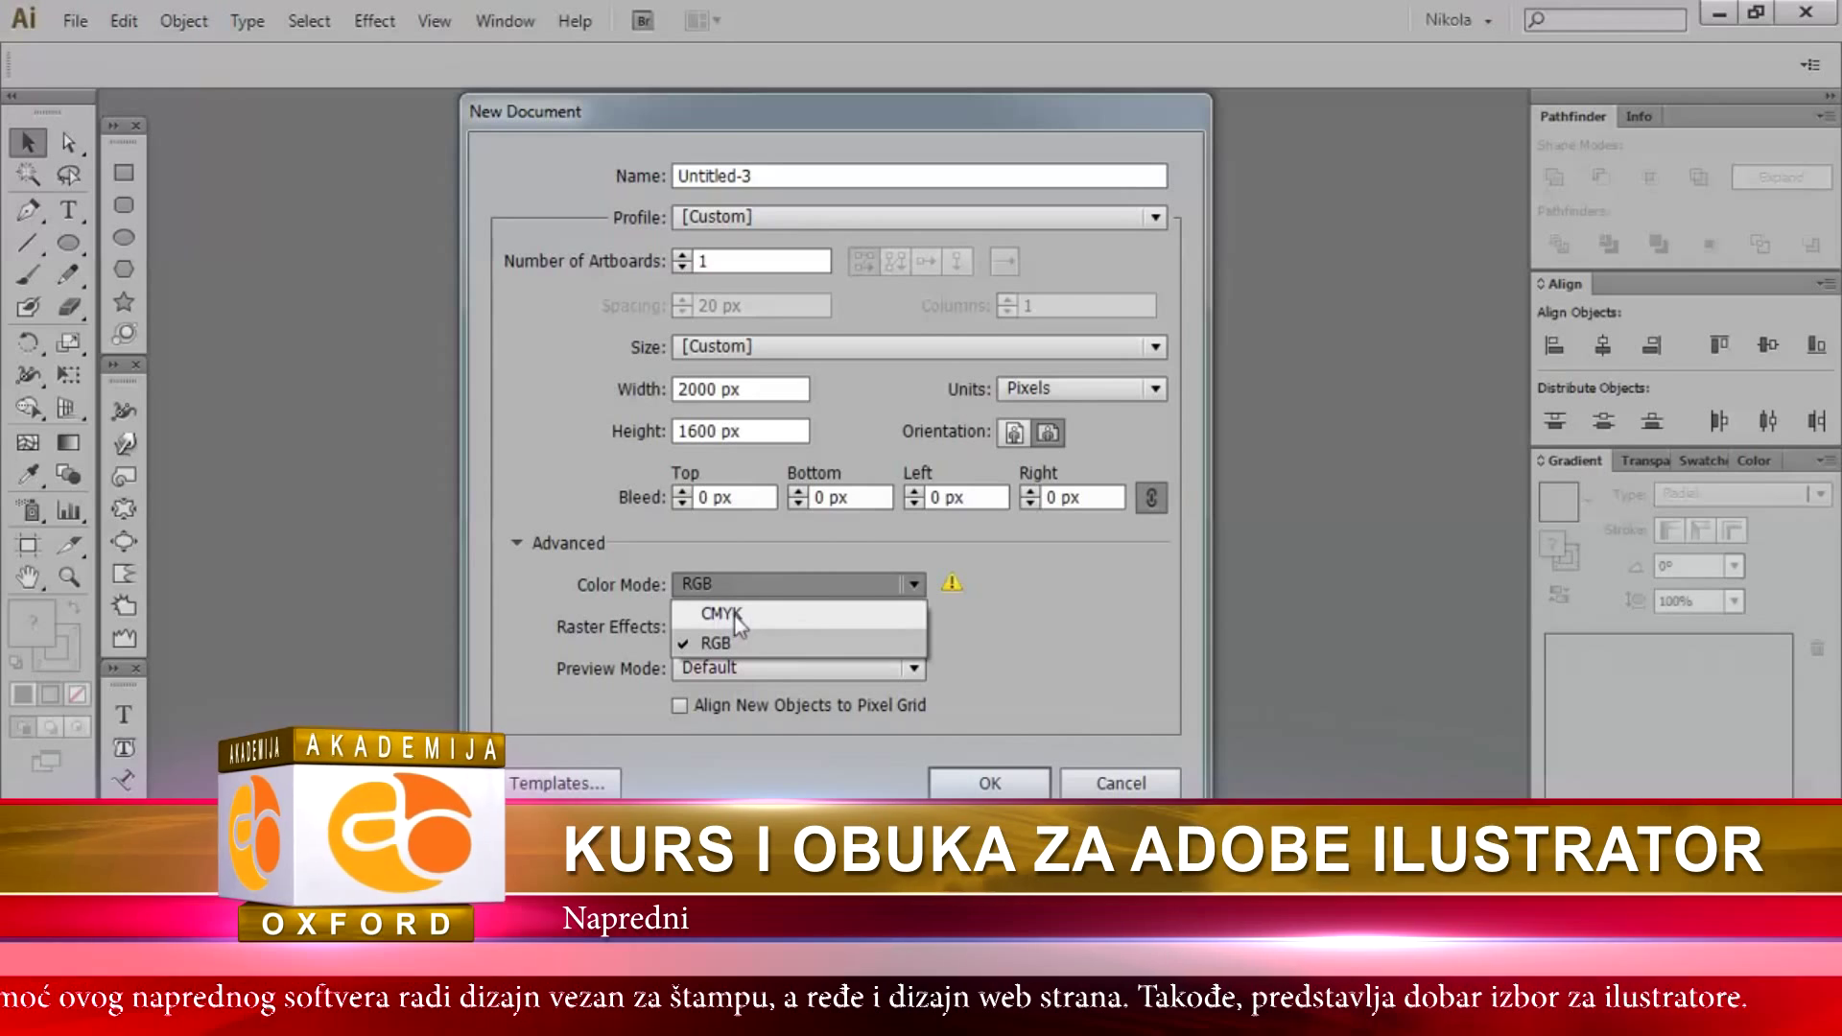
pyautogui.click(715, 643)
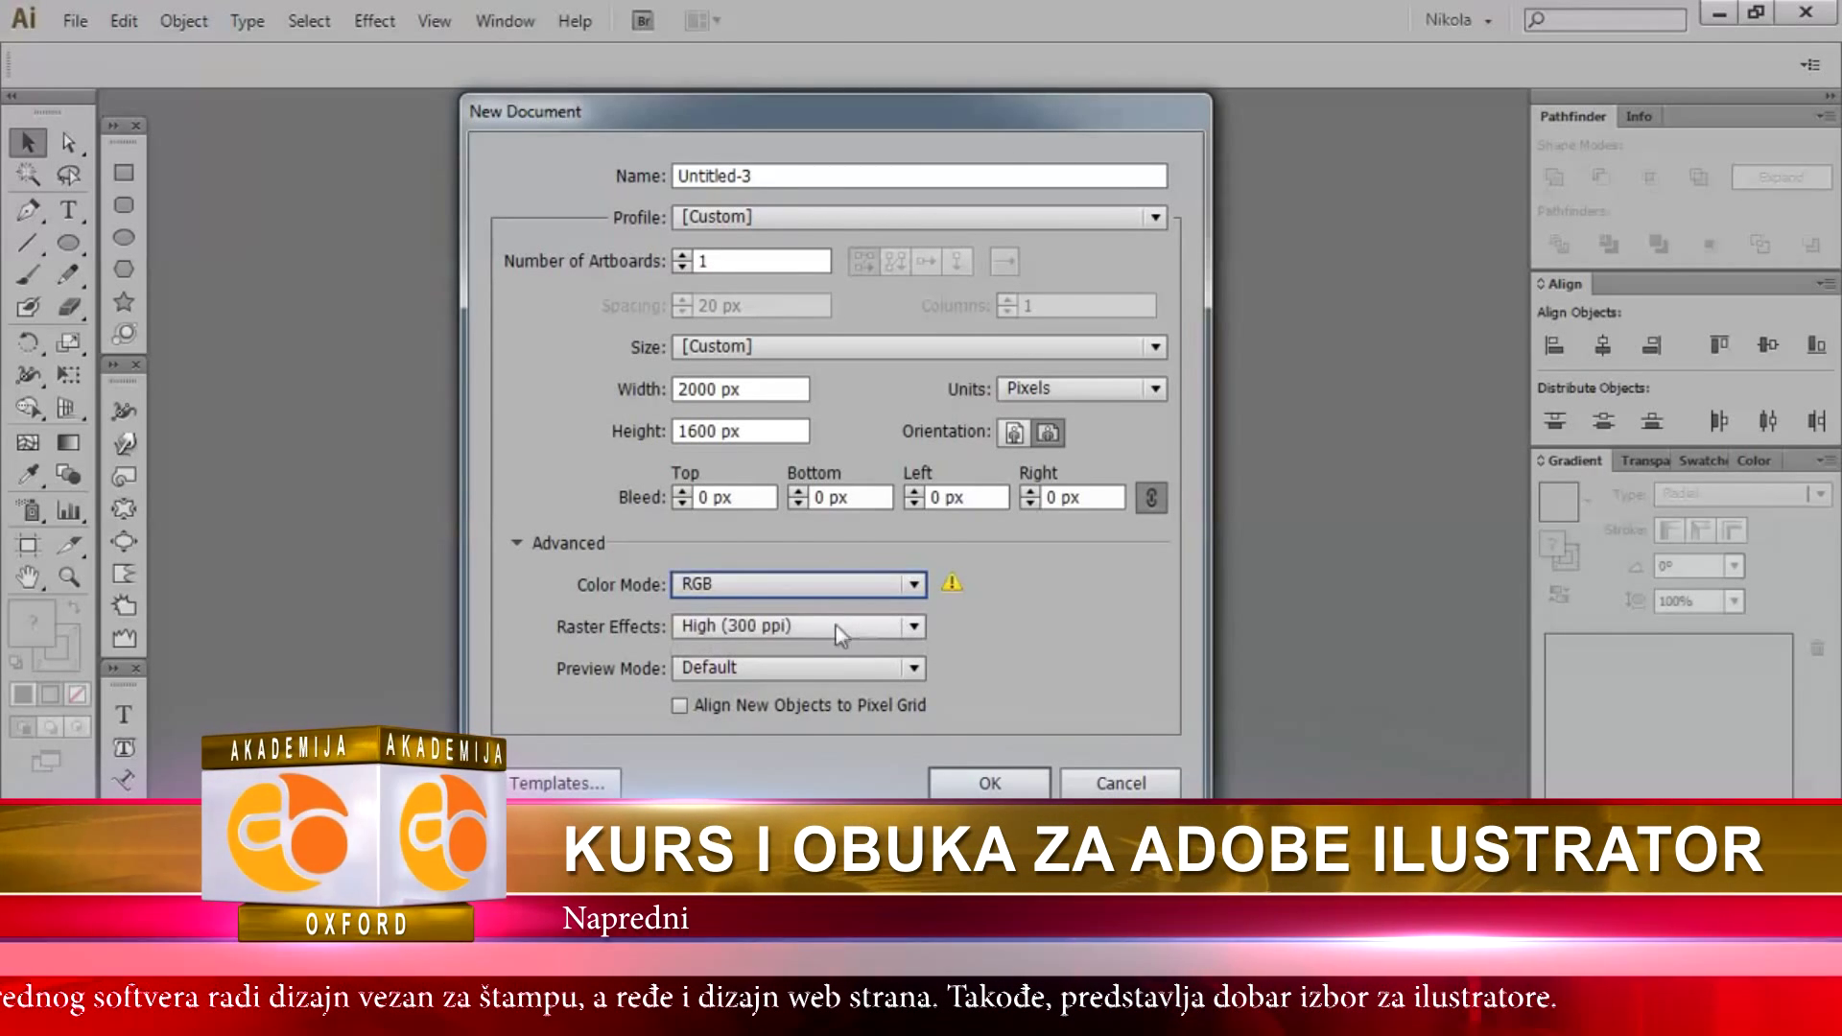
pyautogui.click(759, 625)
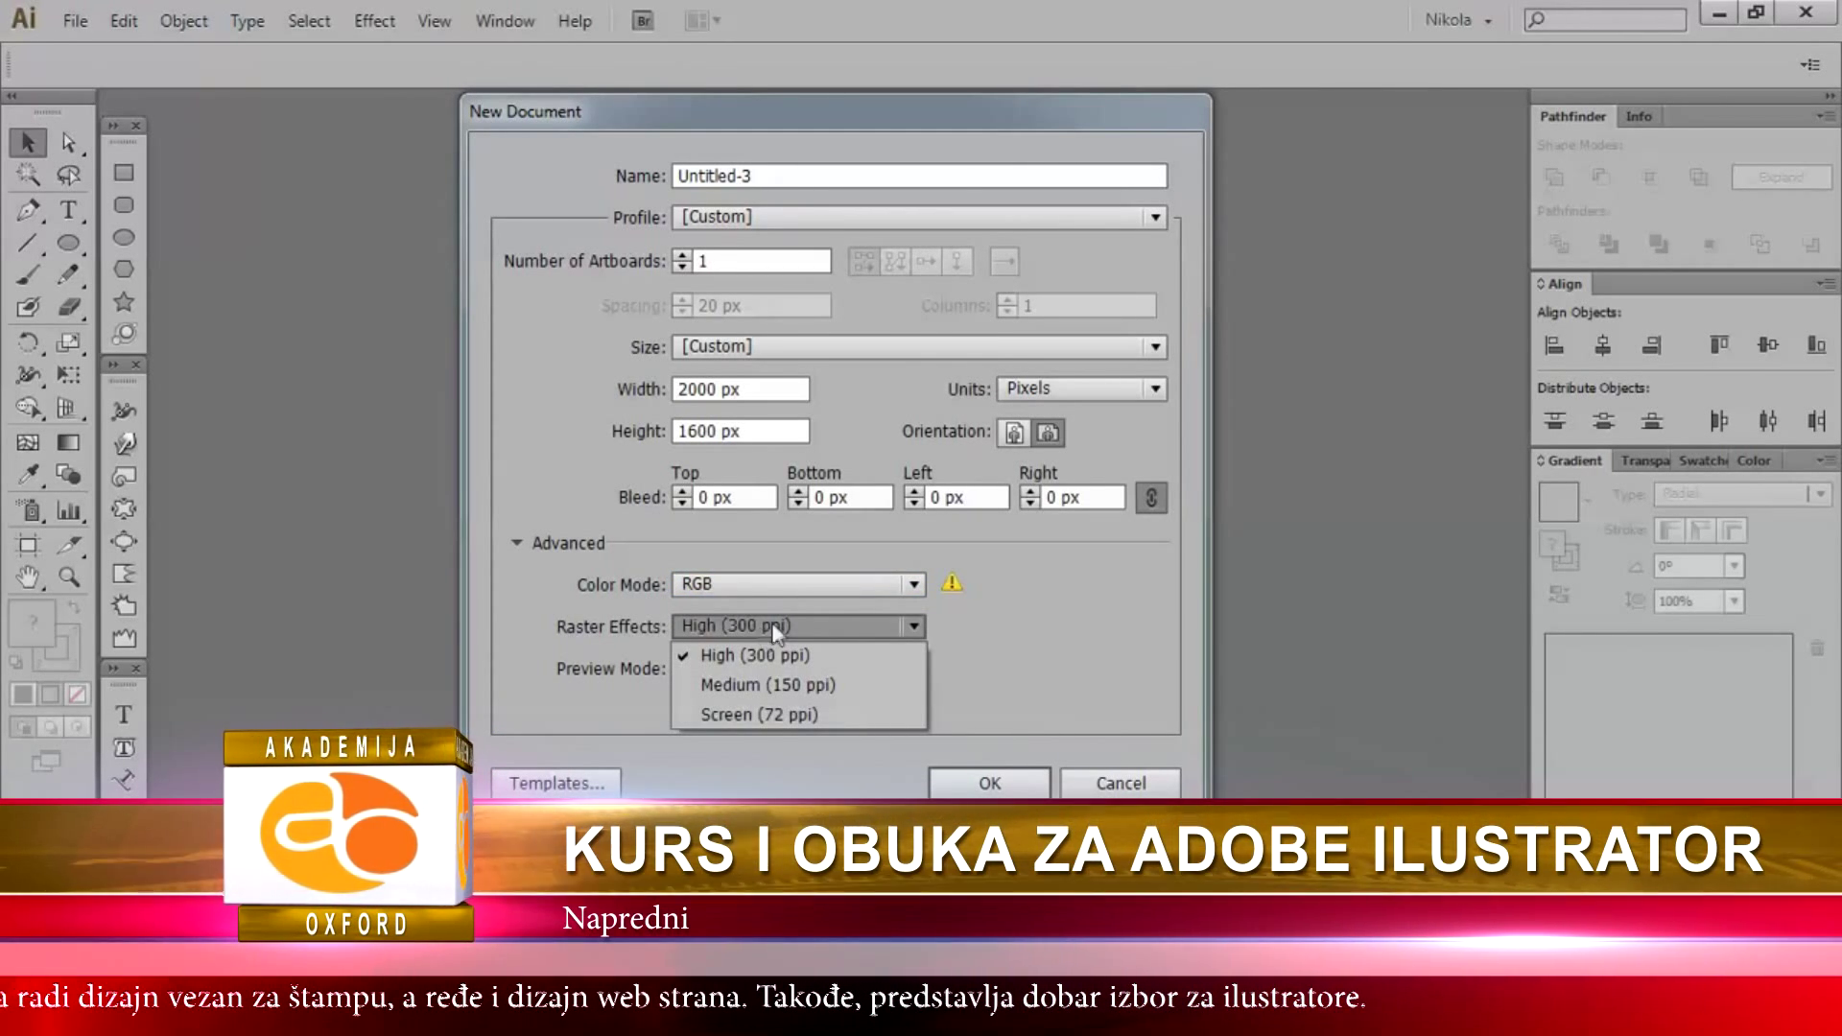
pyautogui.click(1027, 659)
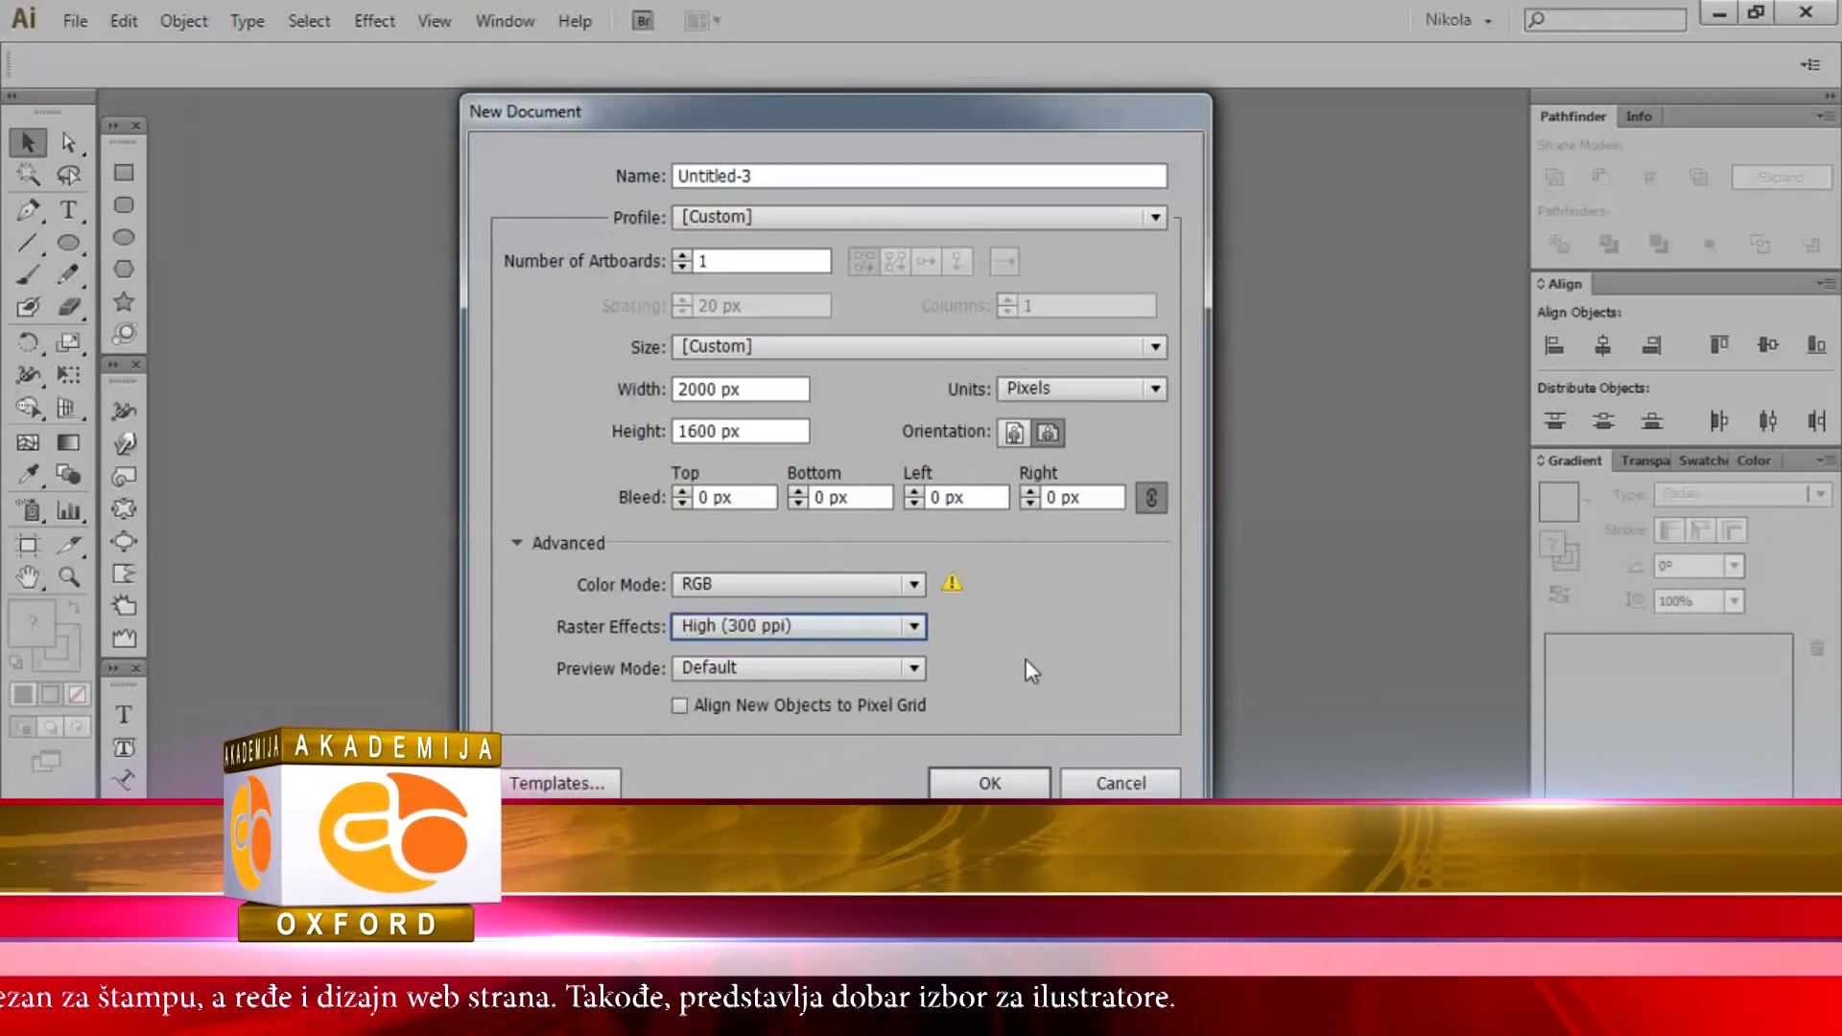
pyautogui.click(989, 783)
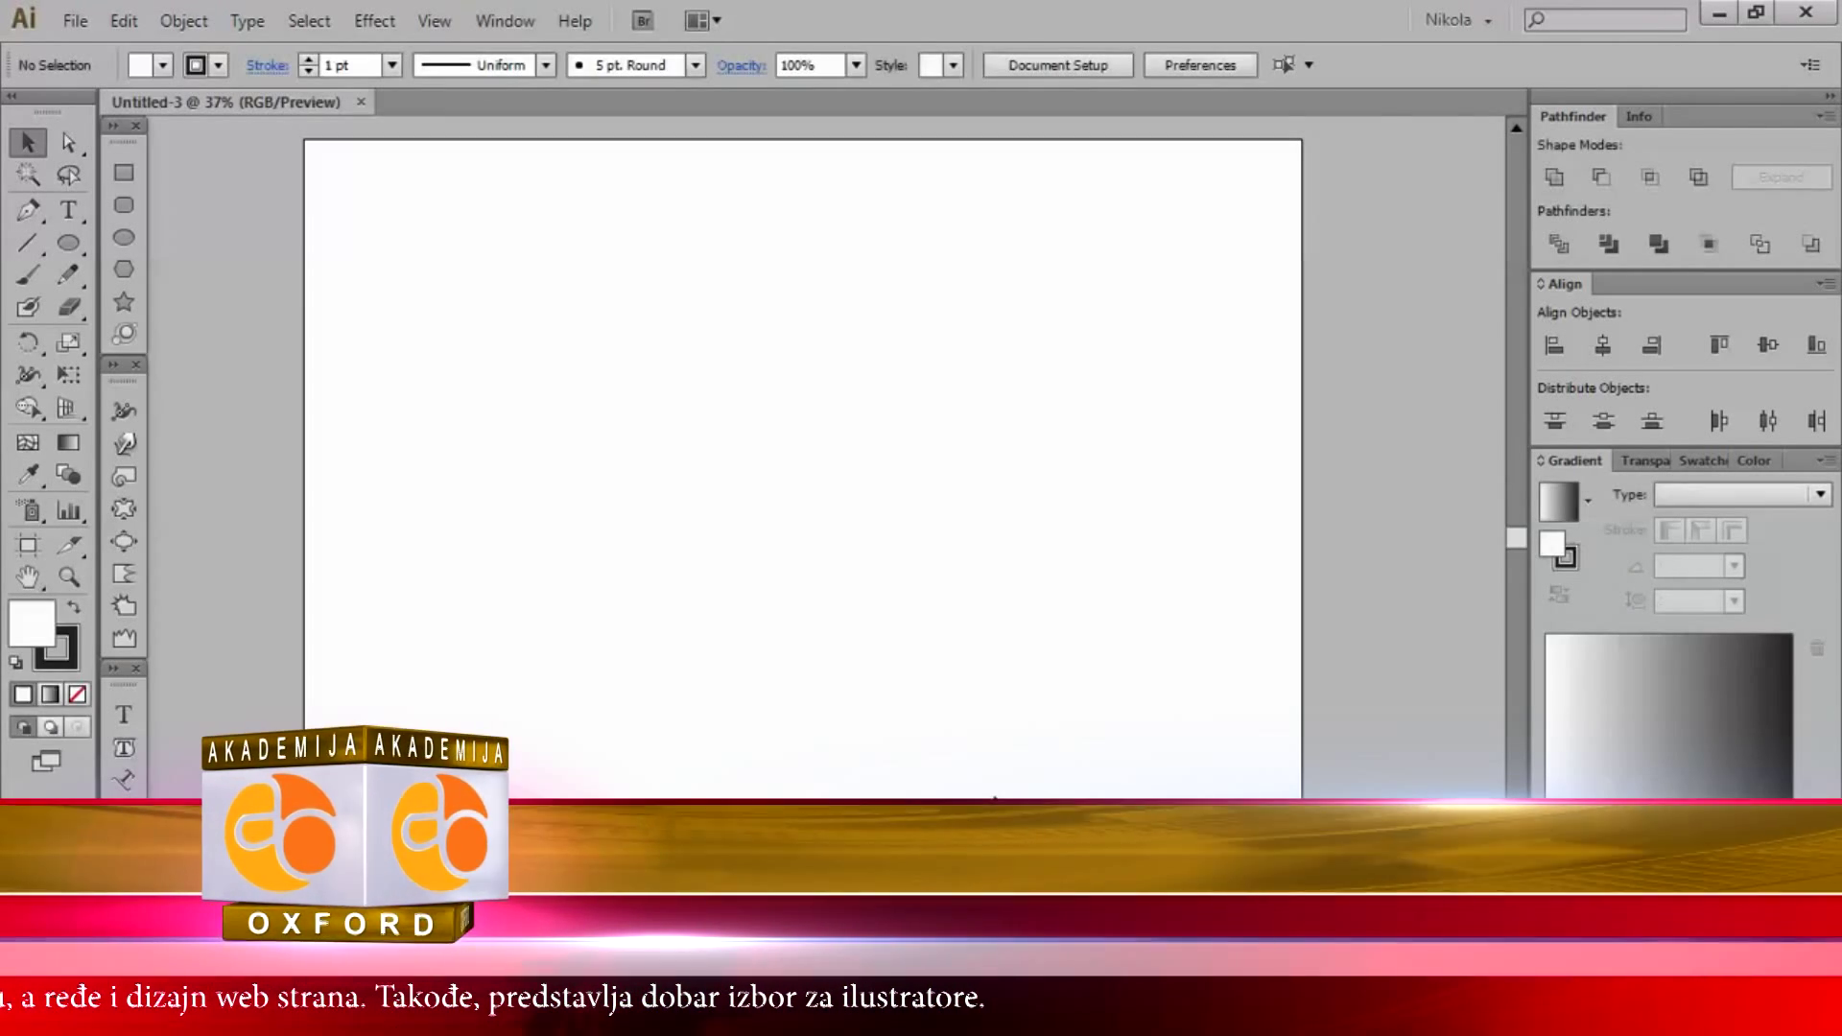
# Draw a rectangle covering the whole artboard and fill it with a Radial gradient.
pyautogui.click(68, 243)
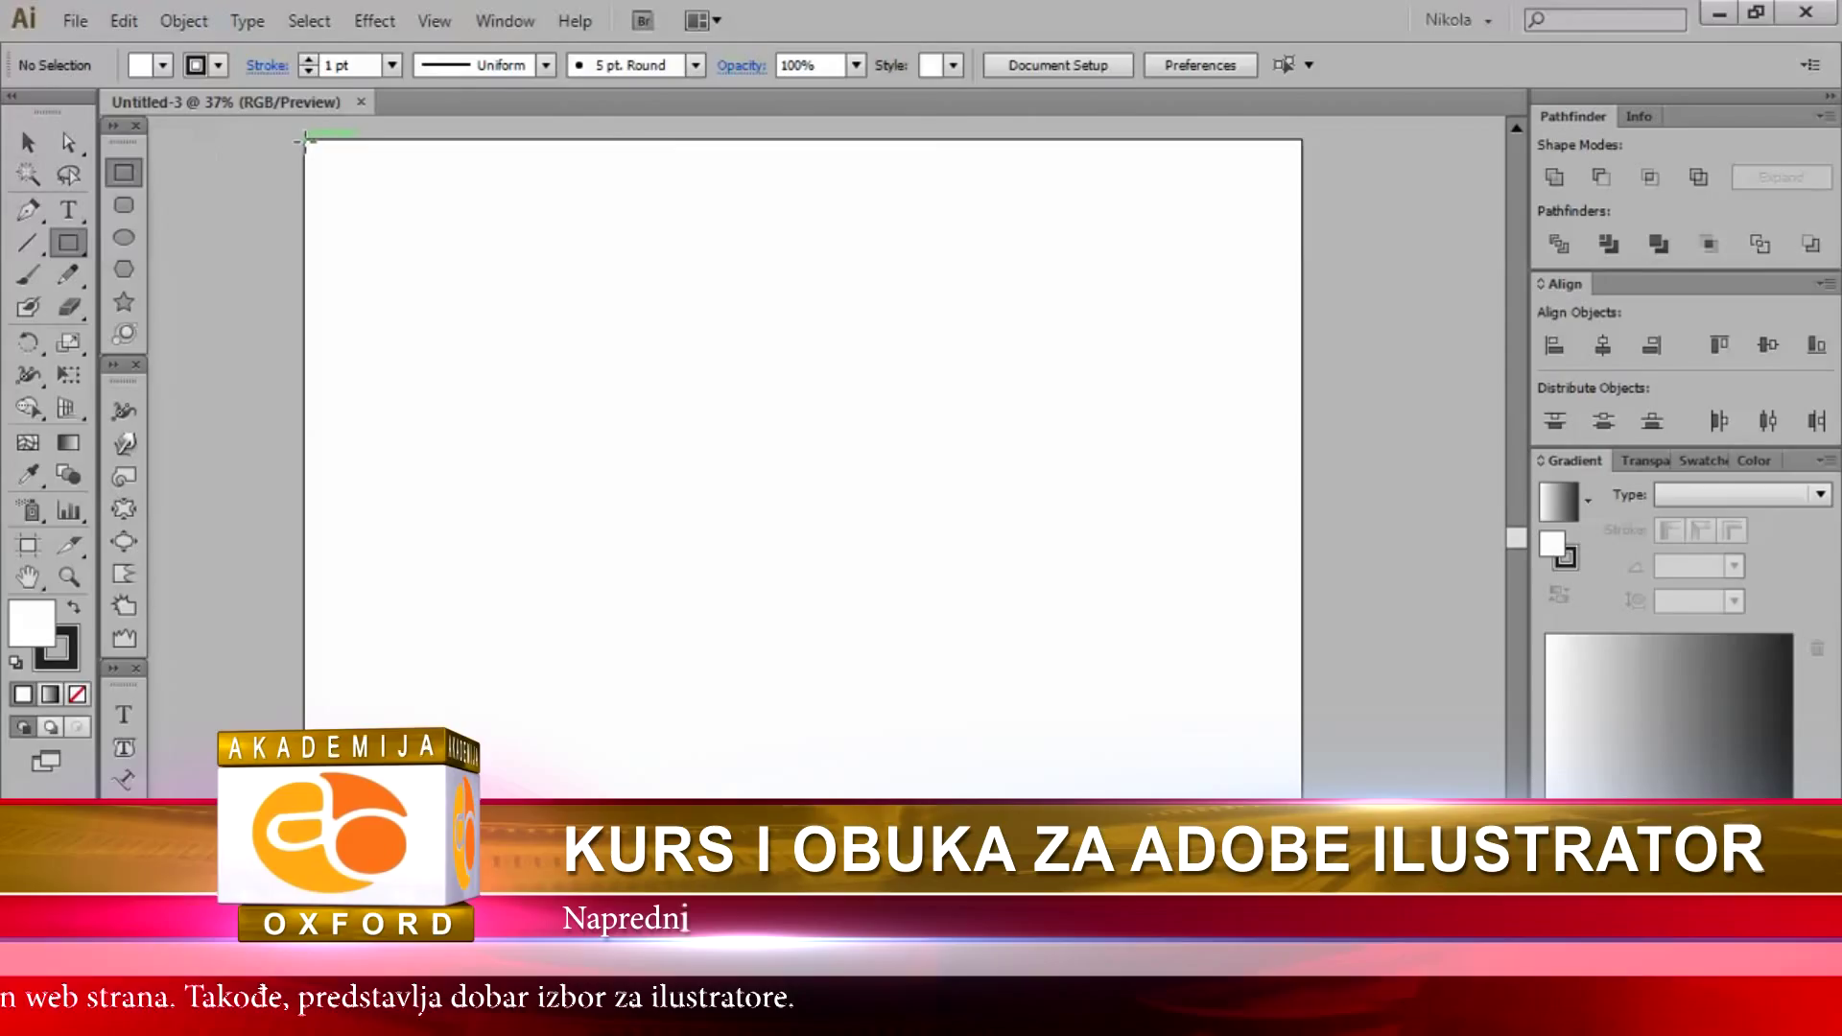
pyautogui.moveTo(307, 143); pyautogui.dragTo(1300, 937)
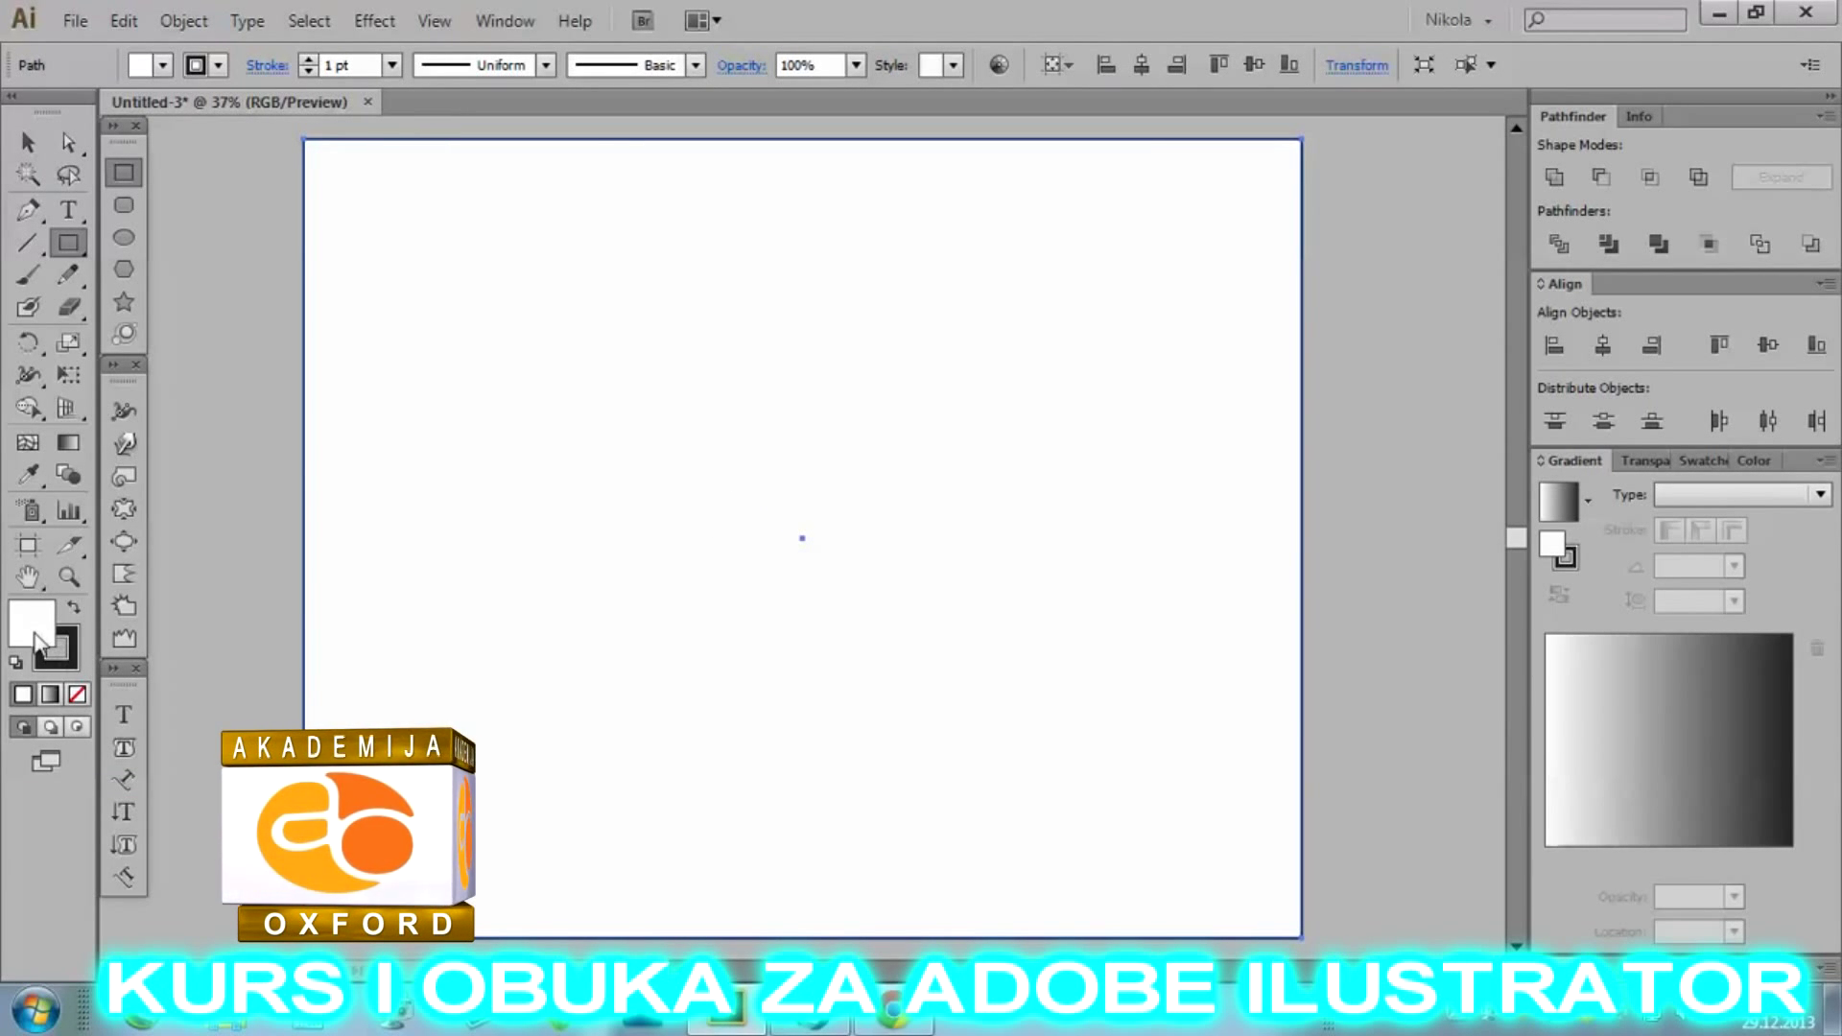
pyautogui.click(69, 443)
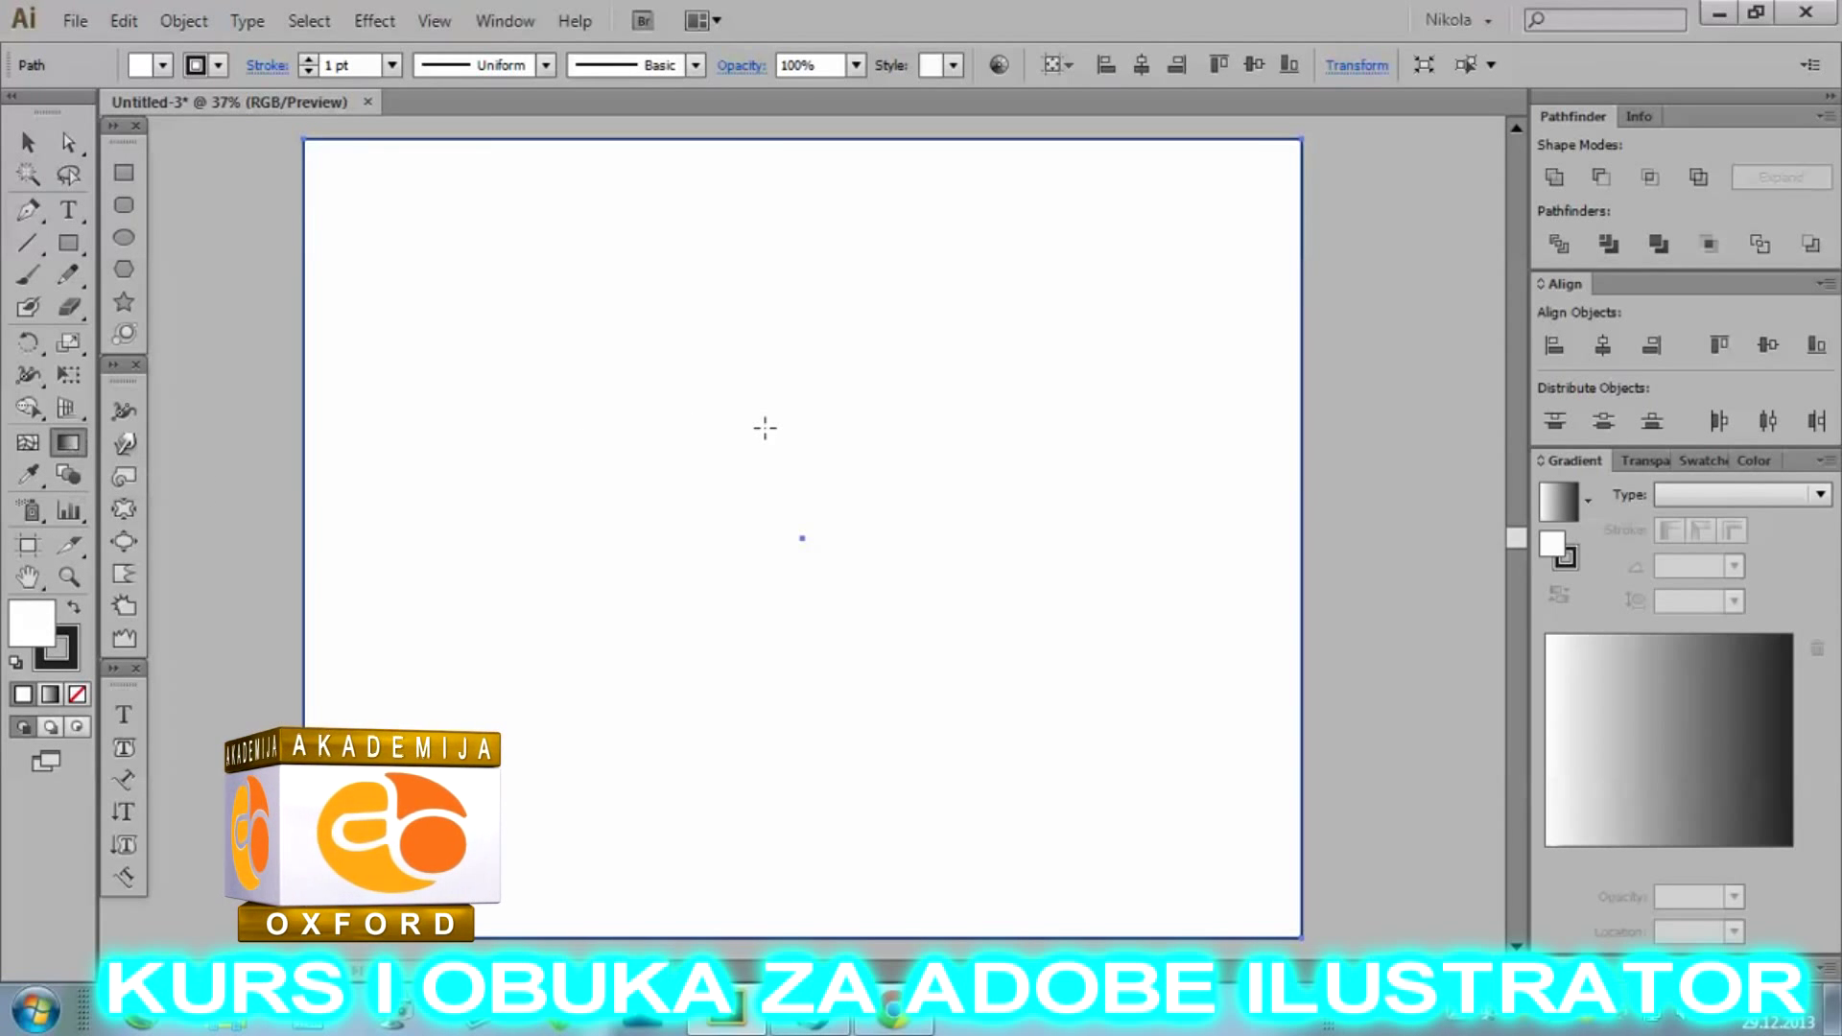
pyautogui.click(764, 427)
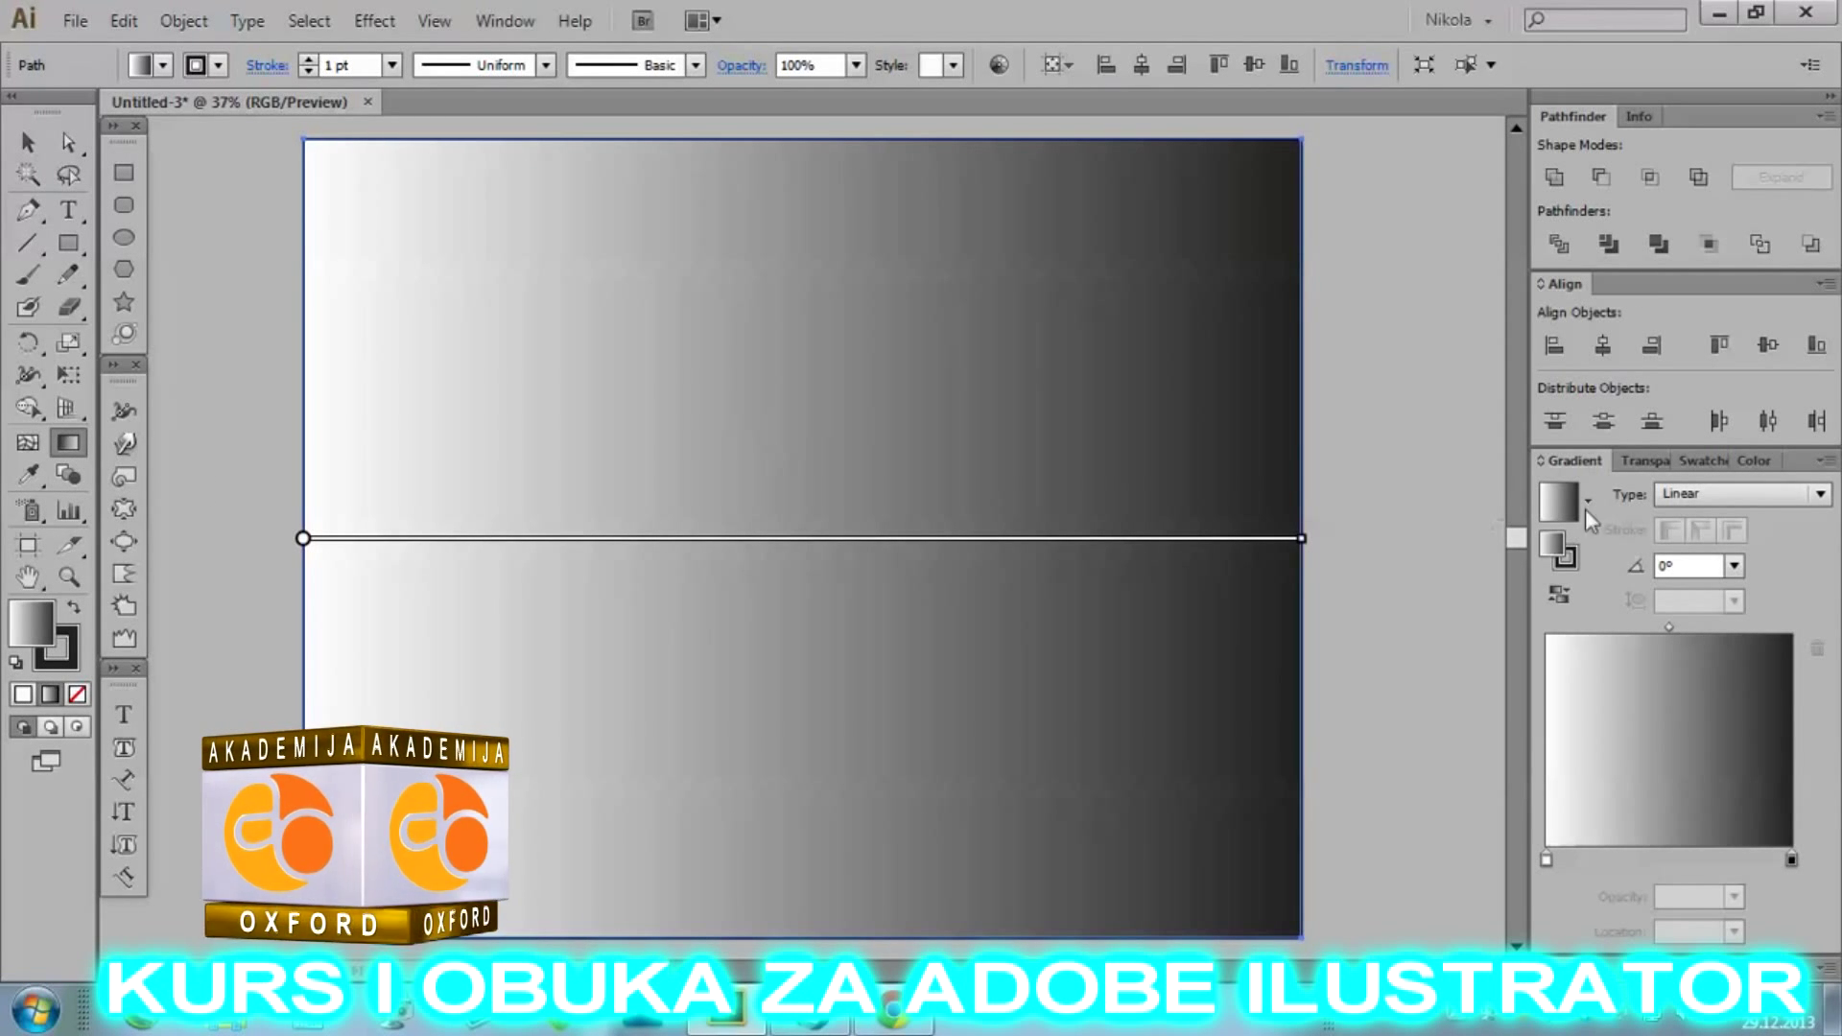
pyautogui.click(1717, 494)
pyautogui.click(1689, 551)
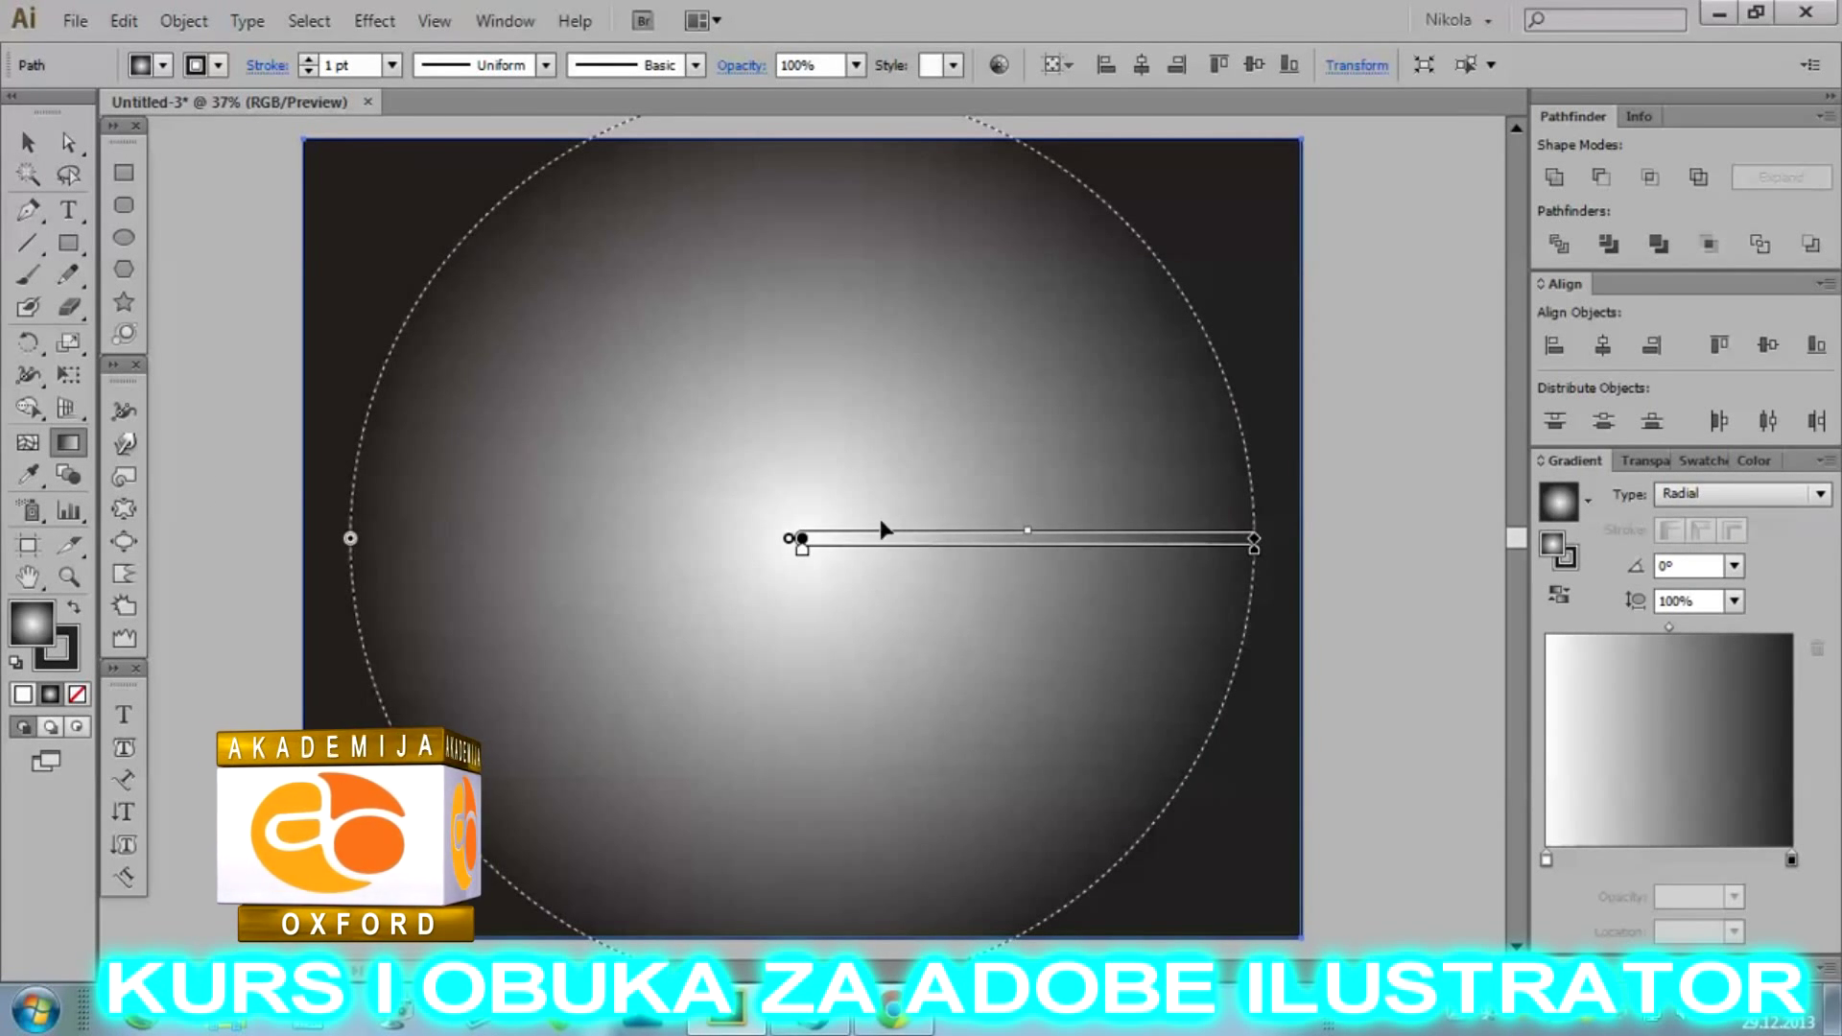
# Set the central stop of the rectangle's radial gradient to the light blue swatch.
pyautogui.doubleClick(1791, 858)
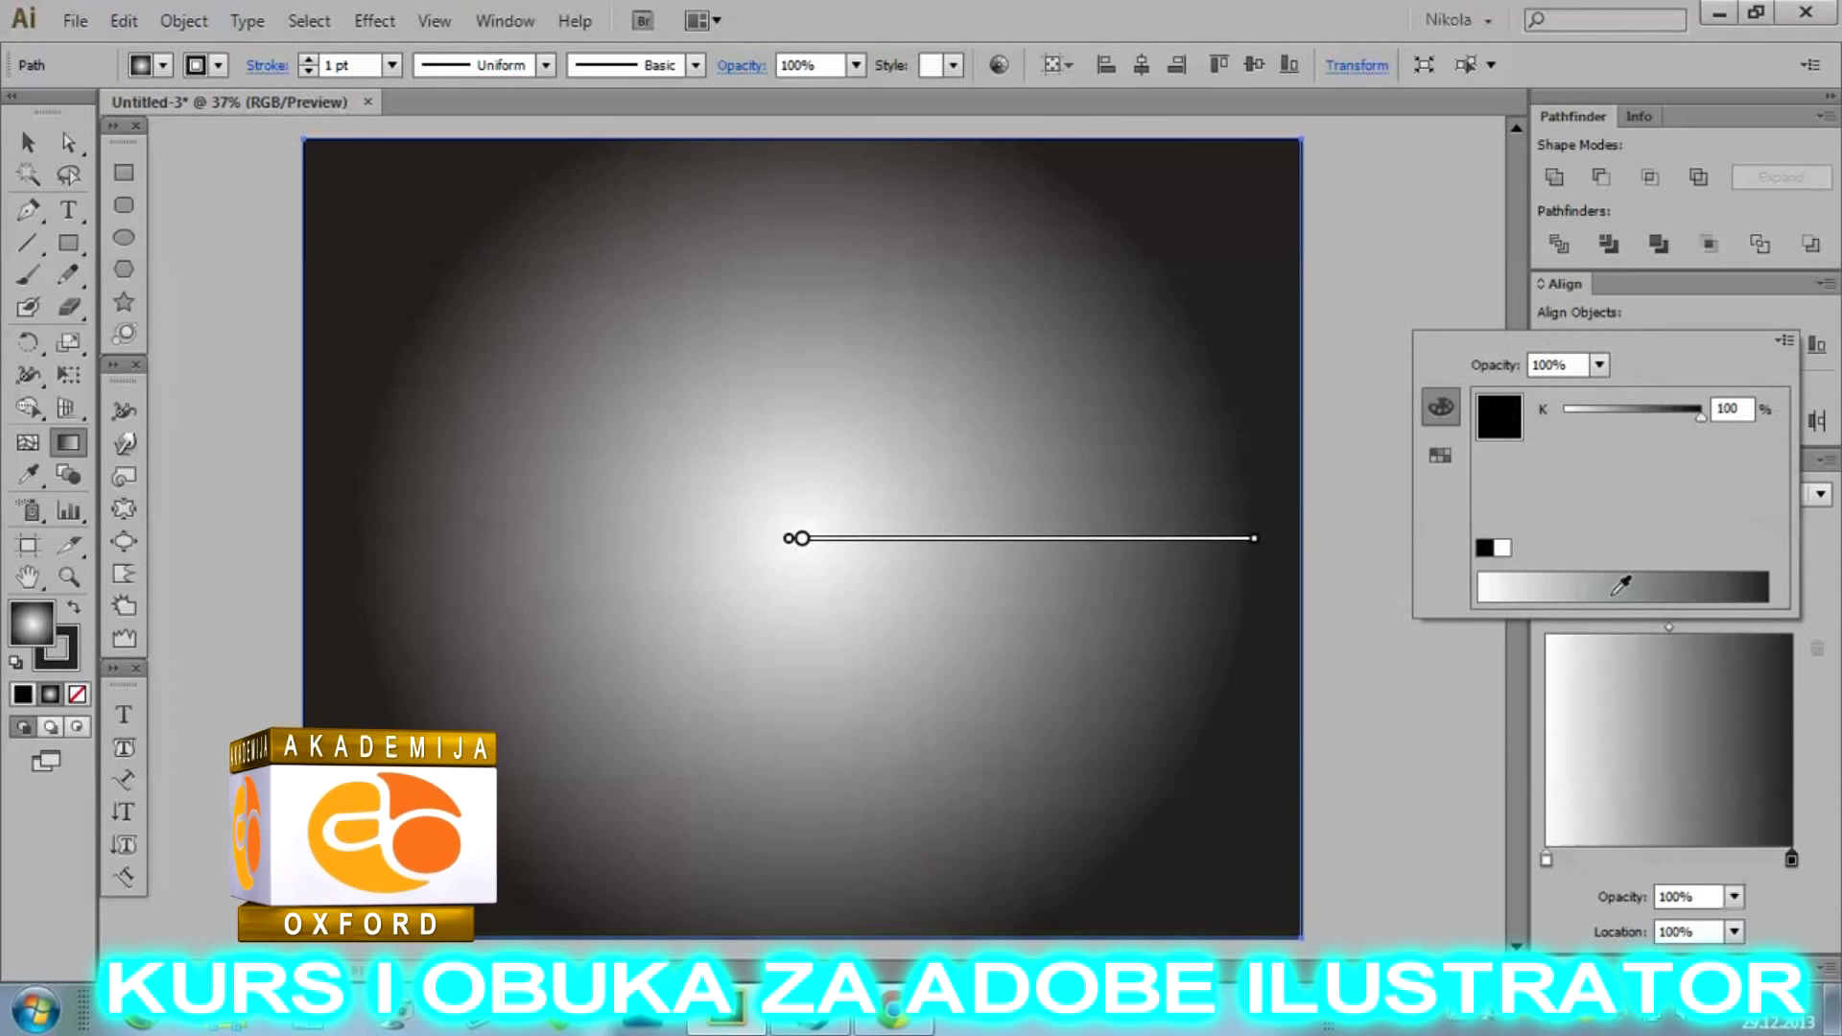
pyautogui.doubleClick(1547, 858)
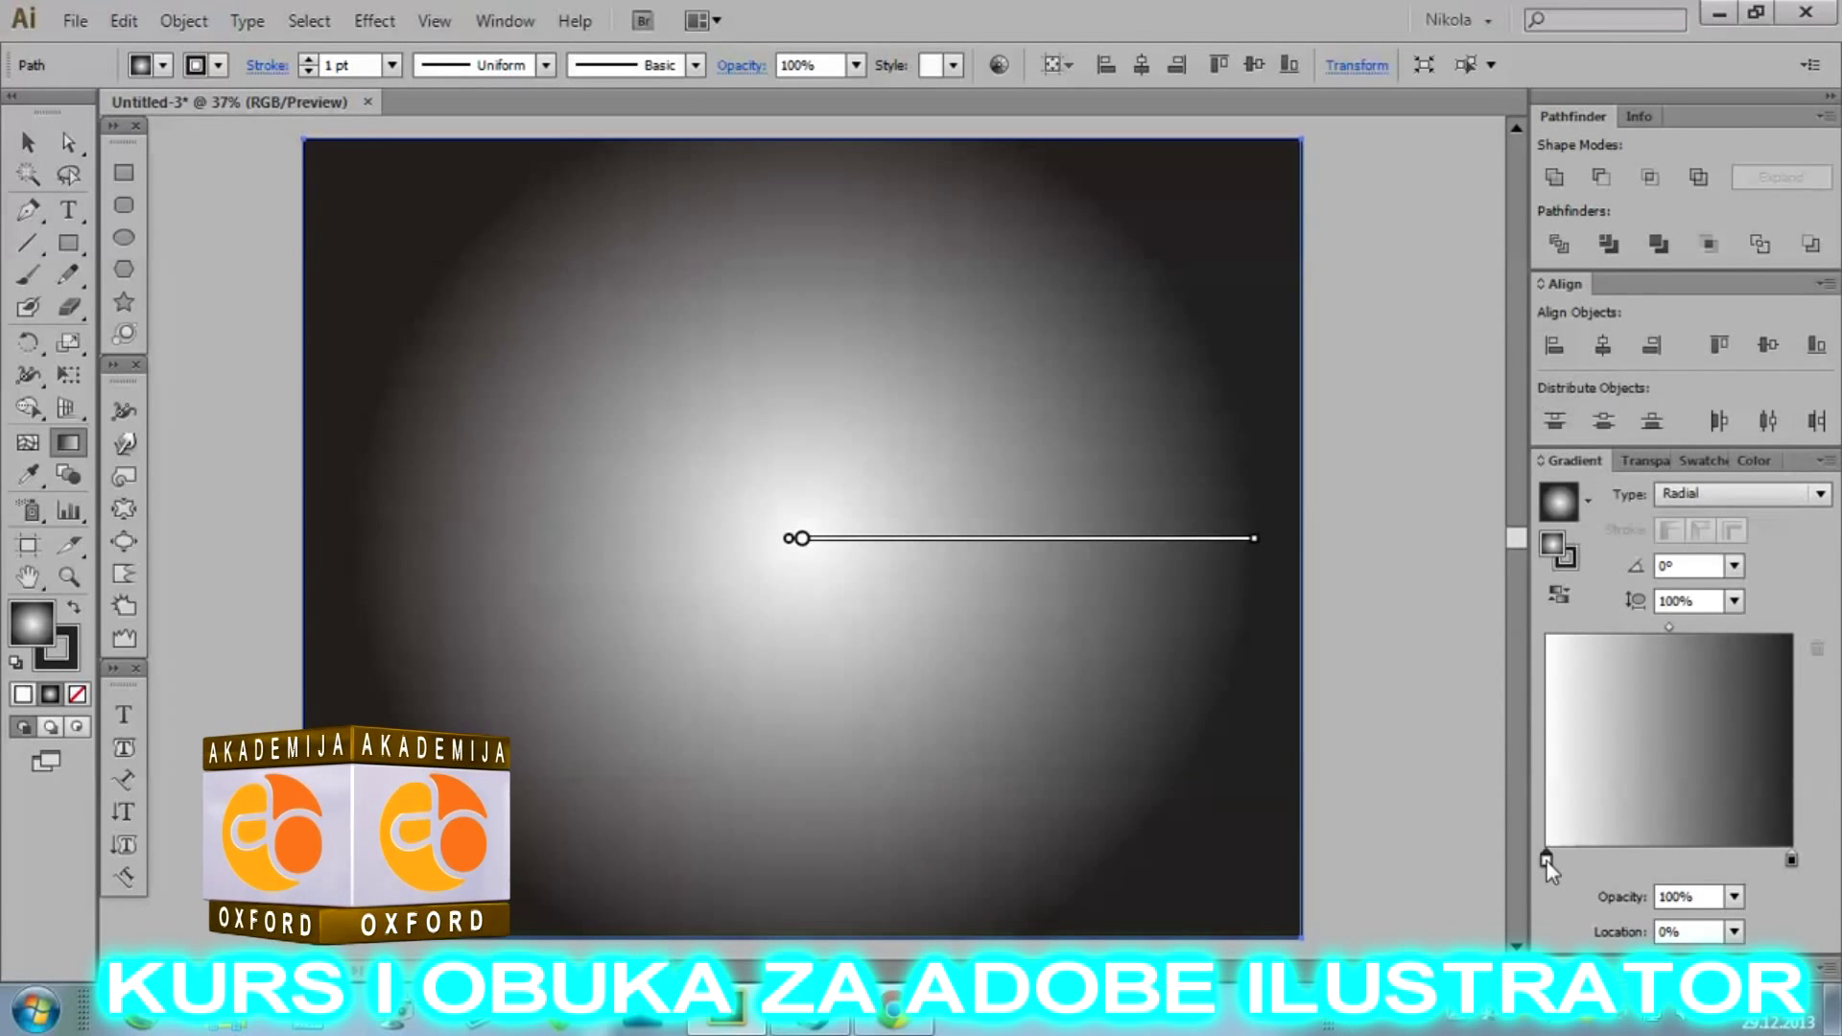
pyautogui.doubleClick(1546, 859)
pyautogui.click(1441, 456)
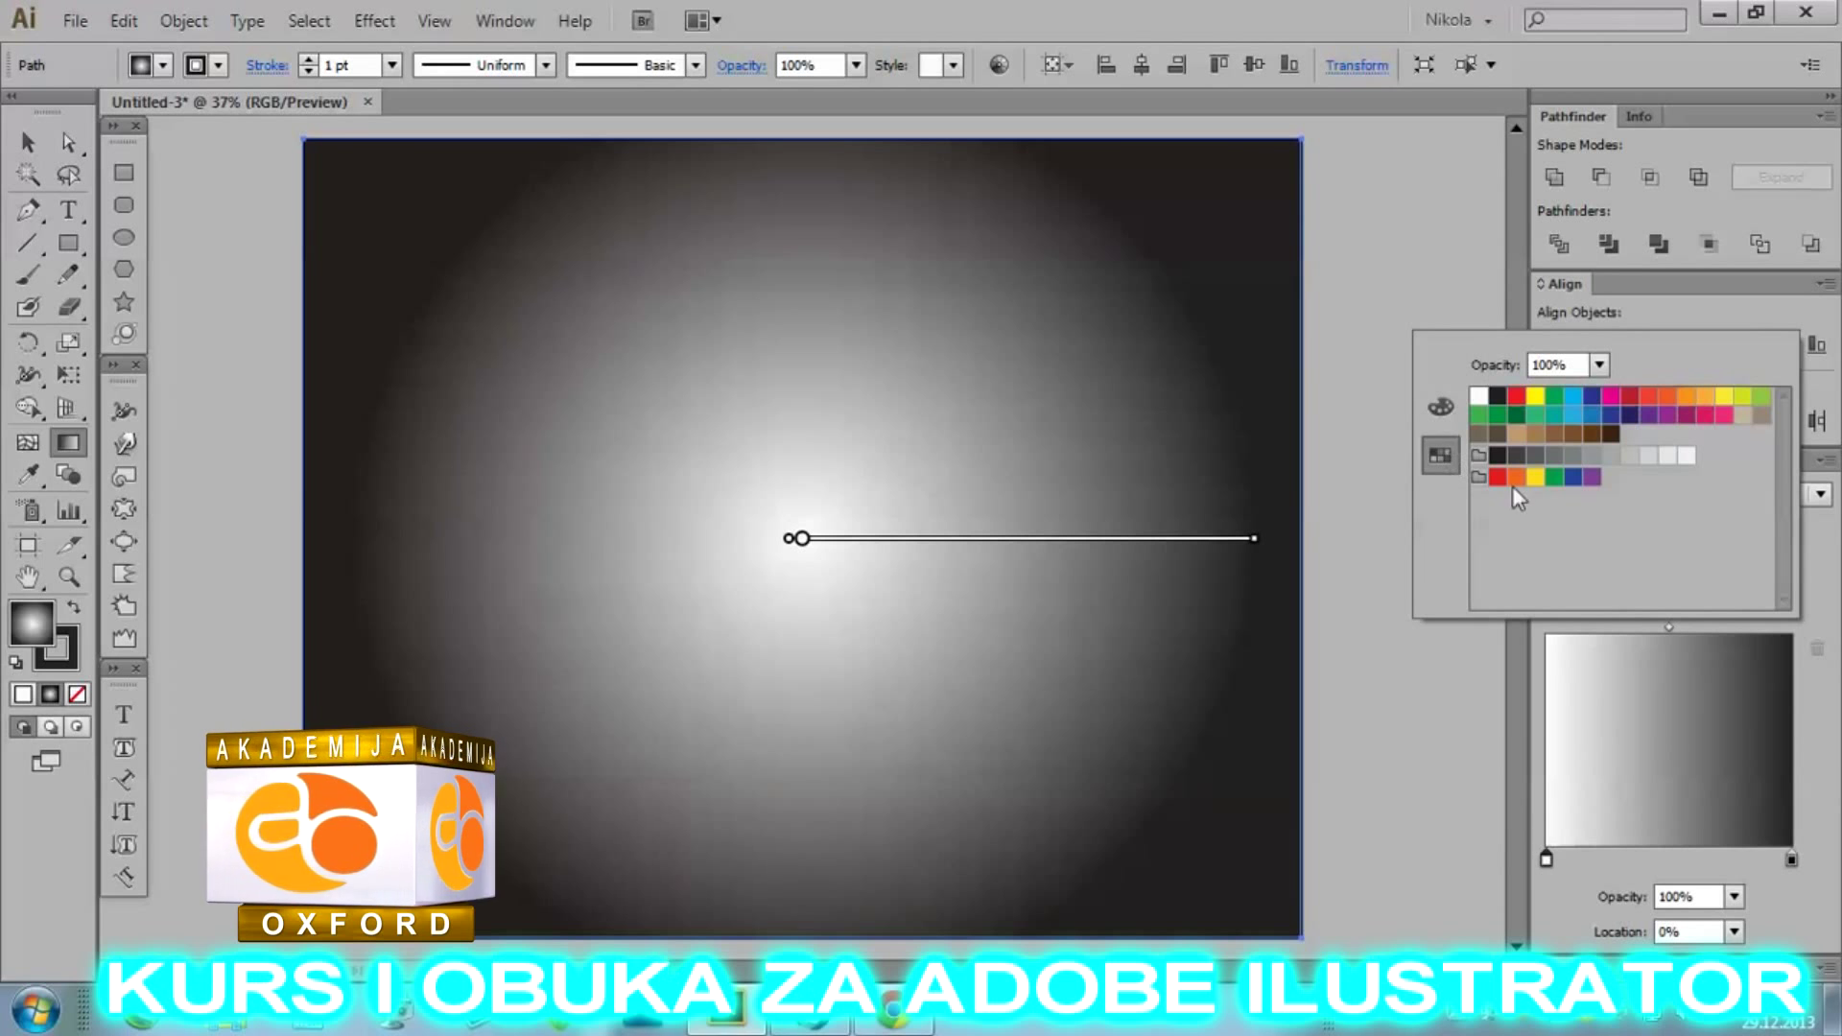
pyautogui.click(1574, 416)
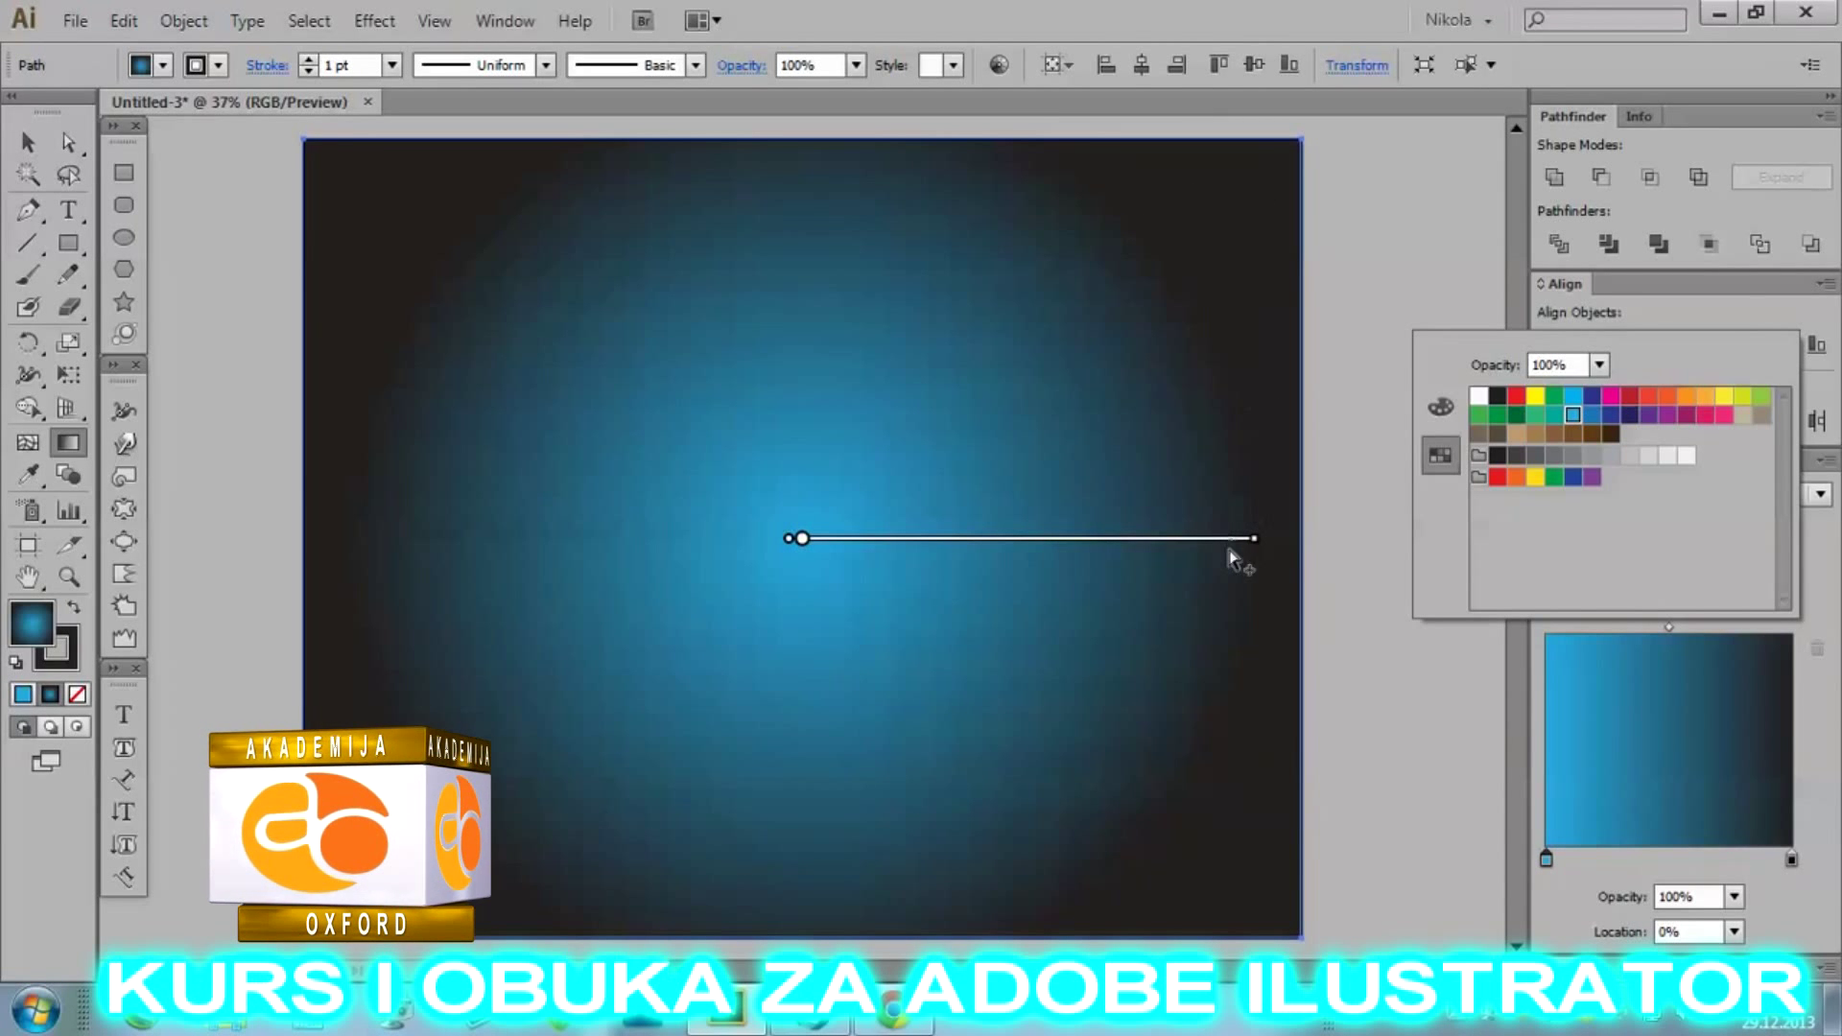
# Extend the background gradient's radius beyond the artboard edge and shift its midpoint closer to the center.
pyautogui.click(1257, 543)
pyautogui.moveTo(1256, 543); pyautogui.dragTo(1453, 553)
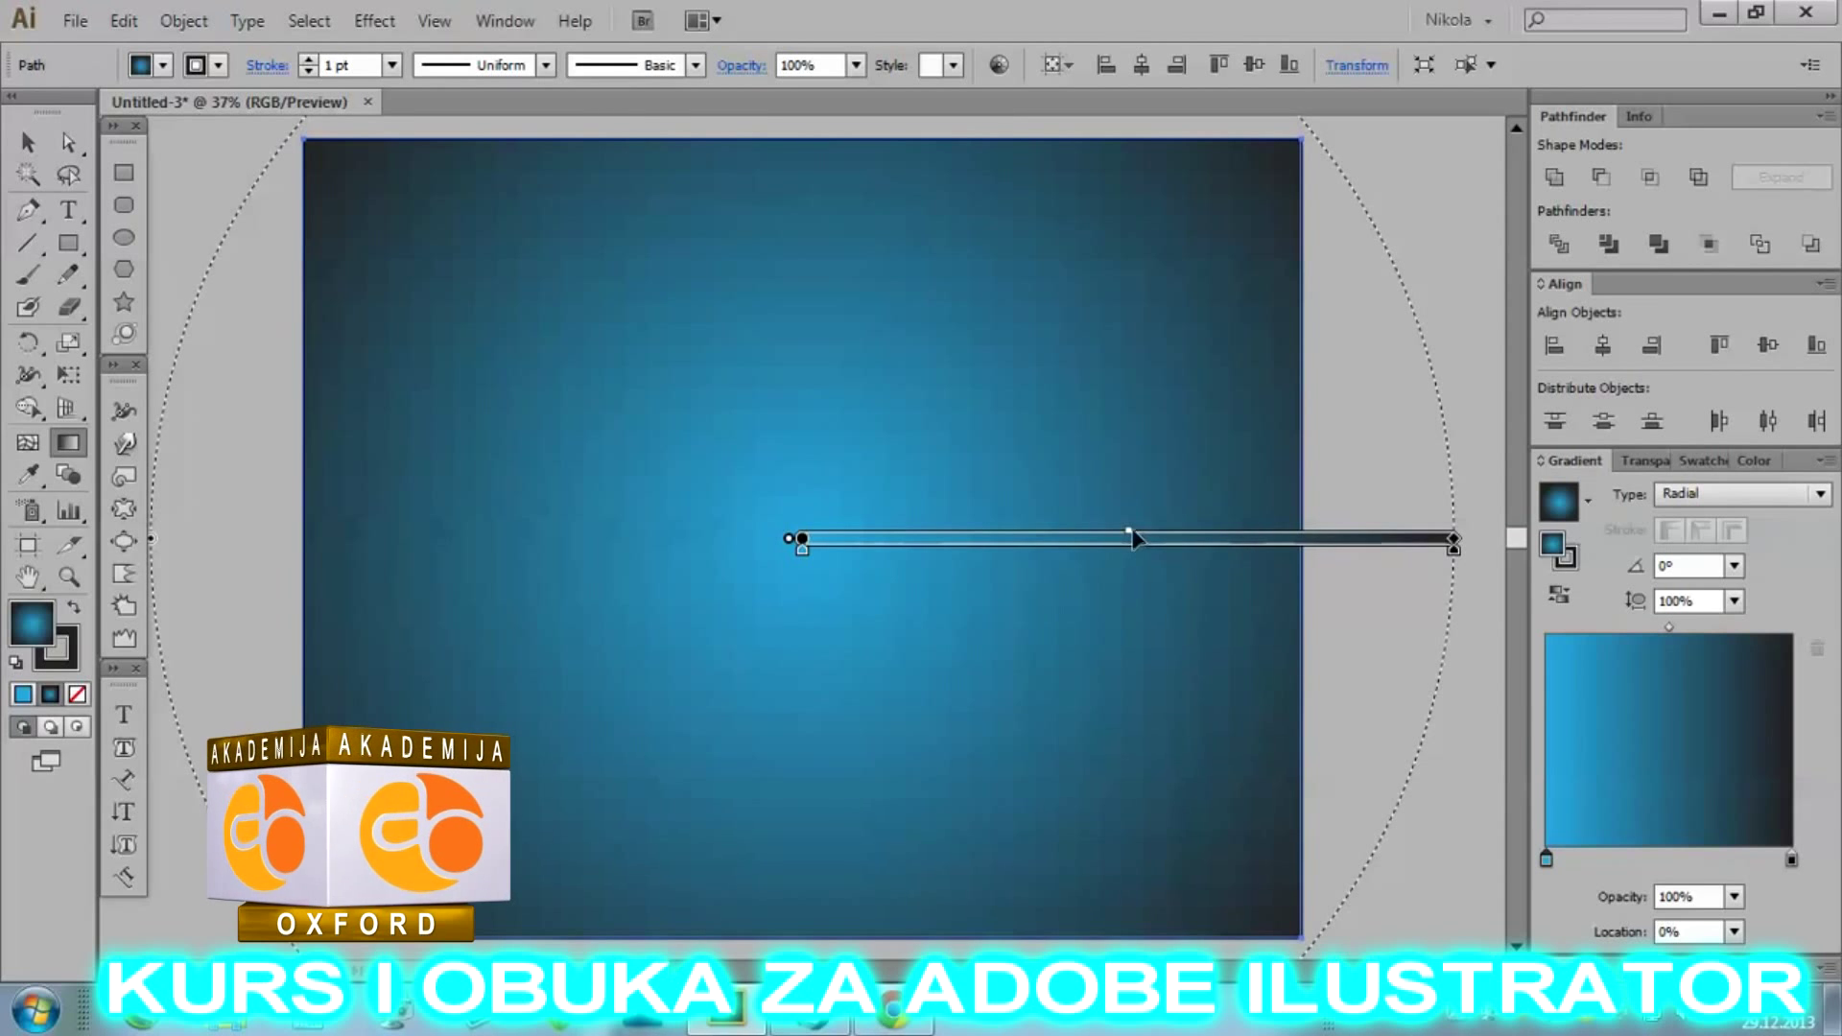
pyautogui.moveTo(1132, 540); pyautogui.dragTo(1052, 540)
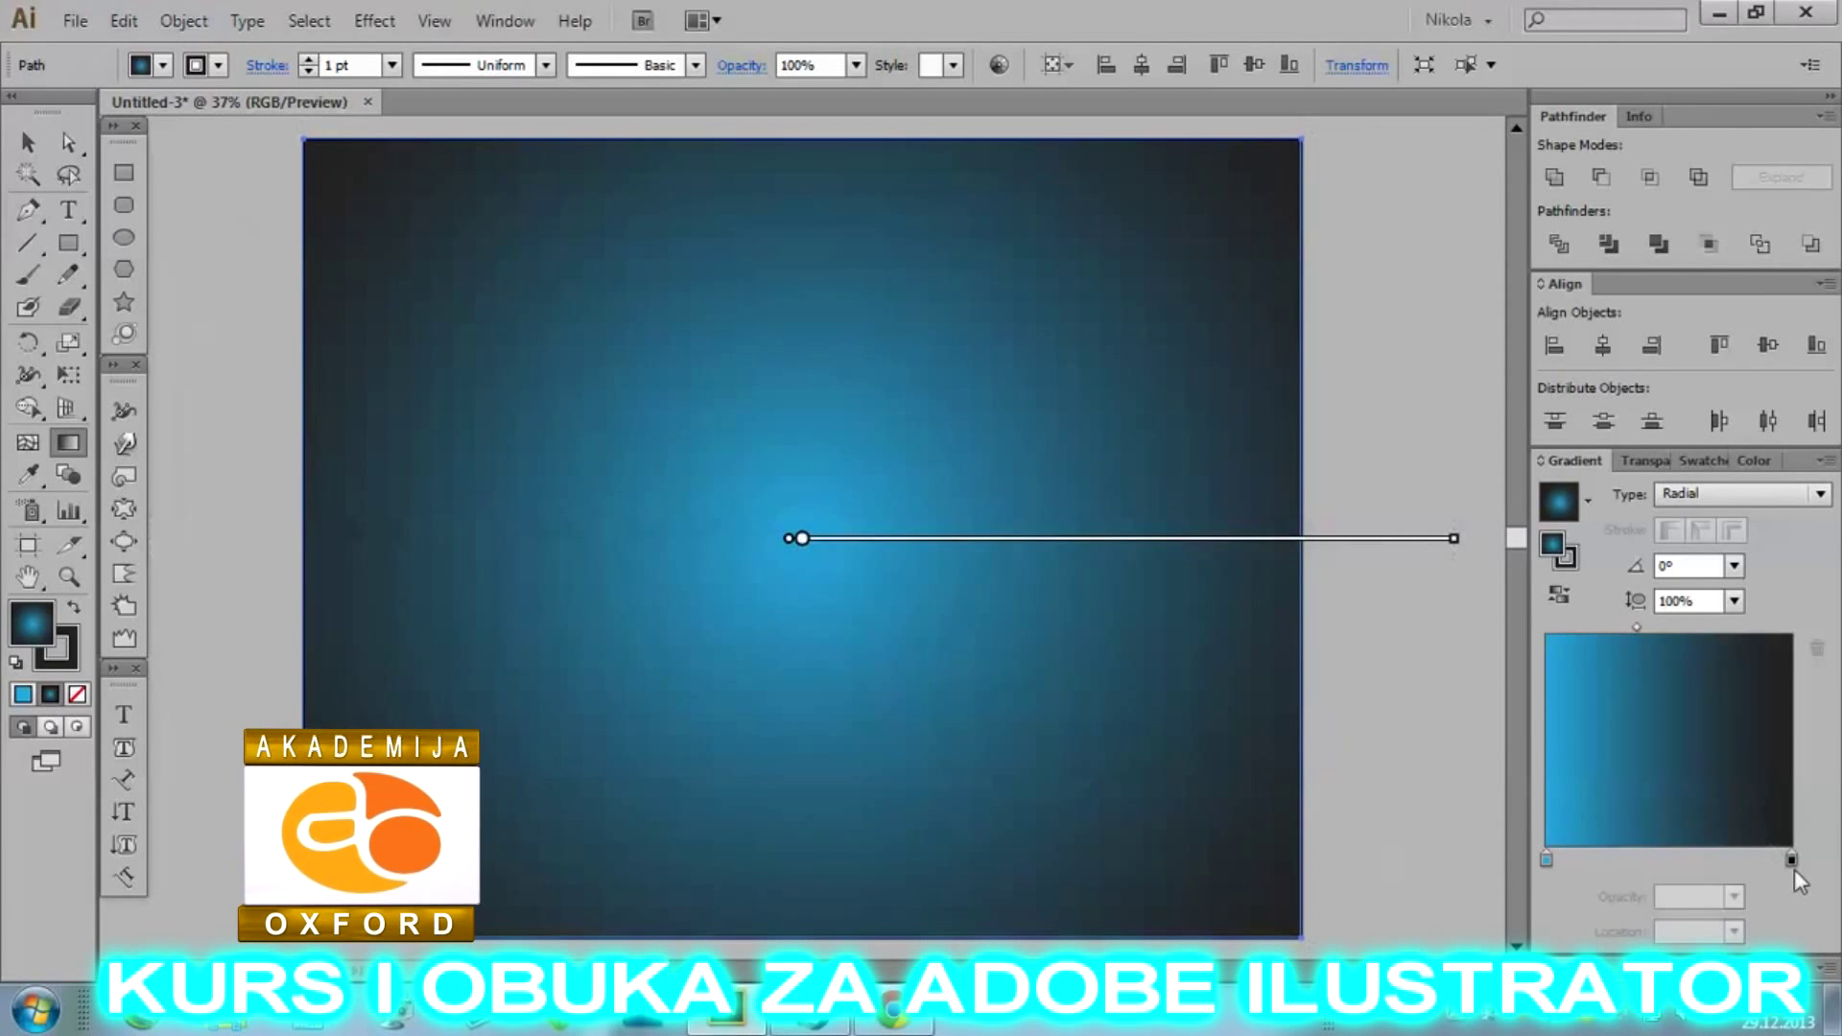
pyautogui.moveTo(1181, 546)
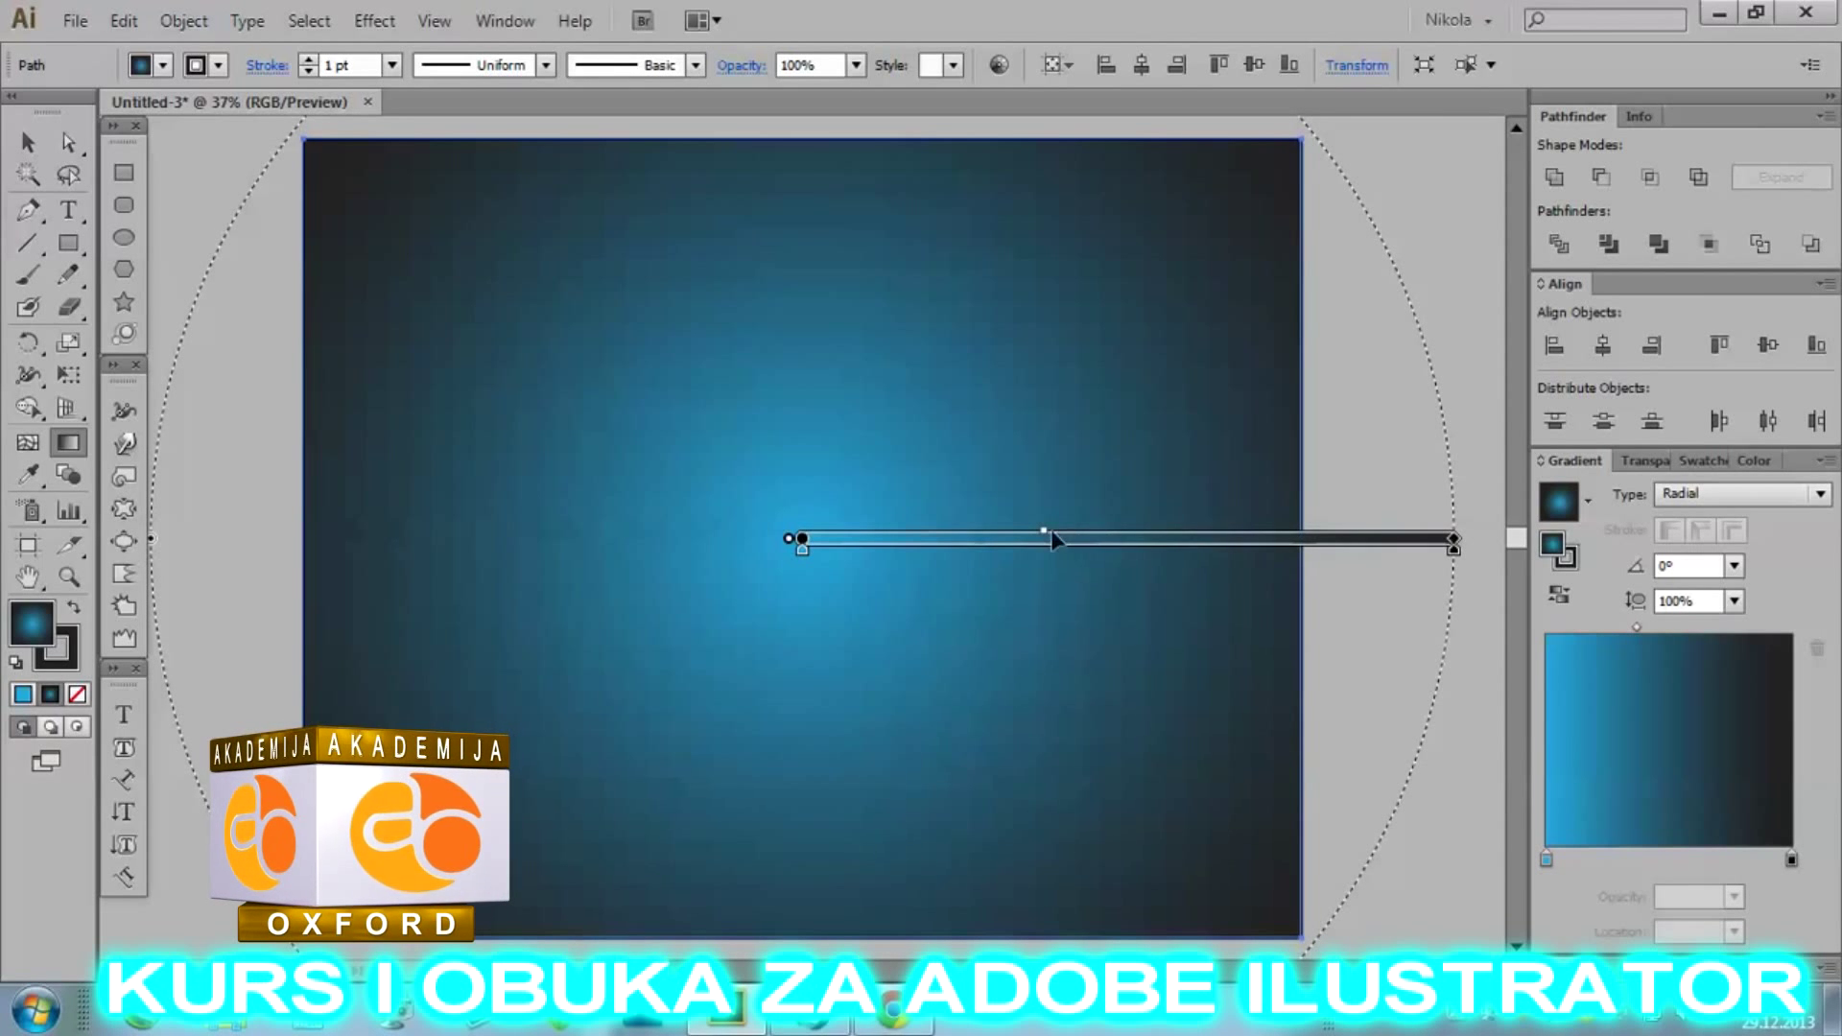
pyautogui.moveTo(1046, 540)
pyautogui.mouseDown()
pyautogui.moveTo(1124, 540)
pyautogui.moveTo(1015, 539)
pyautogui.mouseUp()
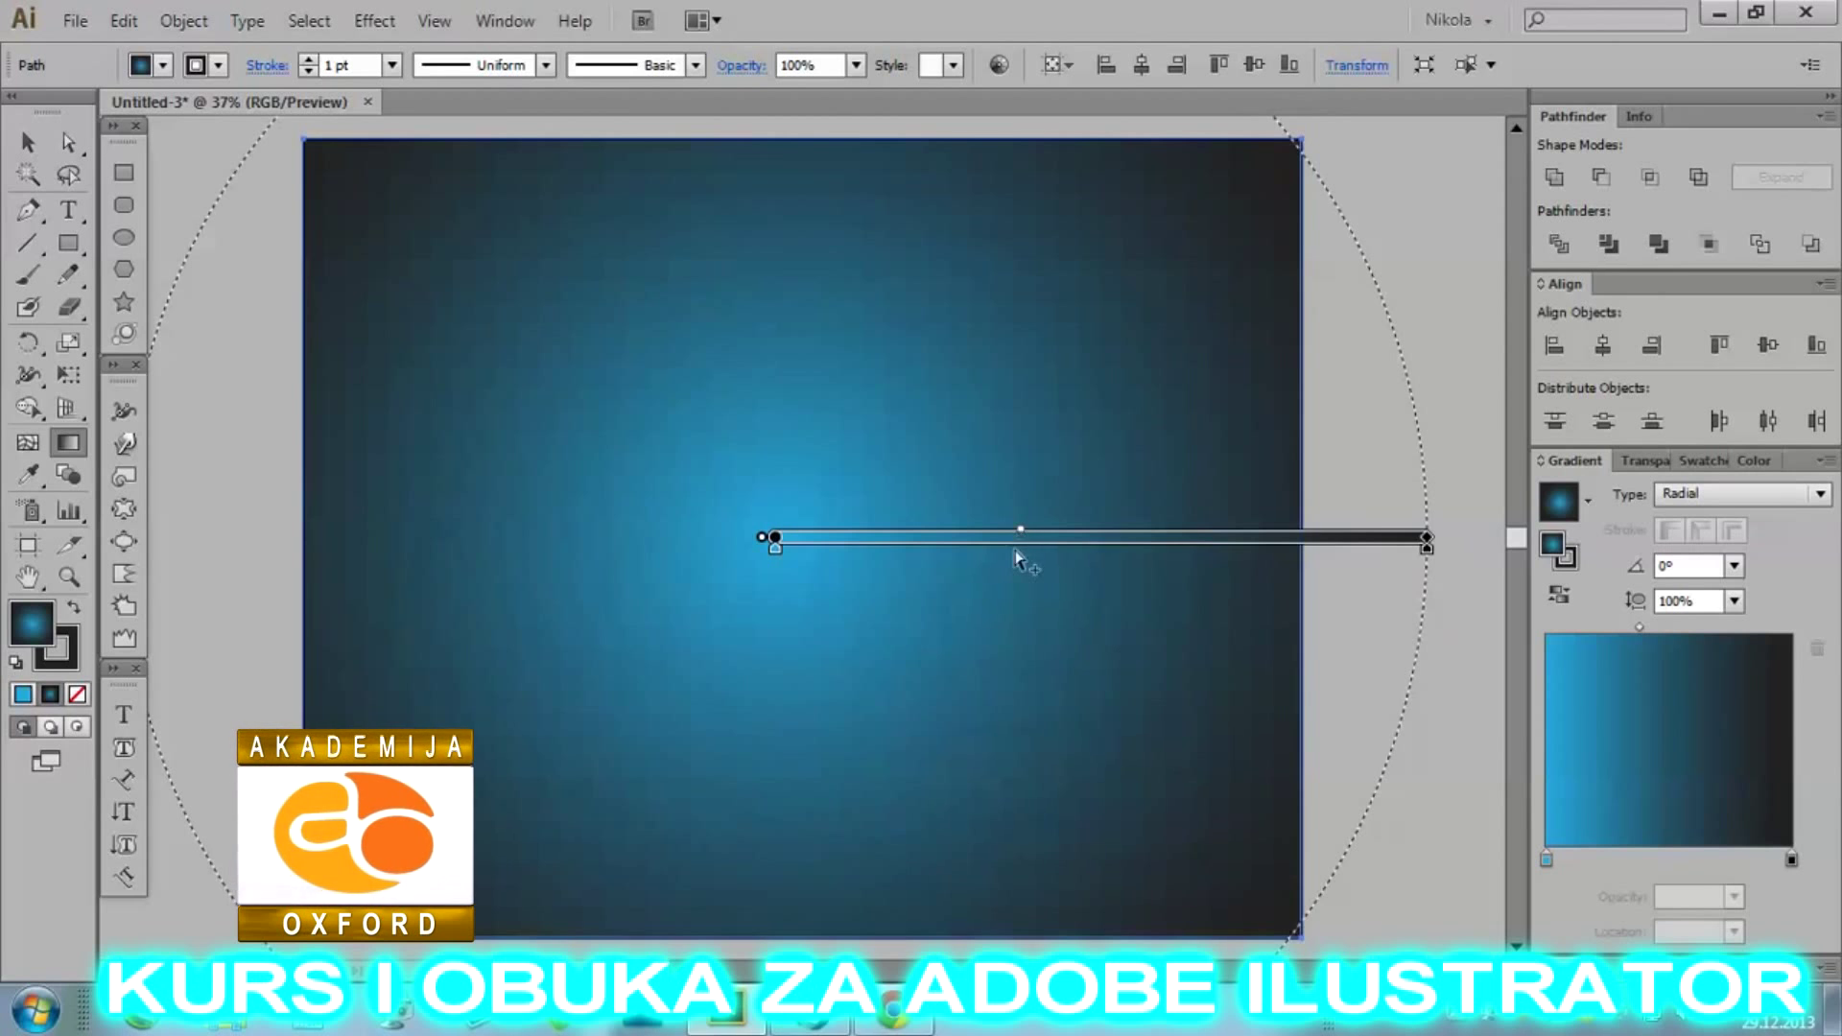
pyautogui.hotkey('ctrl', 'z')
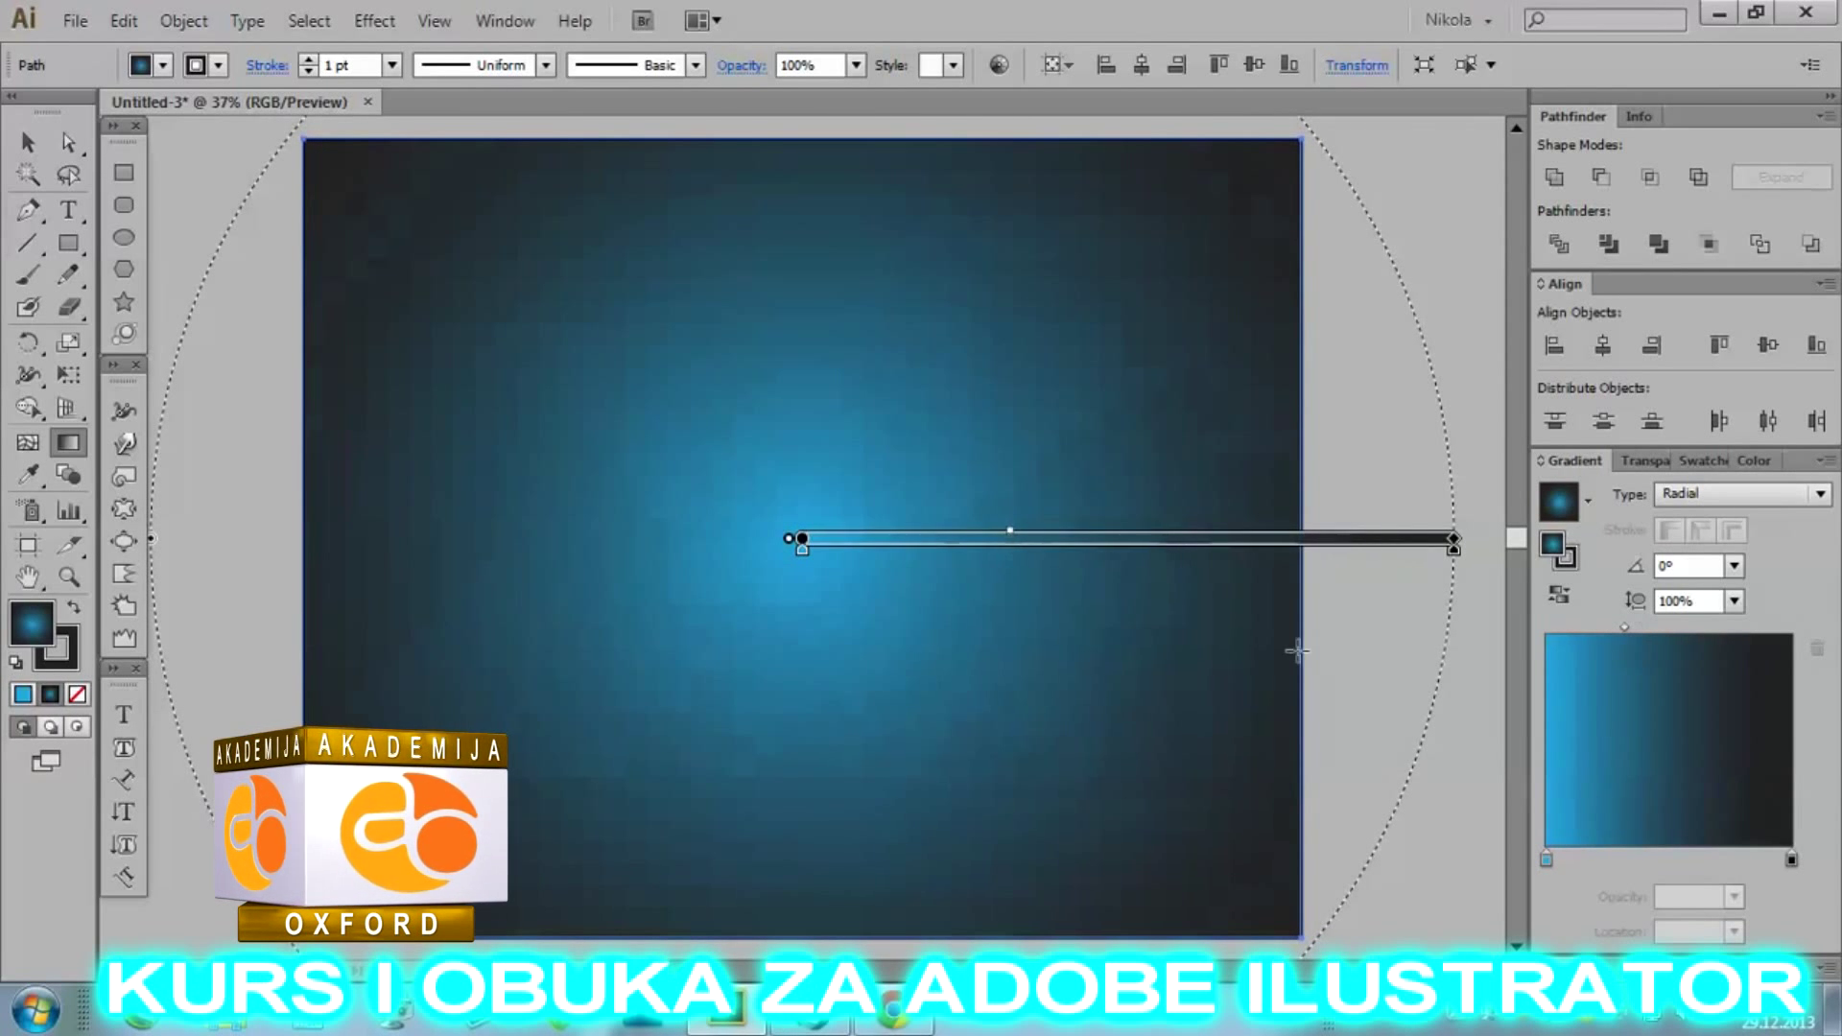
# Try a blue outer gradient stop with its green value lowered to 52, and undo the color changes.
pyautogui.click(1790, 860)
pyautogui.doubleClick(1790, 859)
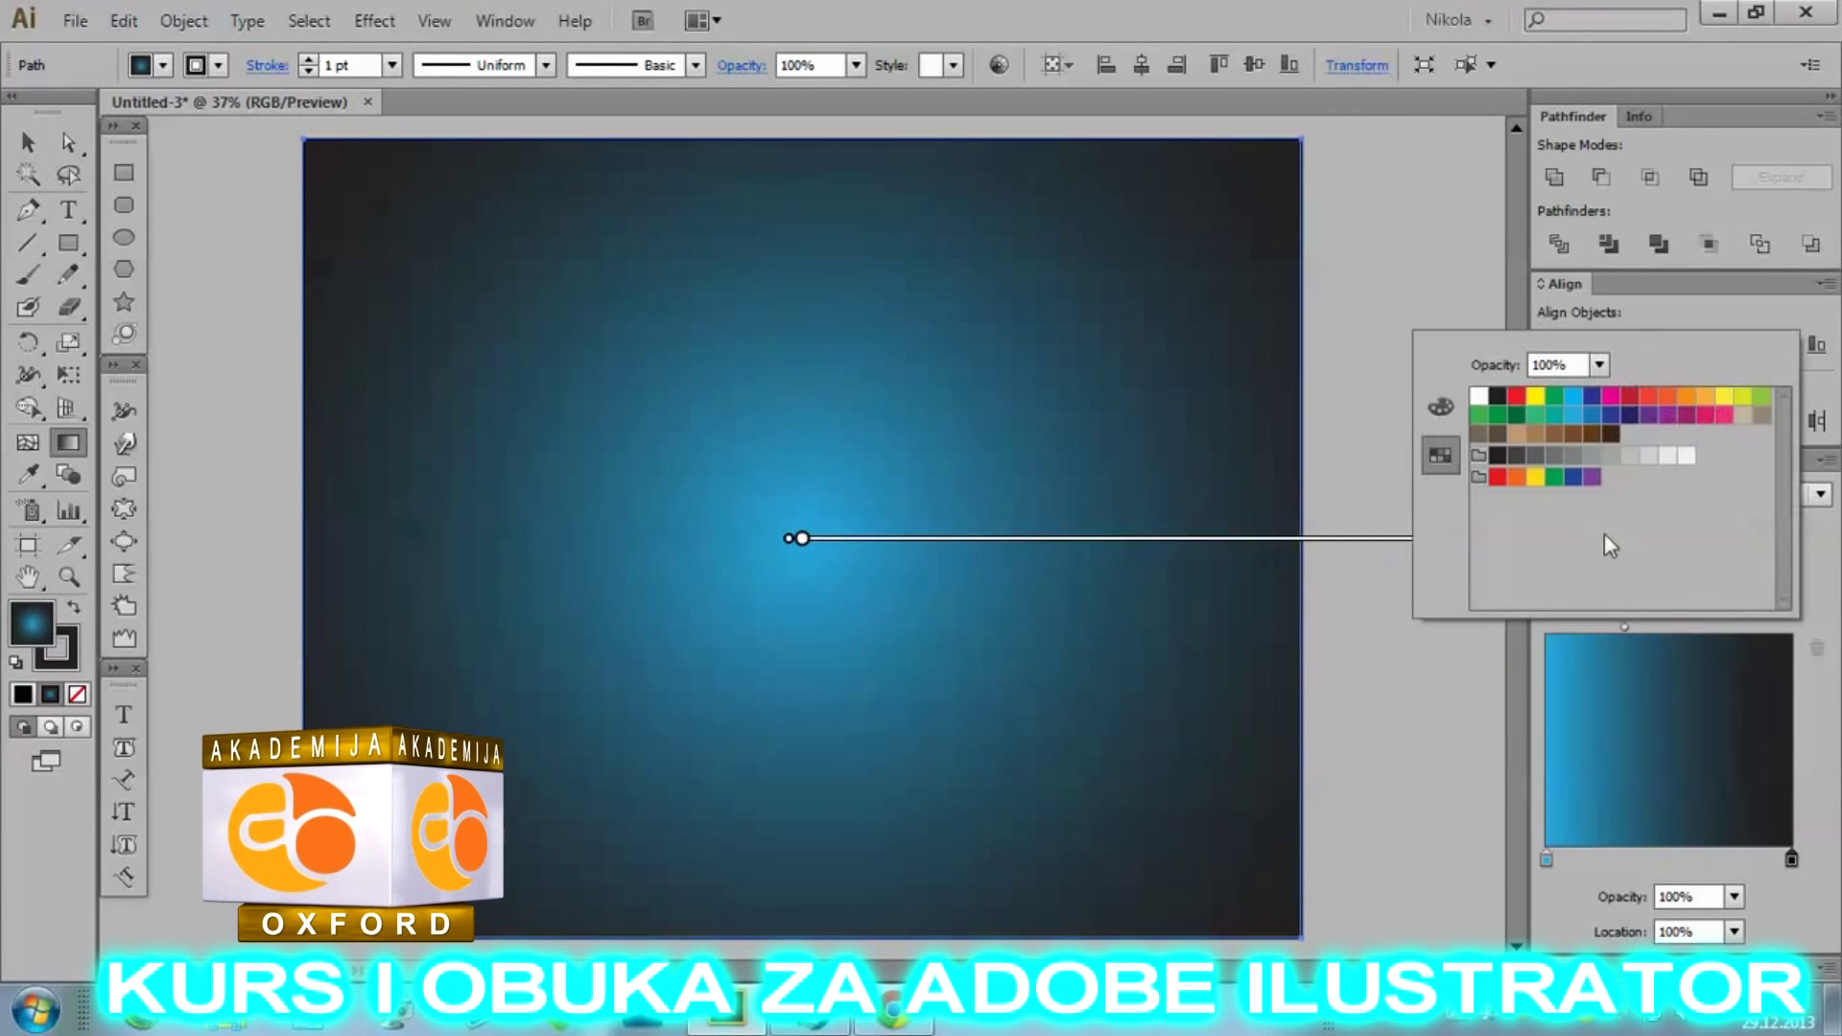
pyautogui.click(1593, 416)
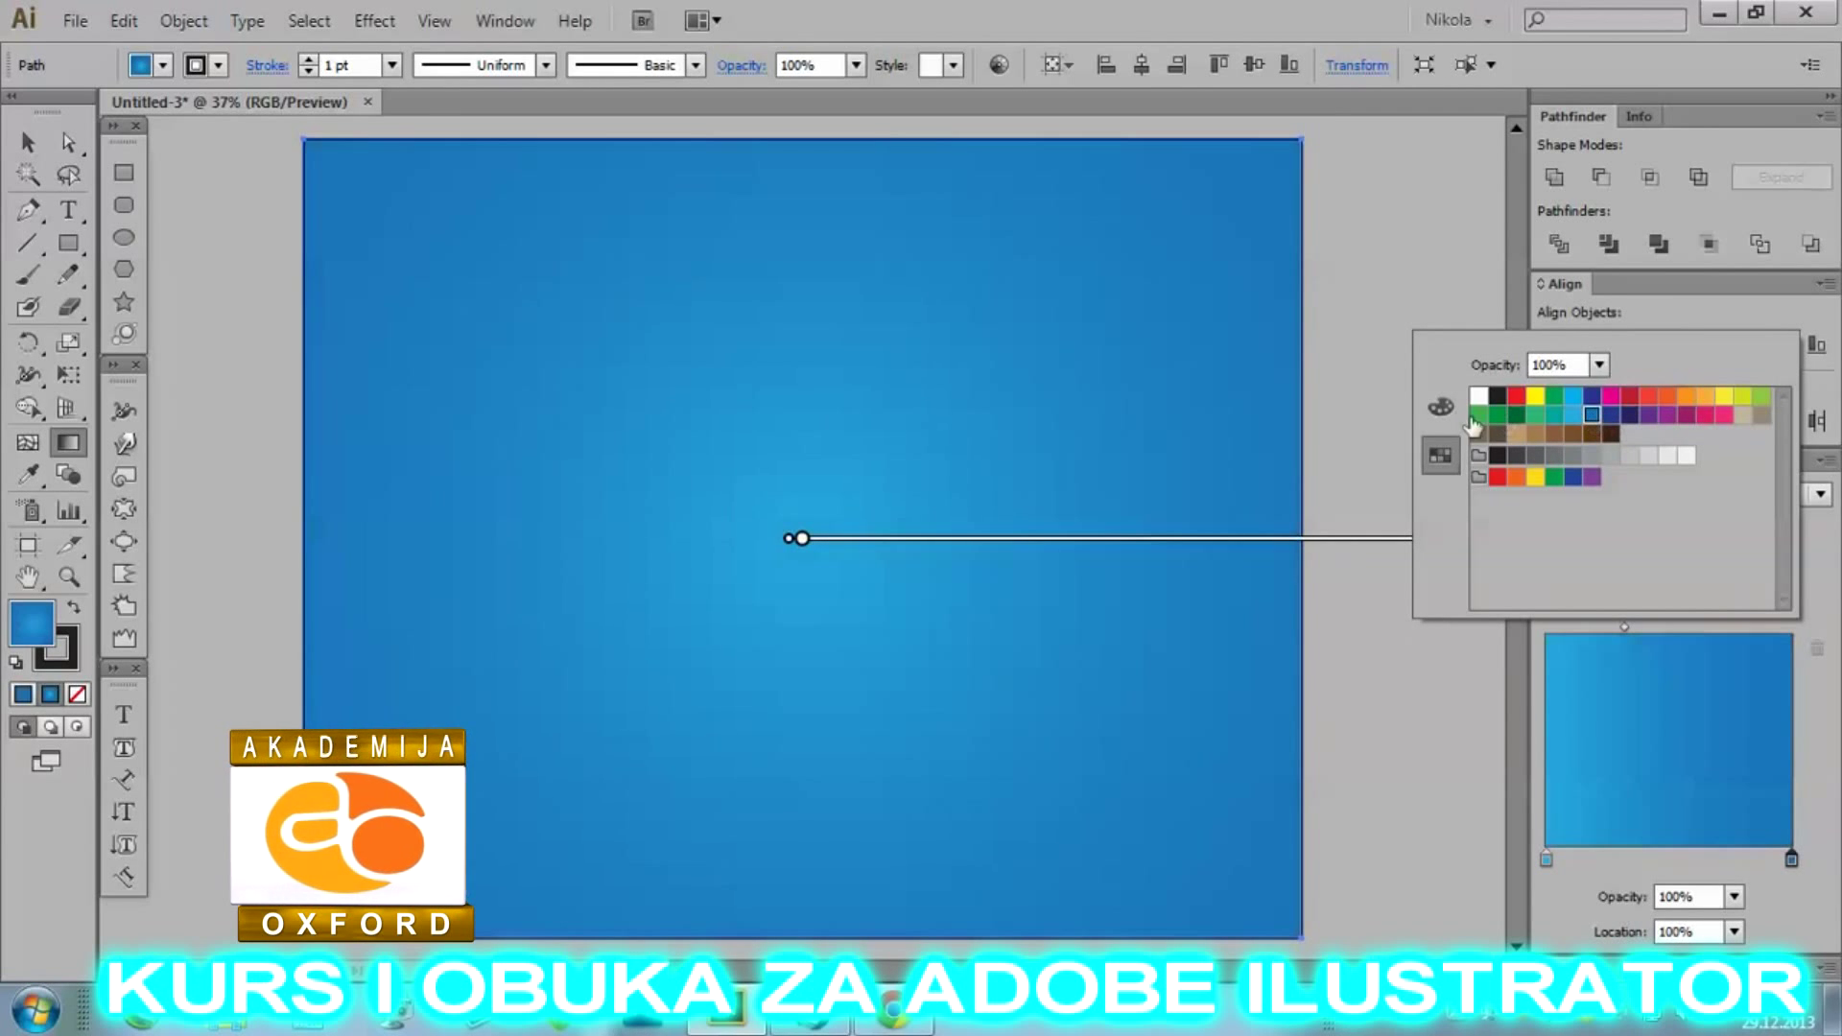
pyautogui.click(1442, 412)
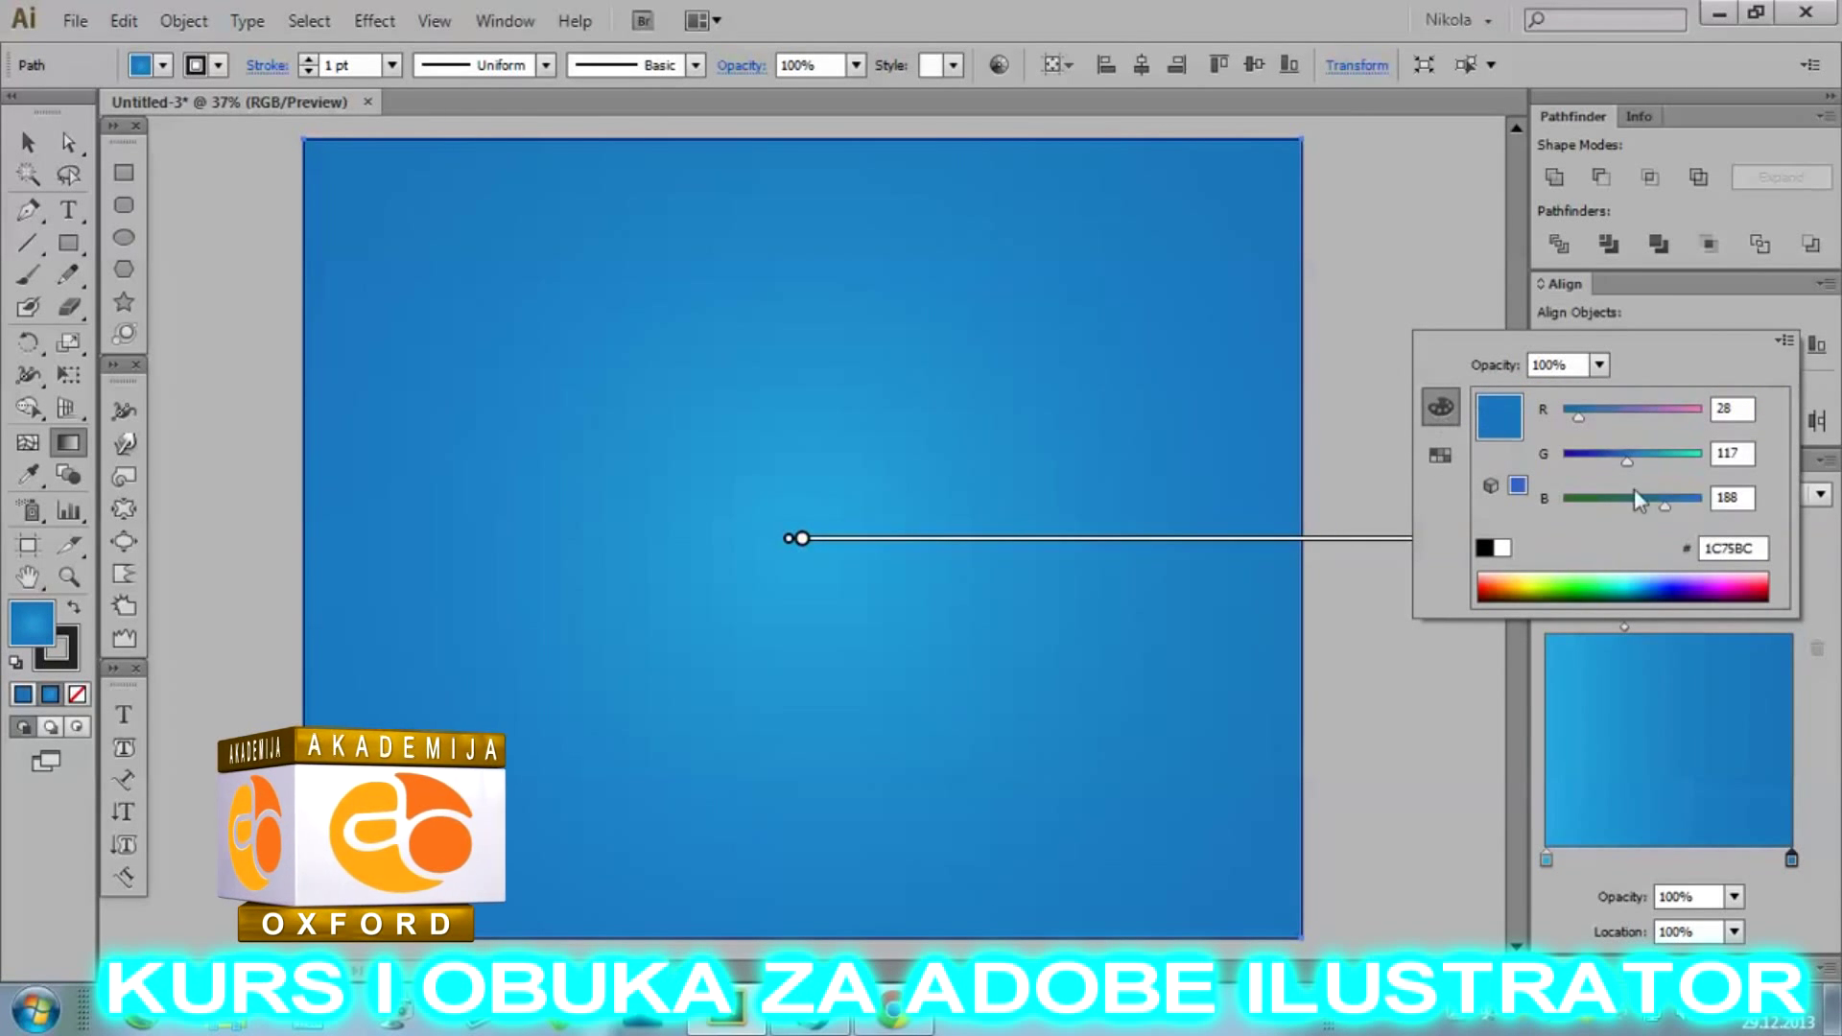
pyautogui.moveTo(1626, 466); pyautogui.dragTo(1590, 466)
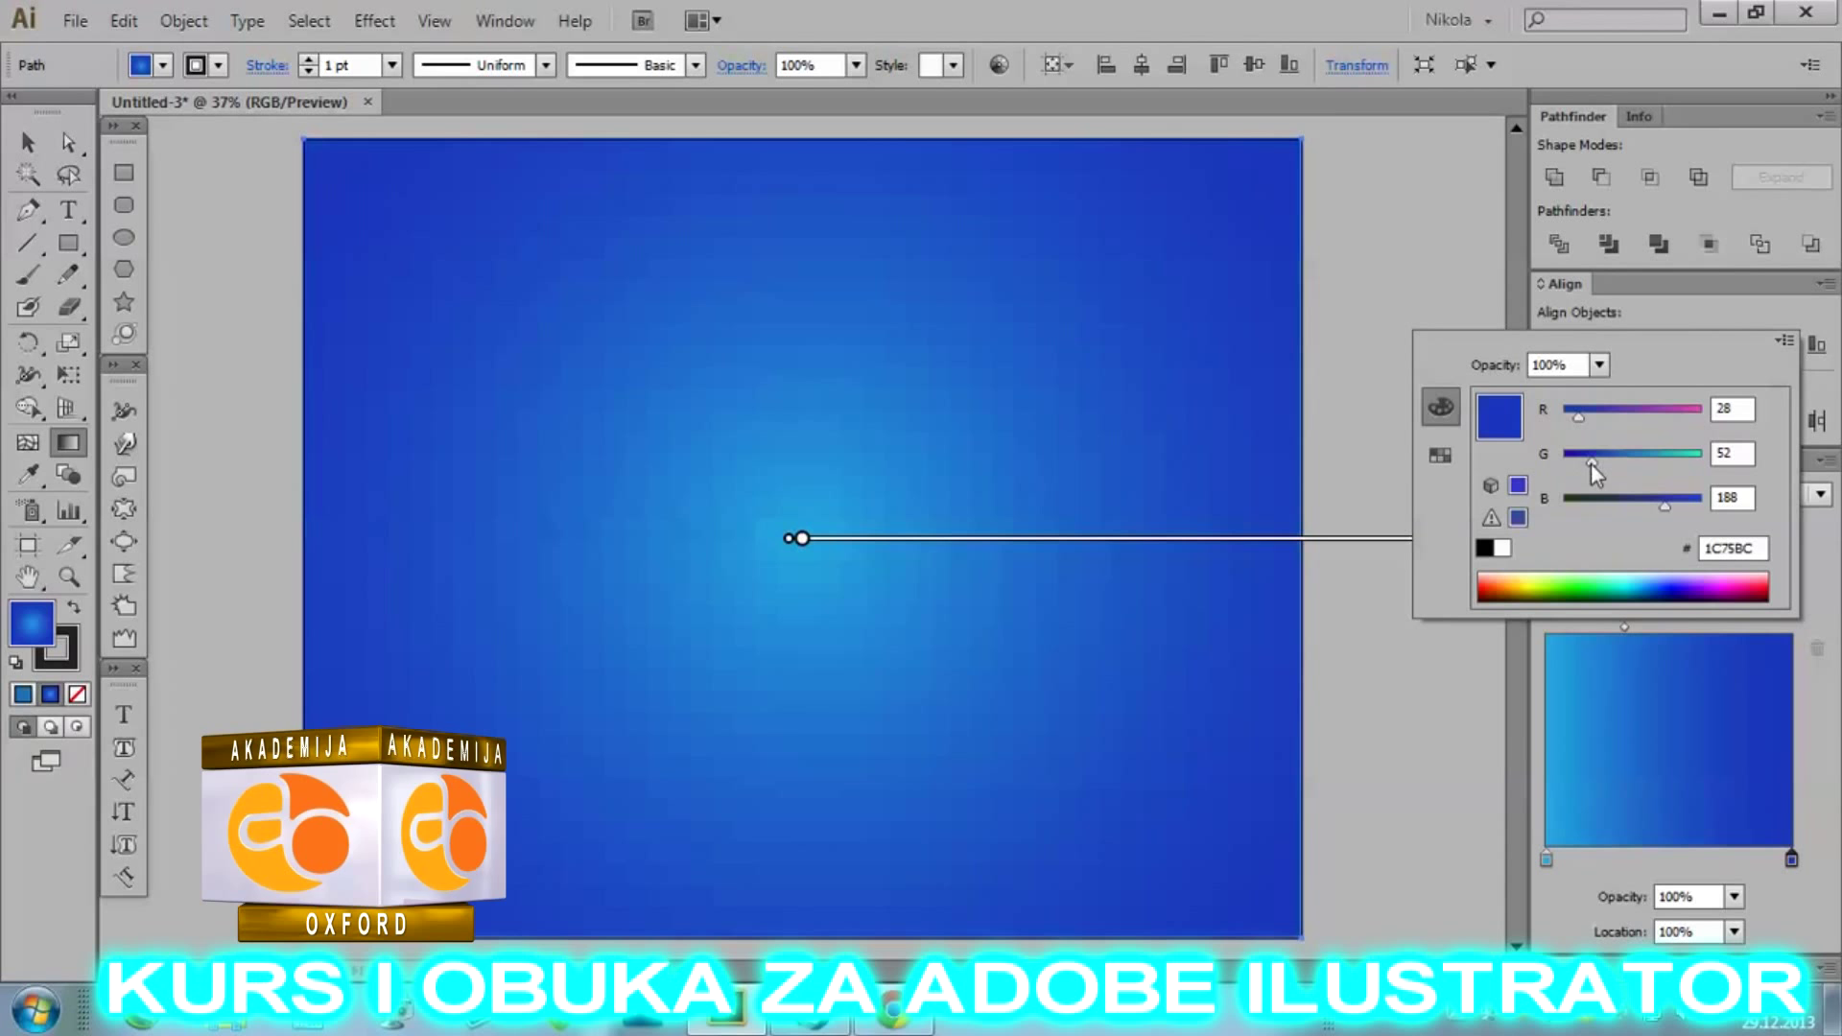
pyautogui.press('Escape')
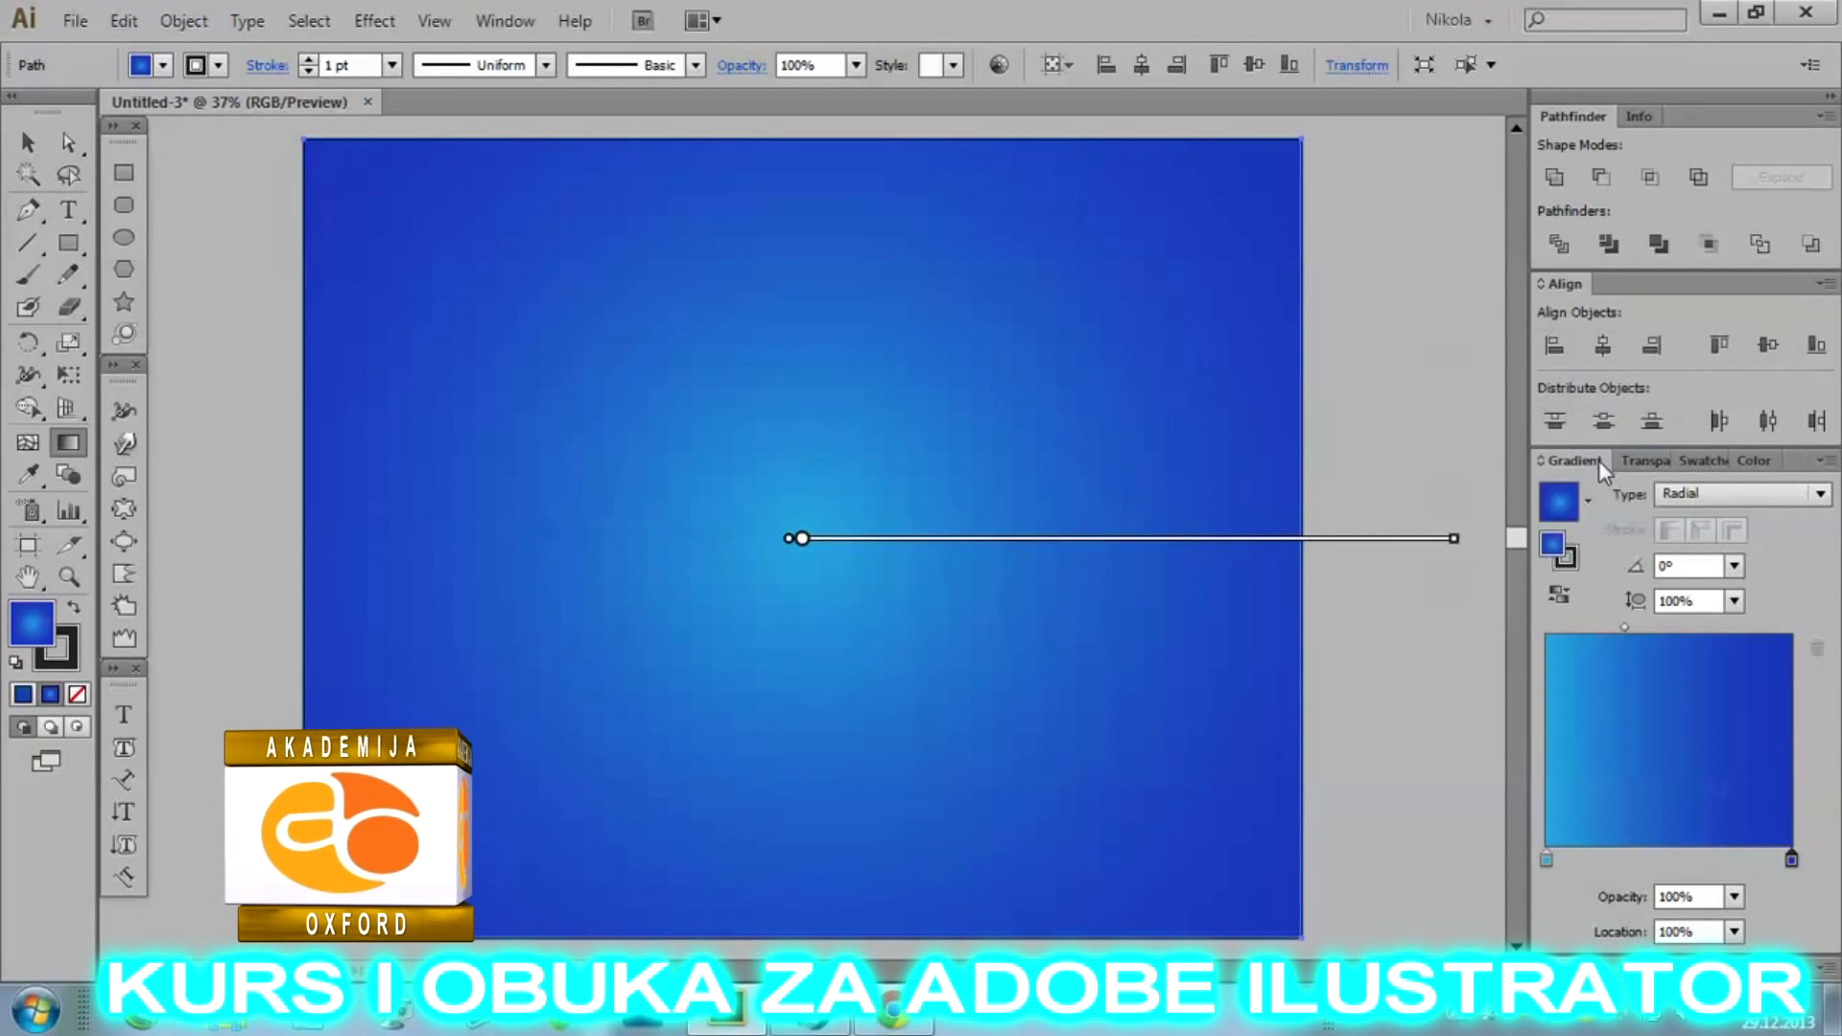
pyautogui.hotkey('ctrl', 'z')
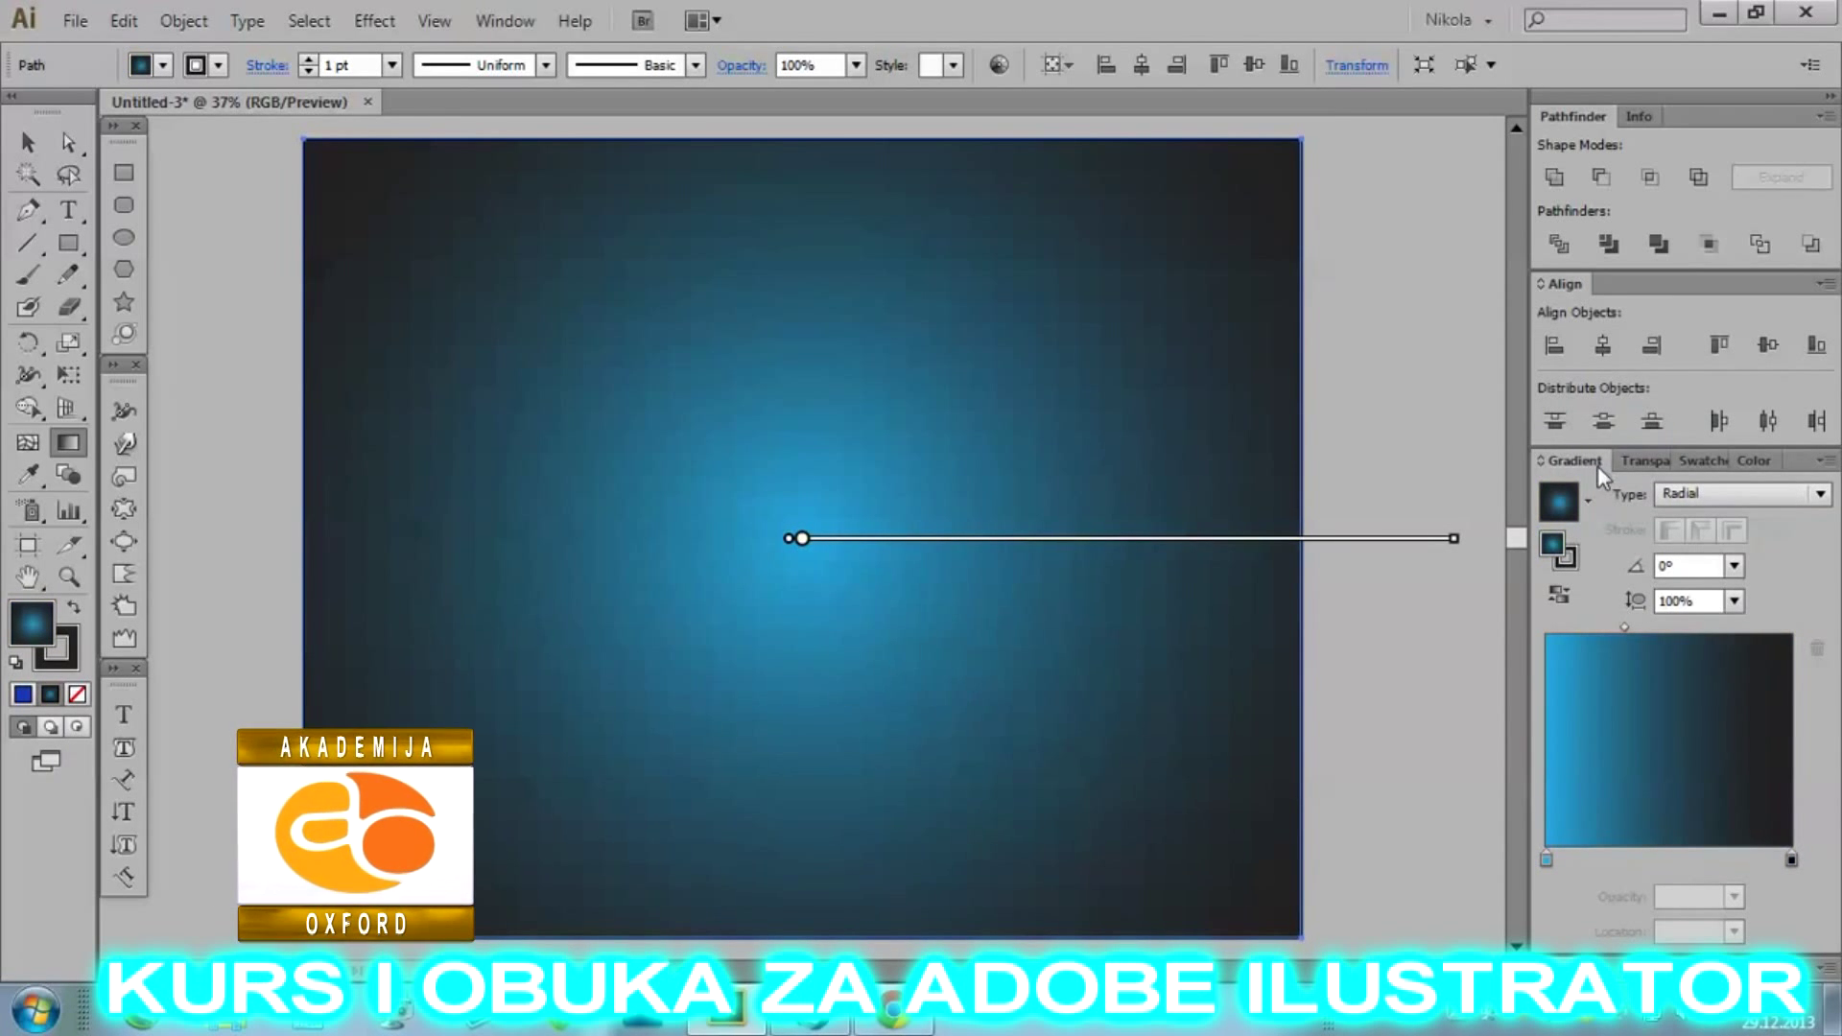
# Try several blue swatches on the outer gradient stop, including C=100 M=95 Y=5 K=0, ending with the mid-blue 1C75BC.
pyautogui.doubleClick(1790, 858)
pyautogui.click(1440, 455)
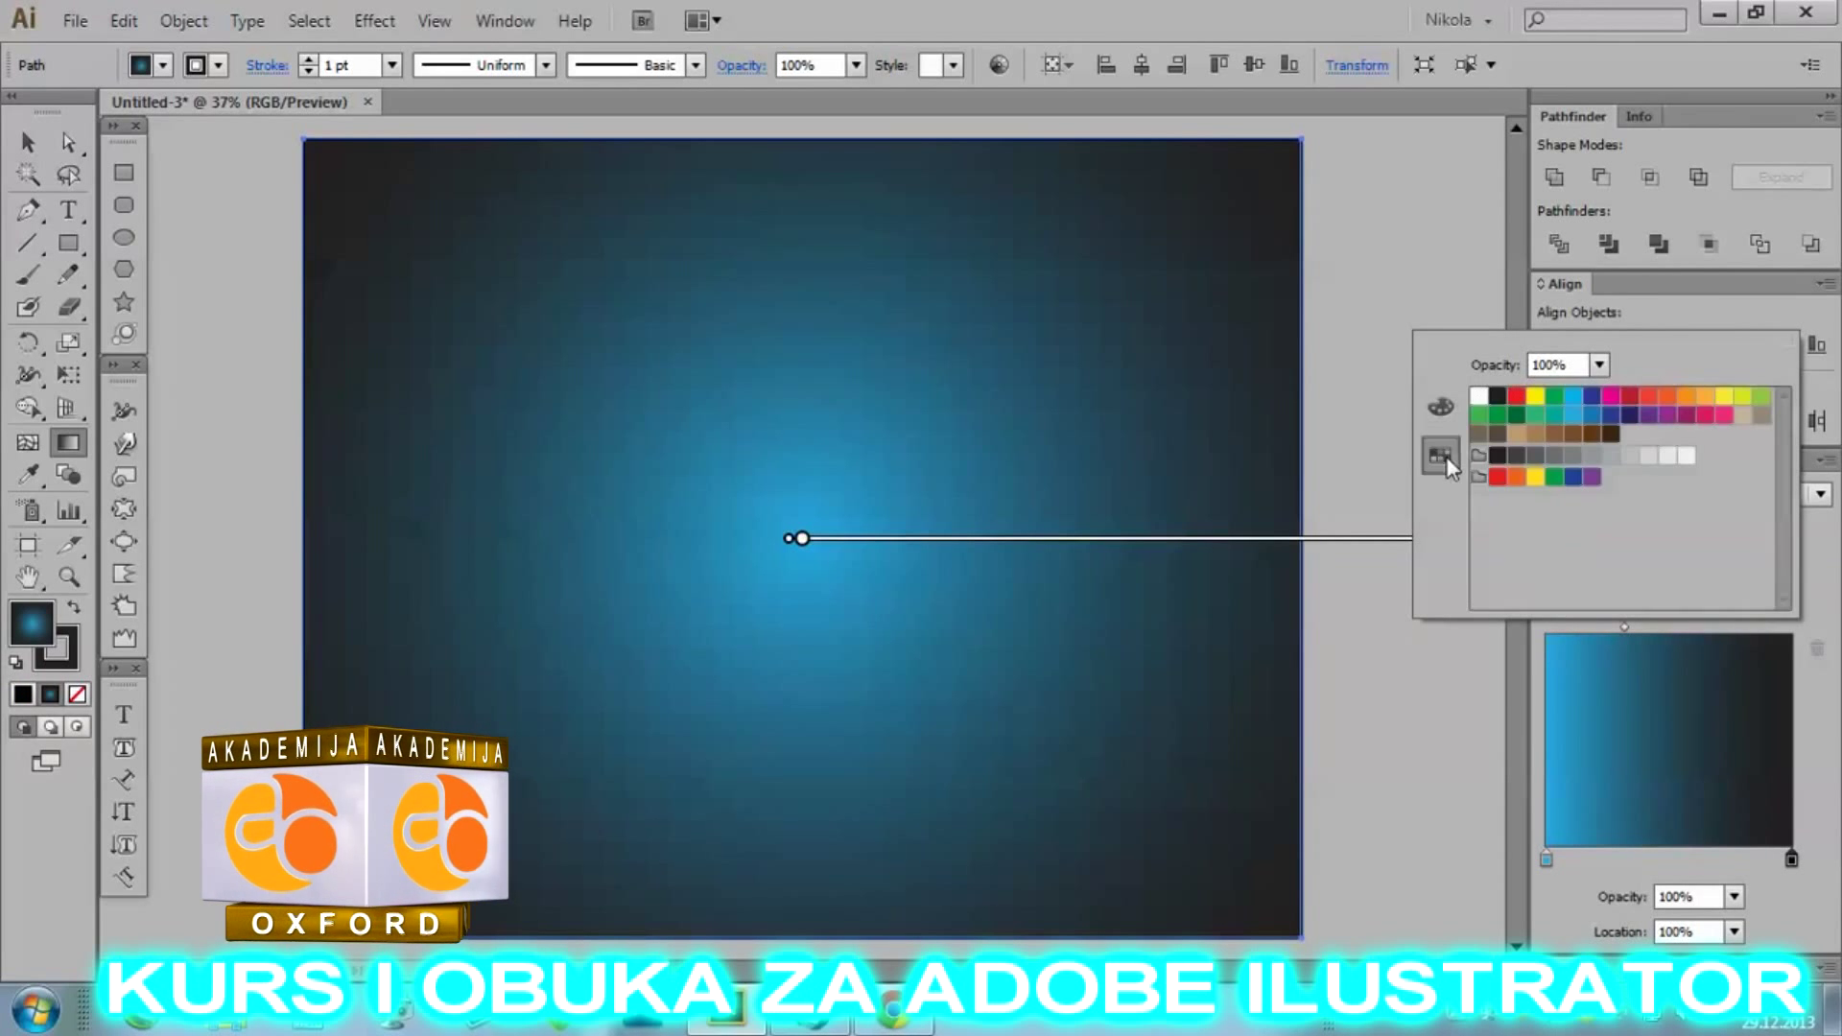
pyautogui.click(1609, 415)
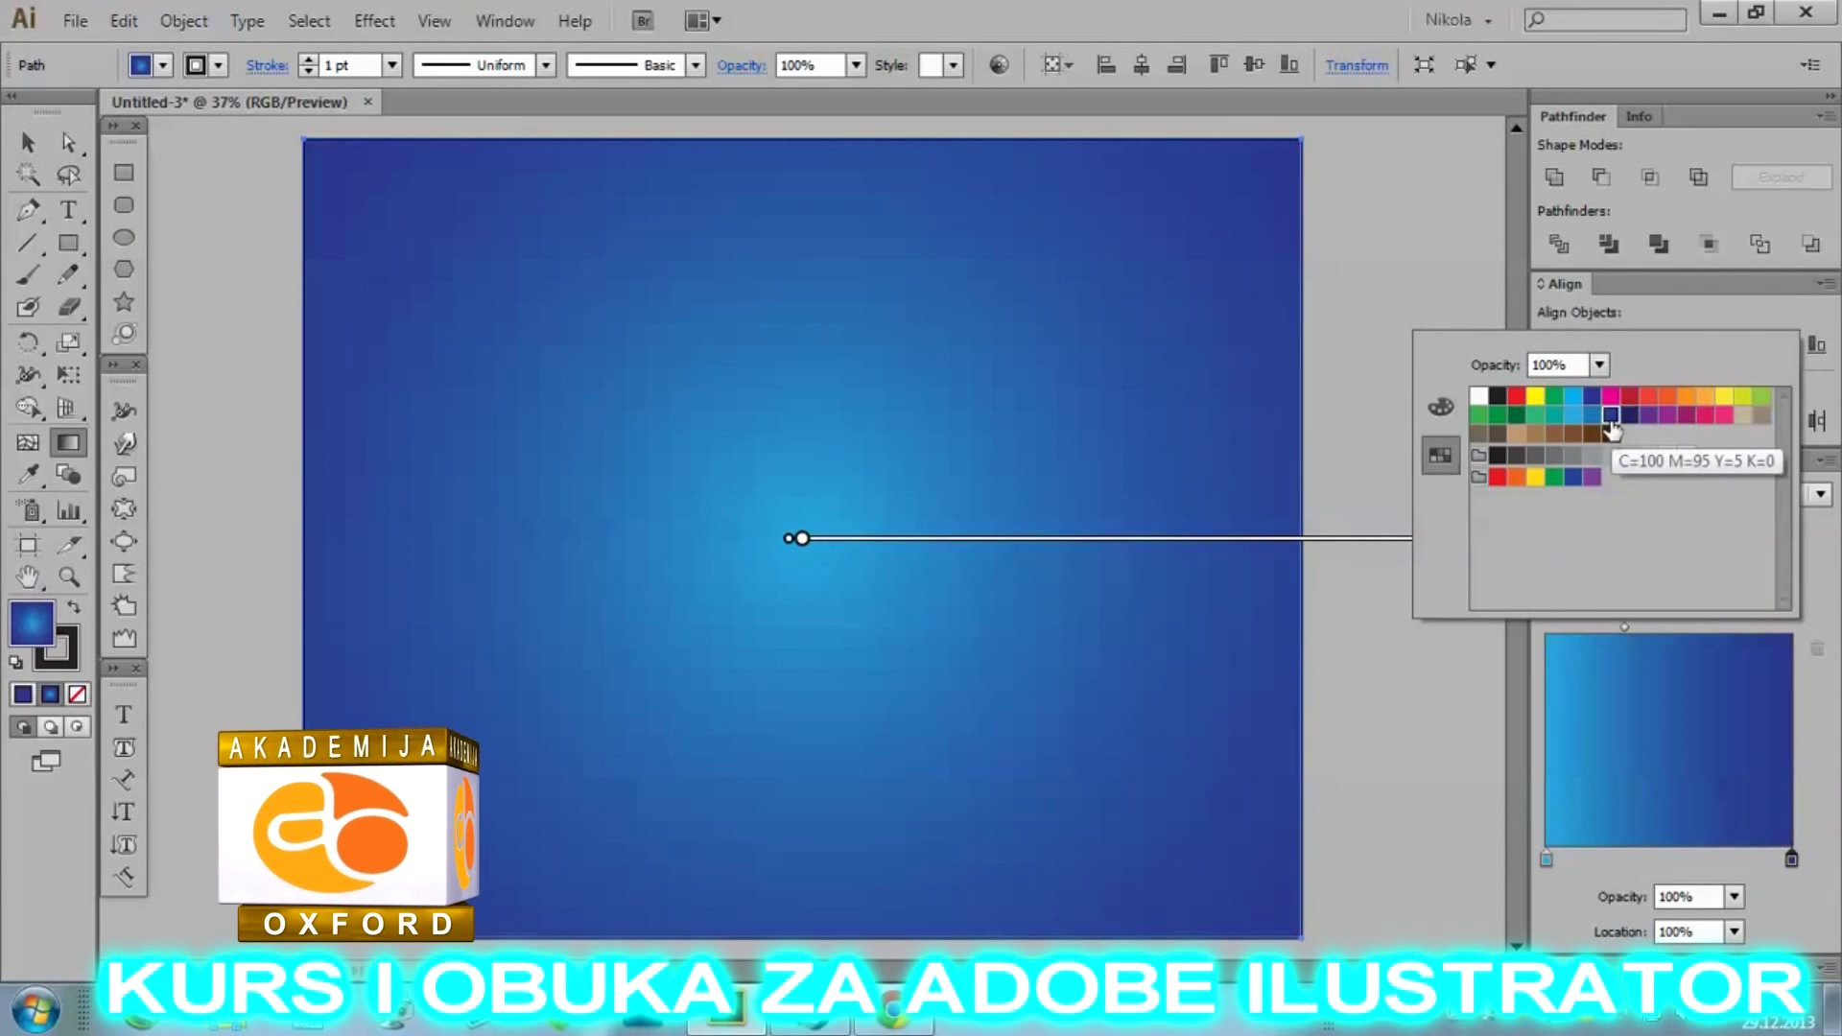
pyautogui.click(1592, 415)
pyautogui.click(1573, 415)
pyautogui.click(1592, 415)
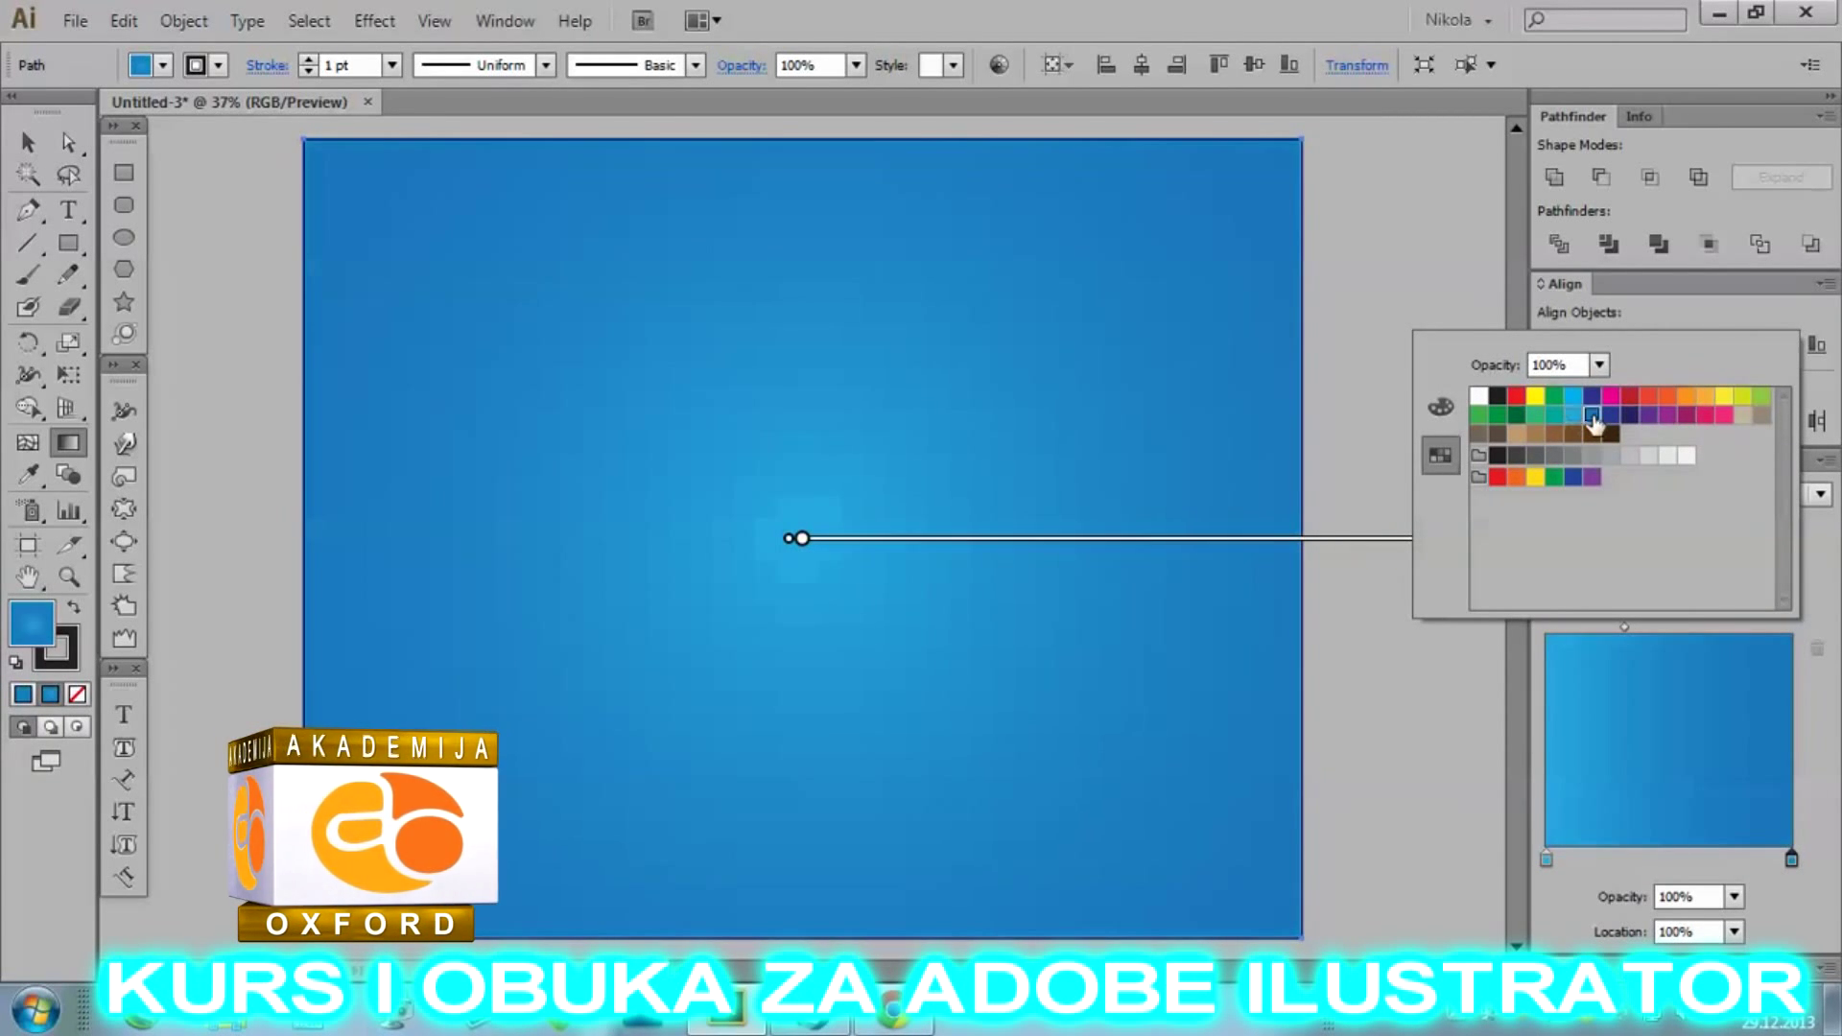
pyautogui.click(1437, 408)
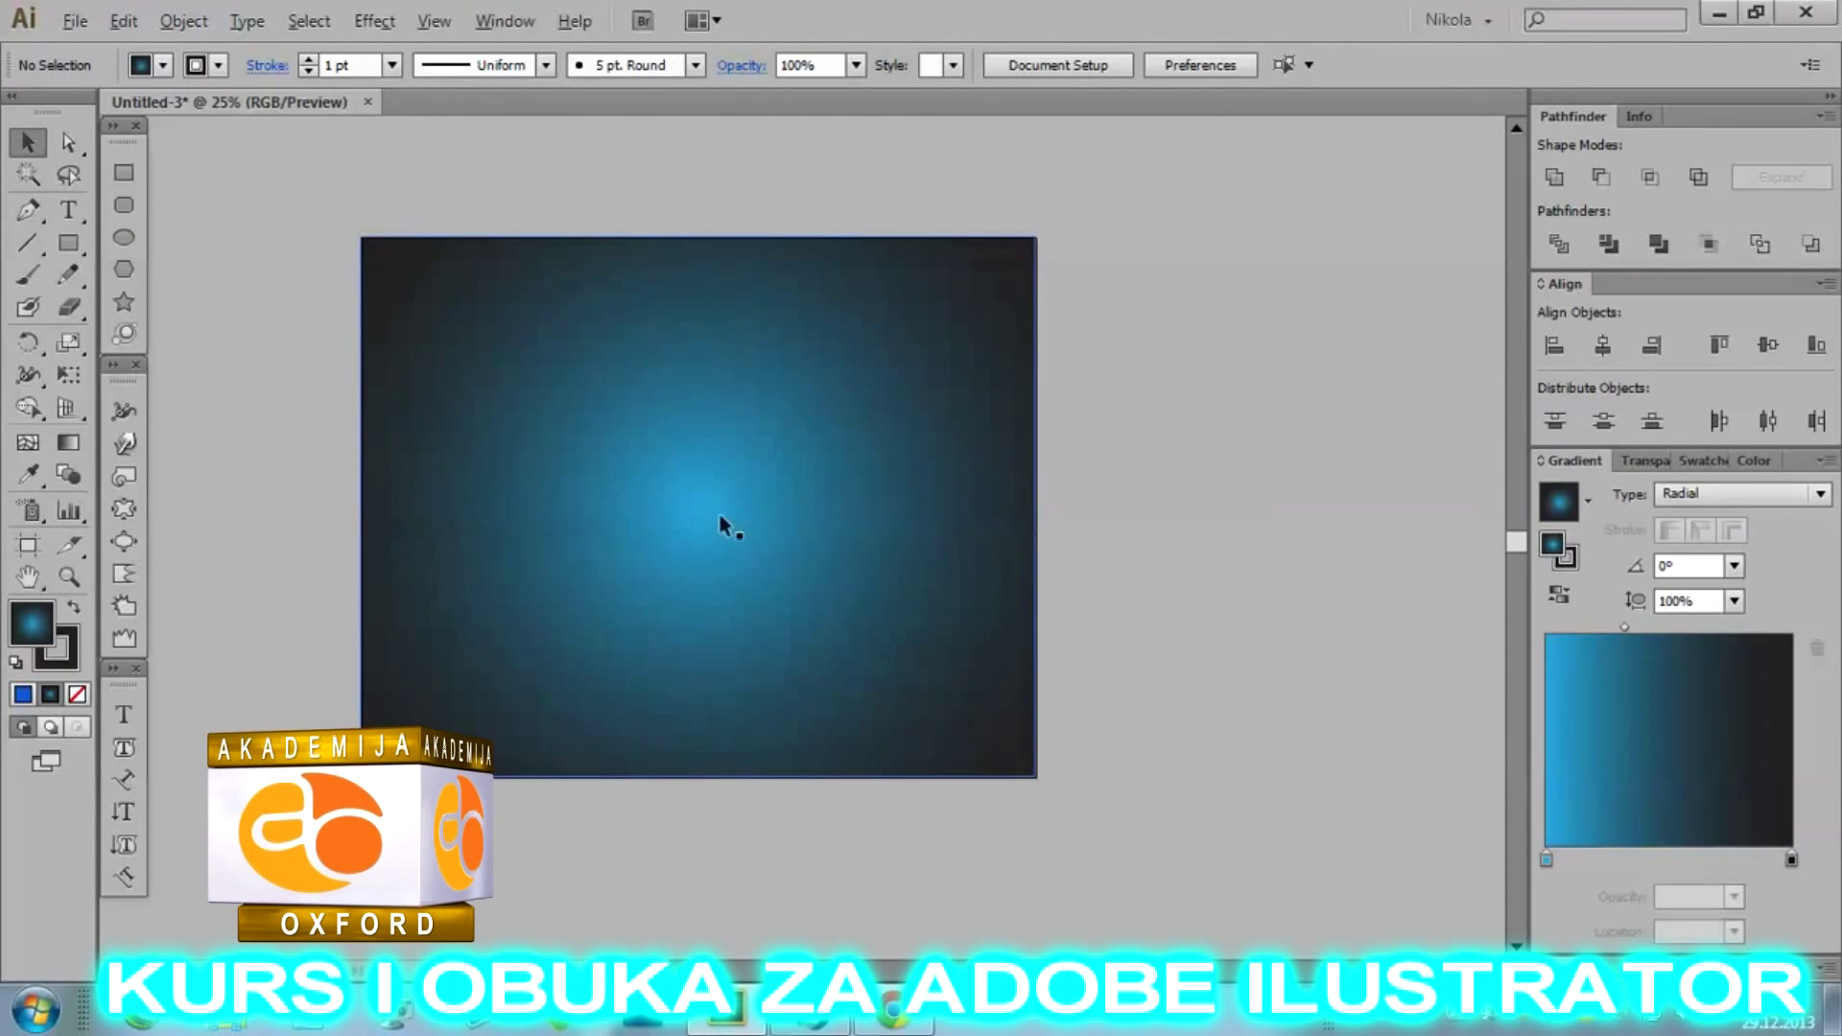
# Draw a circle with the Ellipse tool near the middle of the gradient background.
pyautogui.scroll(1, 719, 518)
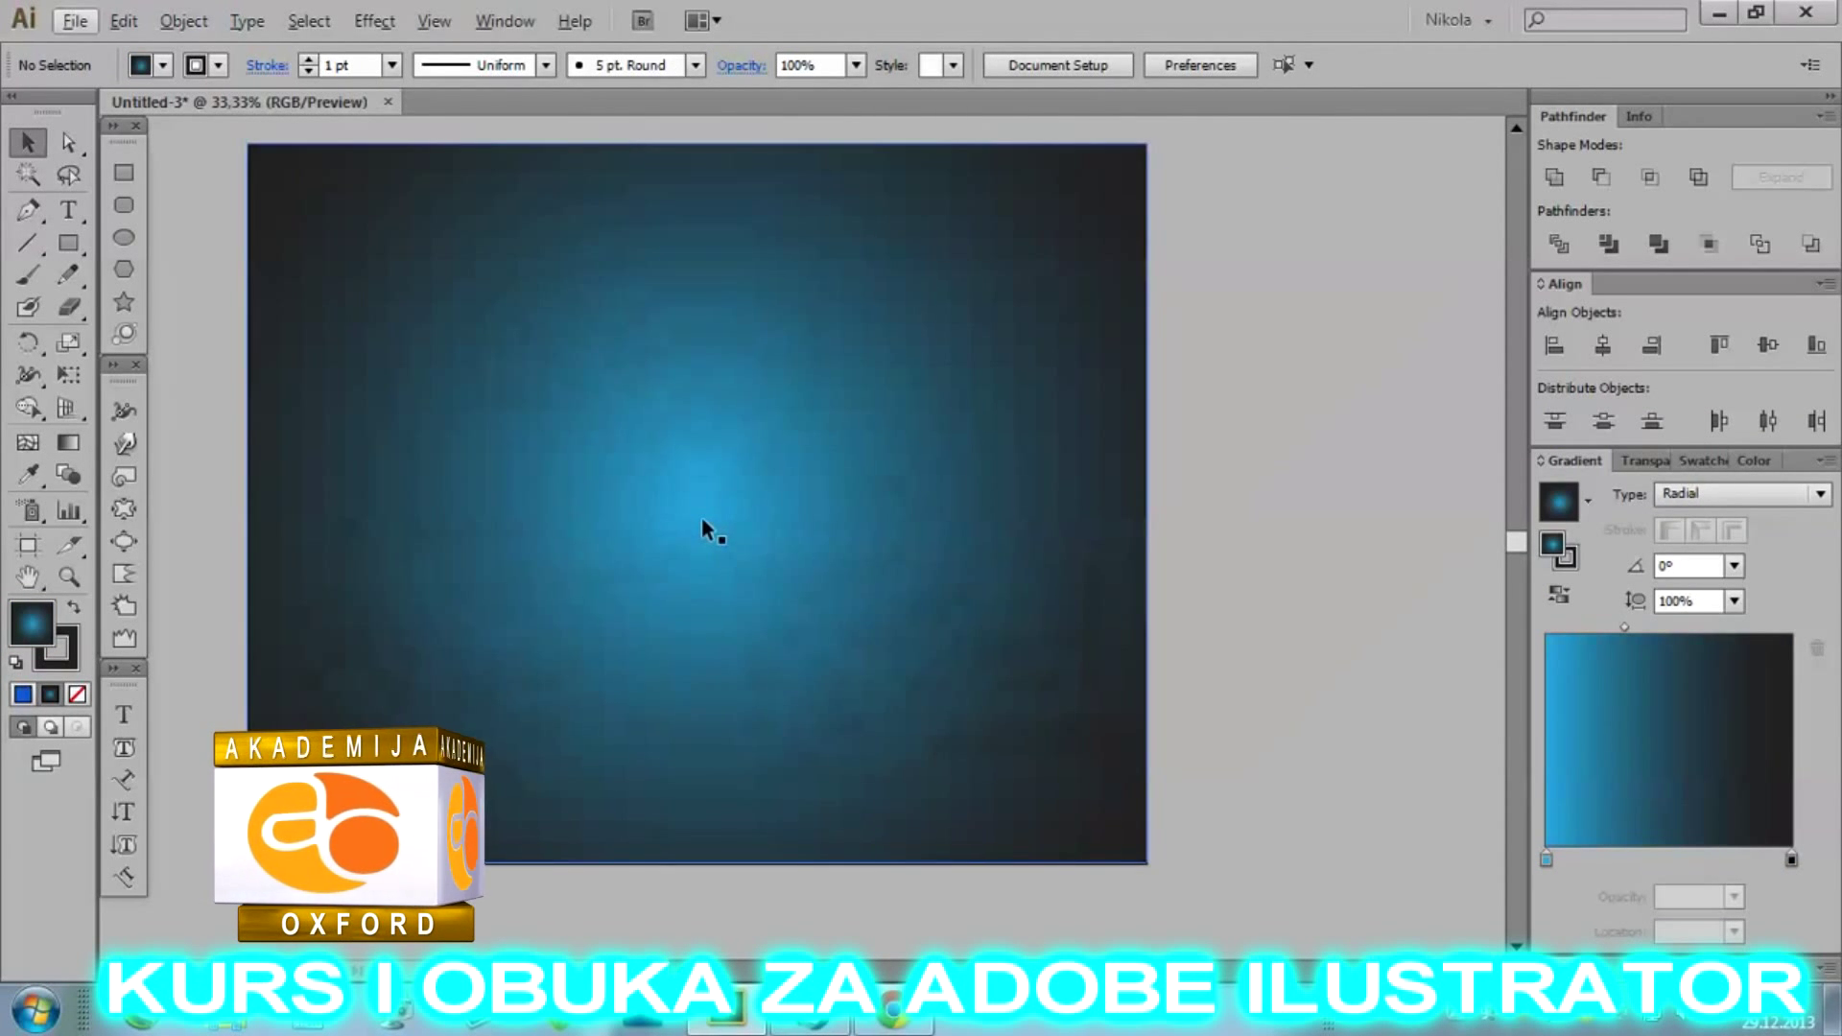
pyautogui.click(115, 244)
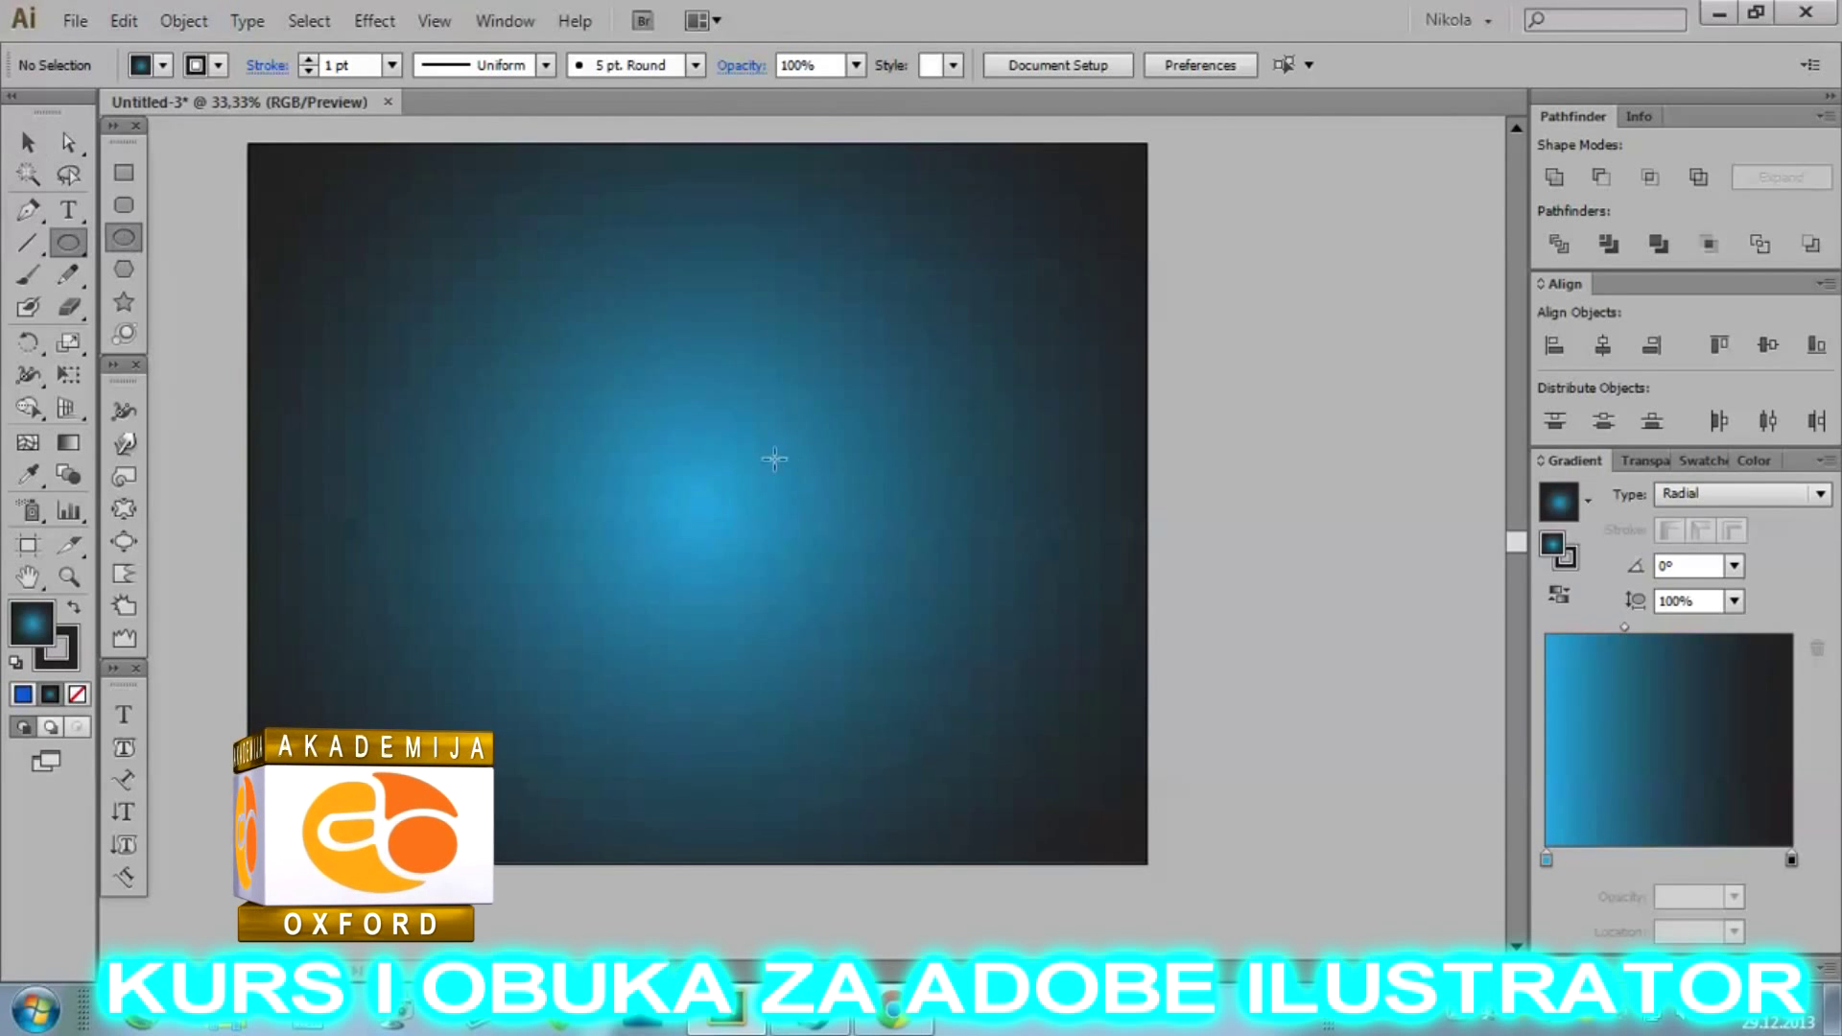
pyautogui.moveTo(619, 389); pyautogui.dragTo(817, 587)
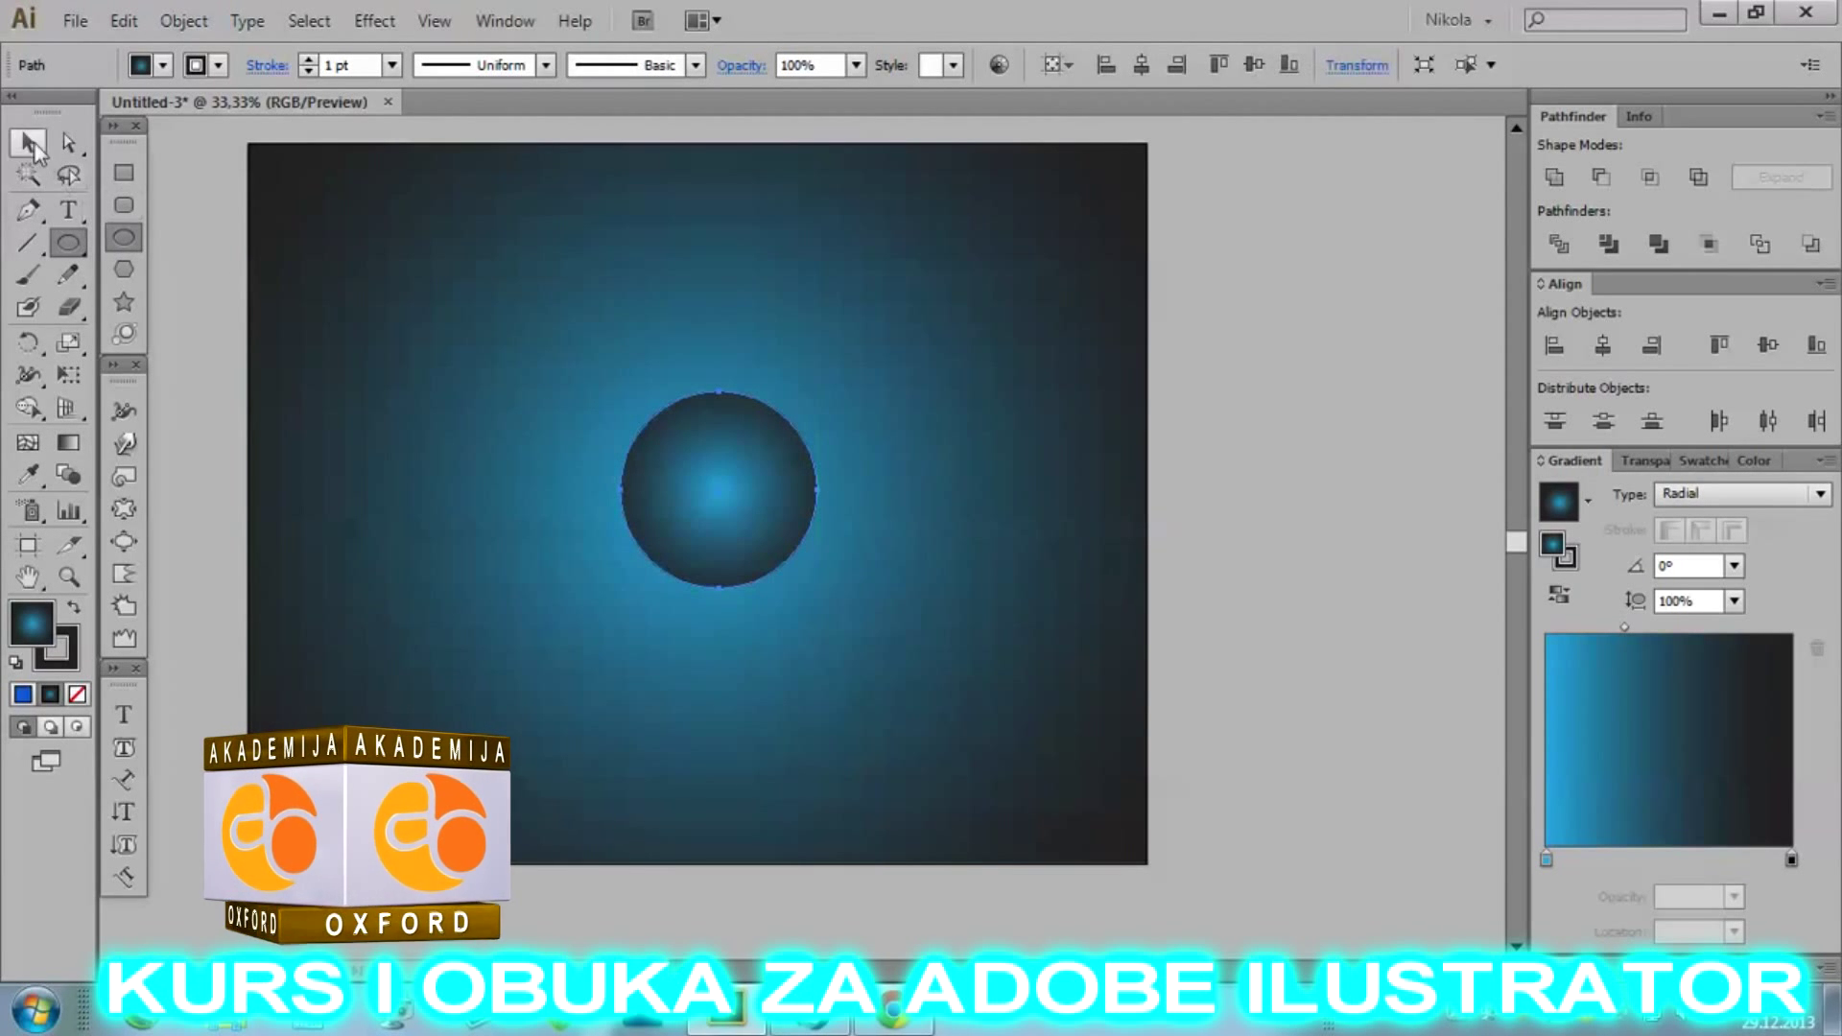
pyautogui.click(30, 143)
# Set both color stops of the circle's radial gradient to white.
pyautogui.click(69, 443)
pyautogui.scroll(2, 739, 487)
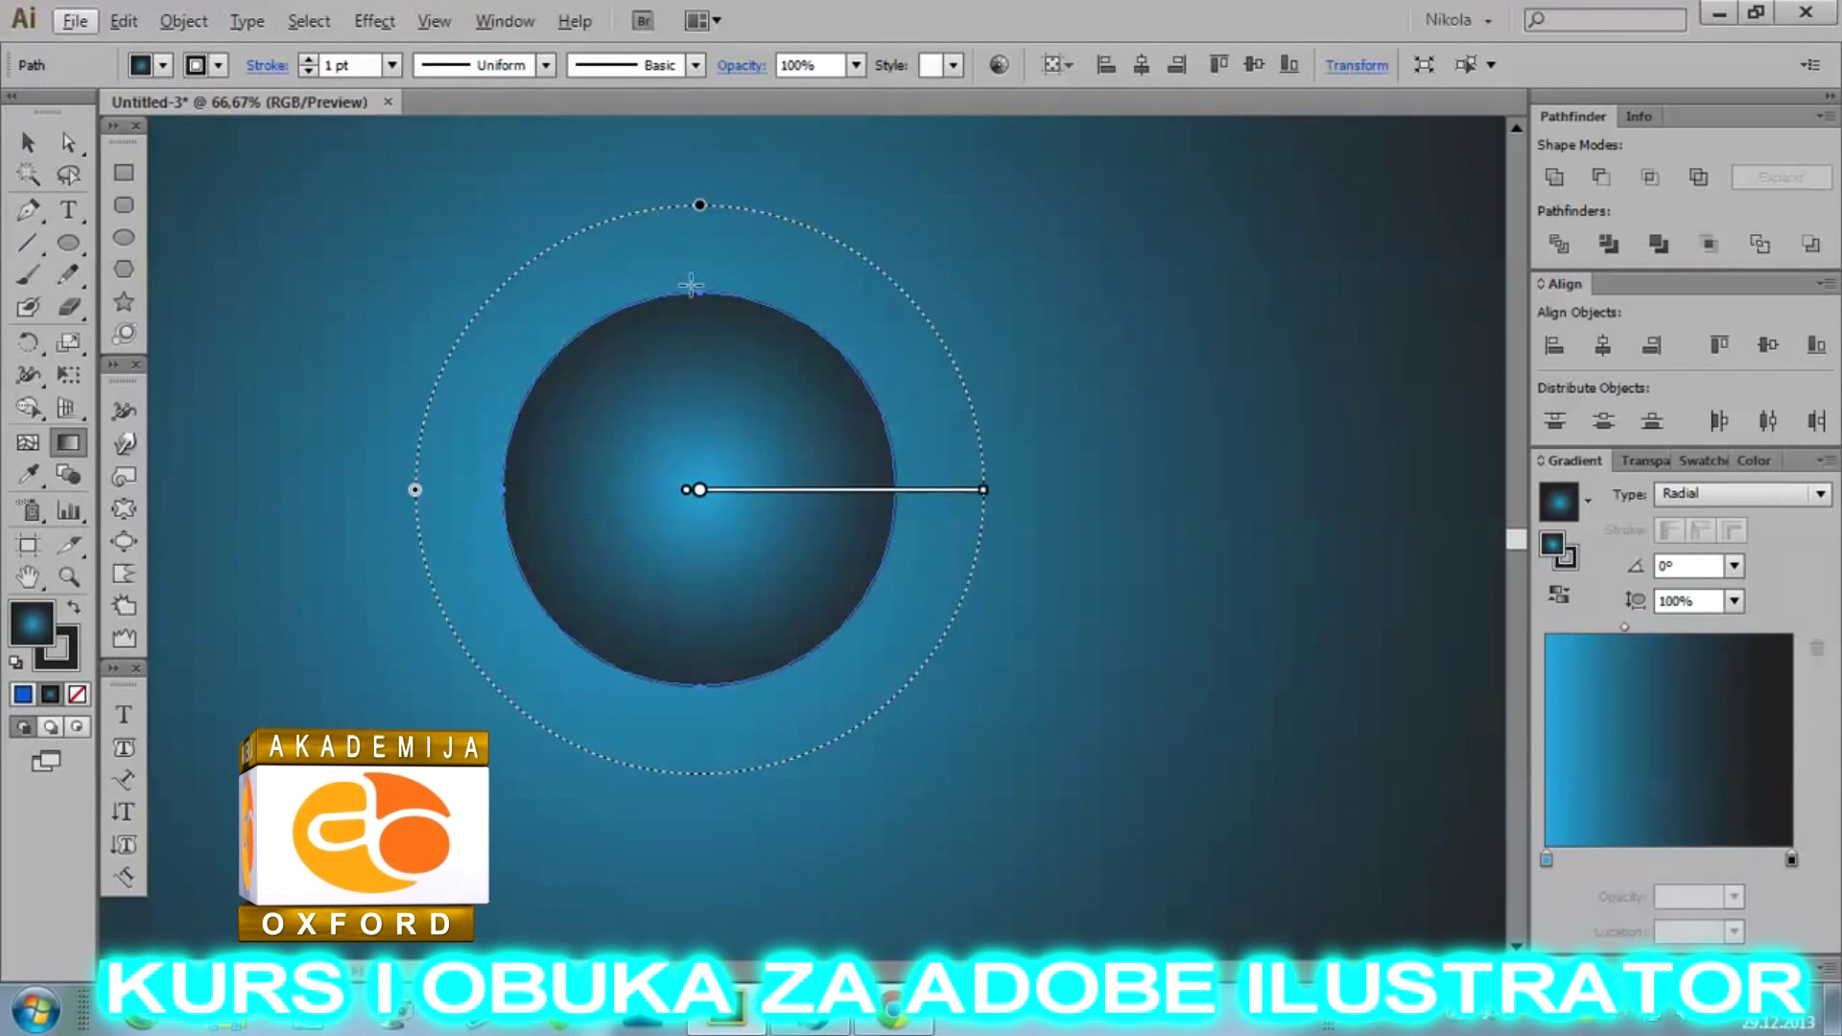
pyautogui.scroll(1, 720, 415)
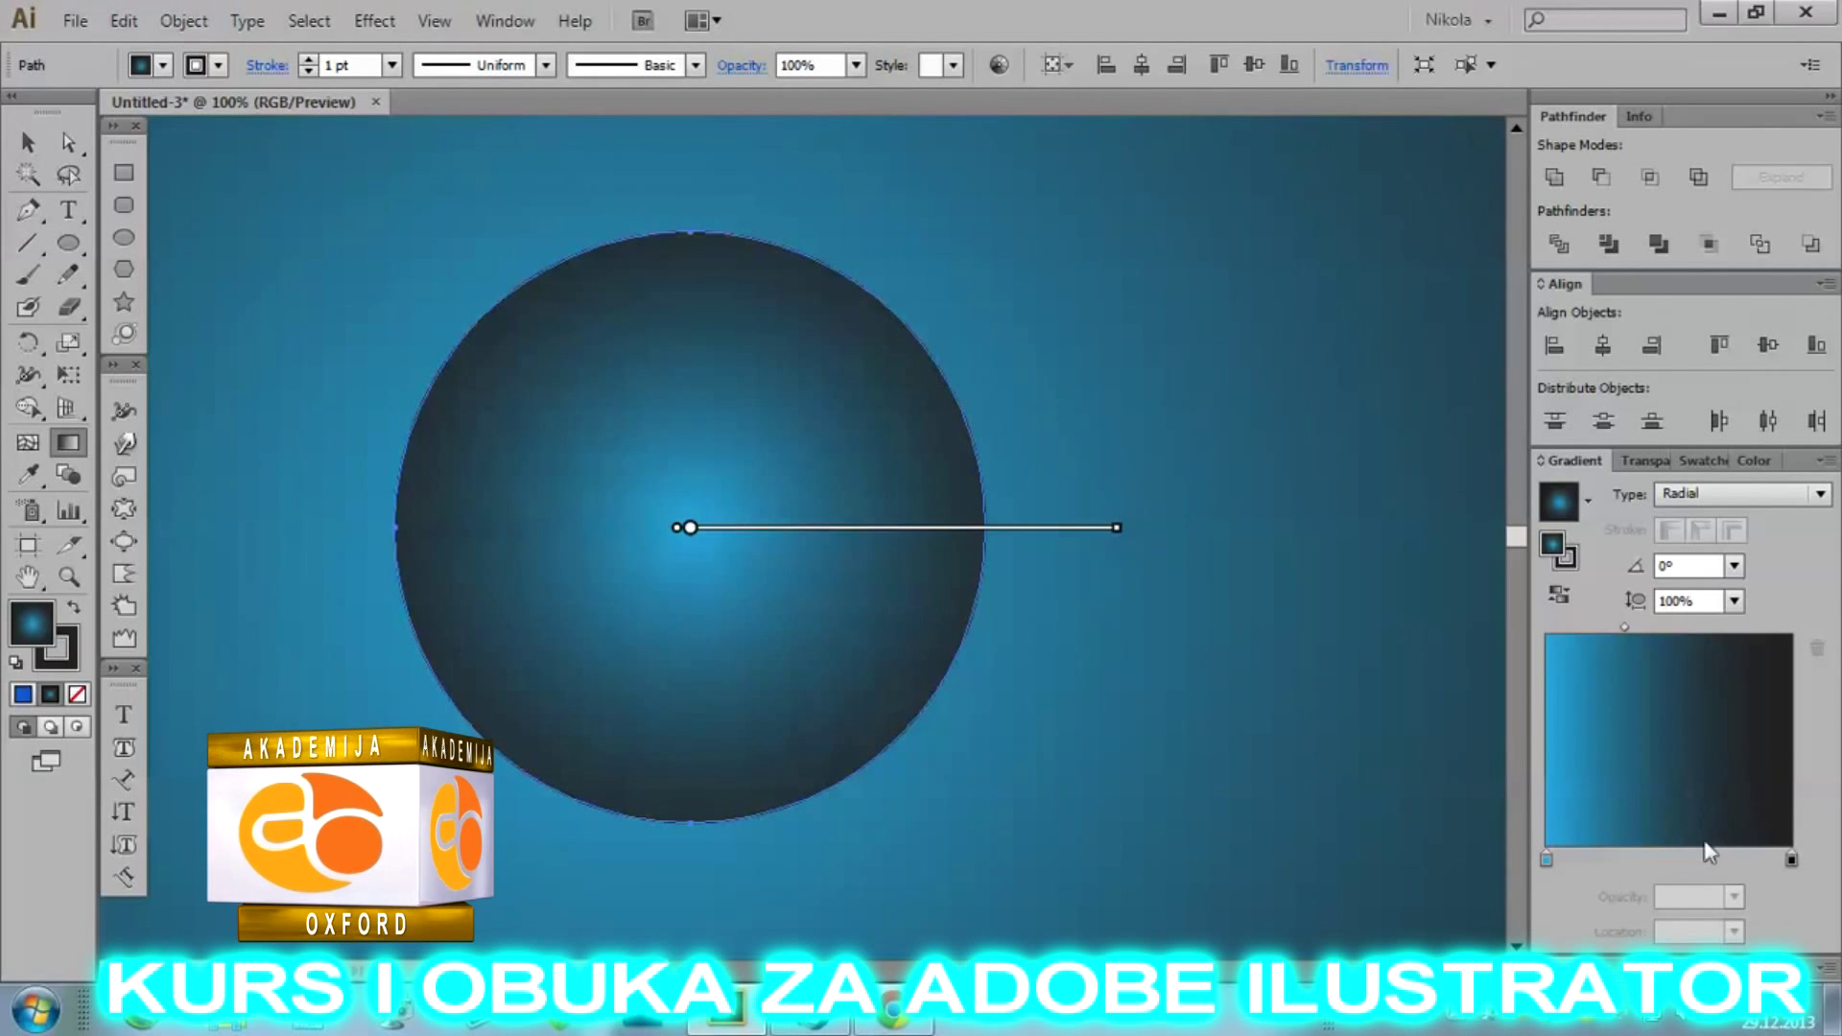
pyautogui.click(1547, 858)
pyautogui.doubleClick(1546, 859)
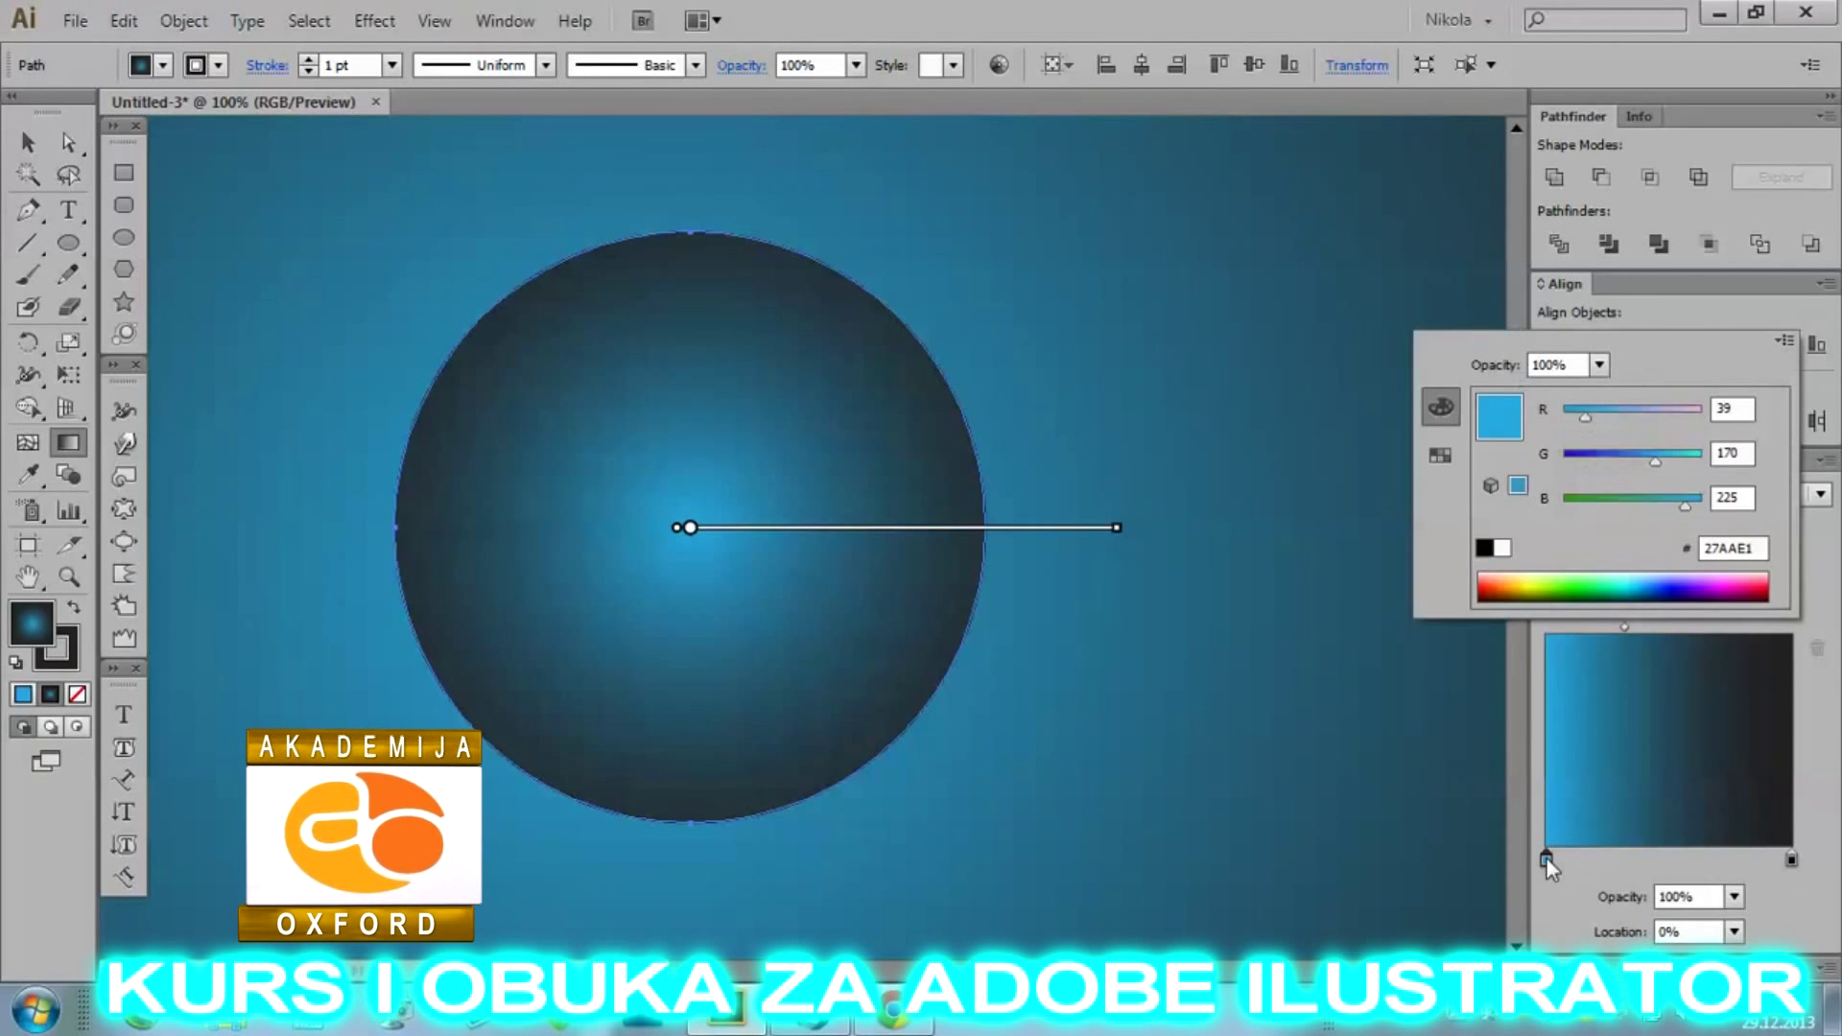
pyautogui.click(1502, 548)
pyautogui.click(1791, 859)
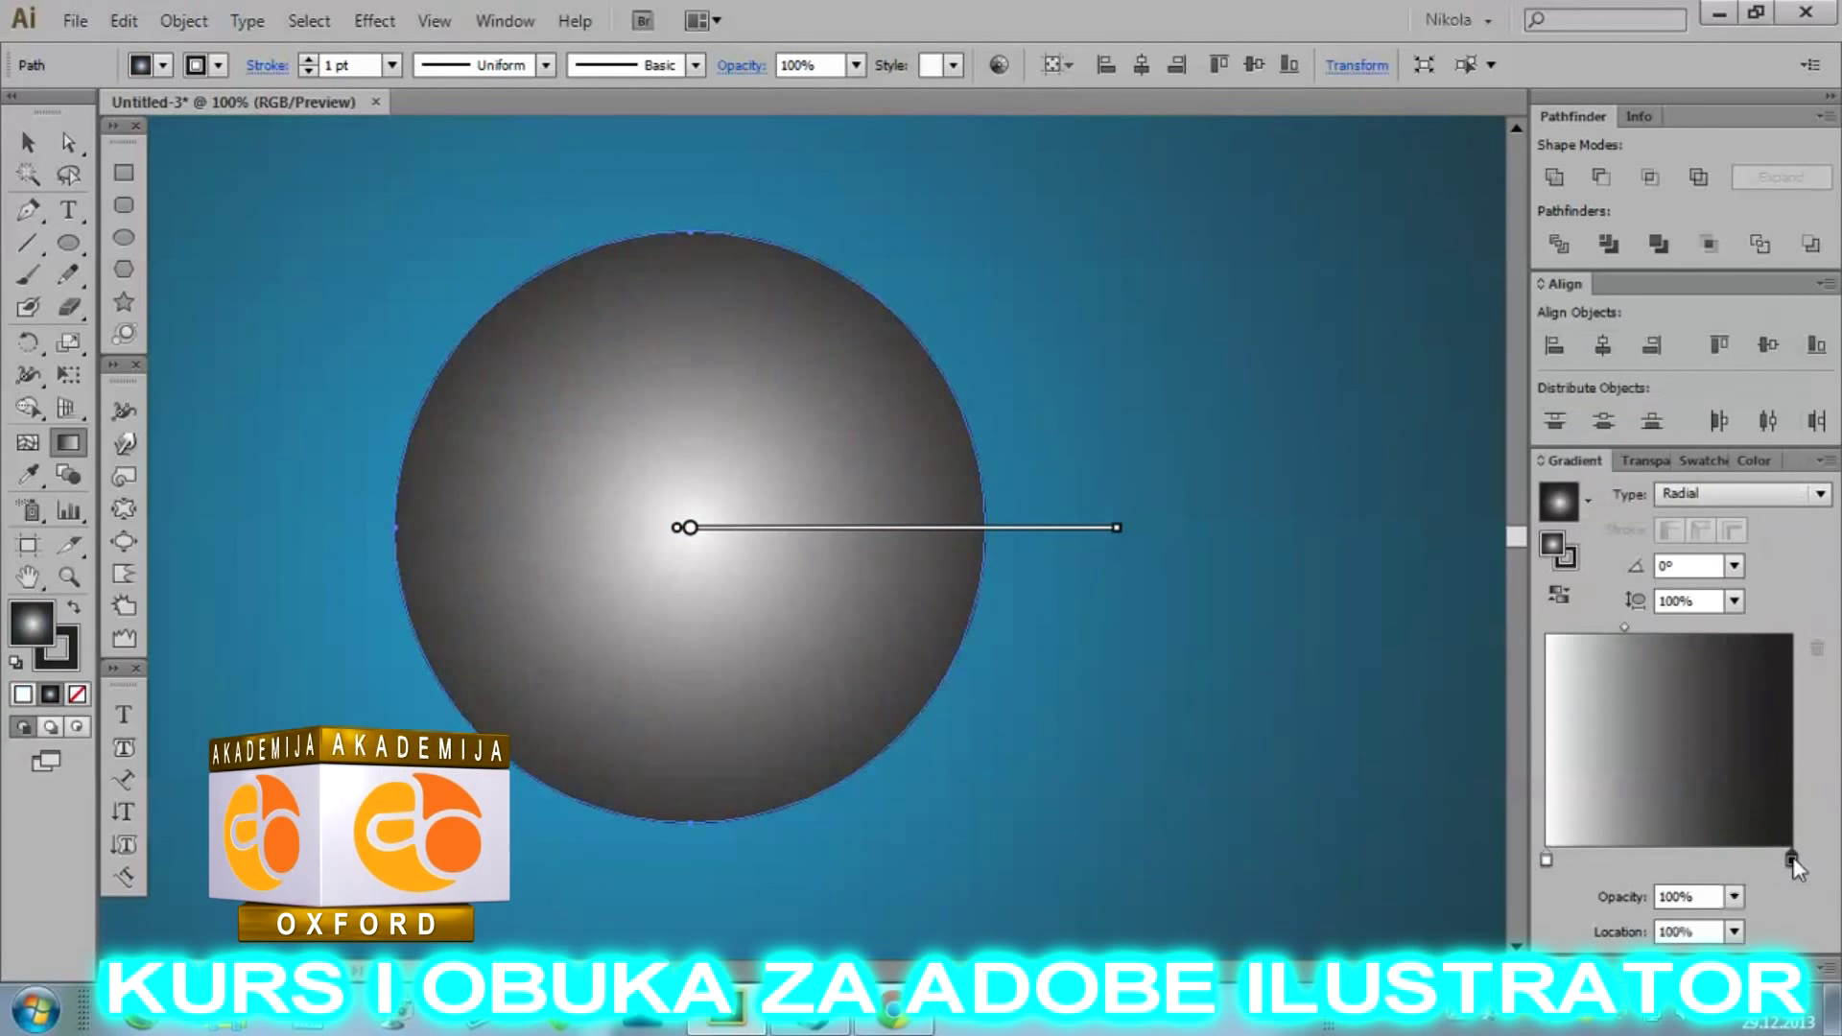
pyautogui.doubleClick(1791, 860)
pyautogui.click(1503, 549)
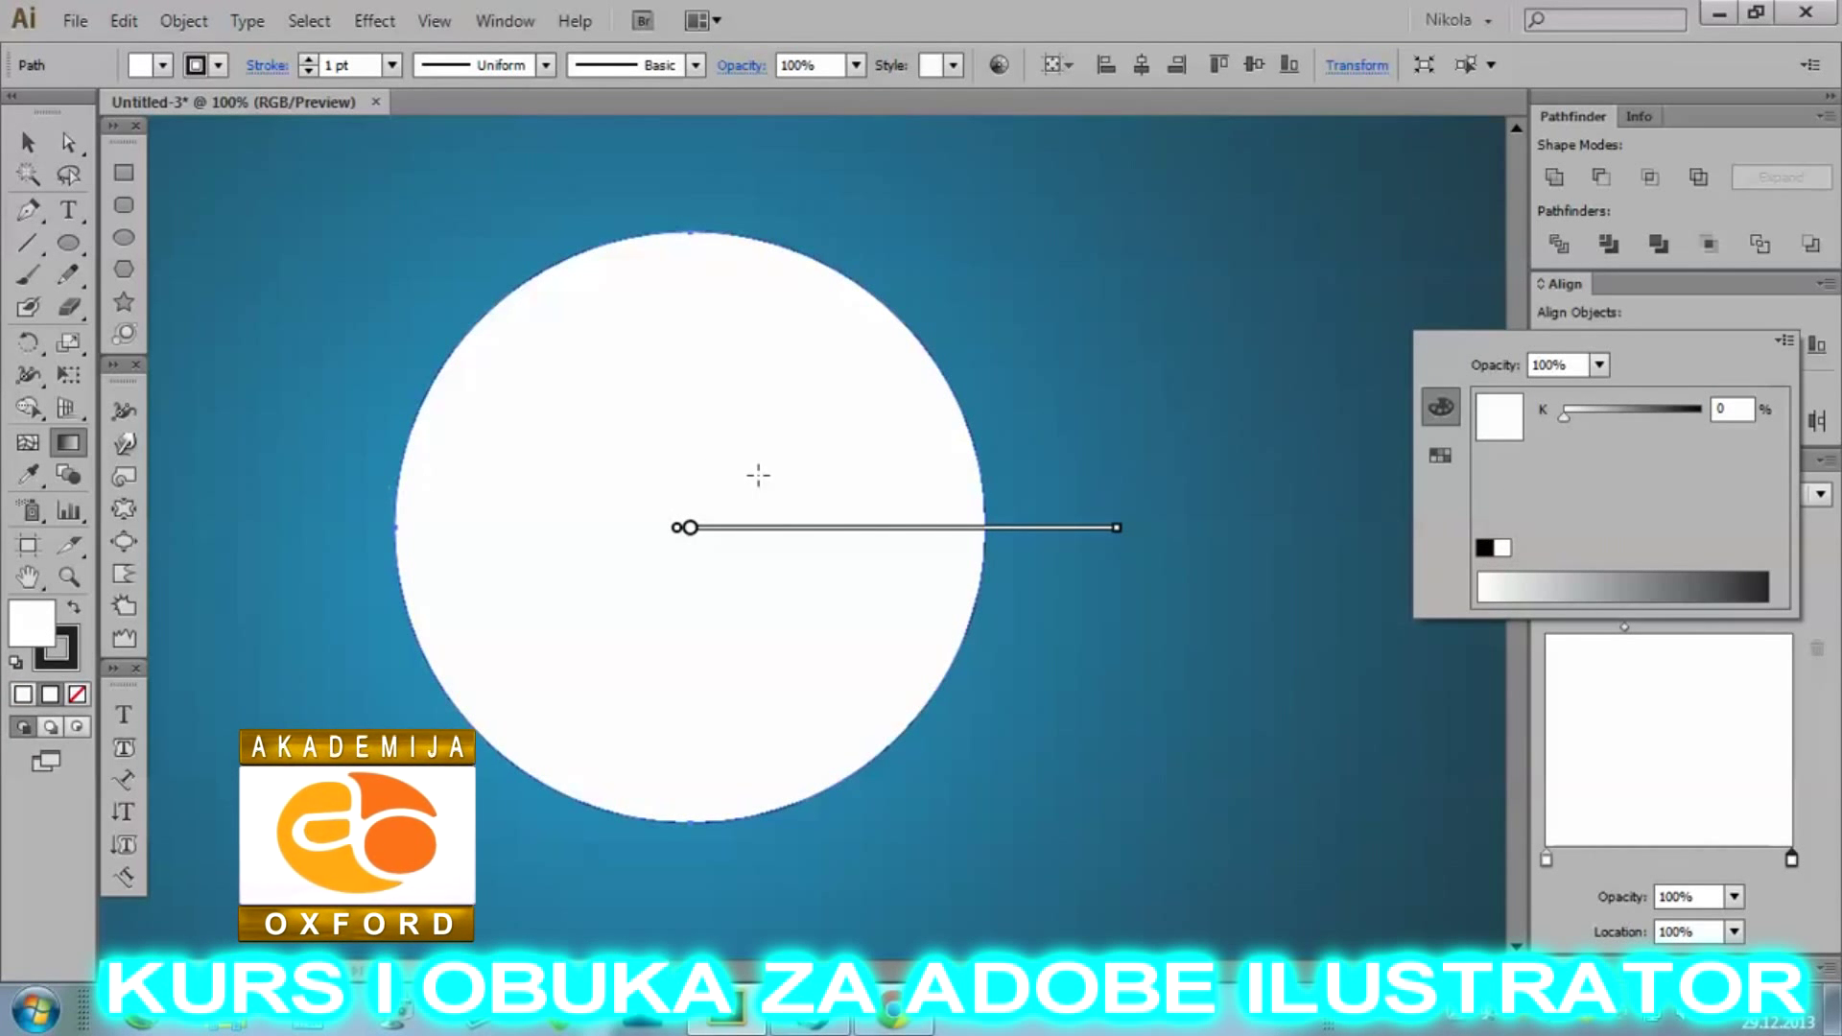
# Set the outer white stop's opacity to 0% and reverse the circle's gradient.
pyautogui.click(1791, 861)
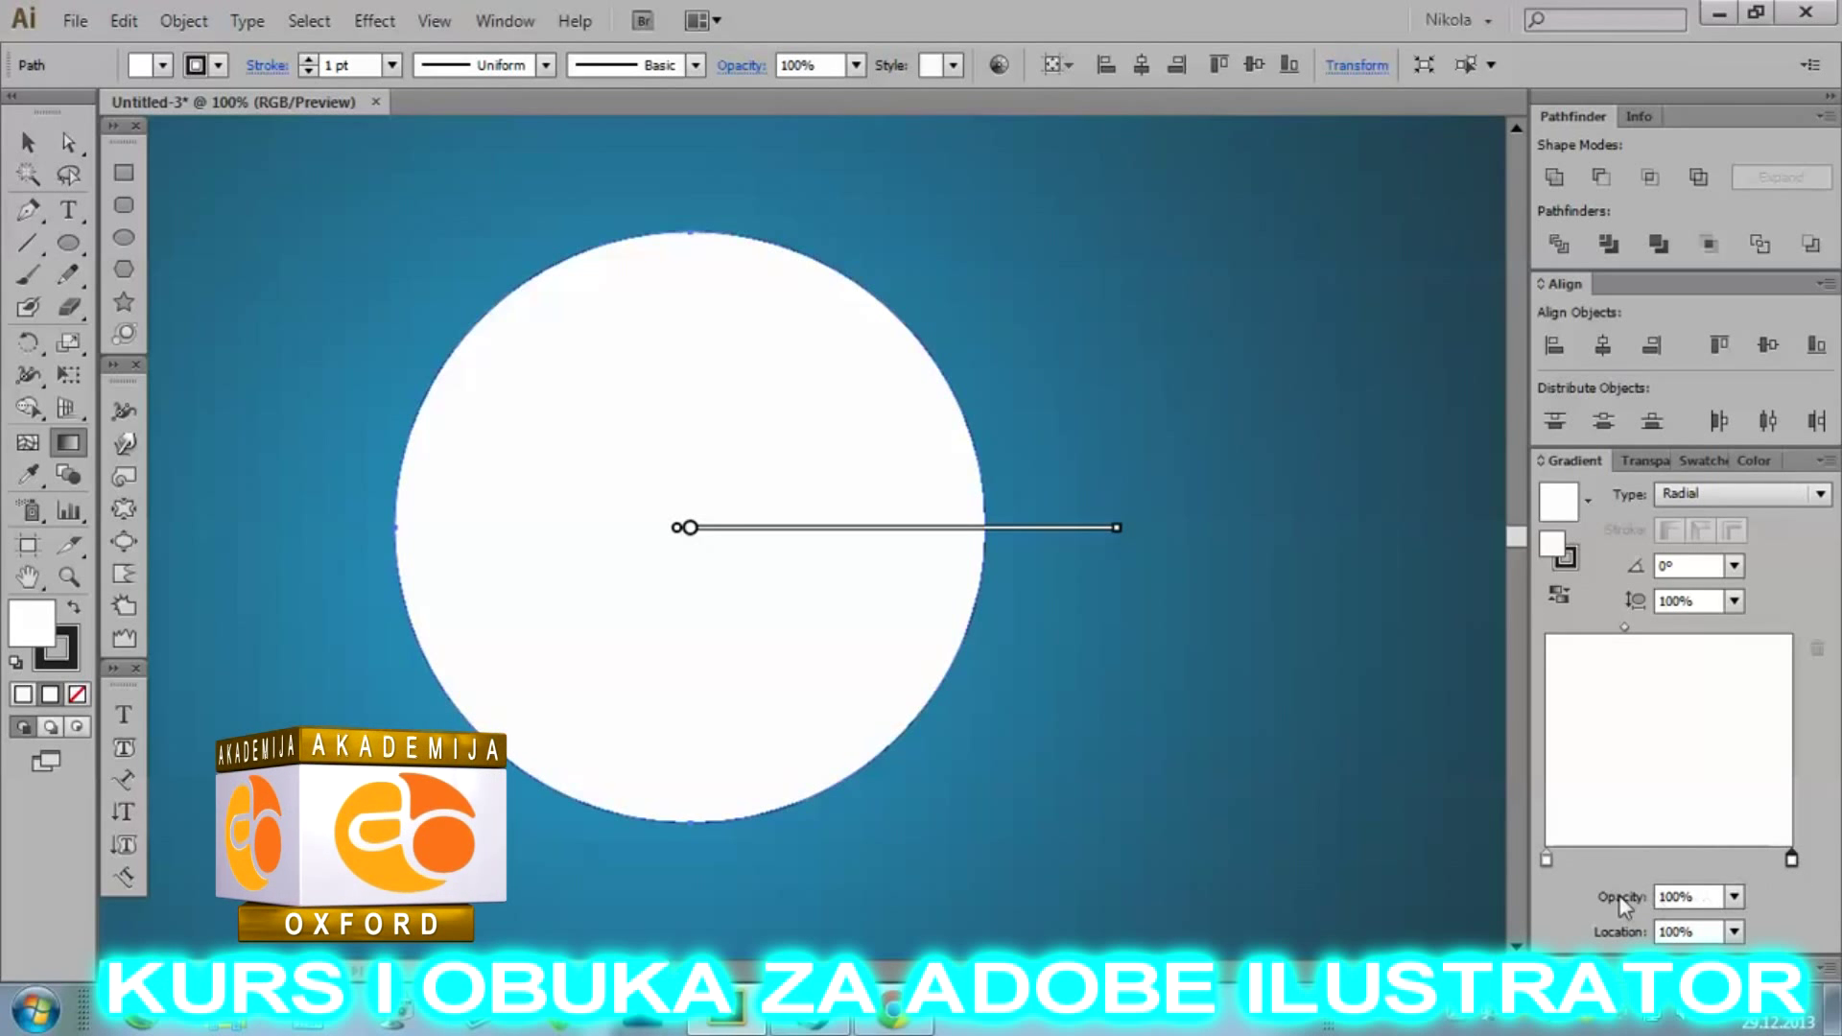
pyautogui.click(1734, 896)
pyautogui.click(1748, 572)
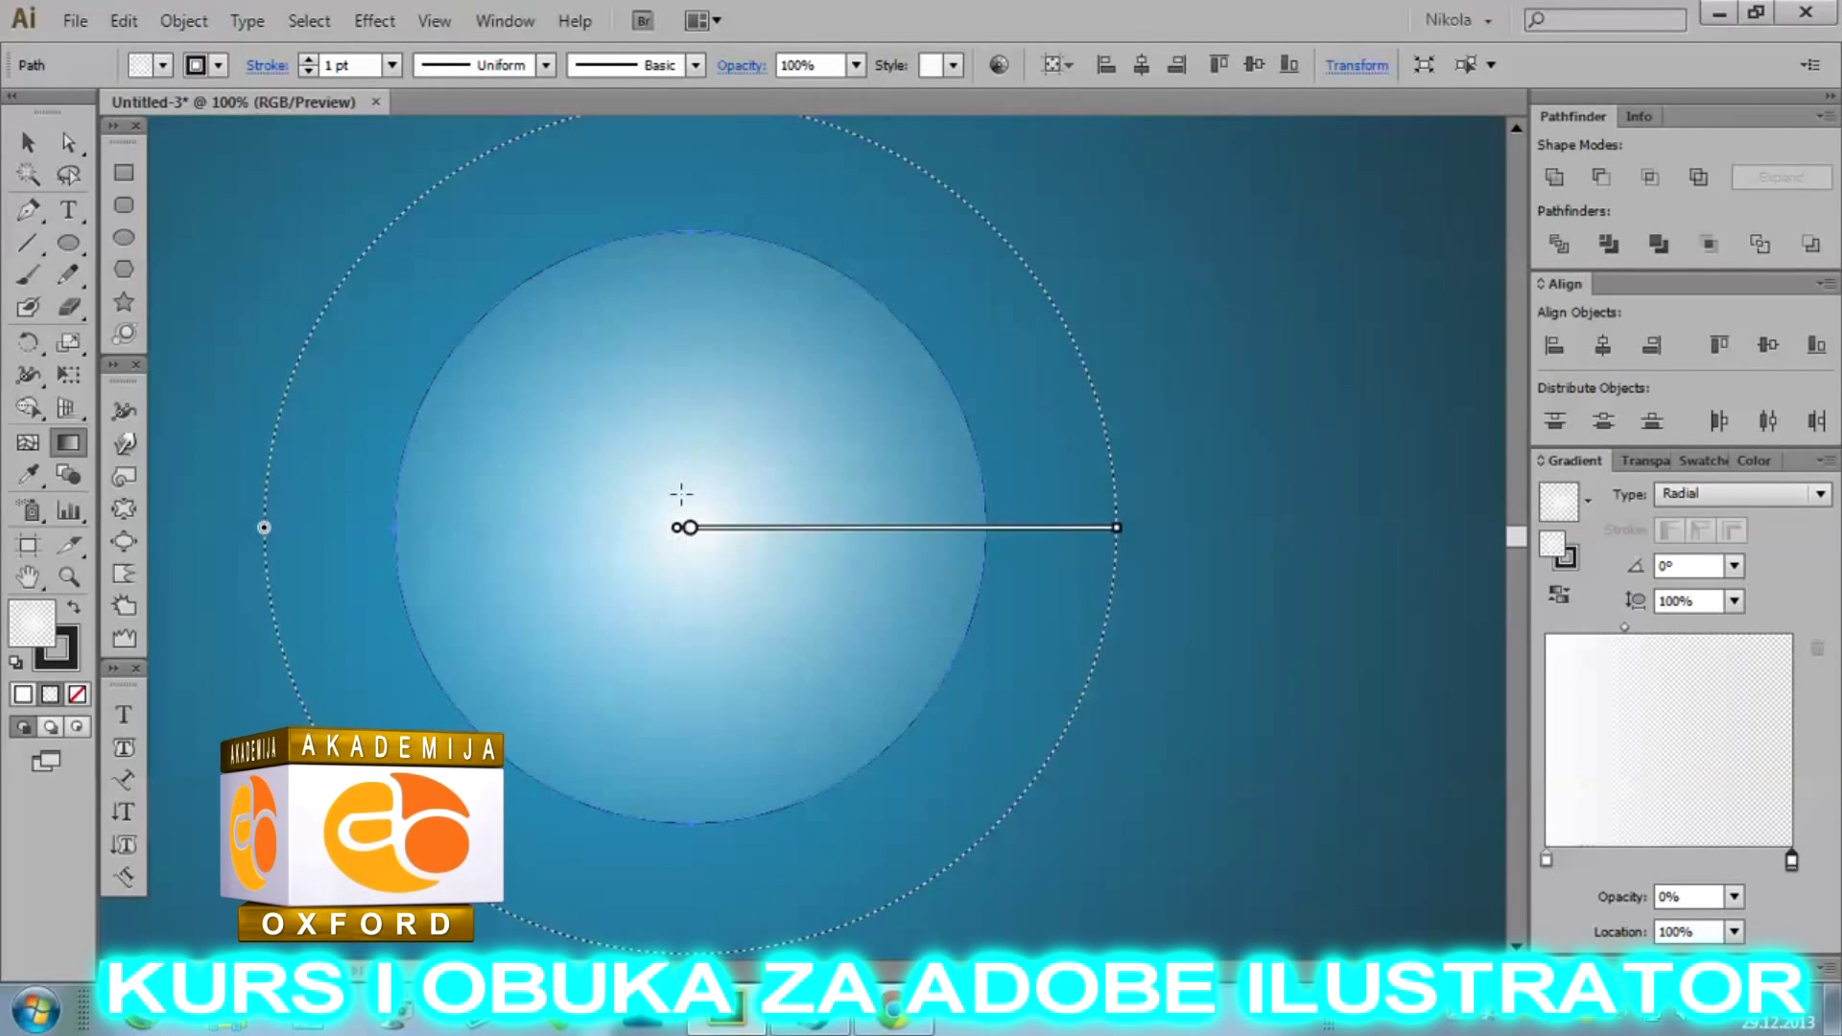
pyautogui.click(1558, 601)
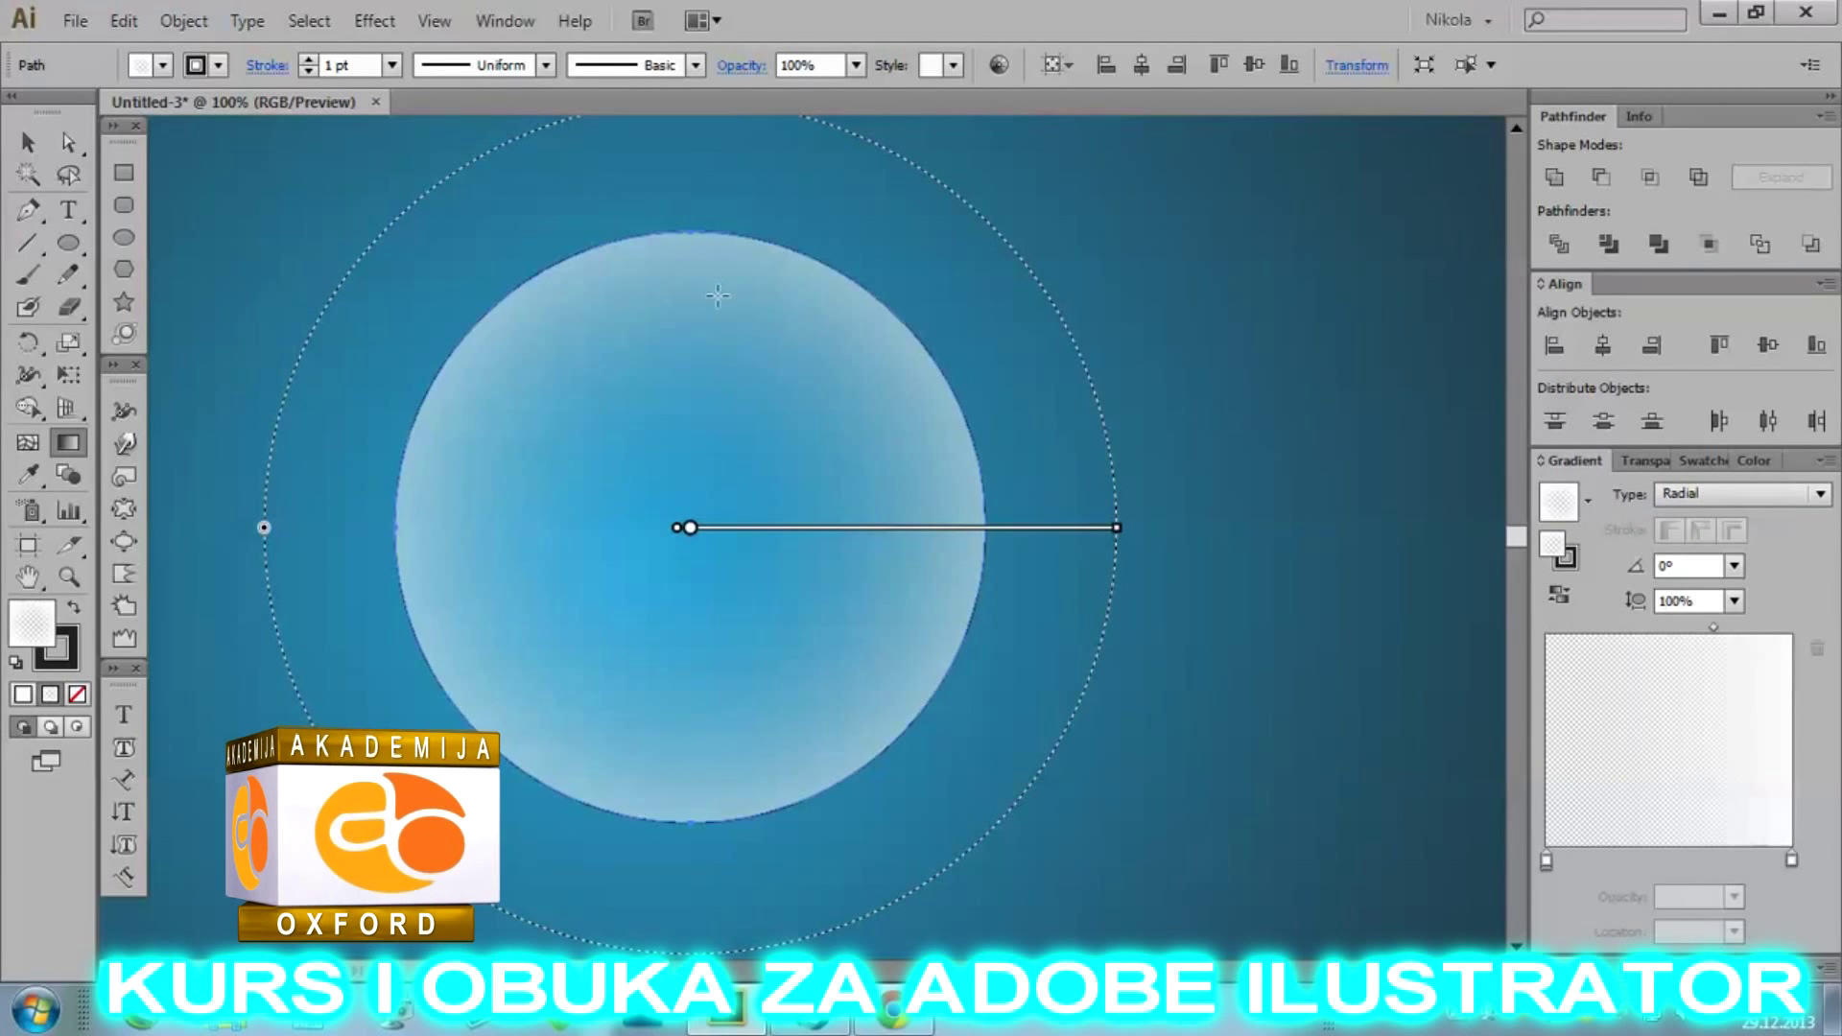
# Move the circle gradient's midpoint outward to about 82.8% and remove the circle's stroke.
pyautogui.moveTo(795, 518)
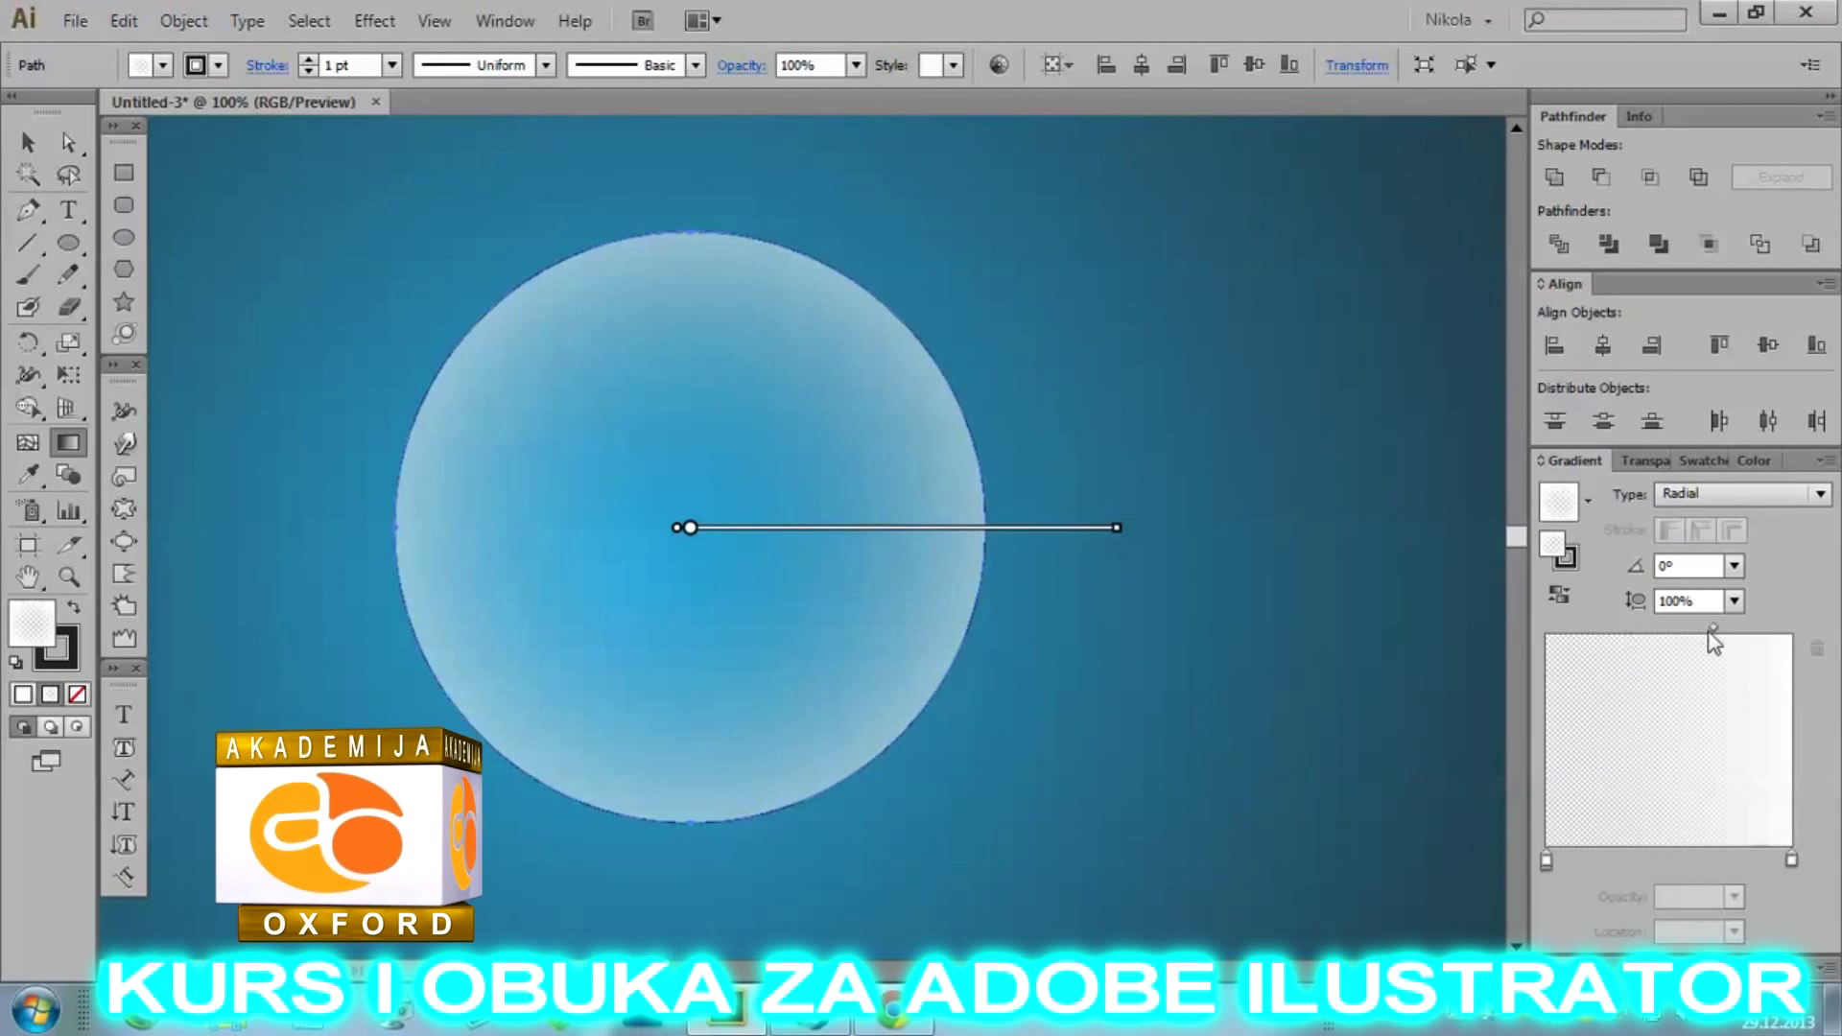
pyautogui.moveTo(1713, 629); pyautogui.dragTo(1747, 626)
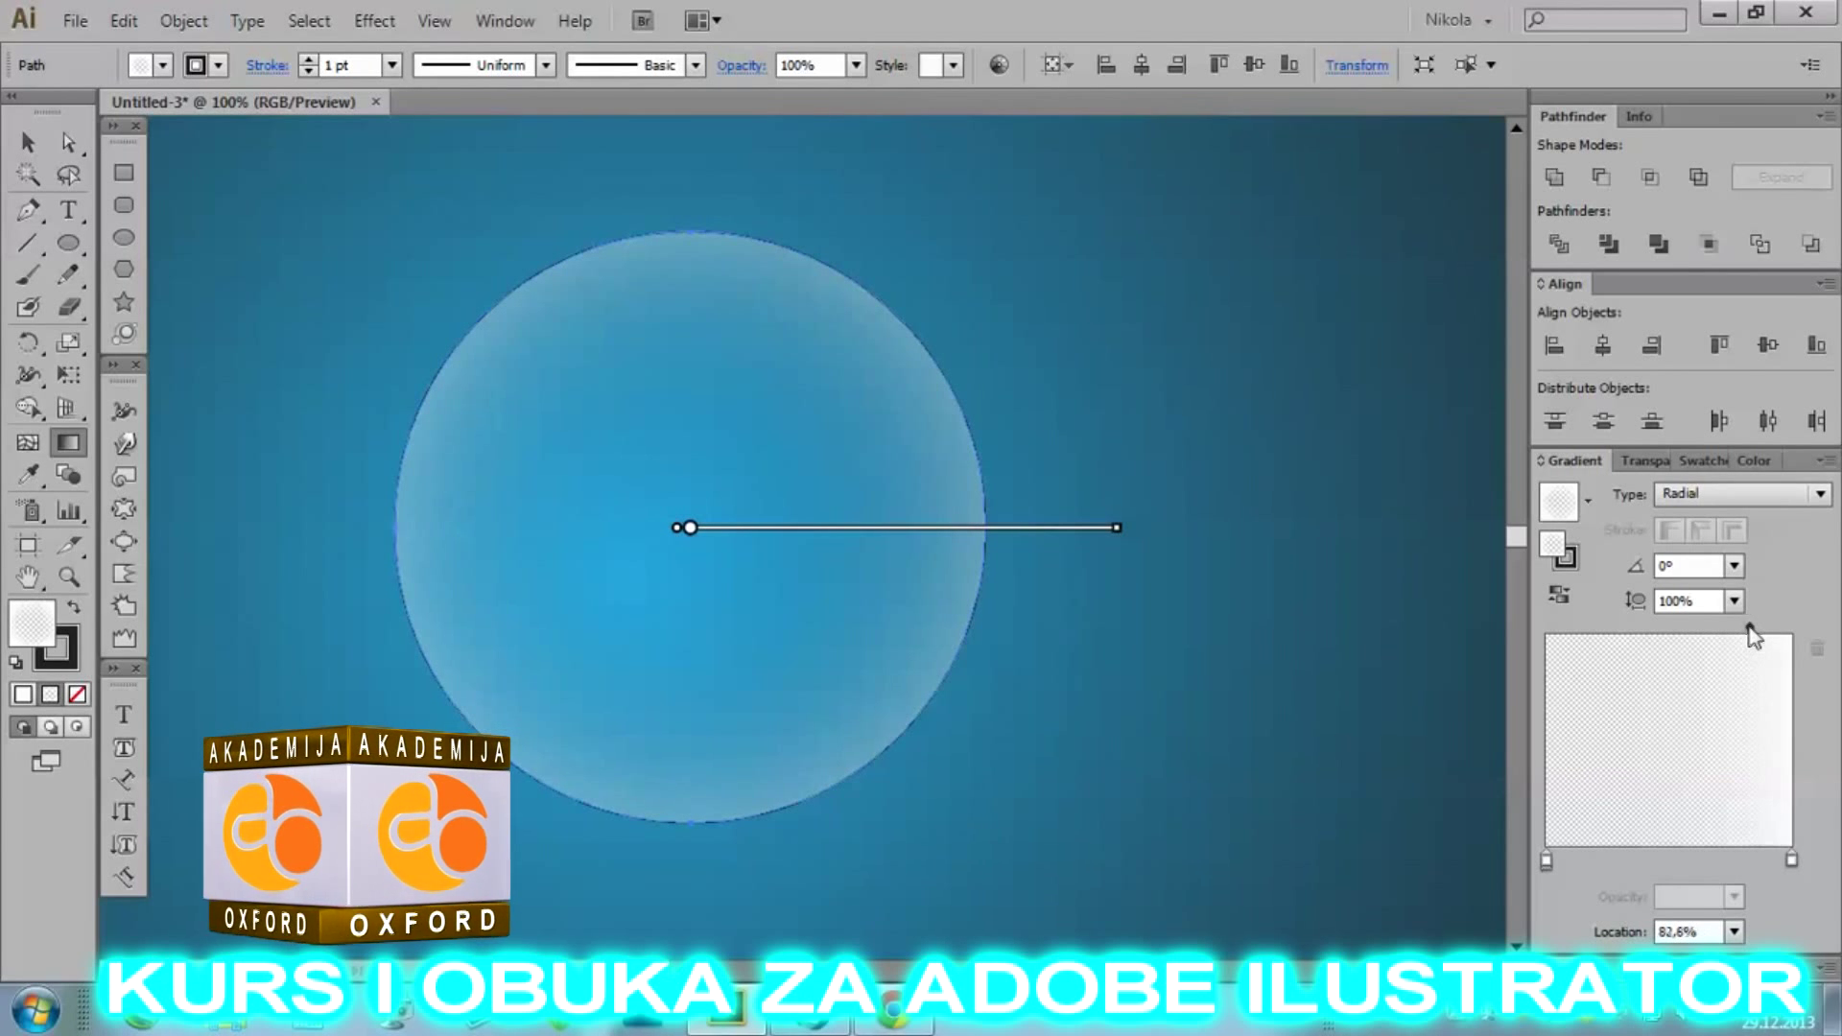
pyautogui.click(69, 656)
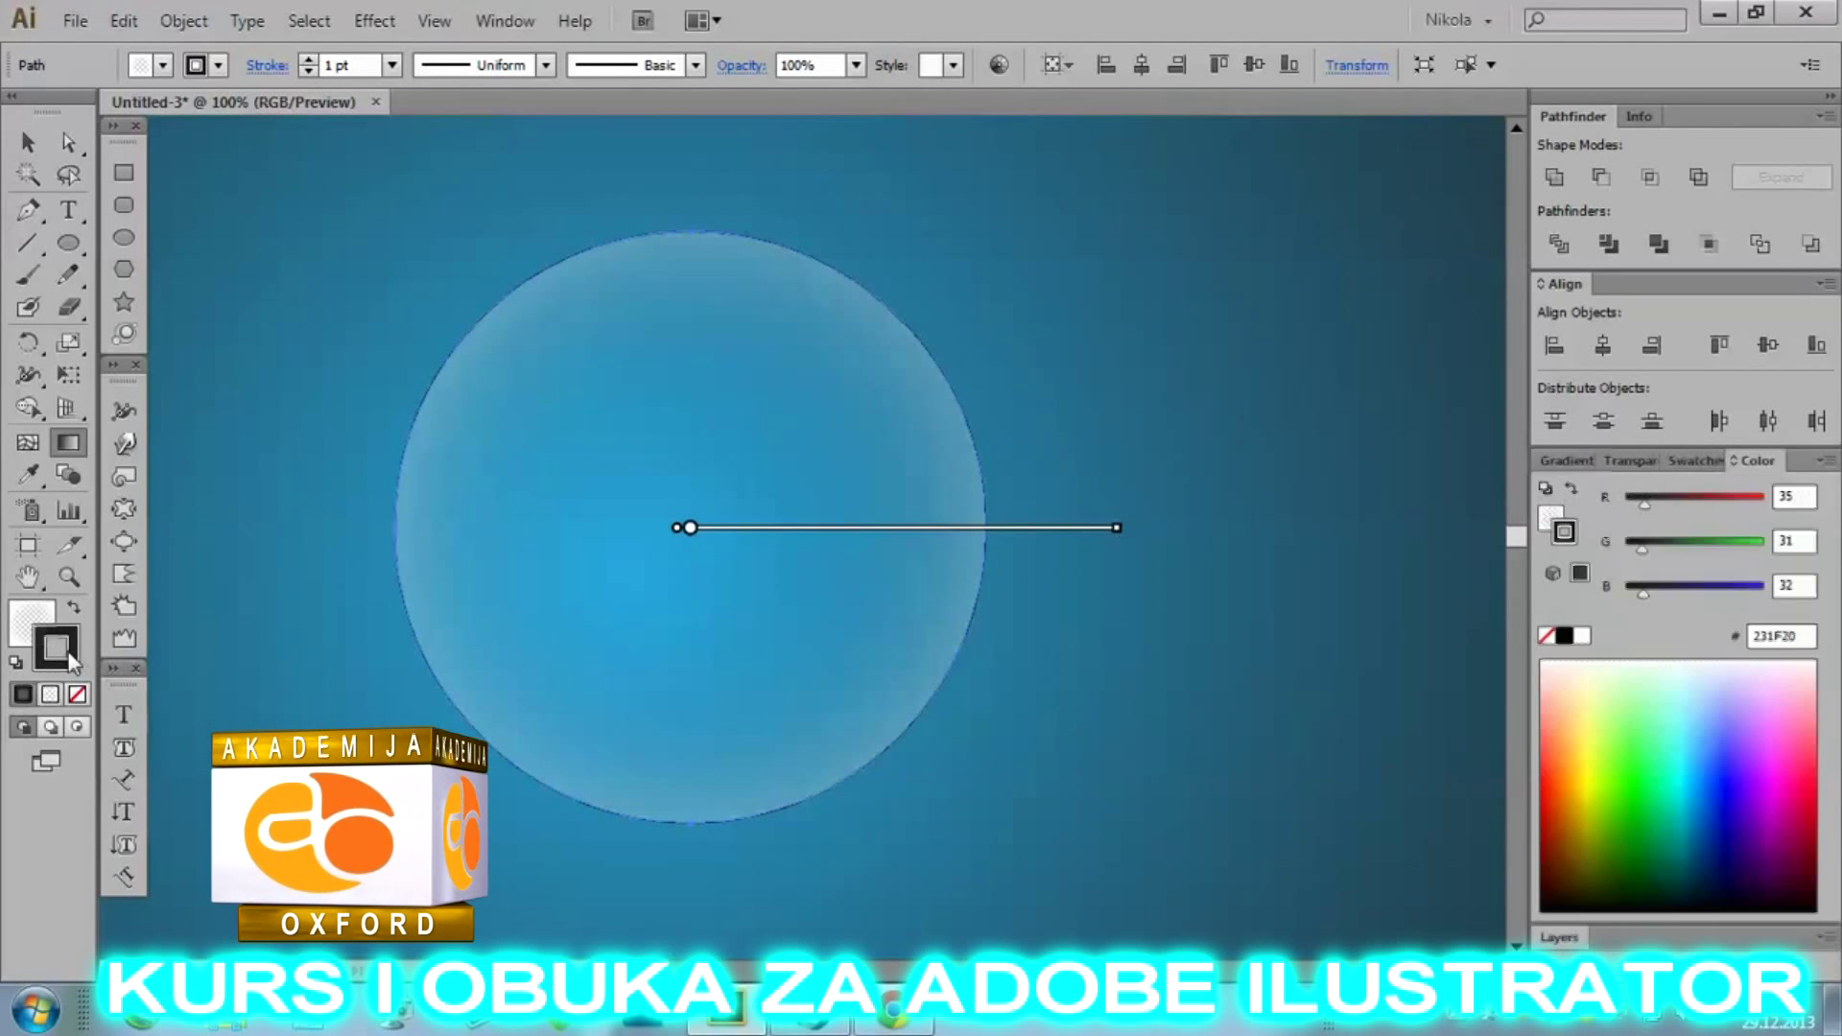
pyautogui.click(78, 693)
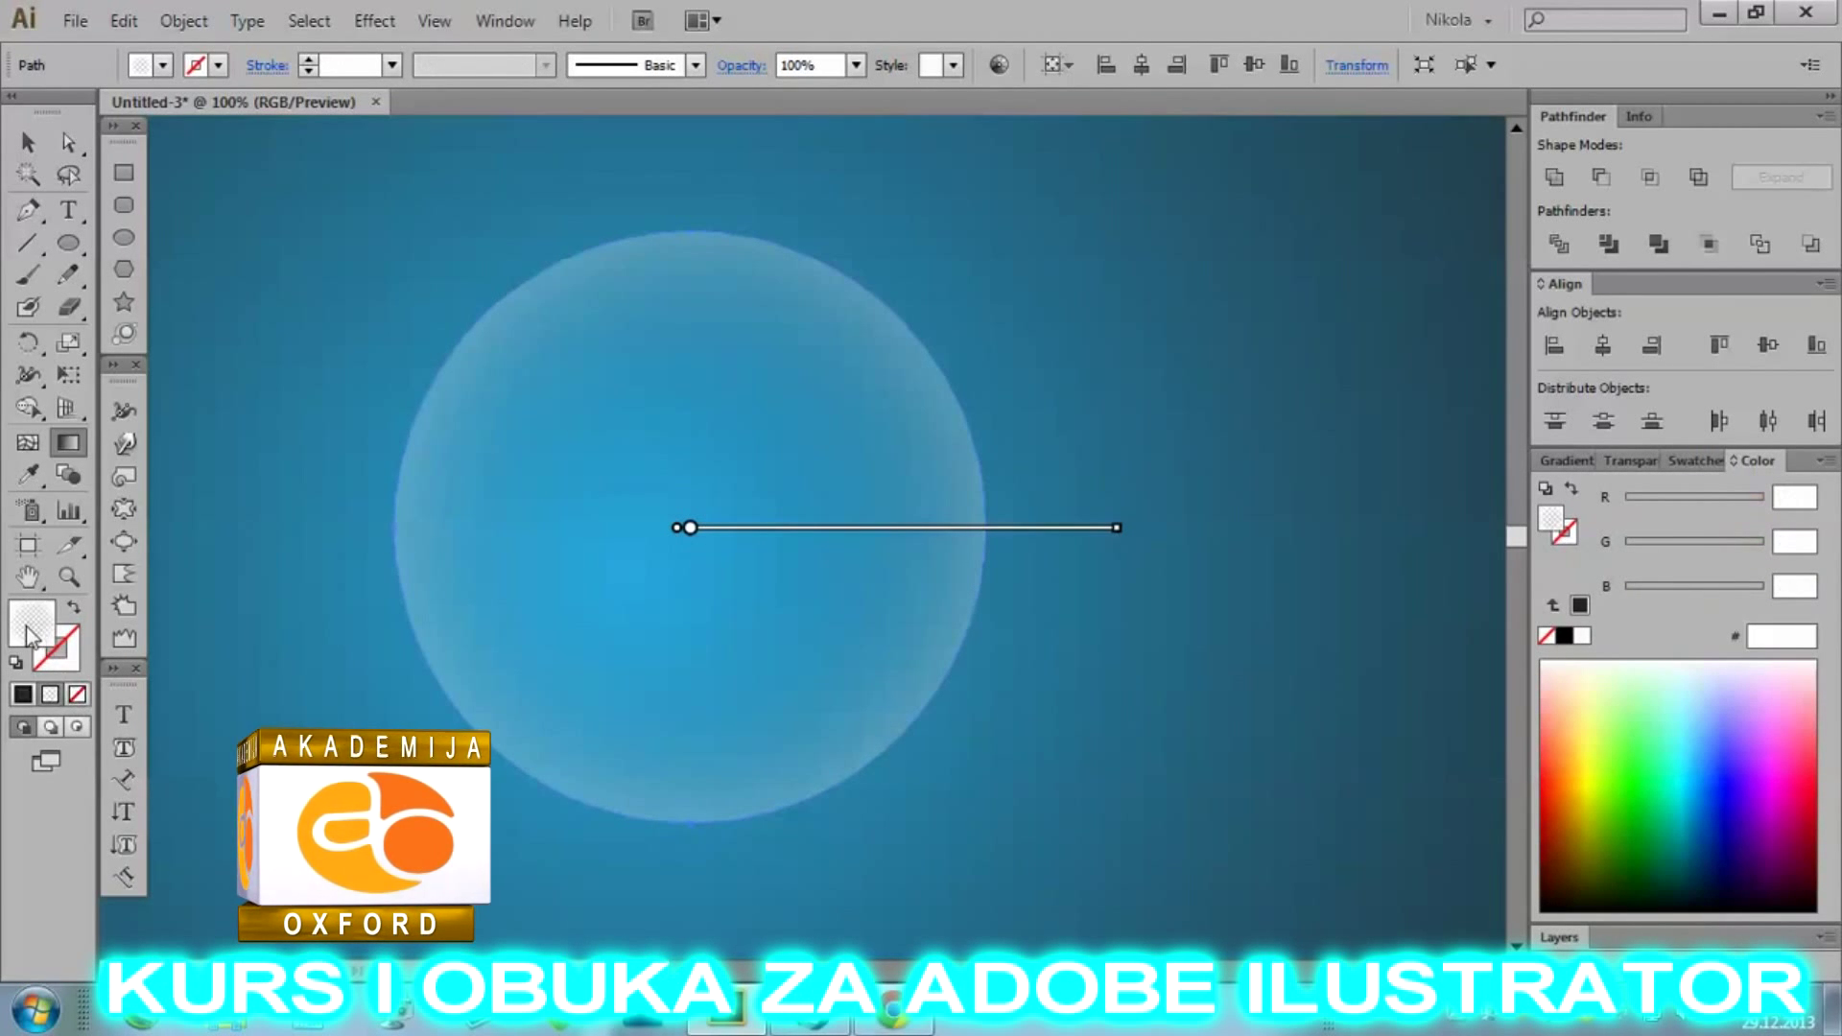
pyautogui.click(29, 636)
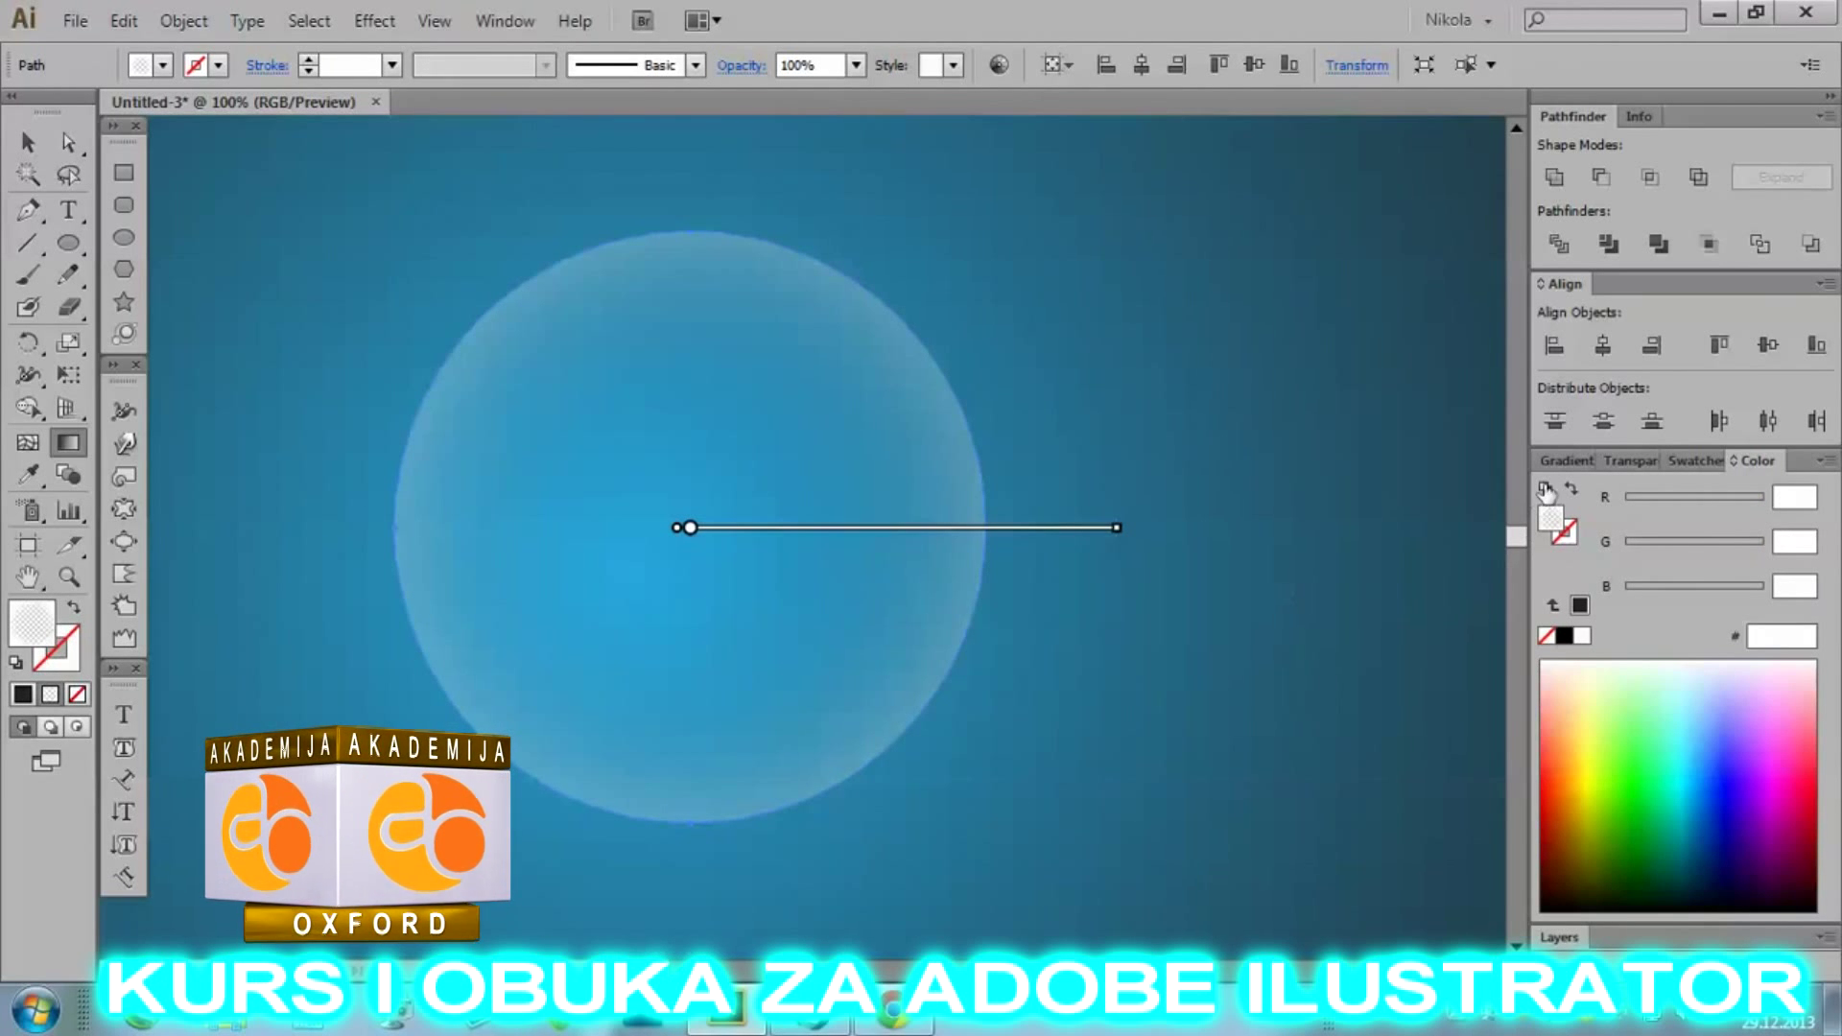
# Add a 10% opacity stop at about 68.28% on the circle's gradient, with midpoints of 87% before it and 13% after it.
pyautogui.click(1566, 460)
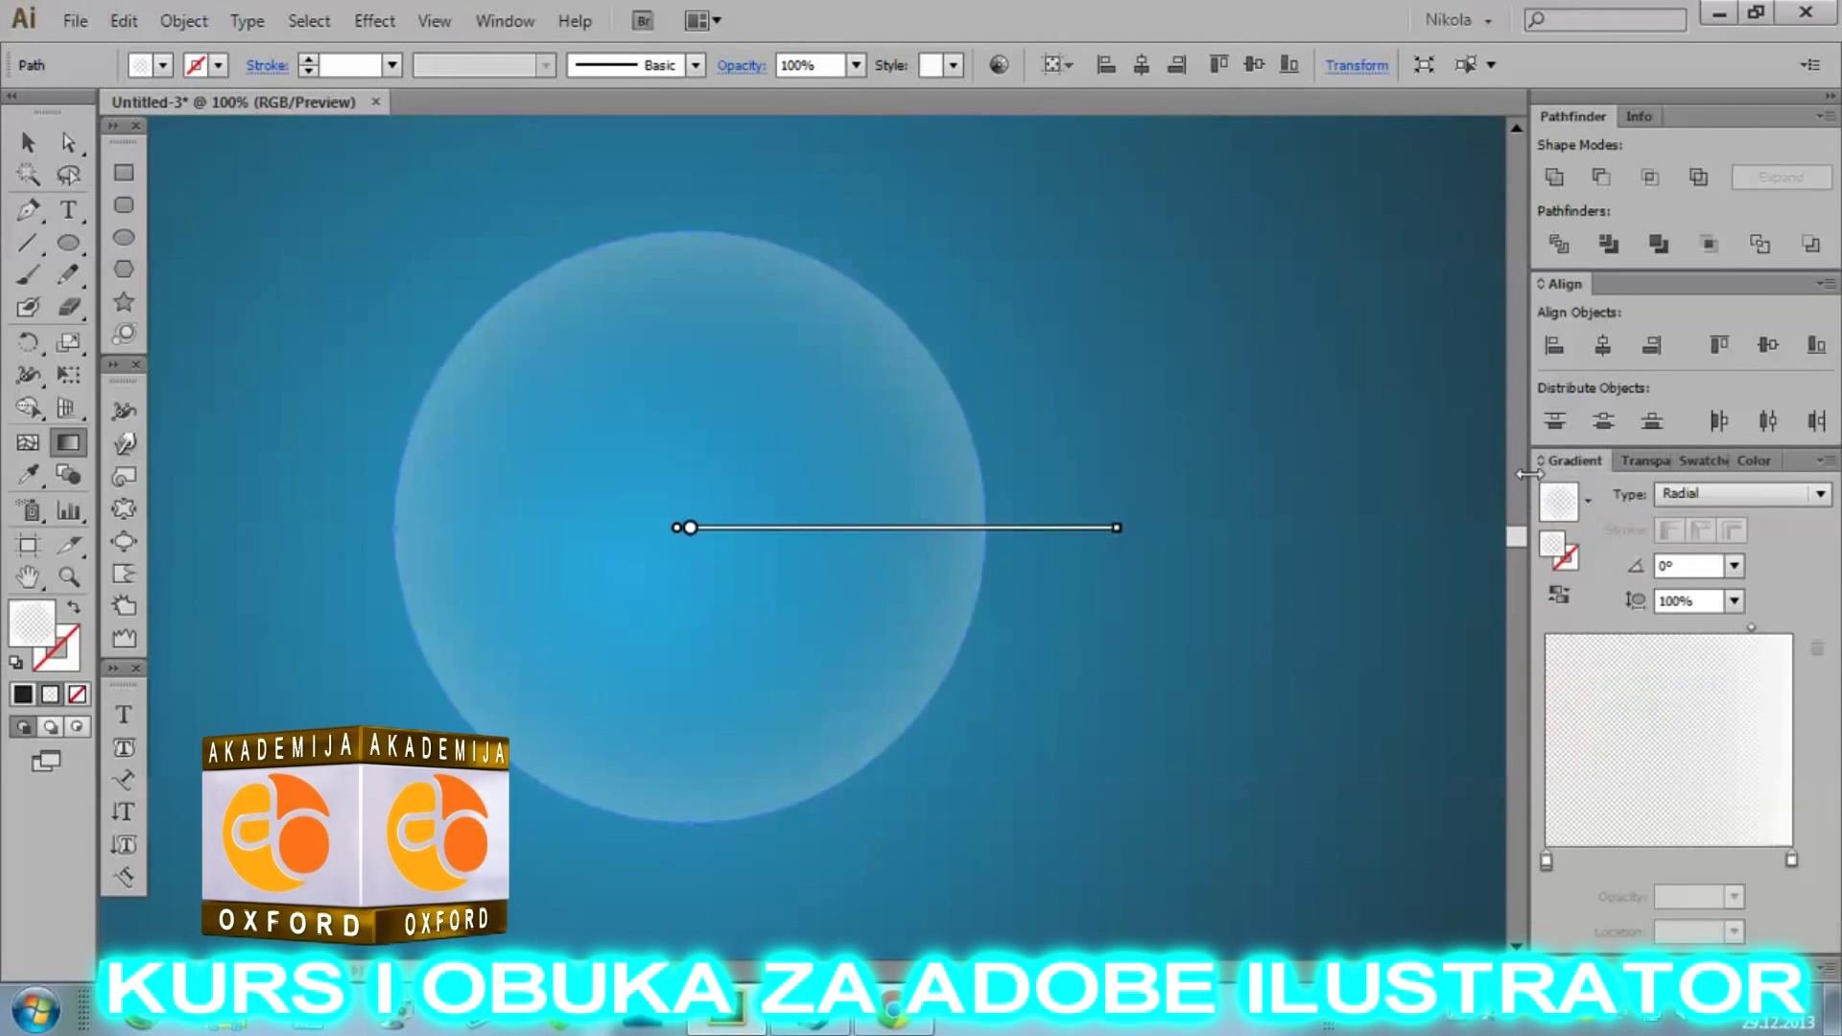
pyautogui.click(1590, 860)
pyautogui.moveTo(1590, 860); pyautogui.dragTo(1631, 867)
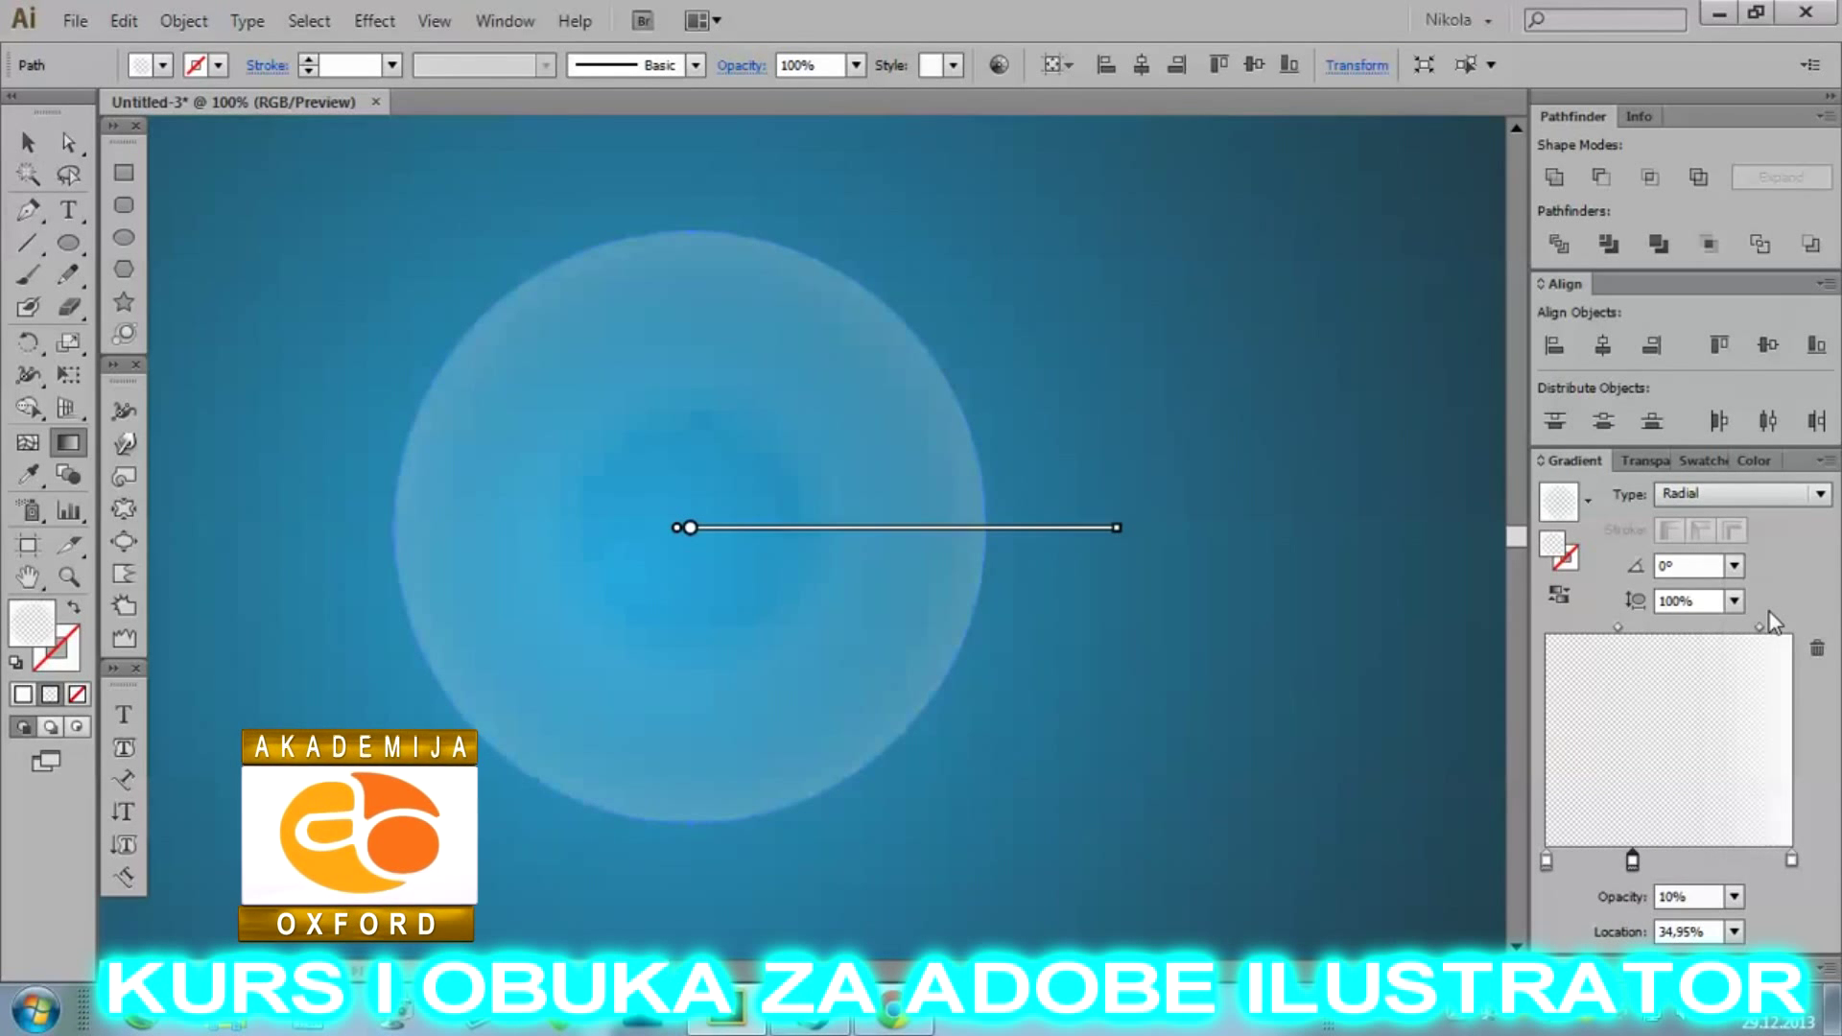
pyautogui.click(1619, 628)
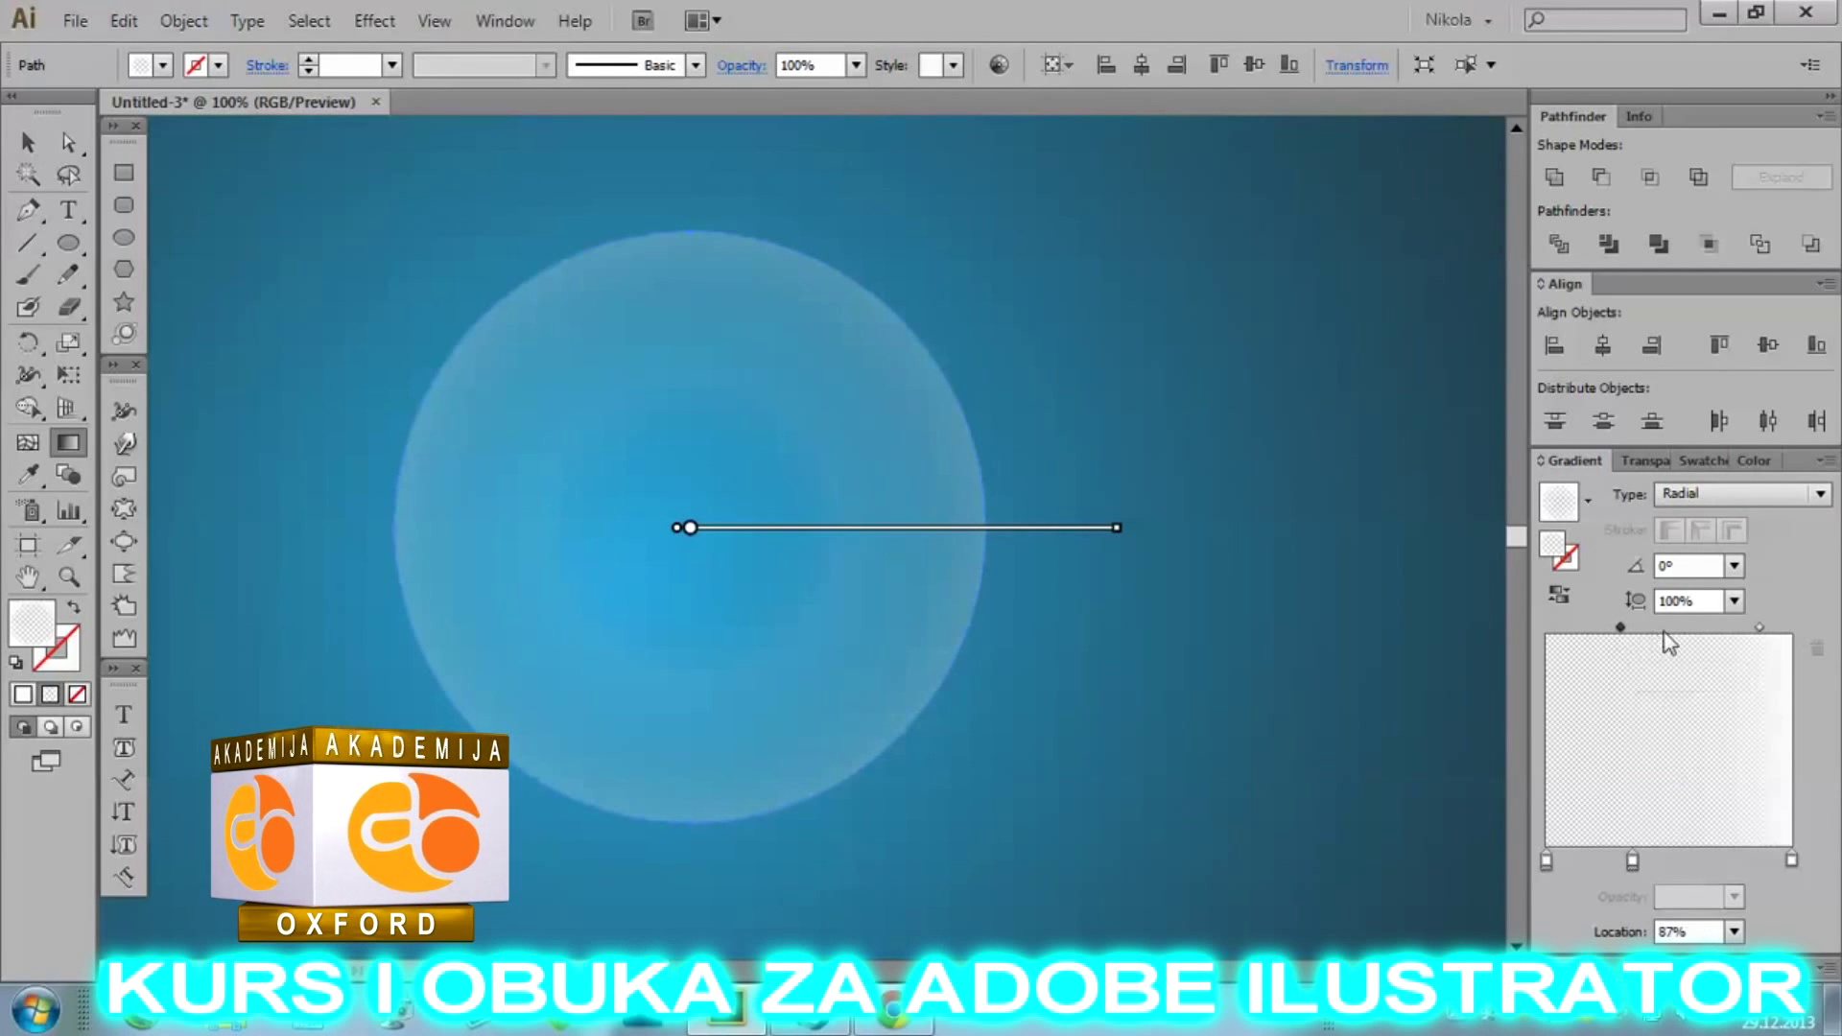
pyautogui.moveTo(1632, 860); pyautogui.dragTo(1714, 861)
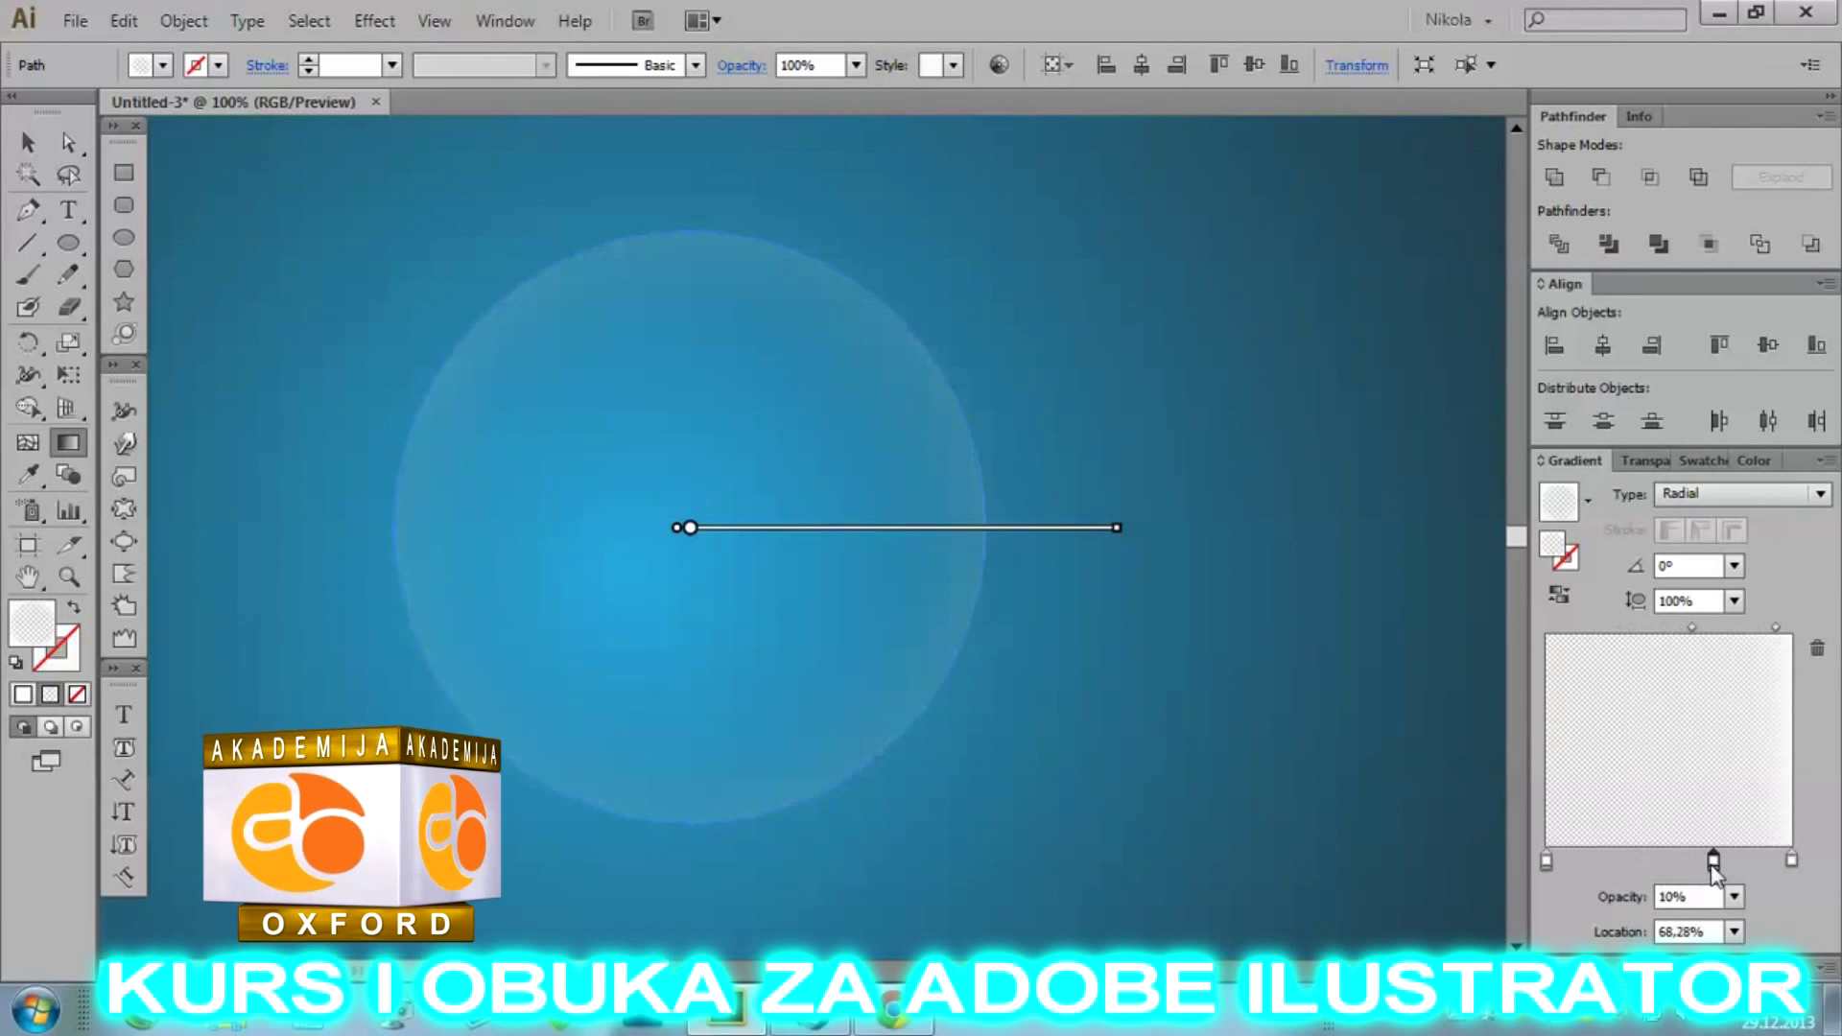
pyautogui.moveTo(1775, 629); pyautogui.dragTo(1724, 629)
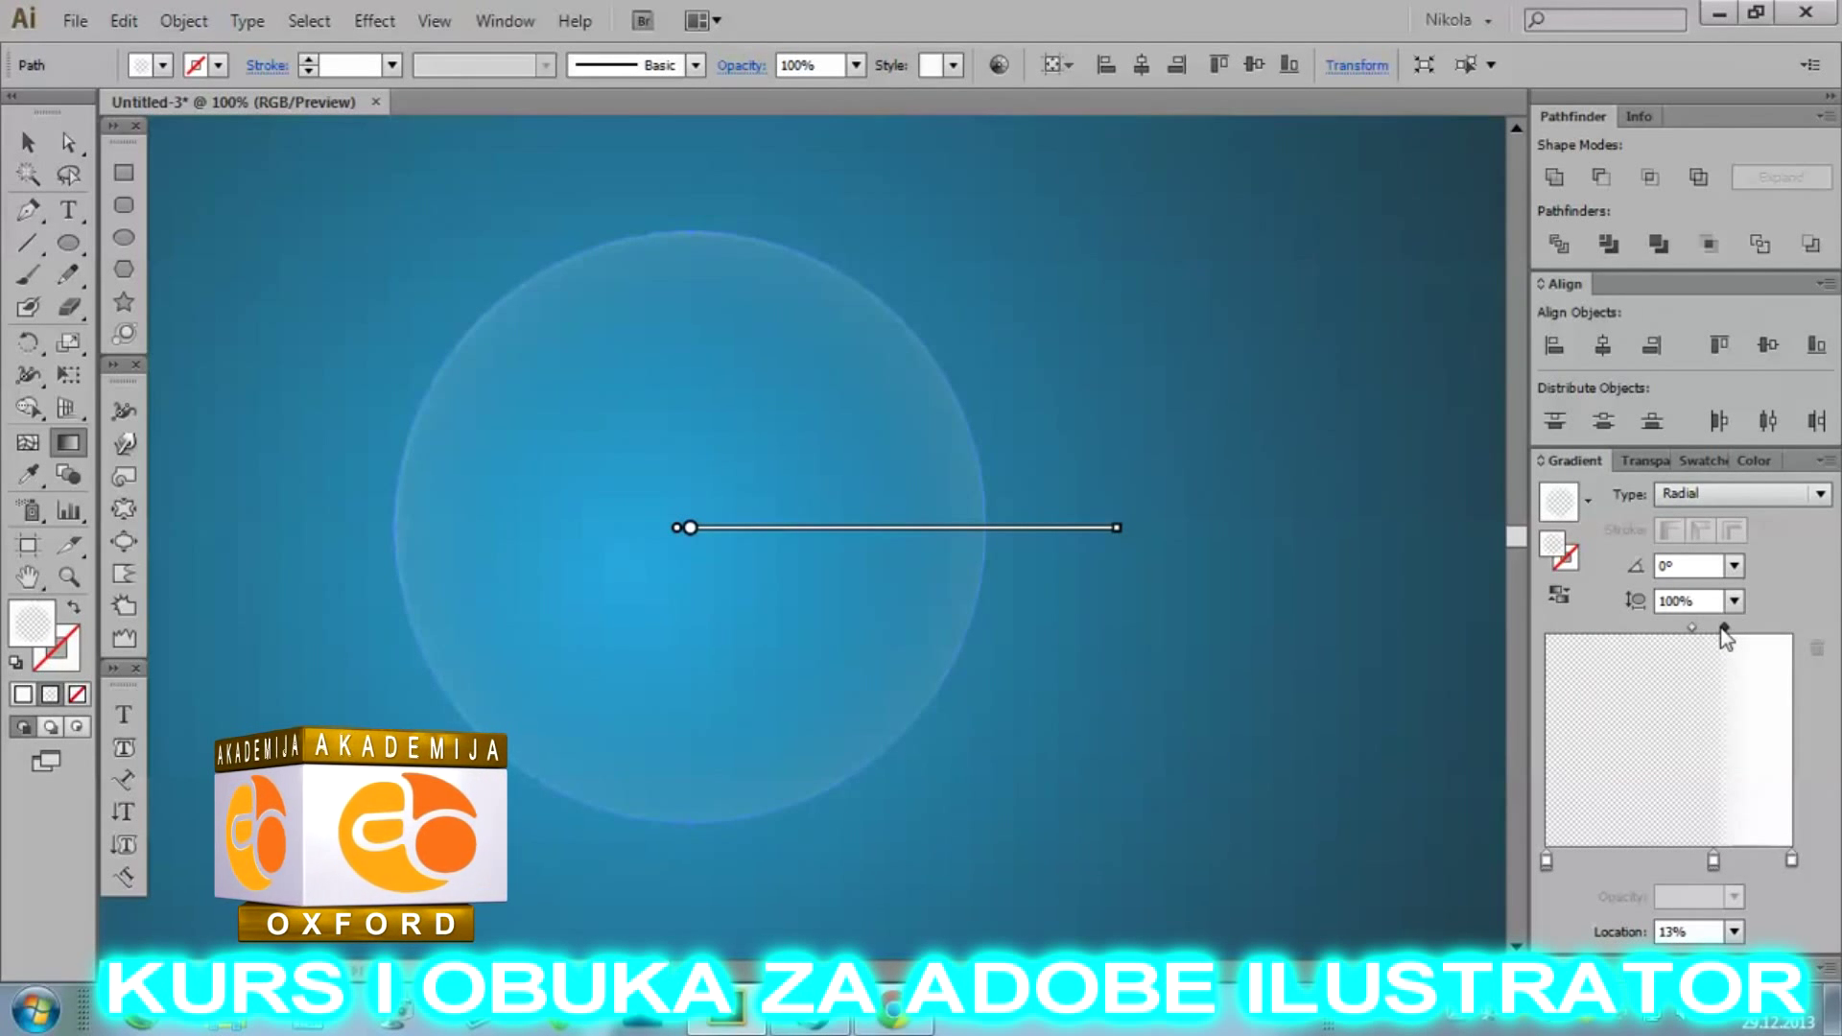
# Add gradient stops at about 76.88% and 88.71%, and move the 10% opacity stop to about 65.59%.
pyautogui.click(1737, 858)
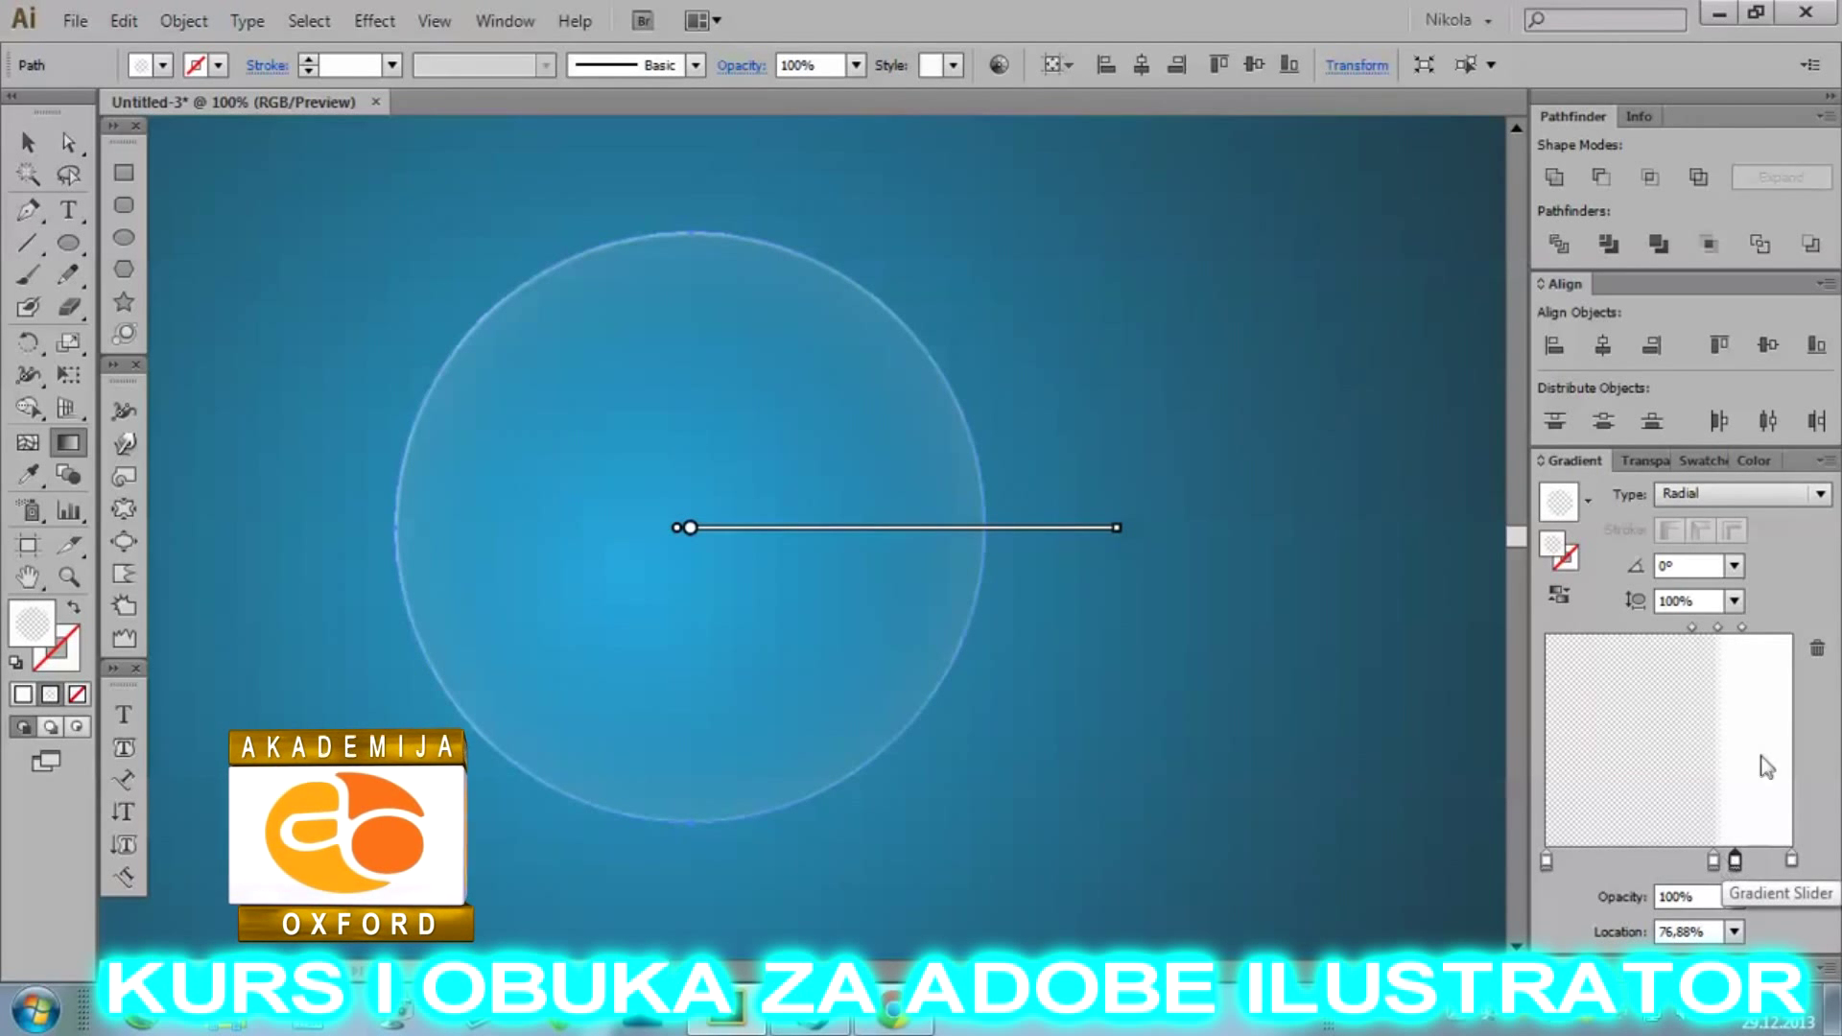
pyautogui.click(1765, 863)
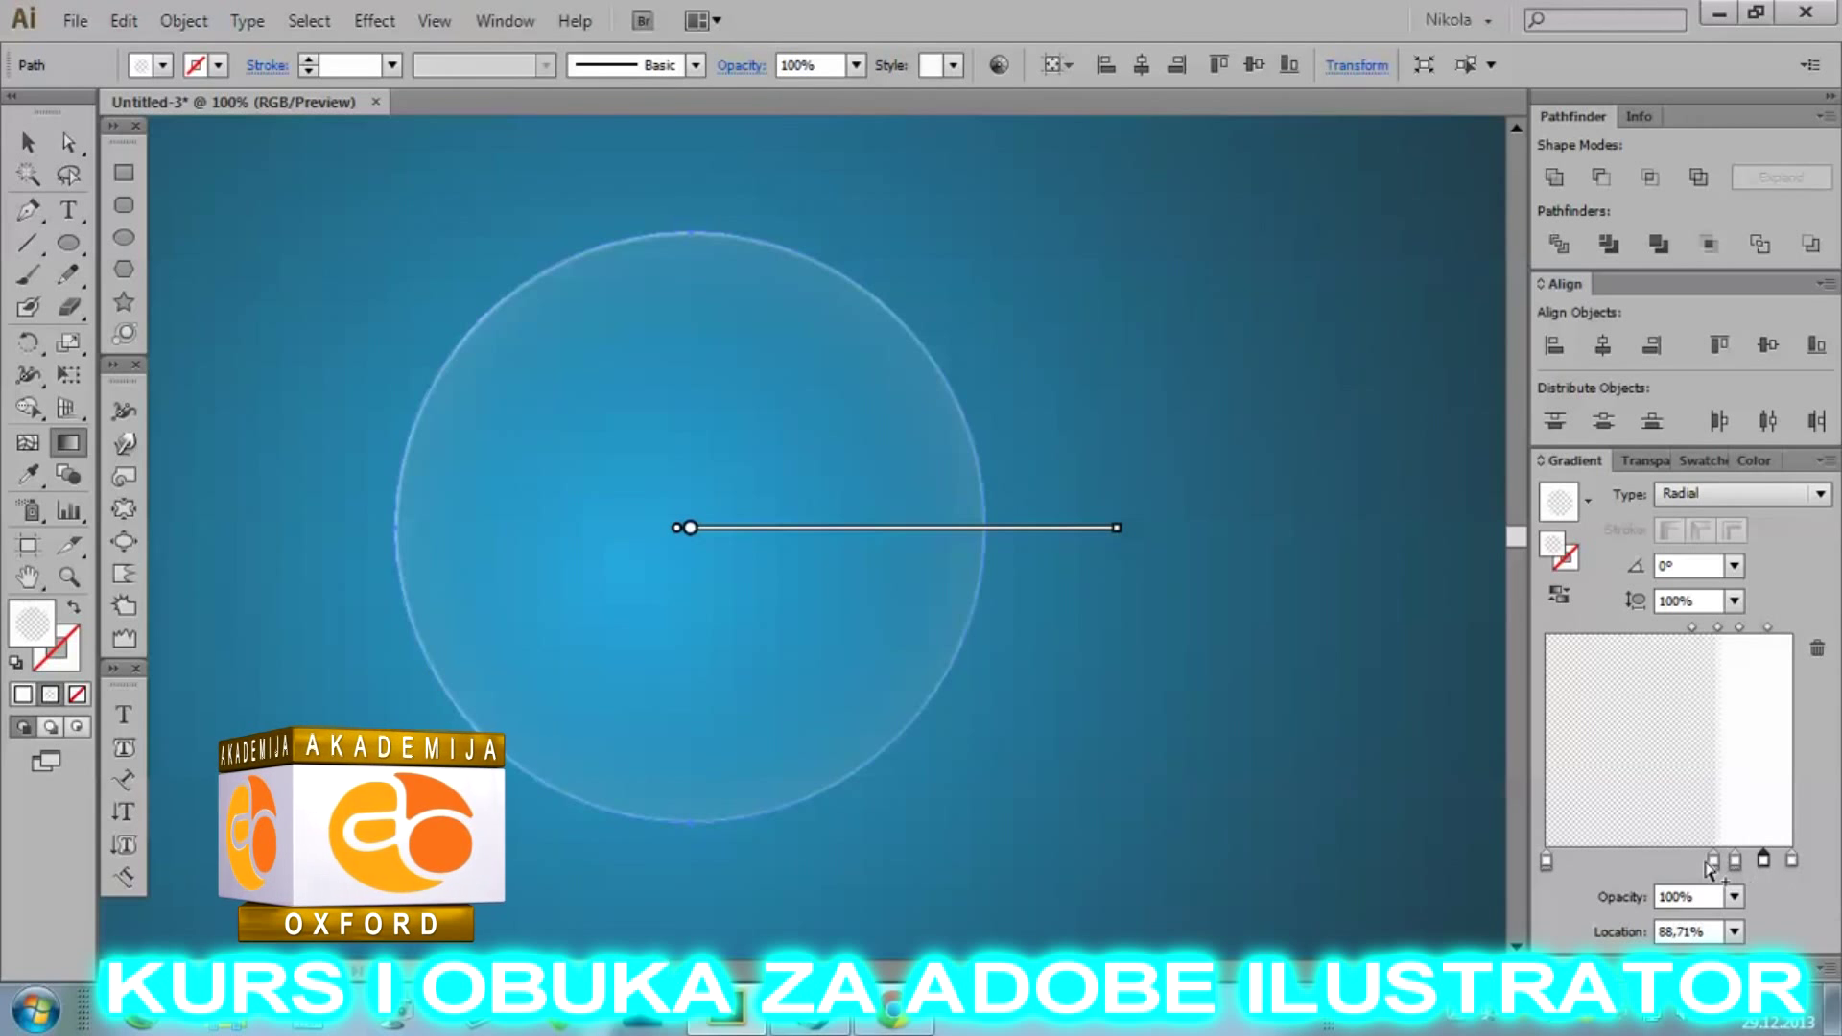
pyautogui.moveTo(1713, 863); pyautogui.dragTo(1706, 865)
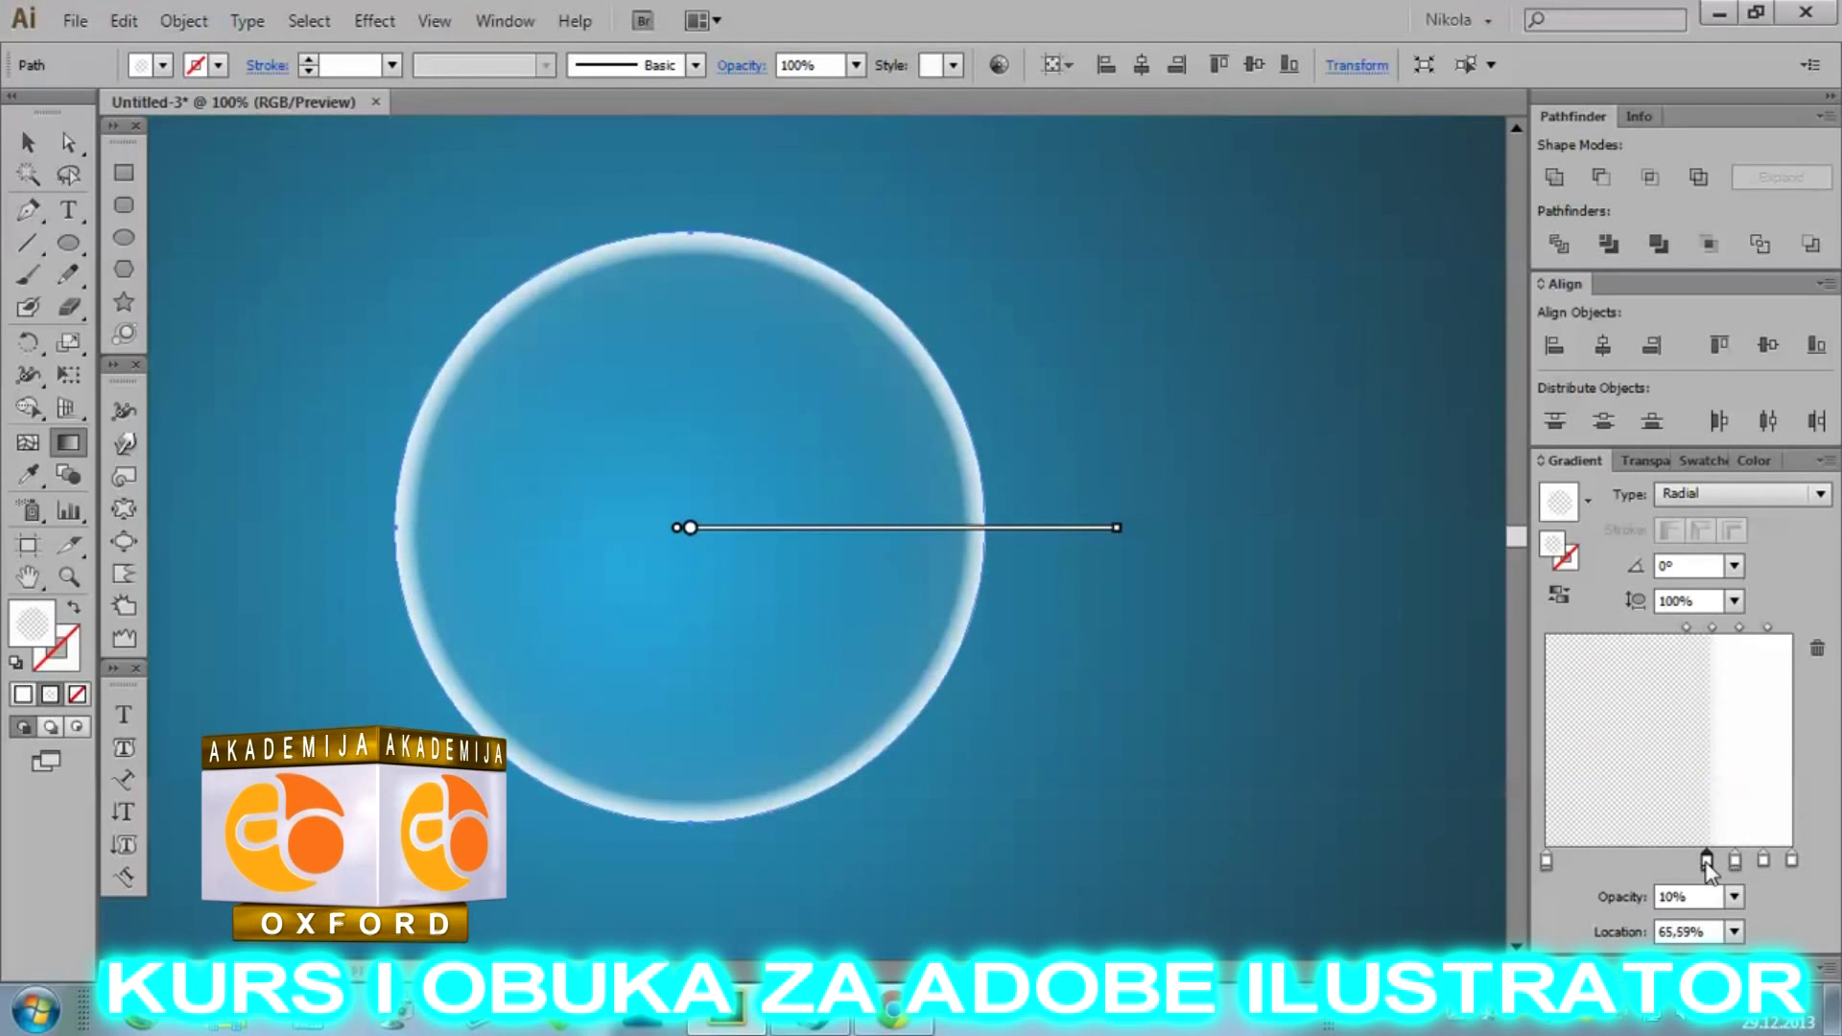
# Set the opacity of the gradient stop at 76.88% to 50%.
pyautogui.click(1732, 860)
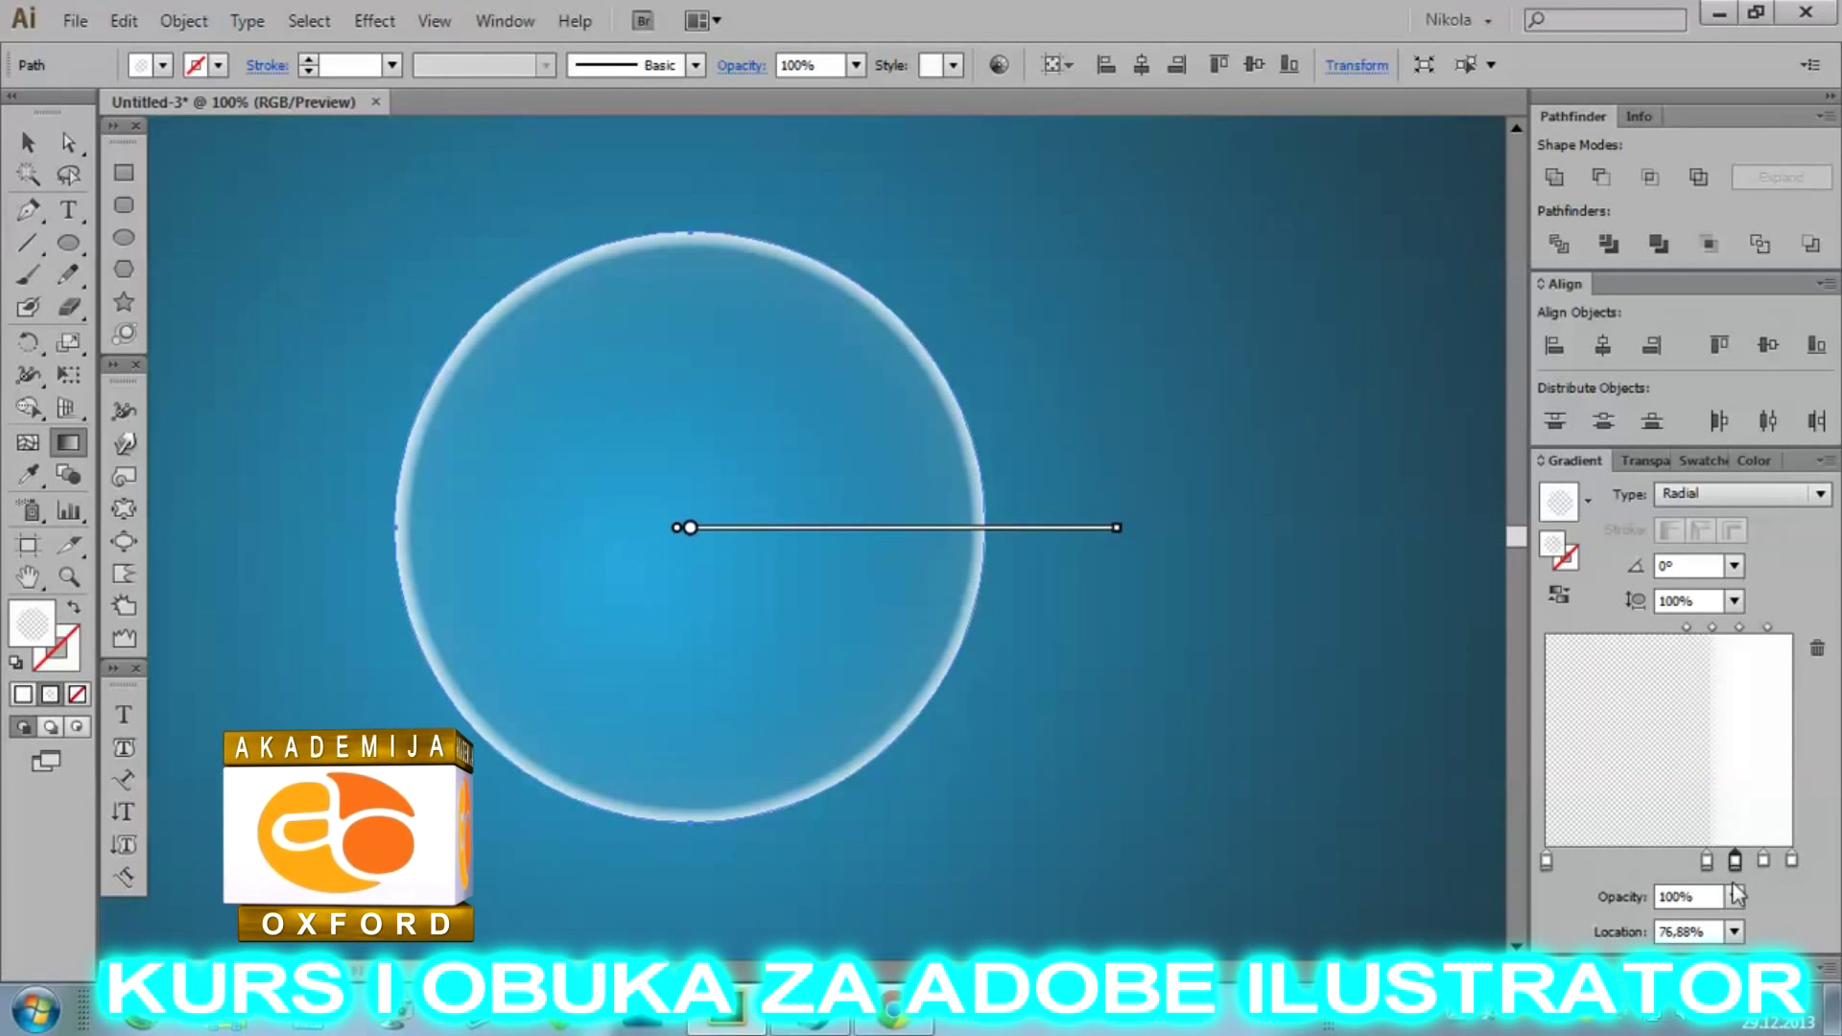
pyautogui.click(1734, 896)
pyautogui.click(1767, 720)
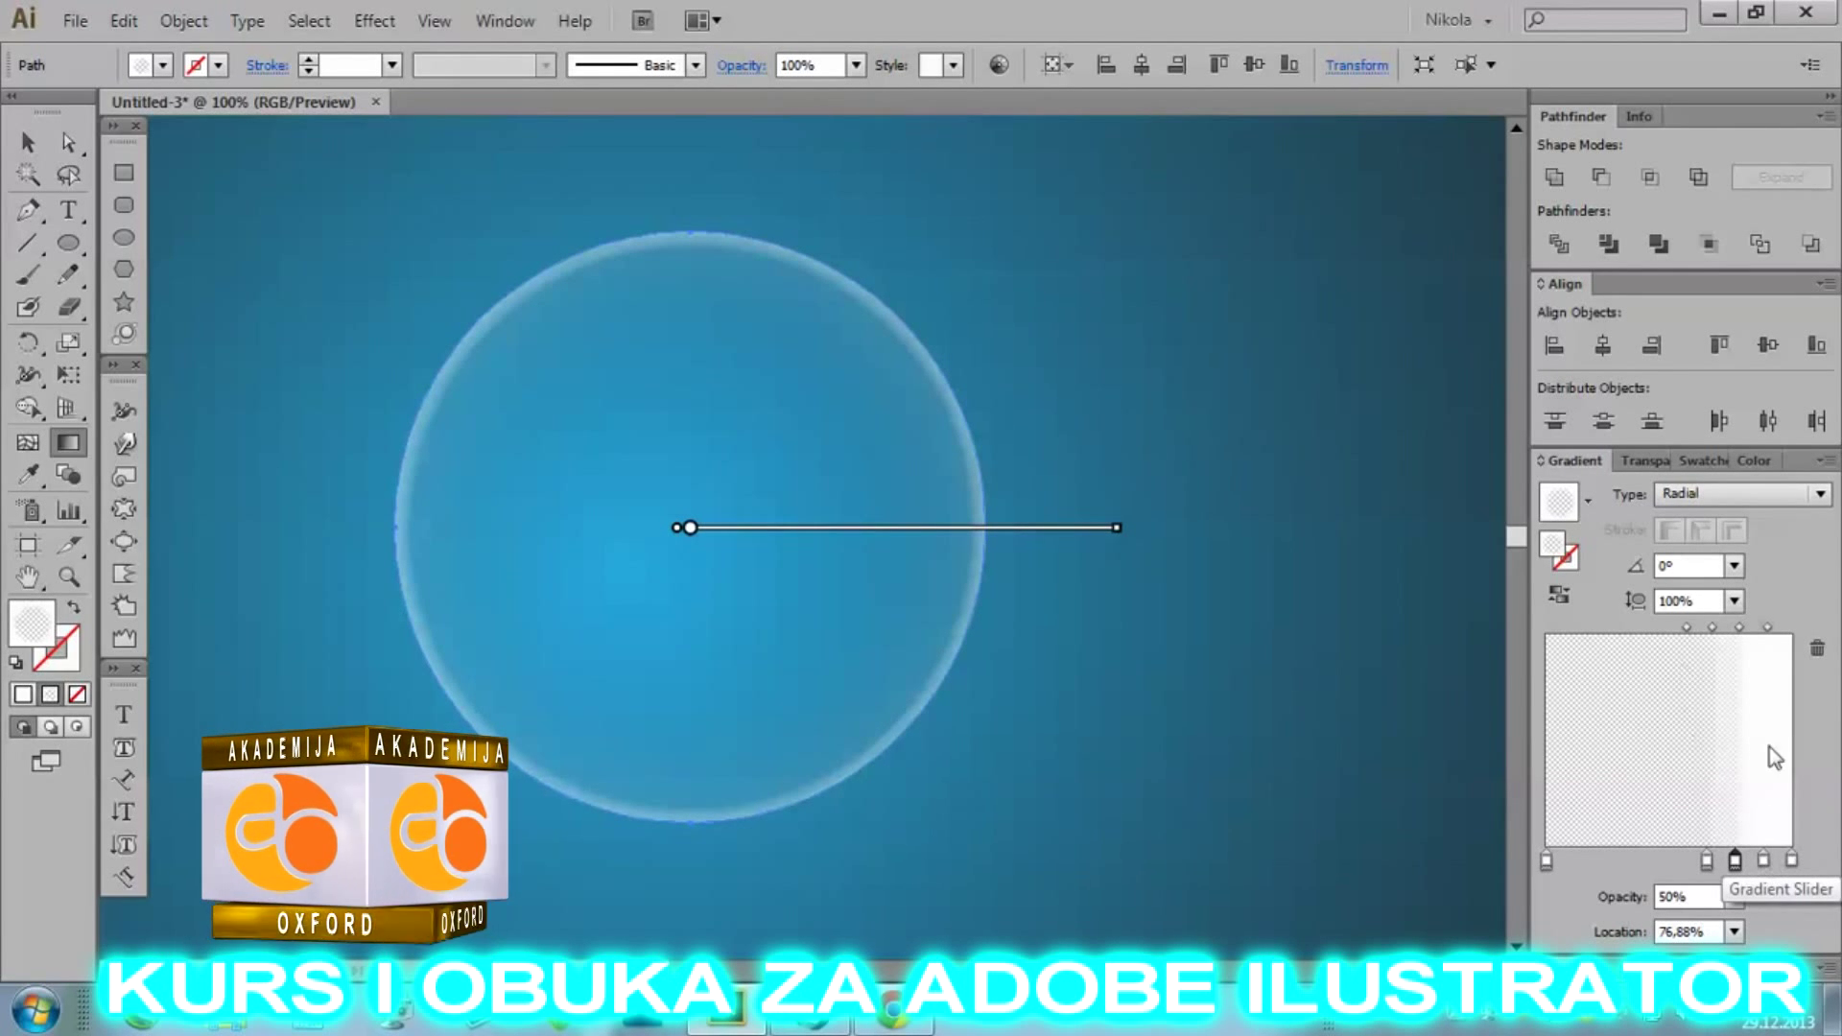
# Try 60%, 80% and 90% opacity on the gradient stop at 88.71%, ending with 20%.
pyautogui.click(1764, 859)
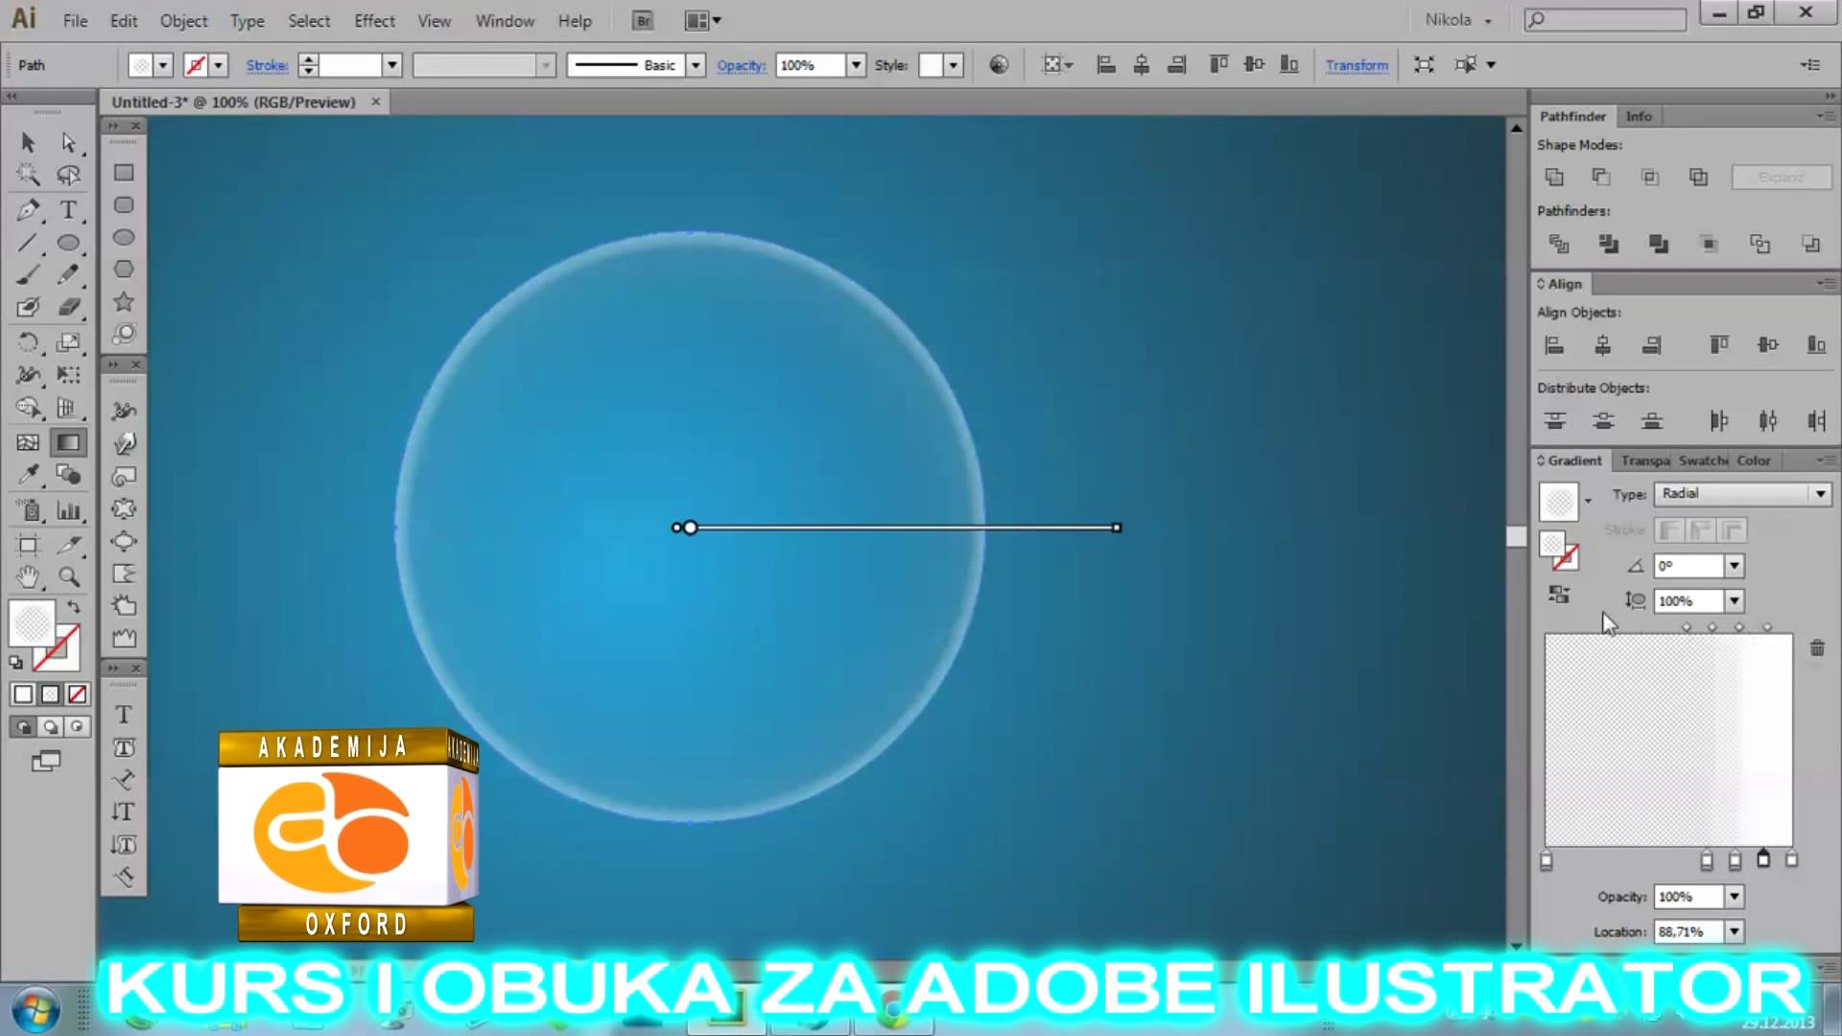
pyautogui.click(1734, 896)
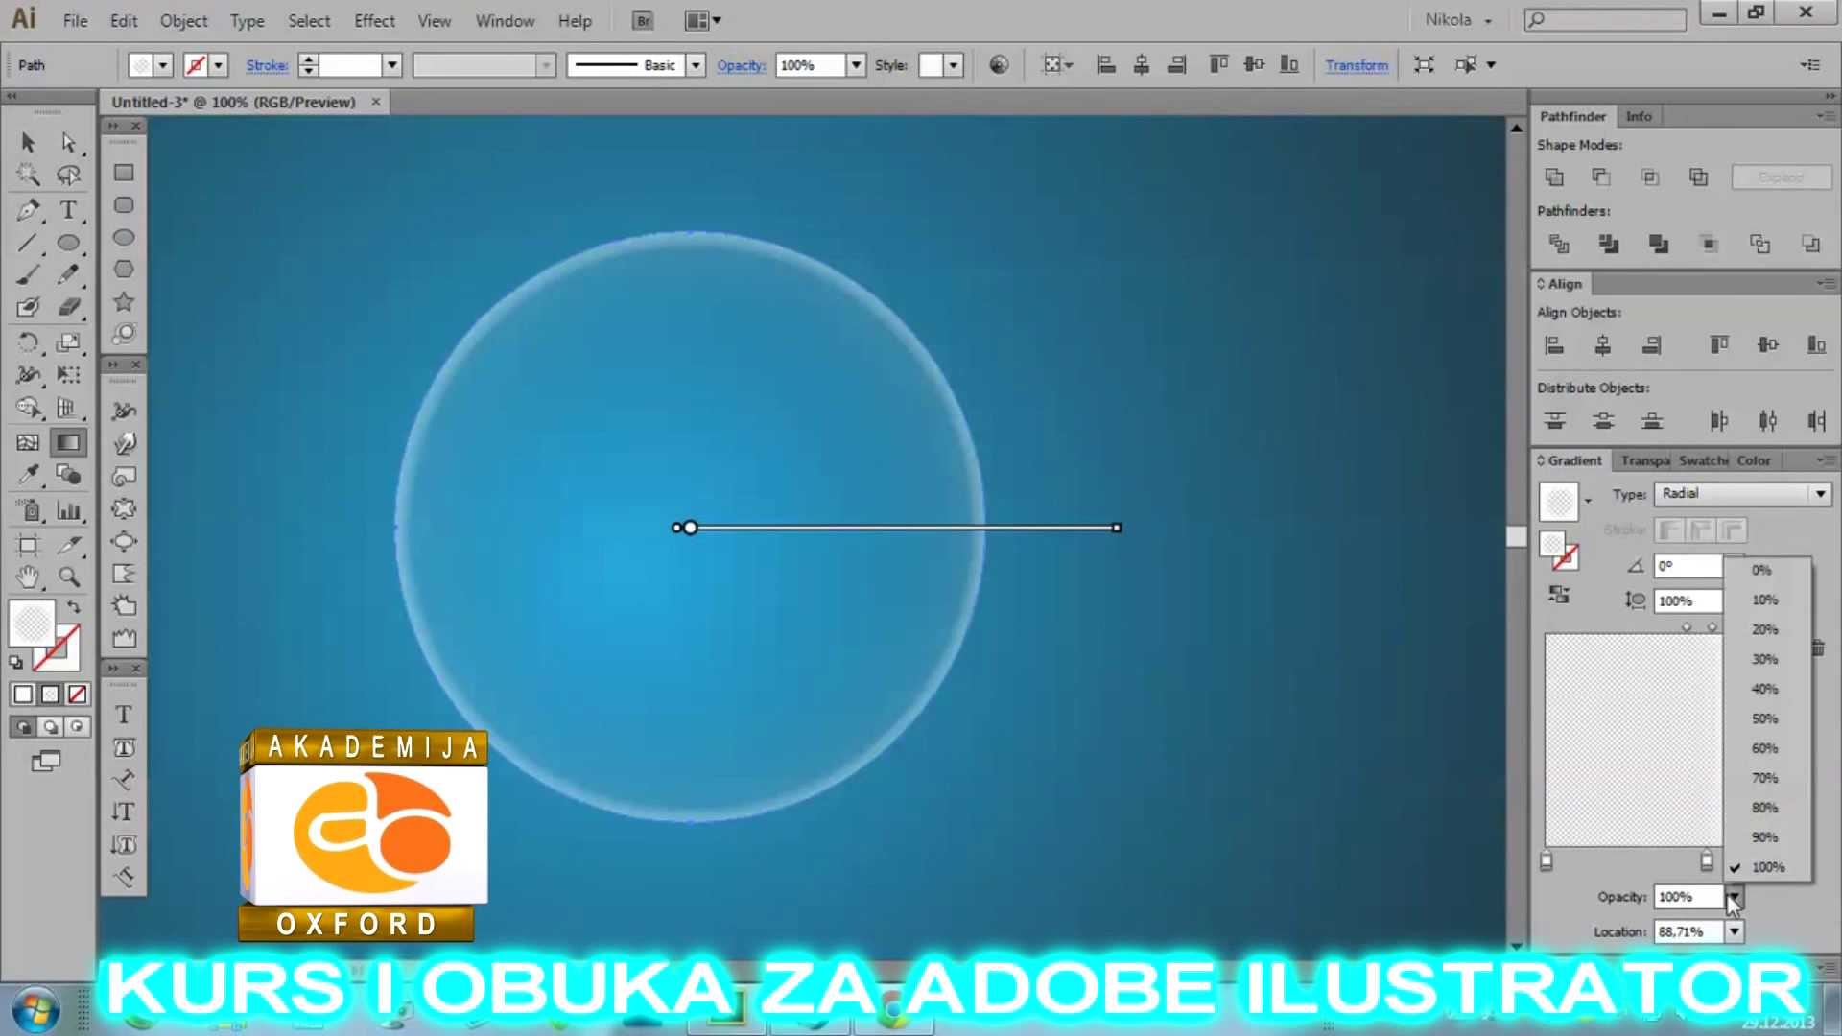
pyautogui.click(1752, 754)
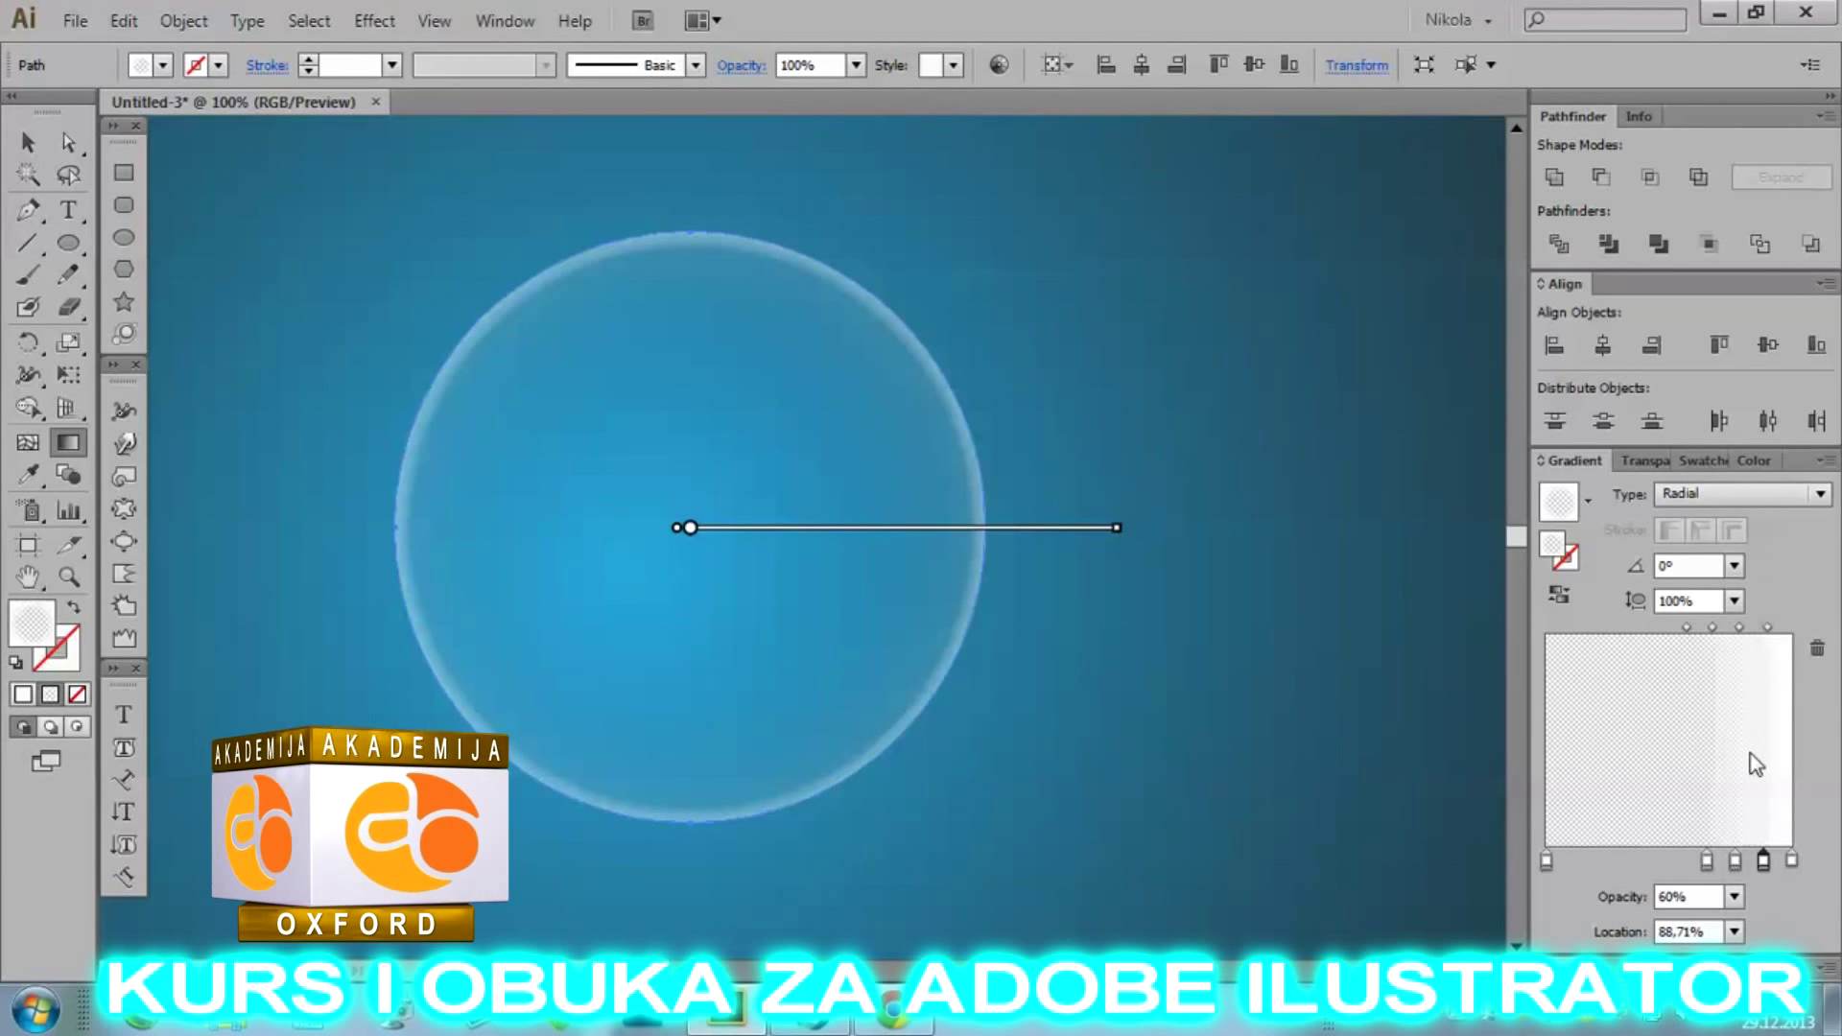
pyautogui.click(1735, 896)
pyautogui.click(1765, 807)
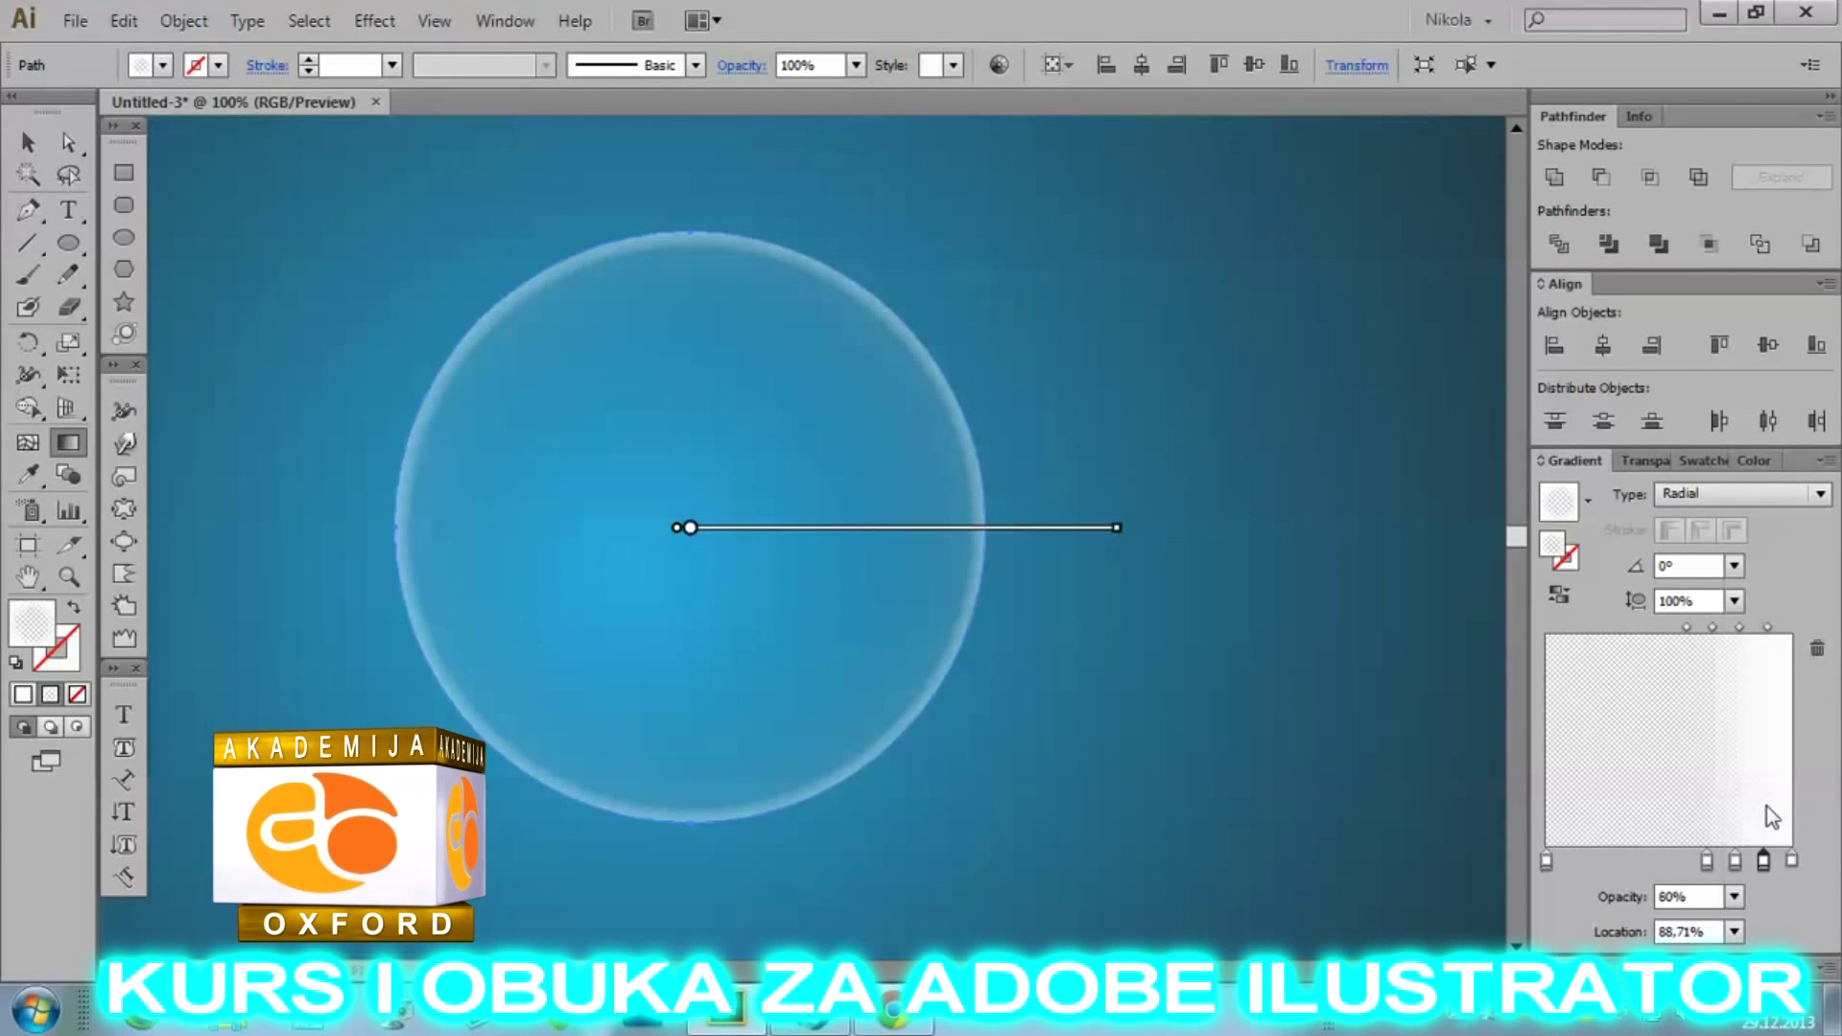
pyautogui.click(1734, 896)
pyautogui.click(1764, 832)
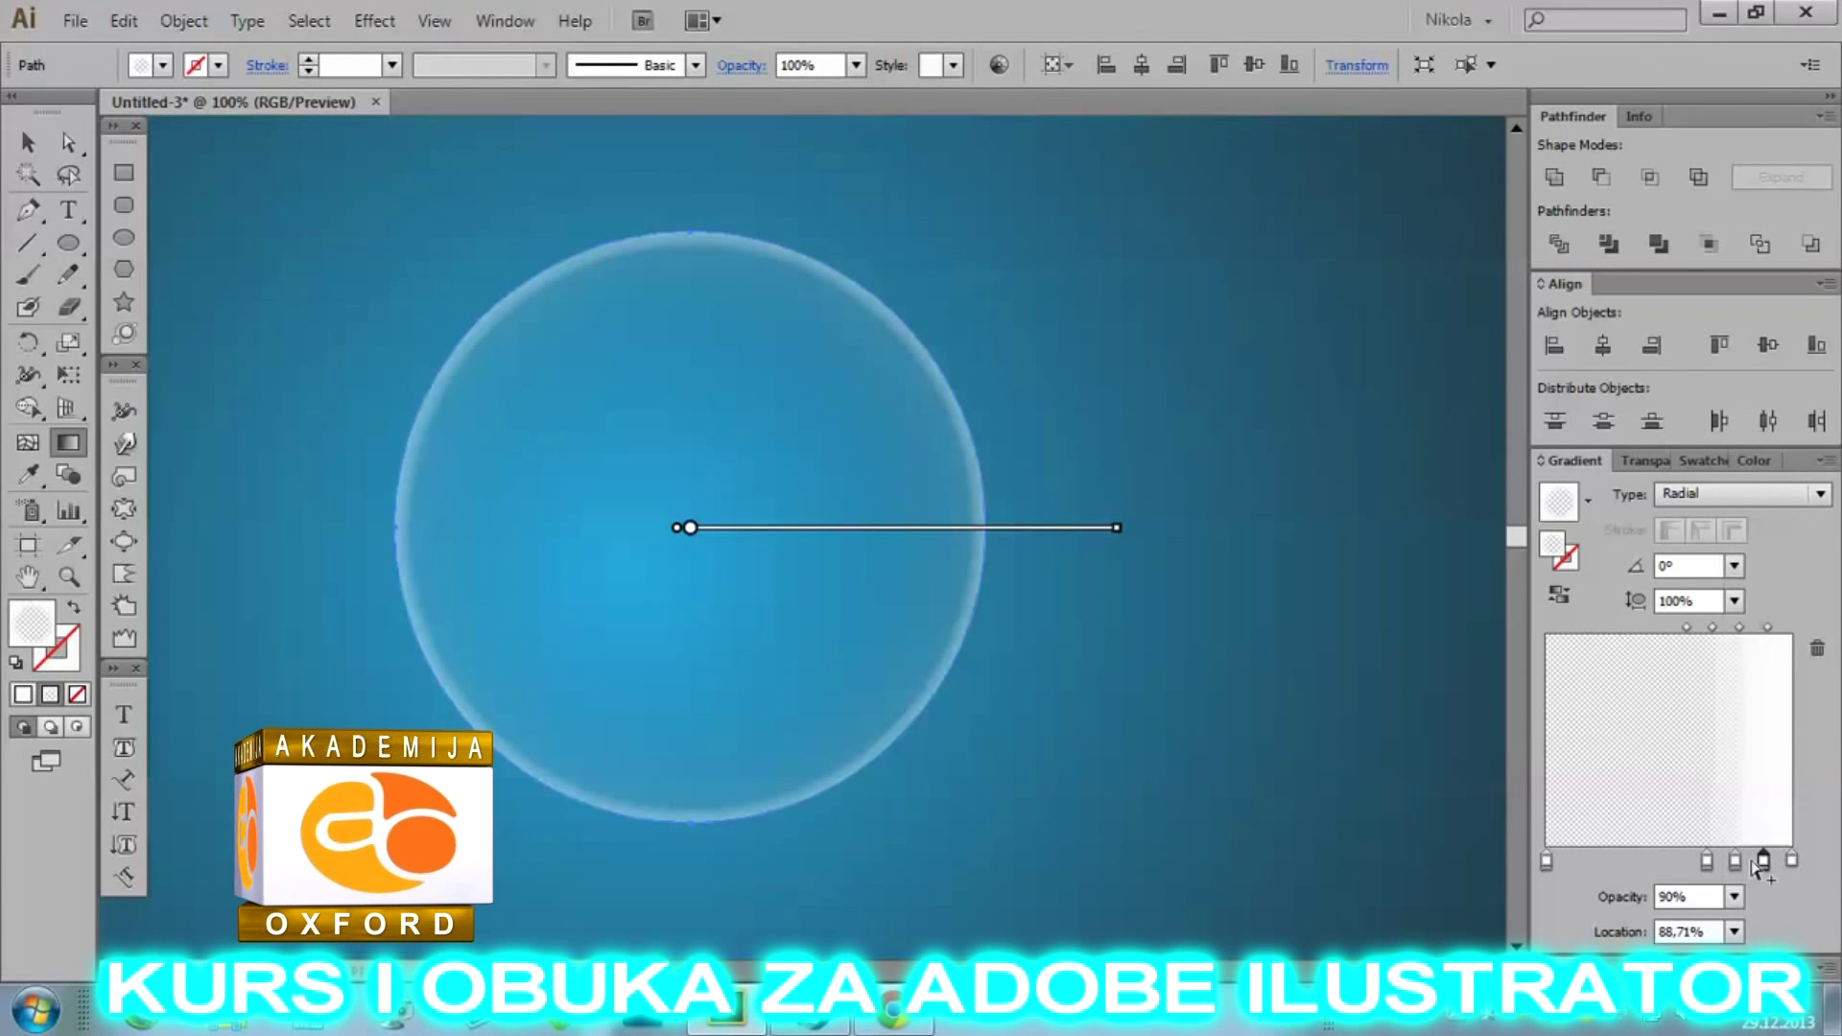
pyautogui.click(1734, 895)
pyautogui.click(1755, 637)
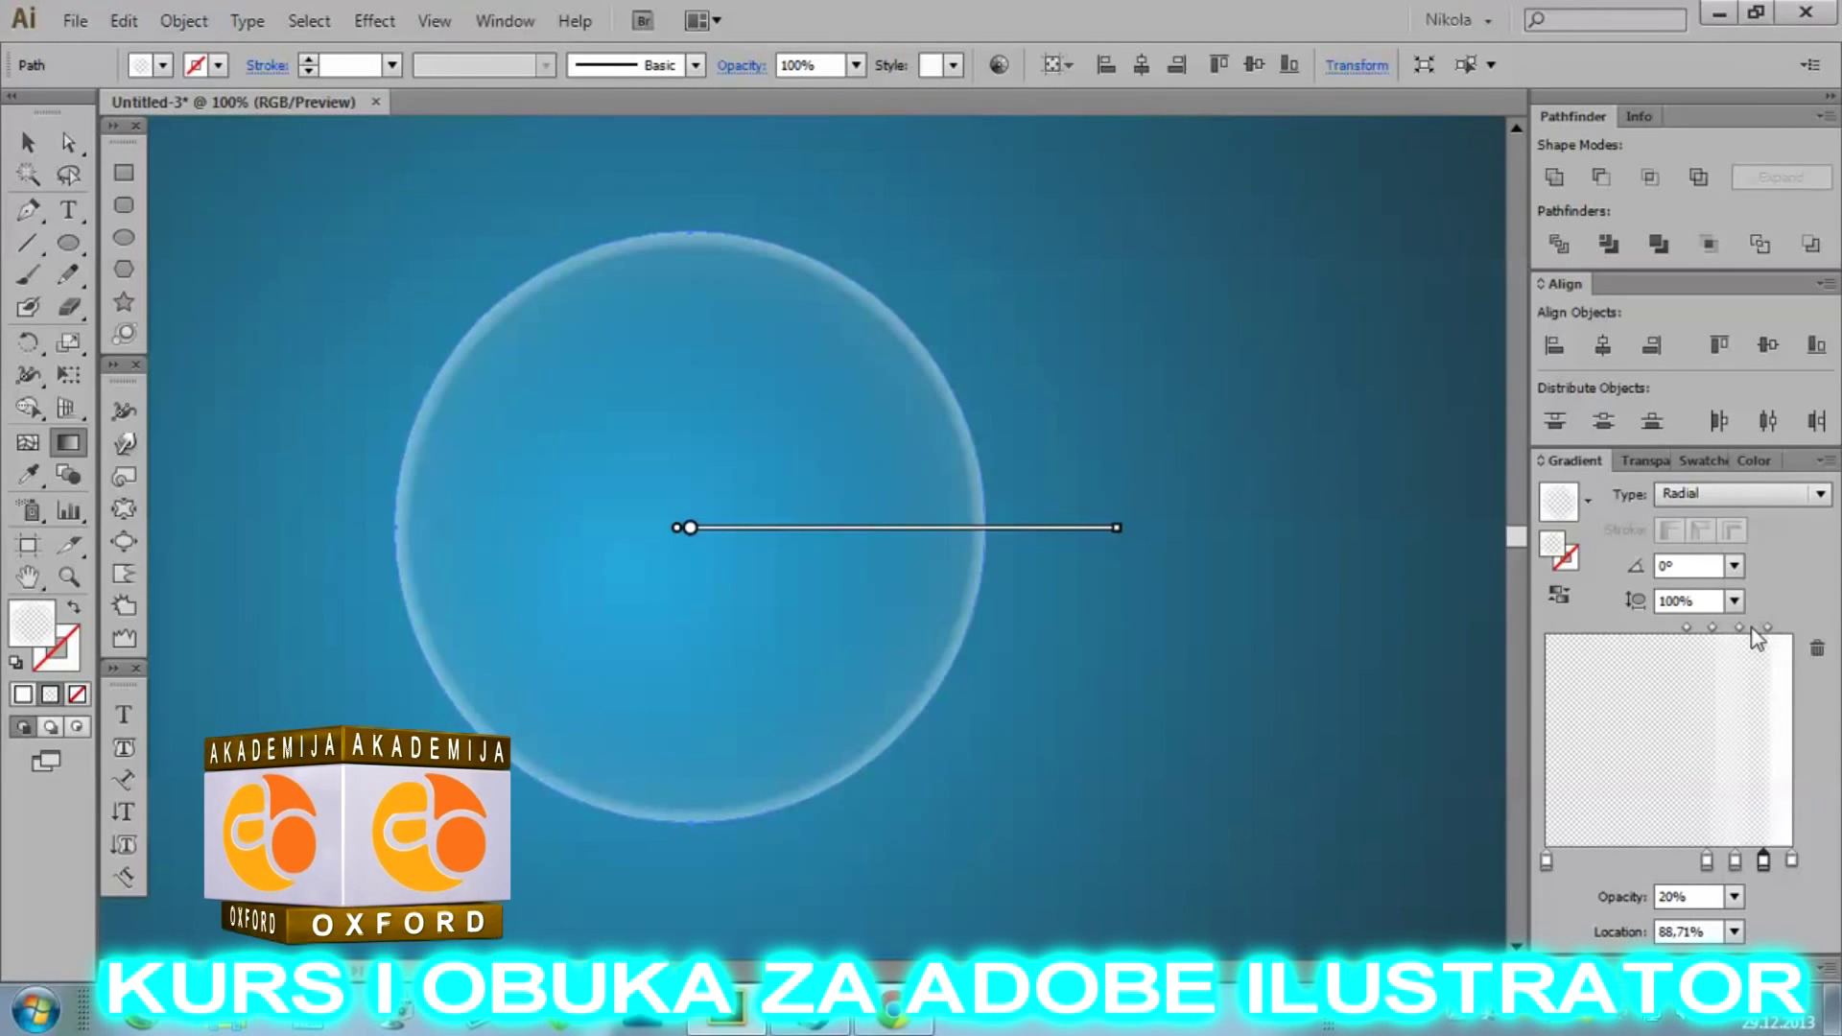
# Bring the circle's 50% and 20% opacity stops side by side, and move the 10% stop to about 65.05%.
pyautogui.click(21, 144)
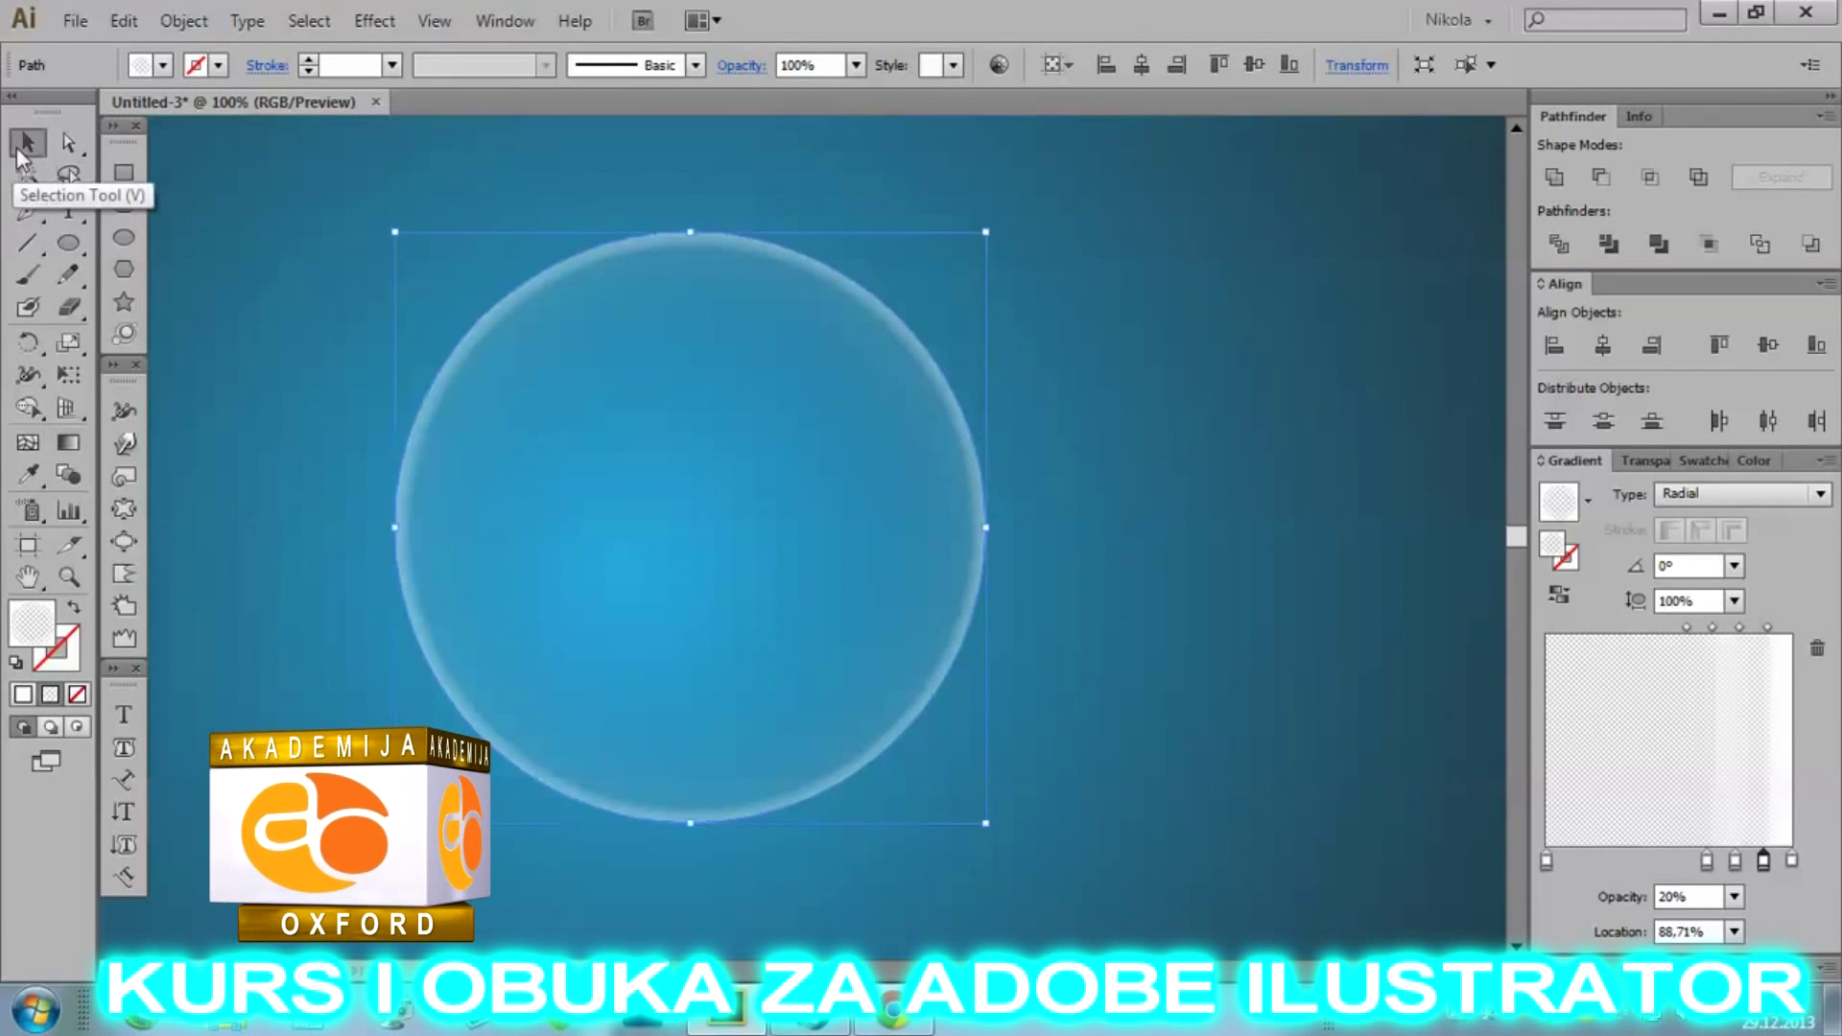
pyautogui.click(226, 237)
pyautogui.scroll(-2, 840, 458)
pyautogui.scroll(2, 844, 455)
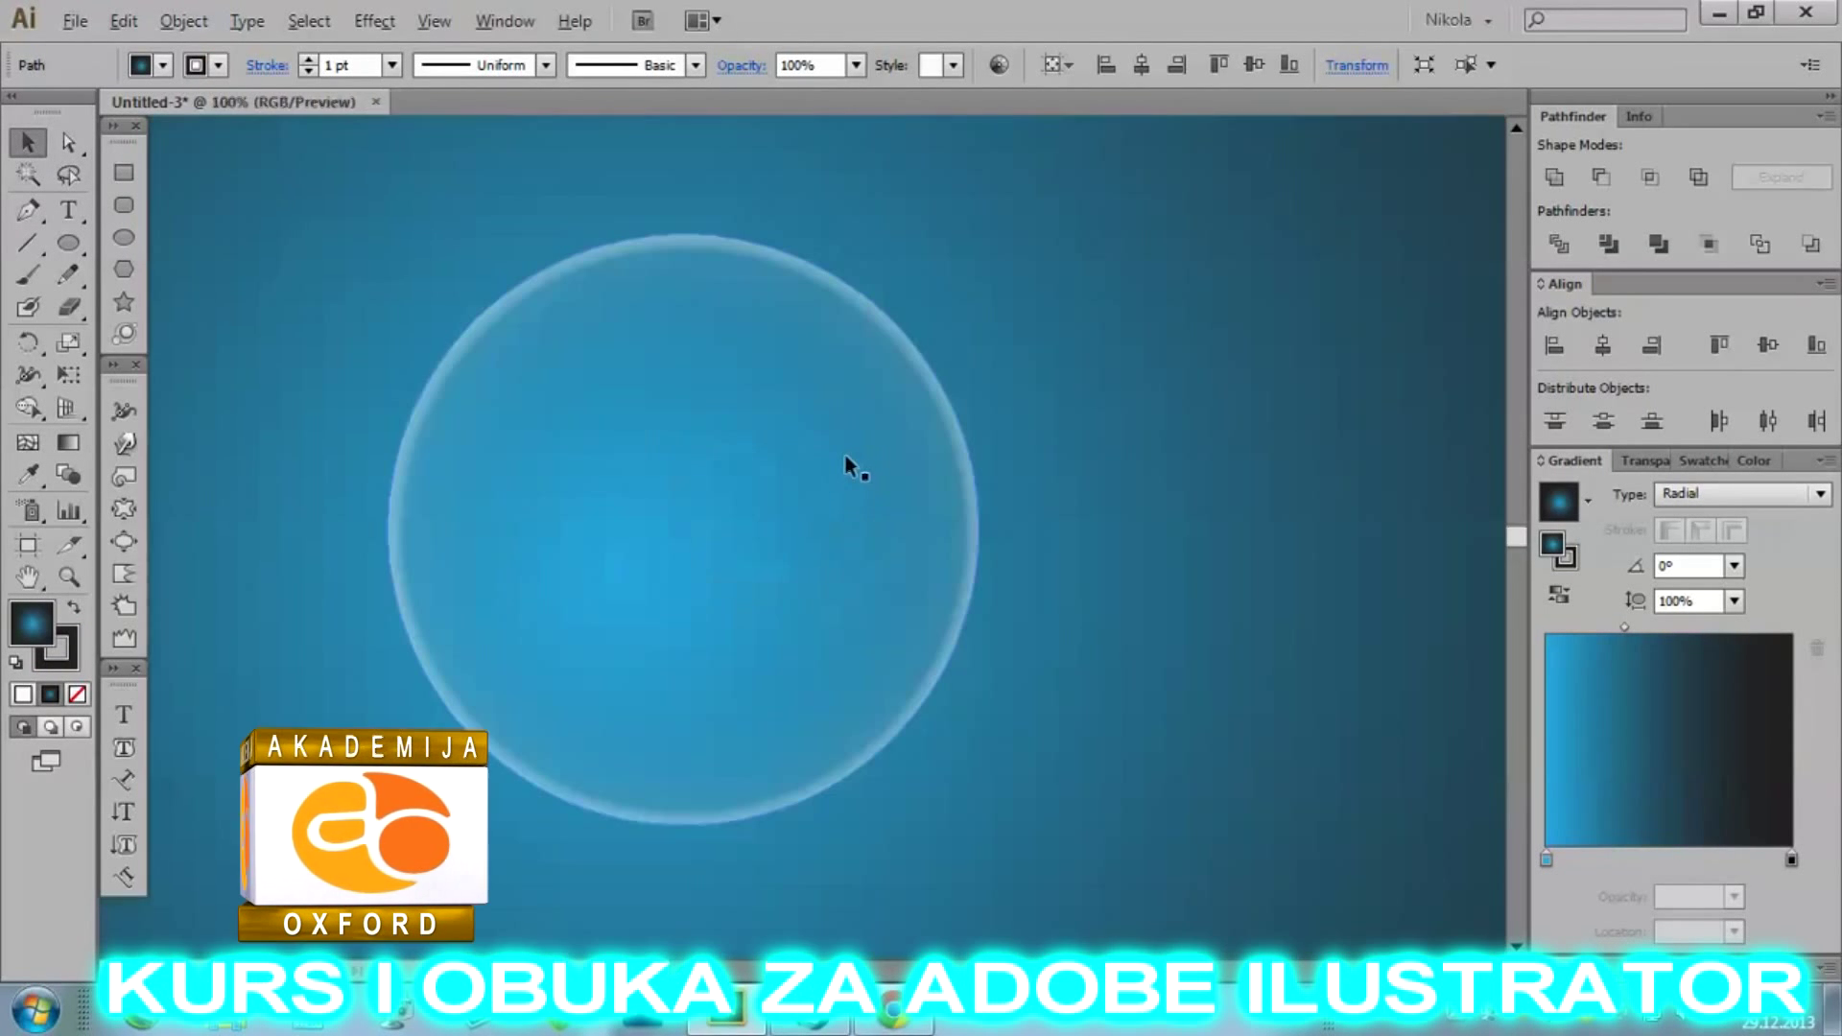
pyautogui.scroll(2, 834, 234)
pyautogui.click(659, 442)
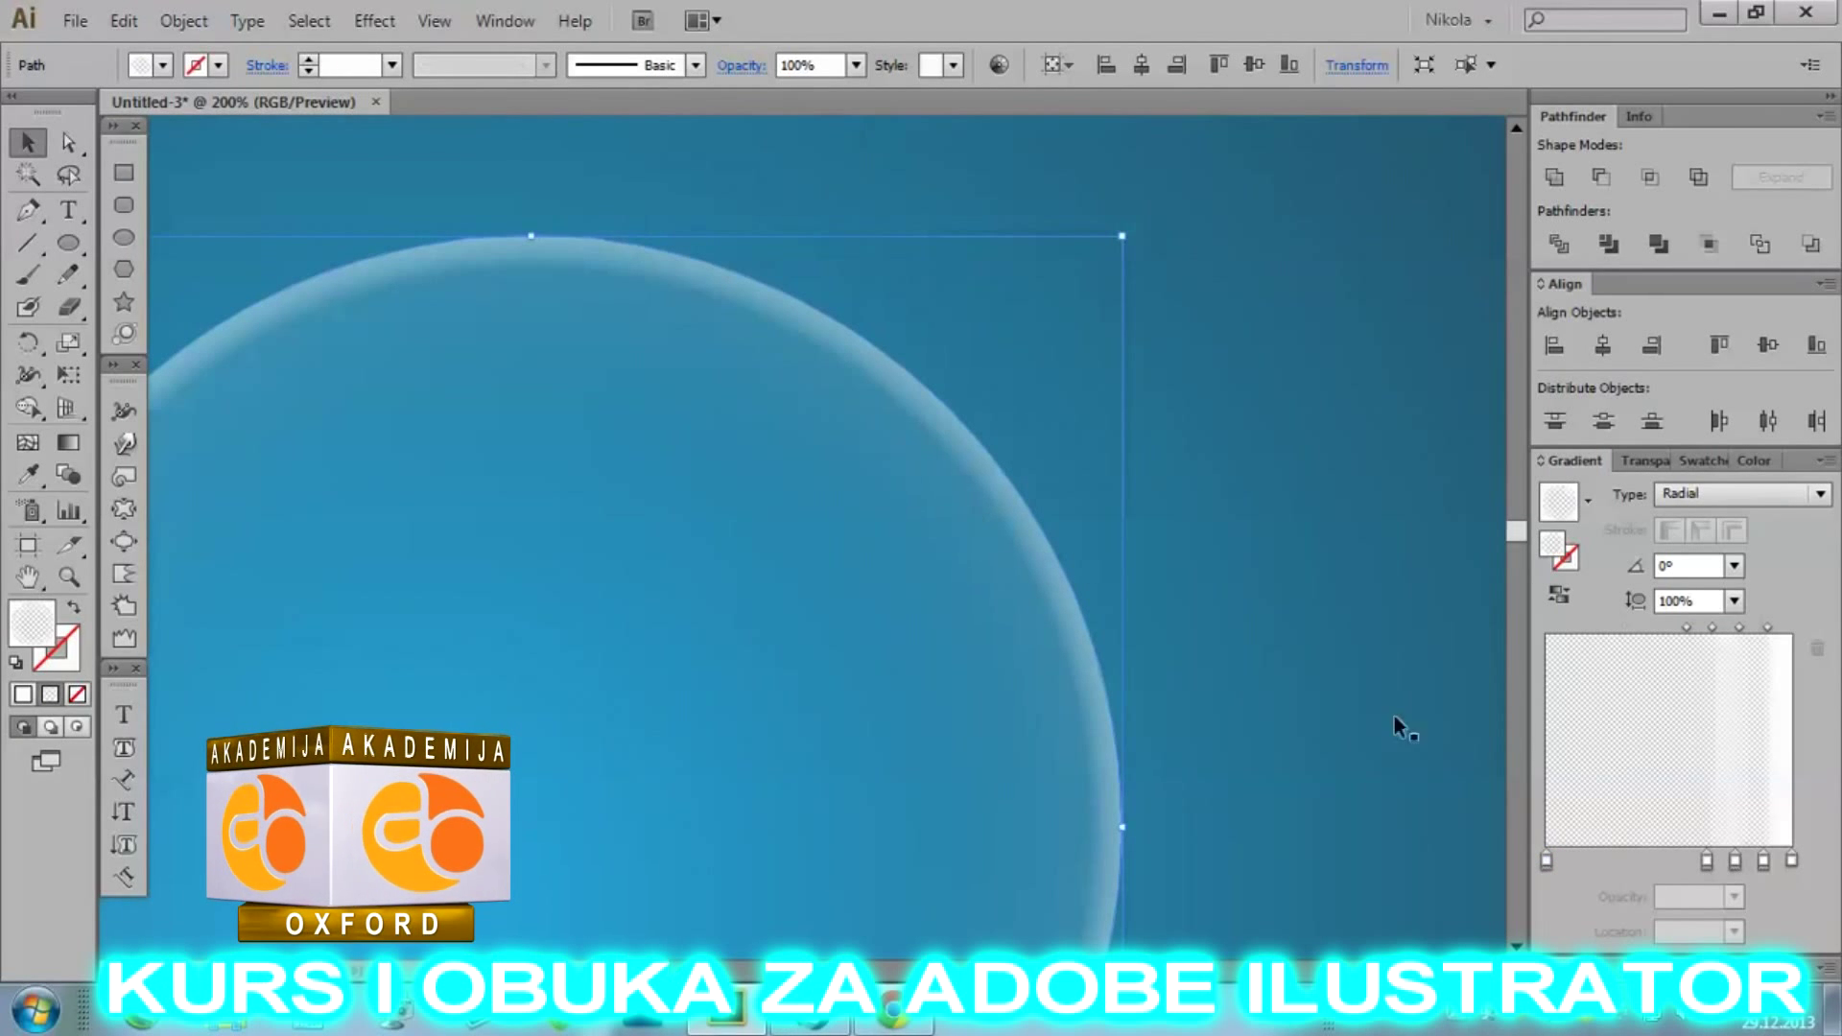
pyautogui.click(1763, 862)
pyautogui.moveTo(1763, 861); pyautogui.dragTo(1746, 863)
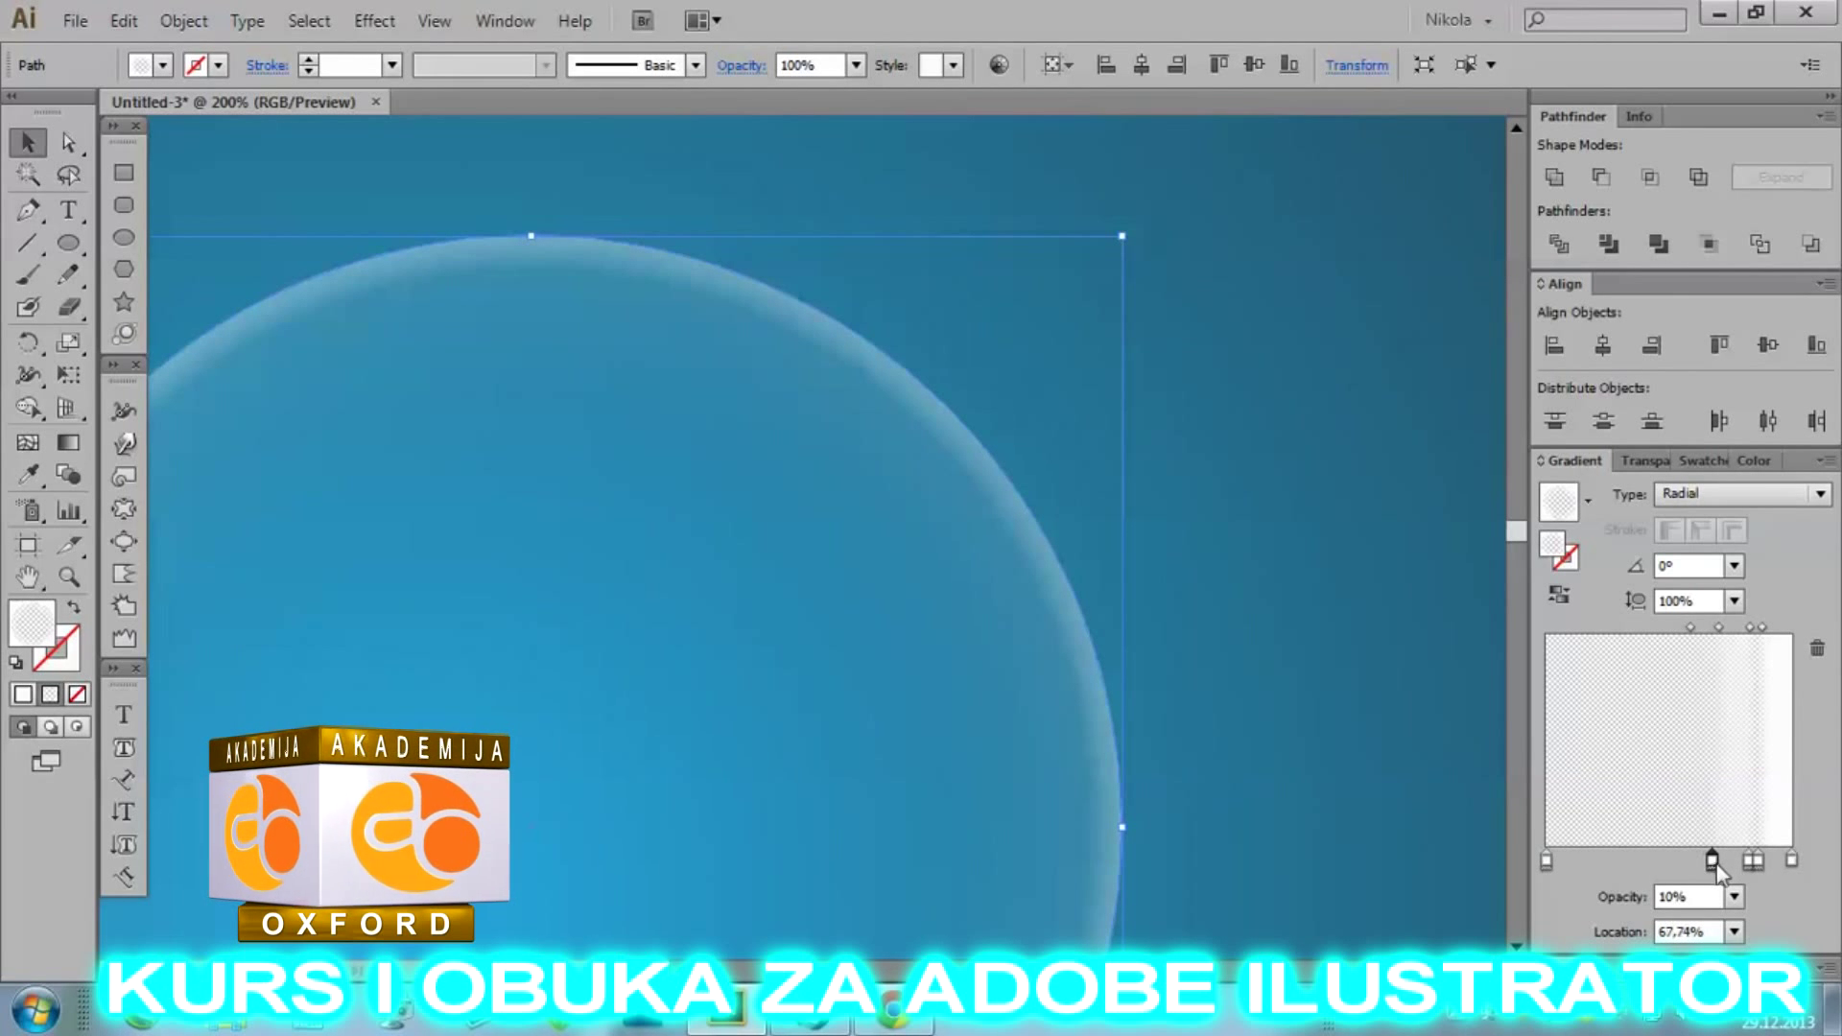
pyautogui.moveTo(1717, 870); pyautogui.dragTo(1709, 868)
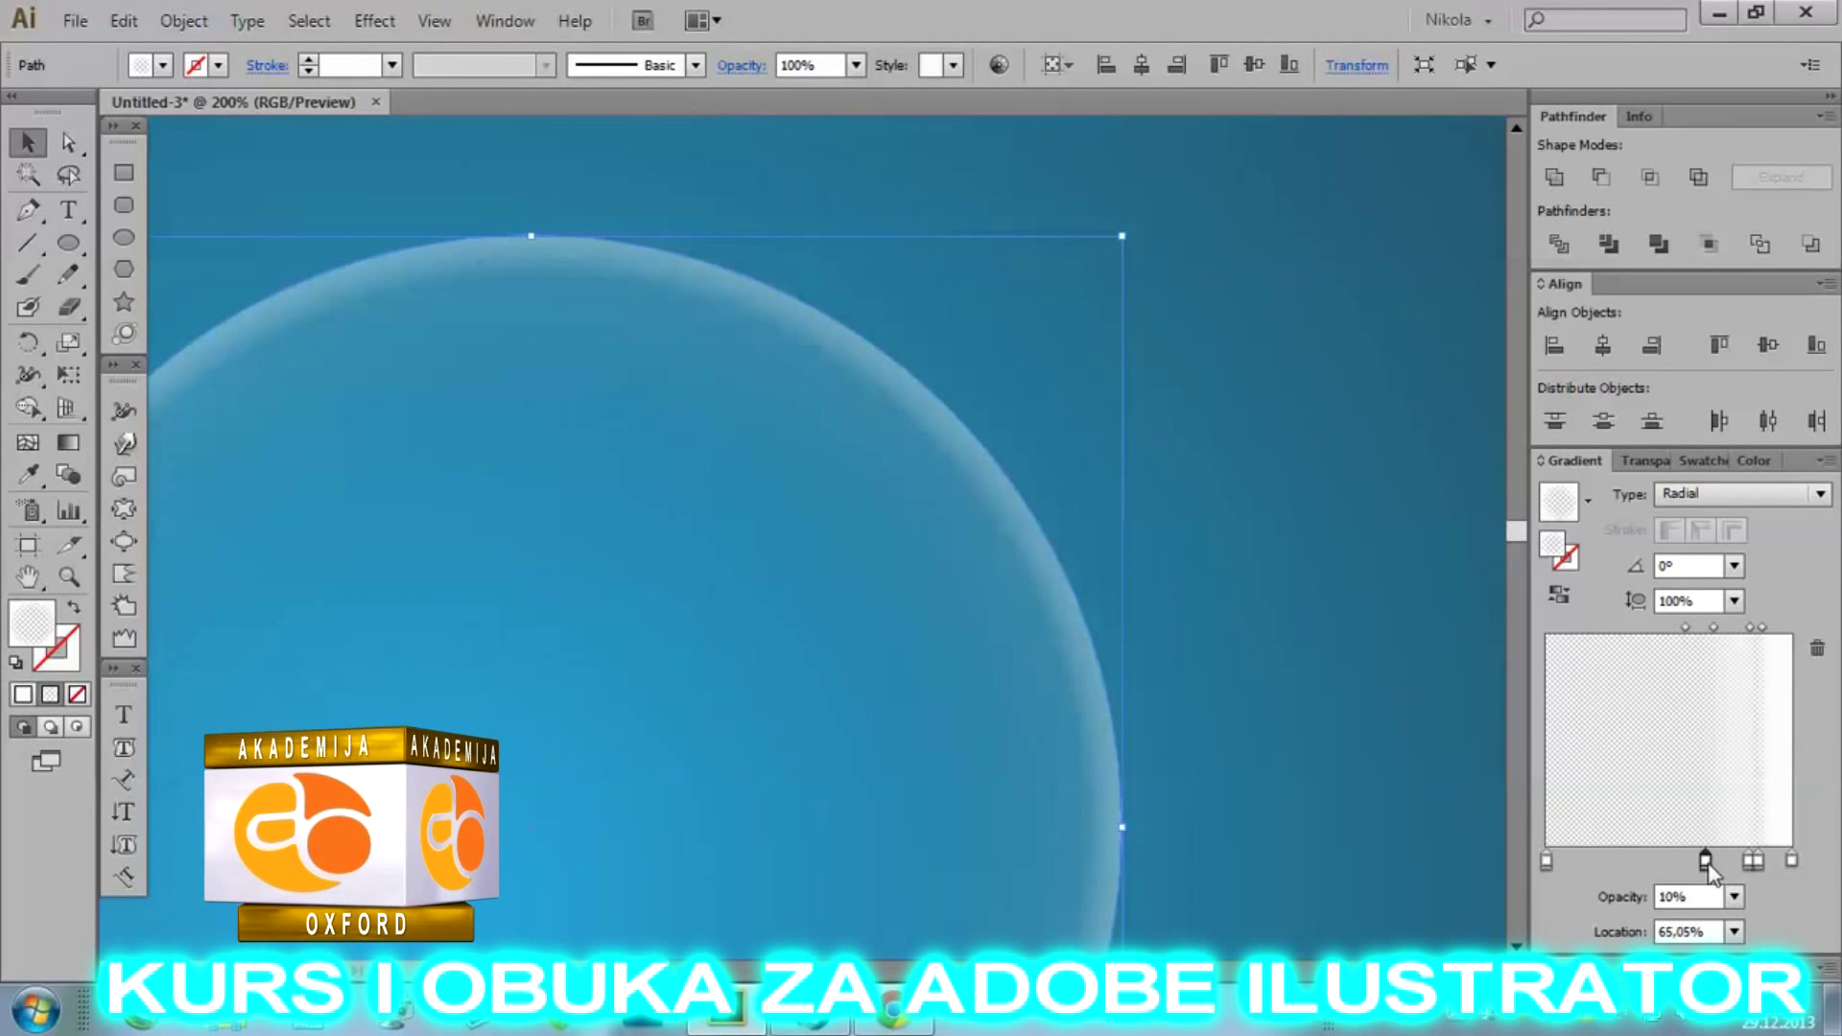
pyautogui.click(1309, 504)
pyautogui.scroll(-5, 1199, 518)
pyautogui.scroll(2, 656, 497)
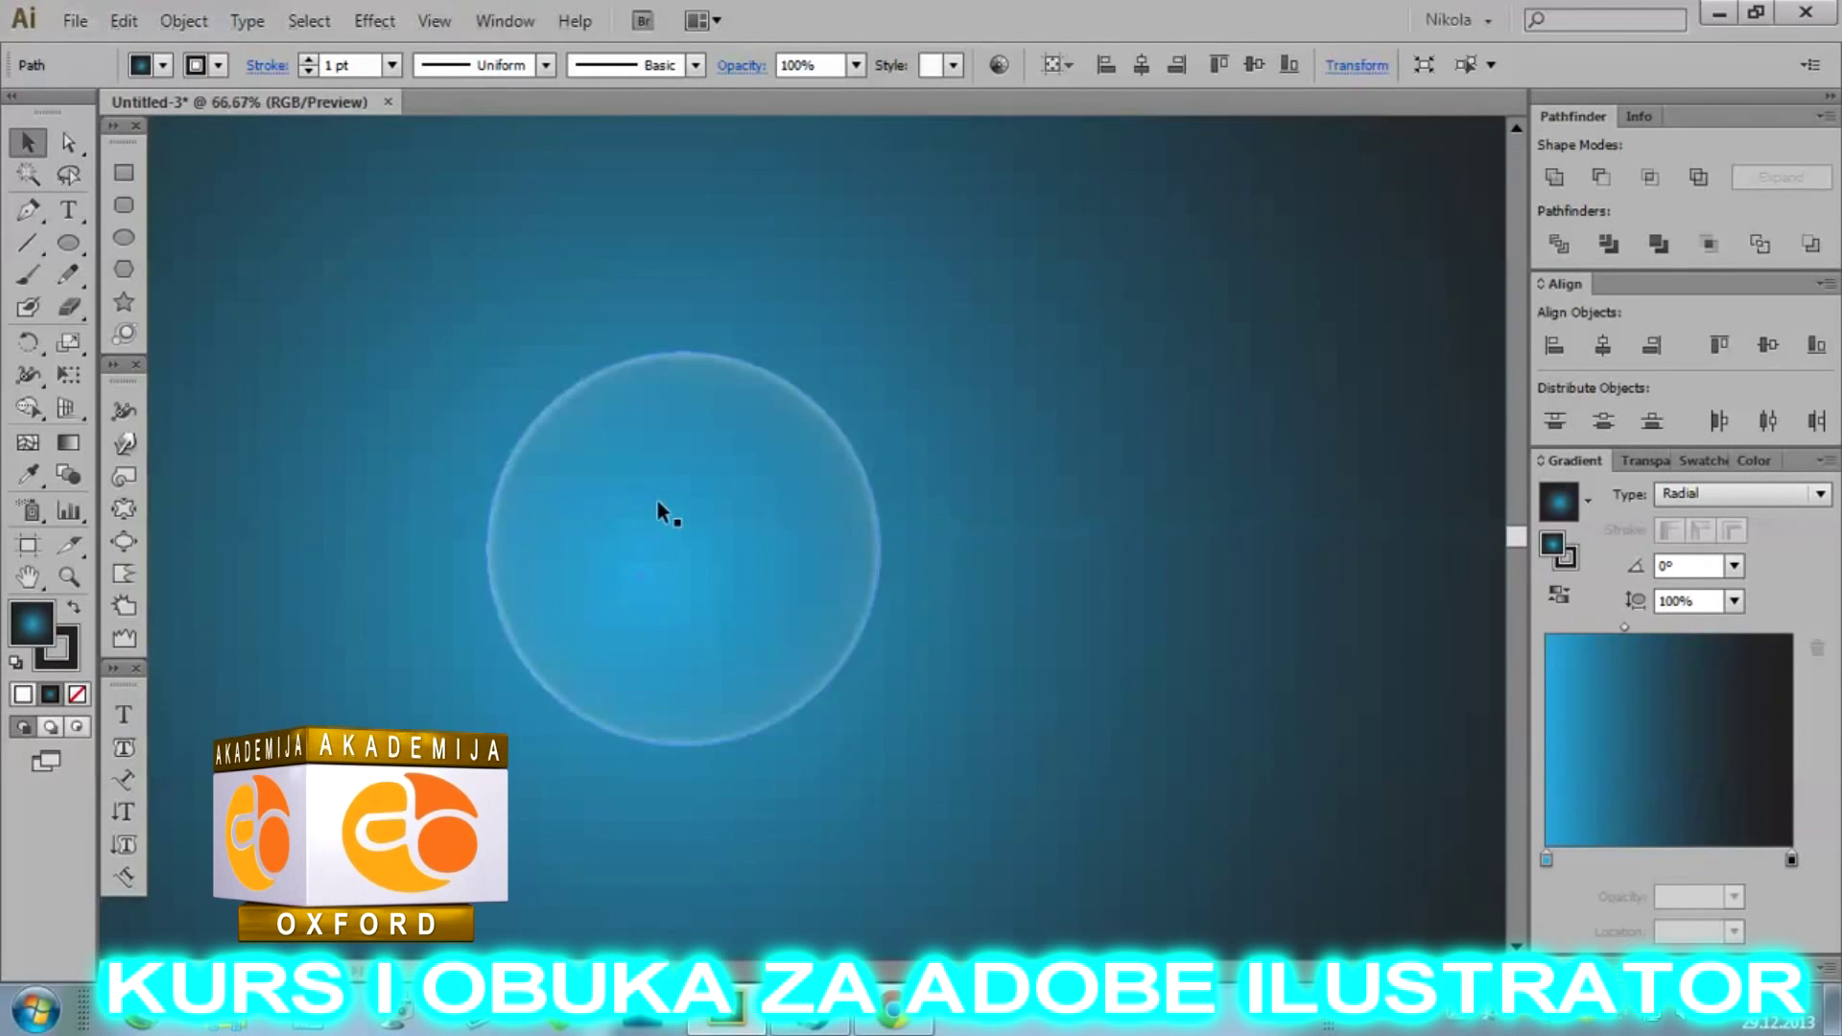
# Add a gradient stop at about 61.83% to the circle's radial gradient, keeping it left of the 10% opacity stop.
pyautogui.click(657, 501)
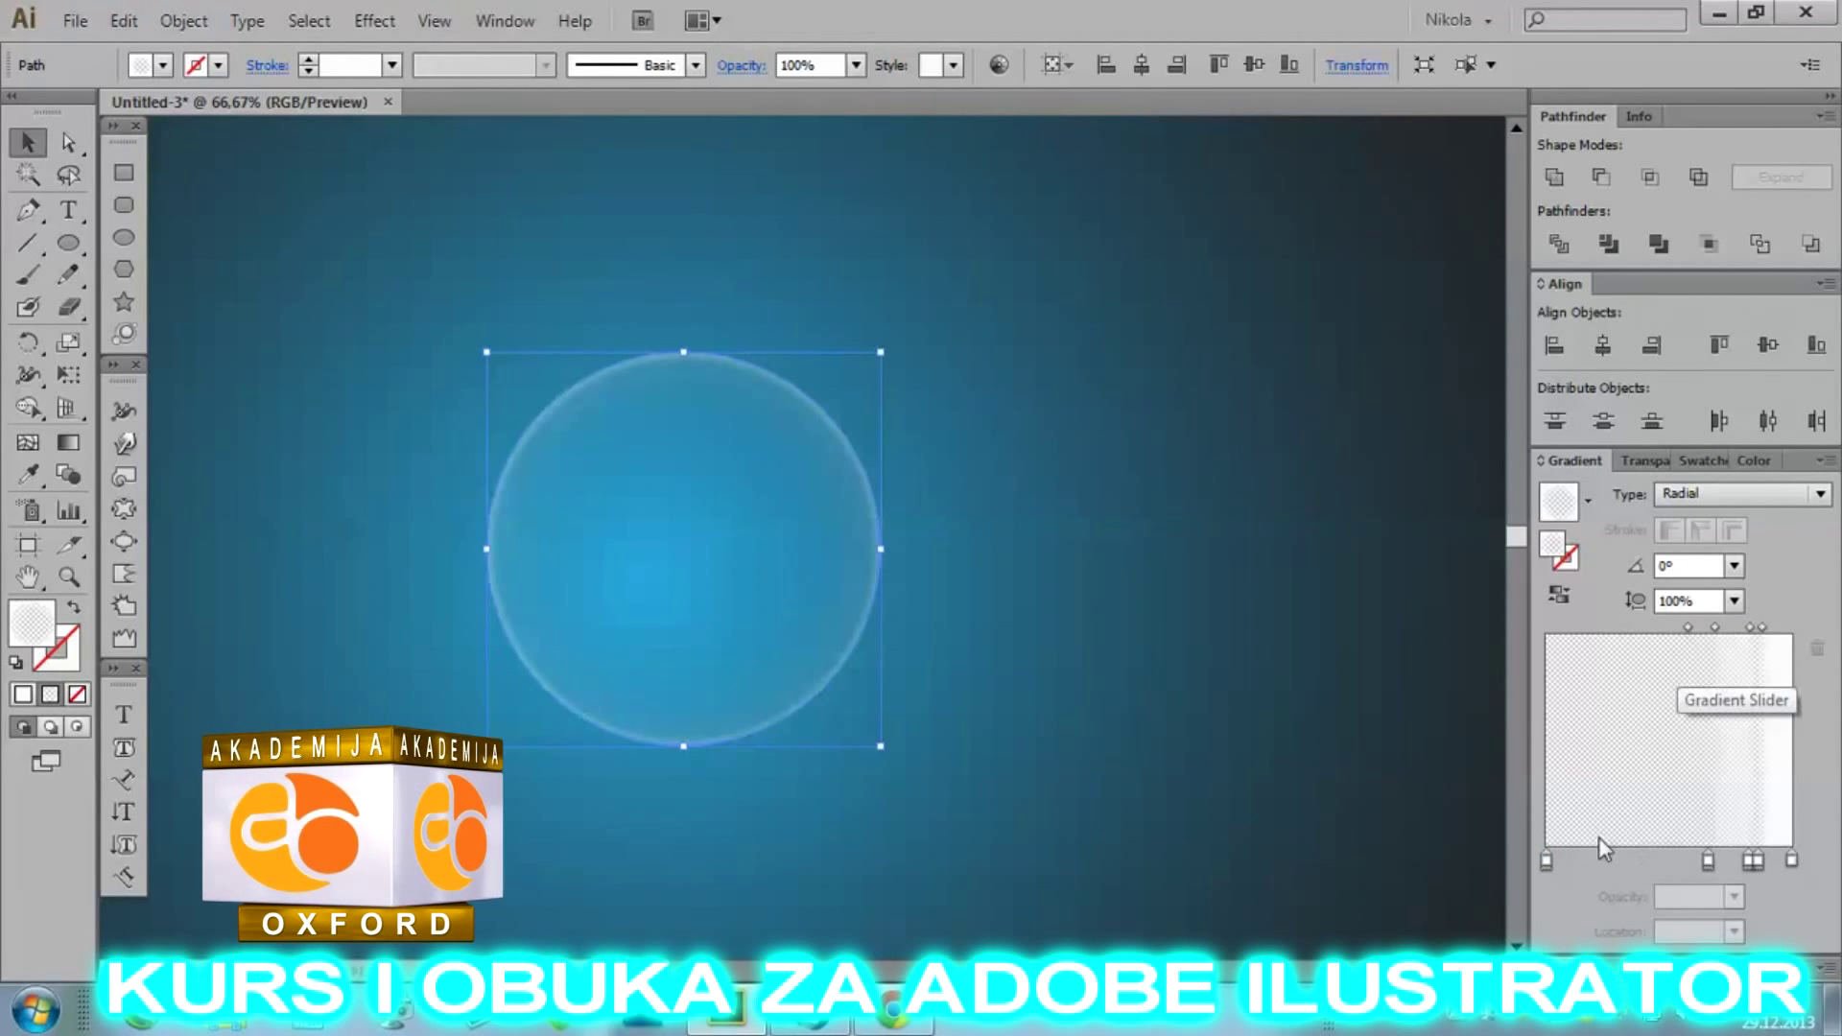
pyautogui.click(1688, 861)
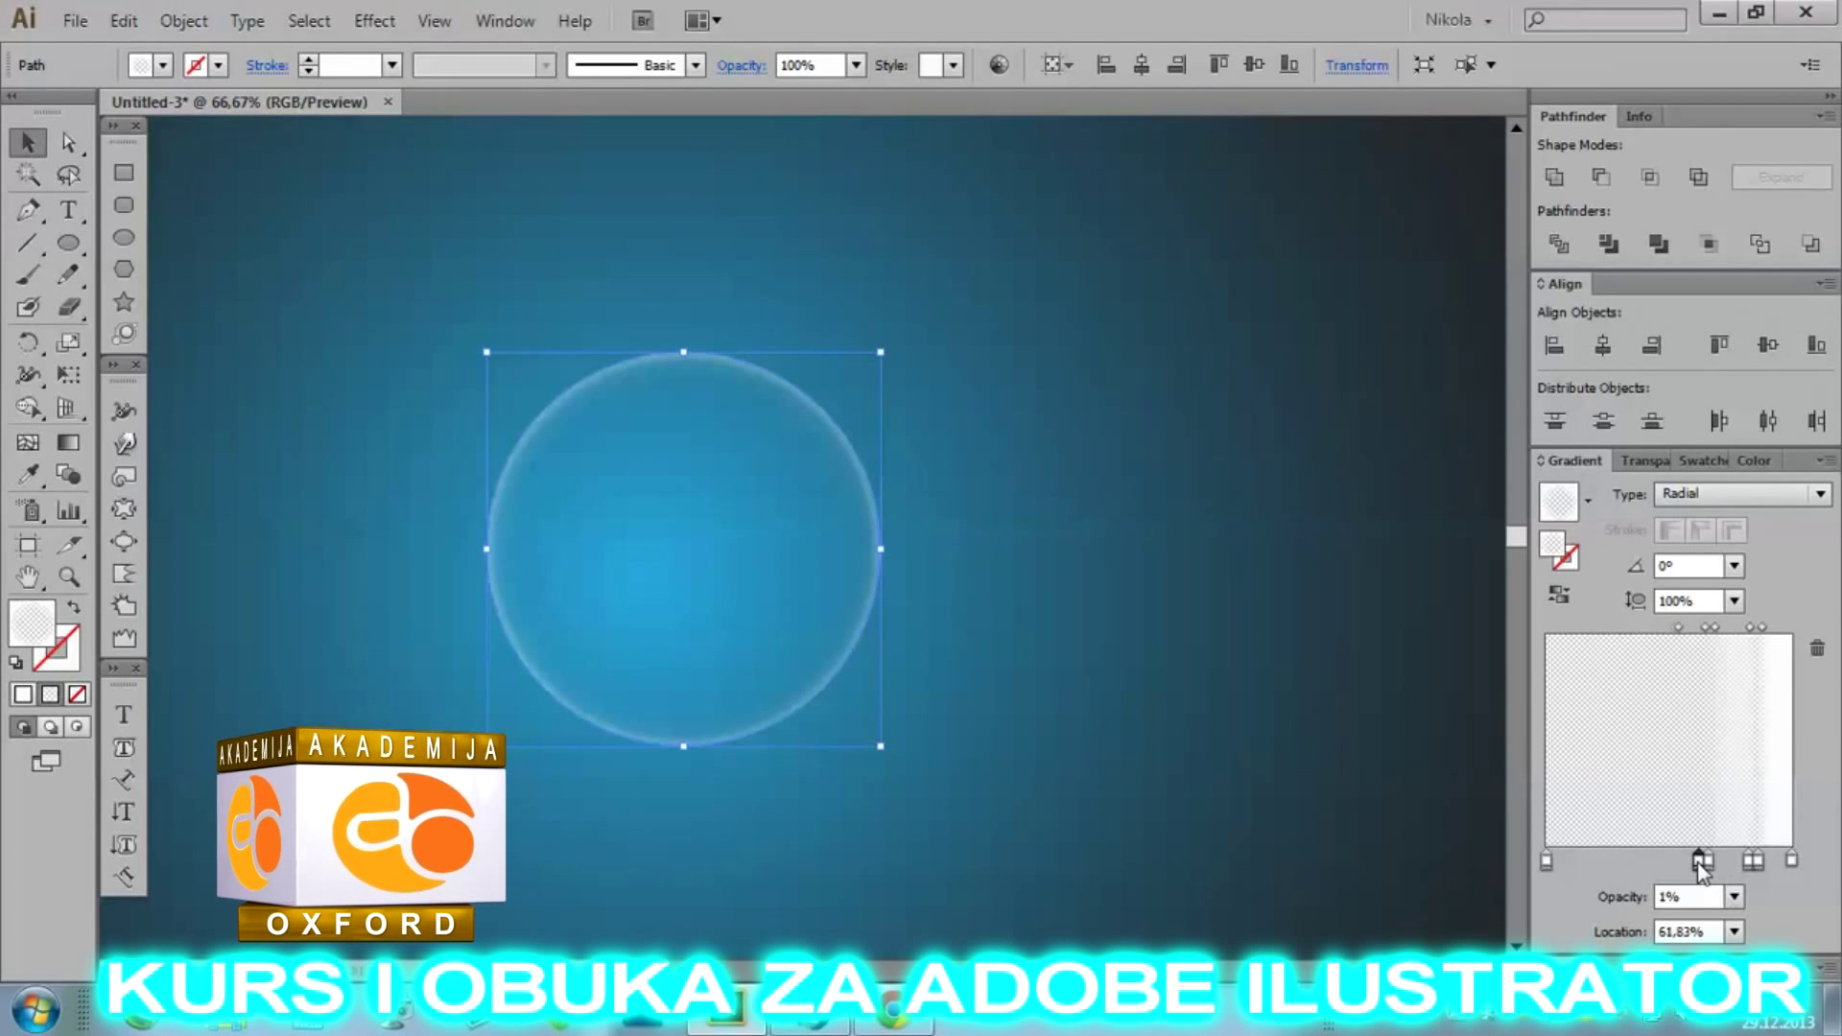
pyautogui.click(303, 298)
pyautogui.scroll(-2, 847, 461)
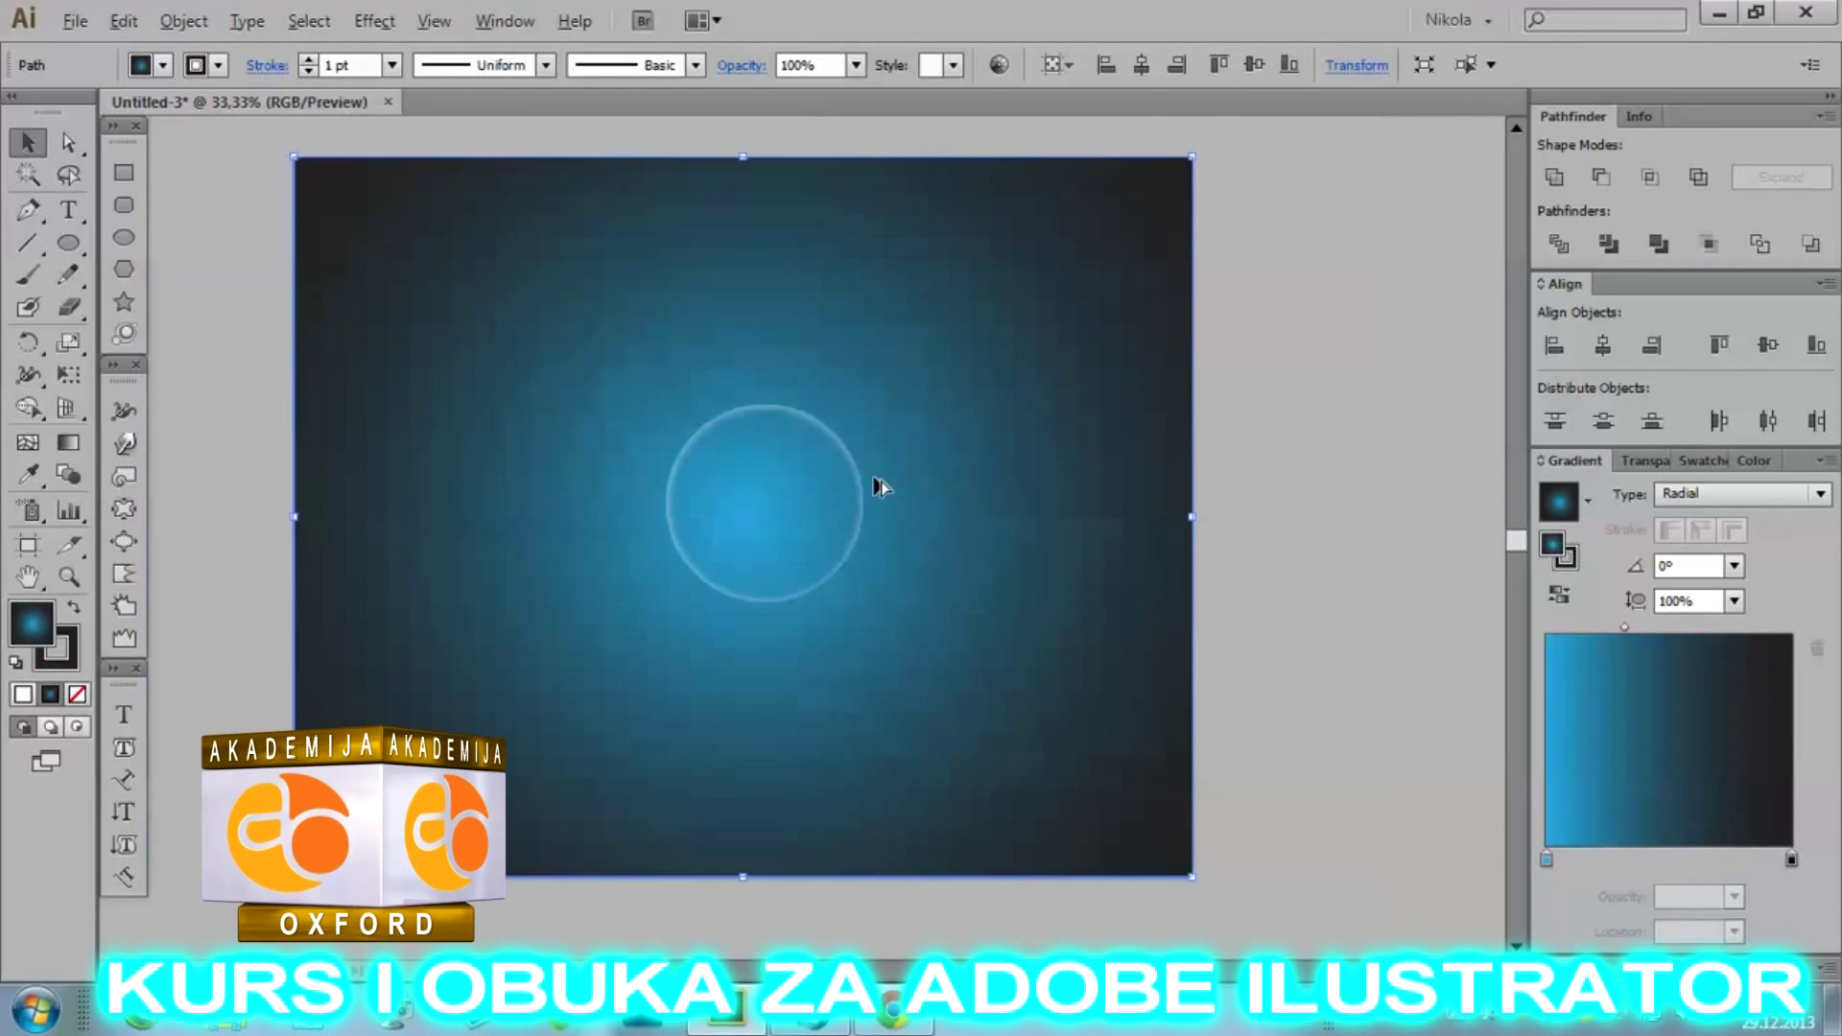
# Draw a horizontal ellipse inside the upper part of the circle and fill it with solid white.
pyautogui.scroll(3, 756, 486)
pyautogui.click(754, 488)
pyautogui.click(124, 239)
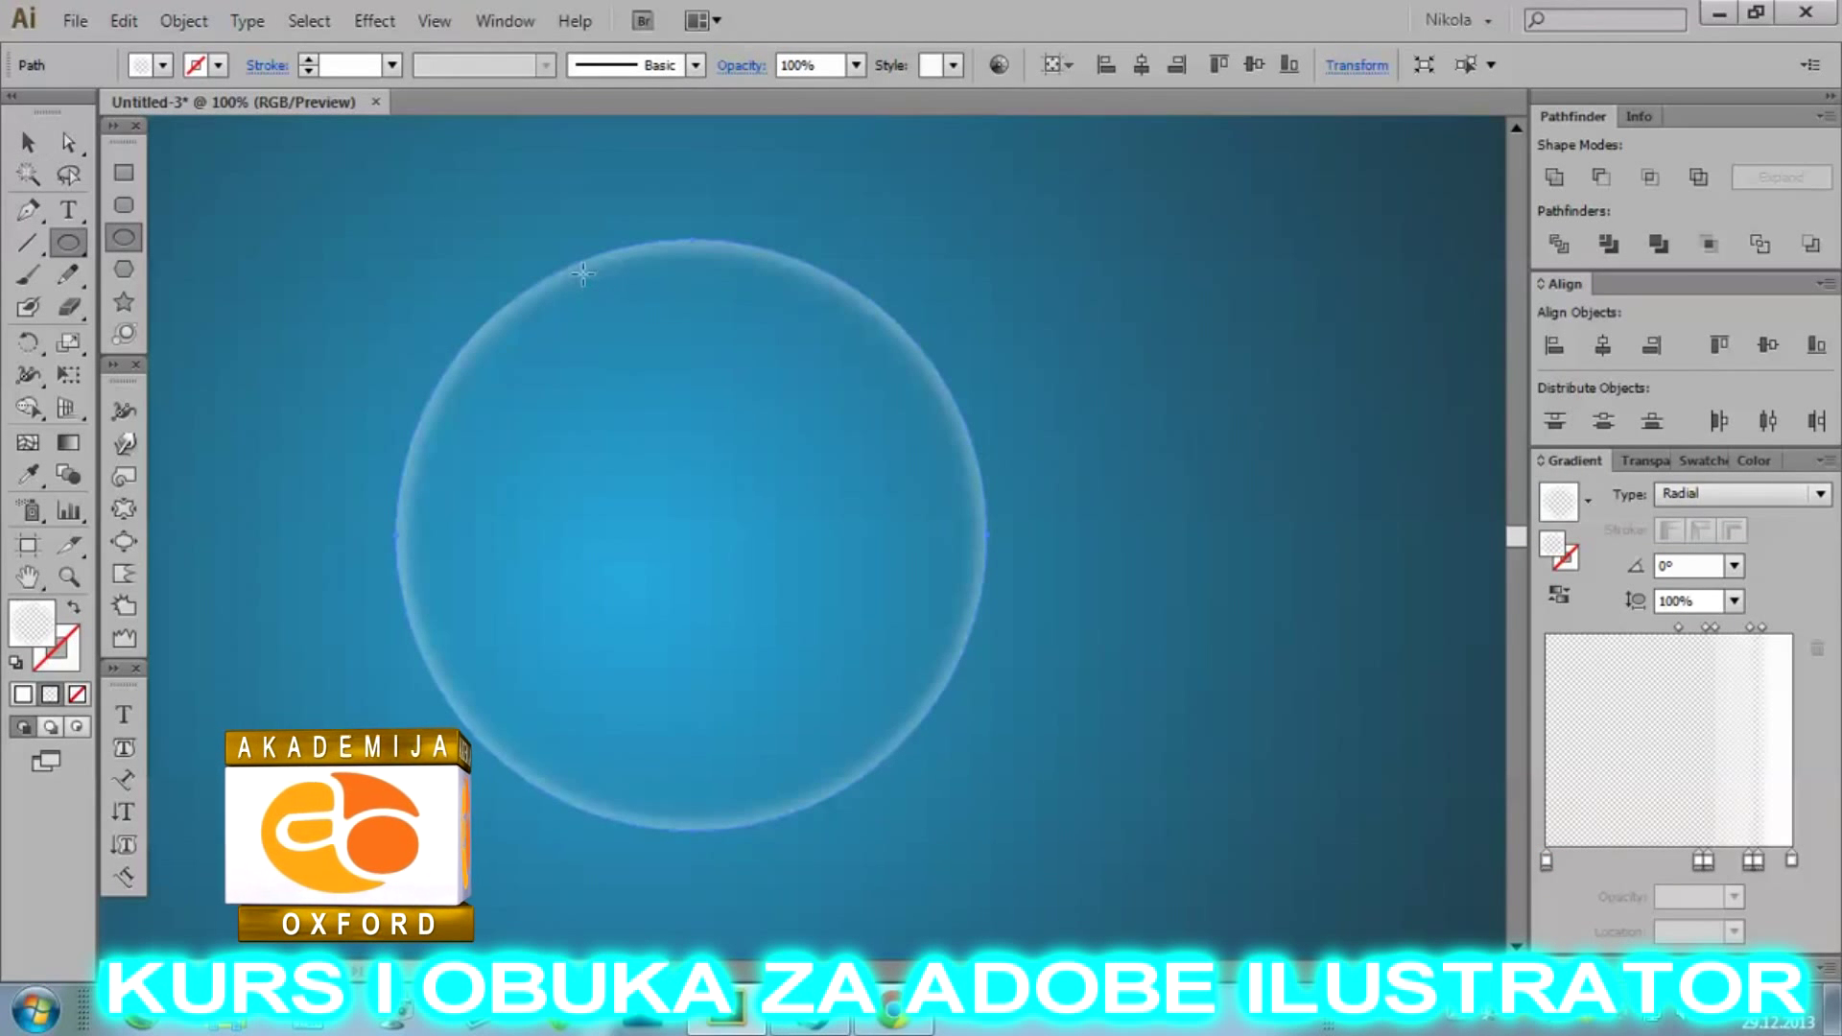
pyautogui.moveTo(582, 273); pyautogui.dragTo(862, 441)
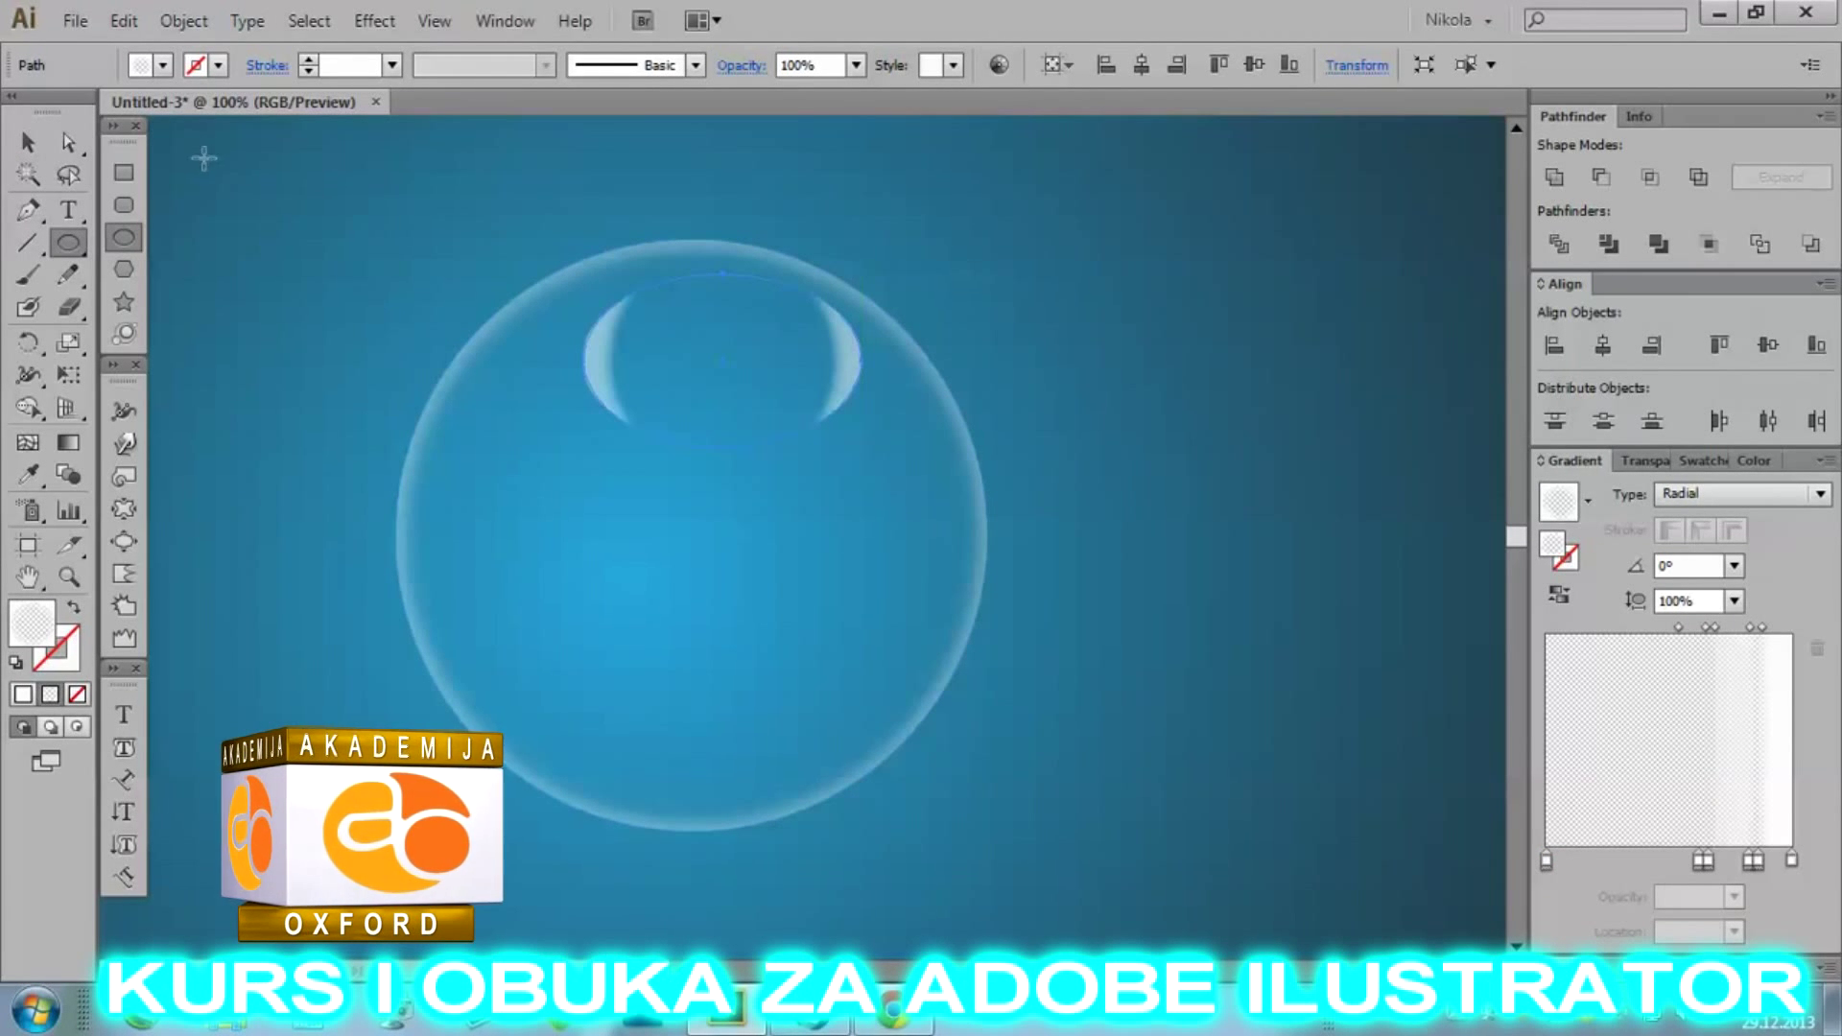
pyautogui.click(1719, 505)
pyautogui.click(1696, 551)
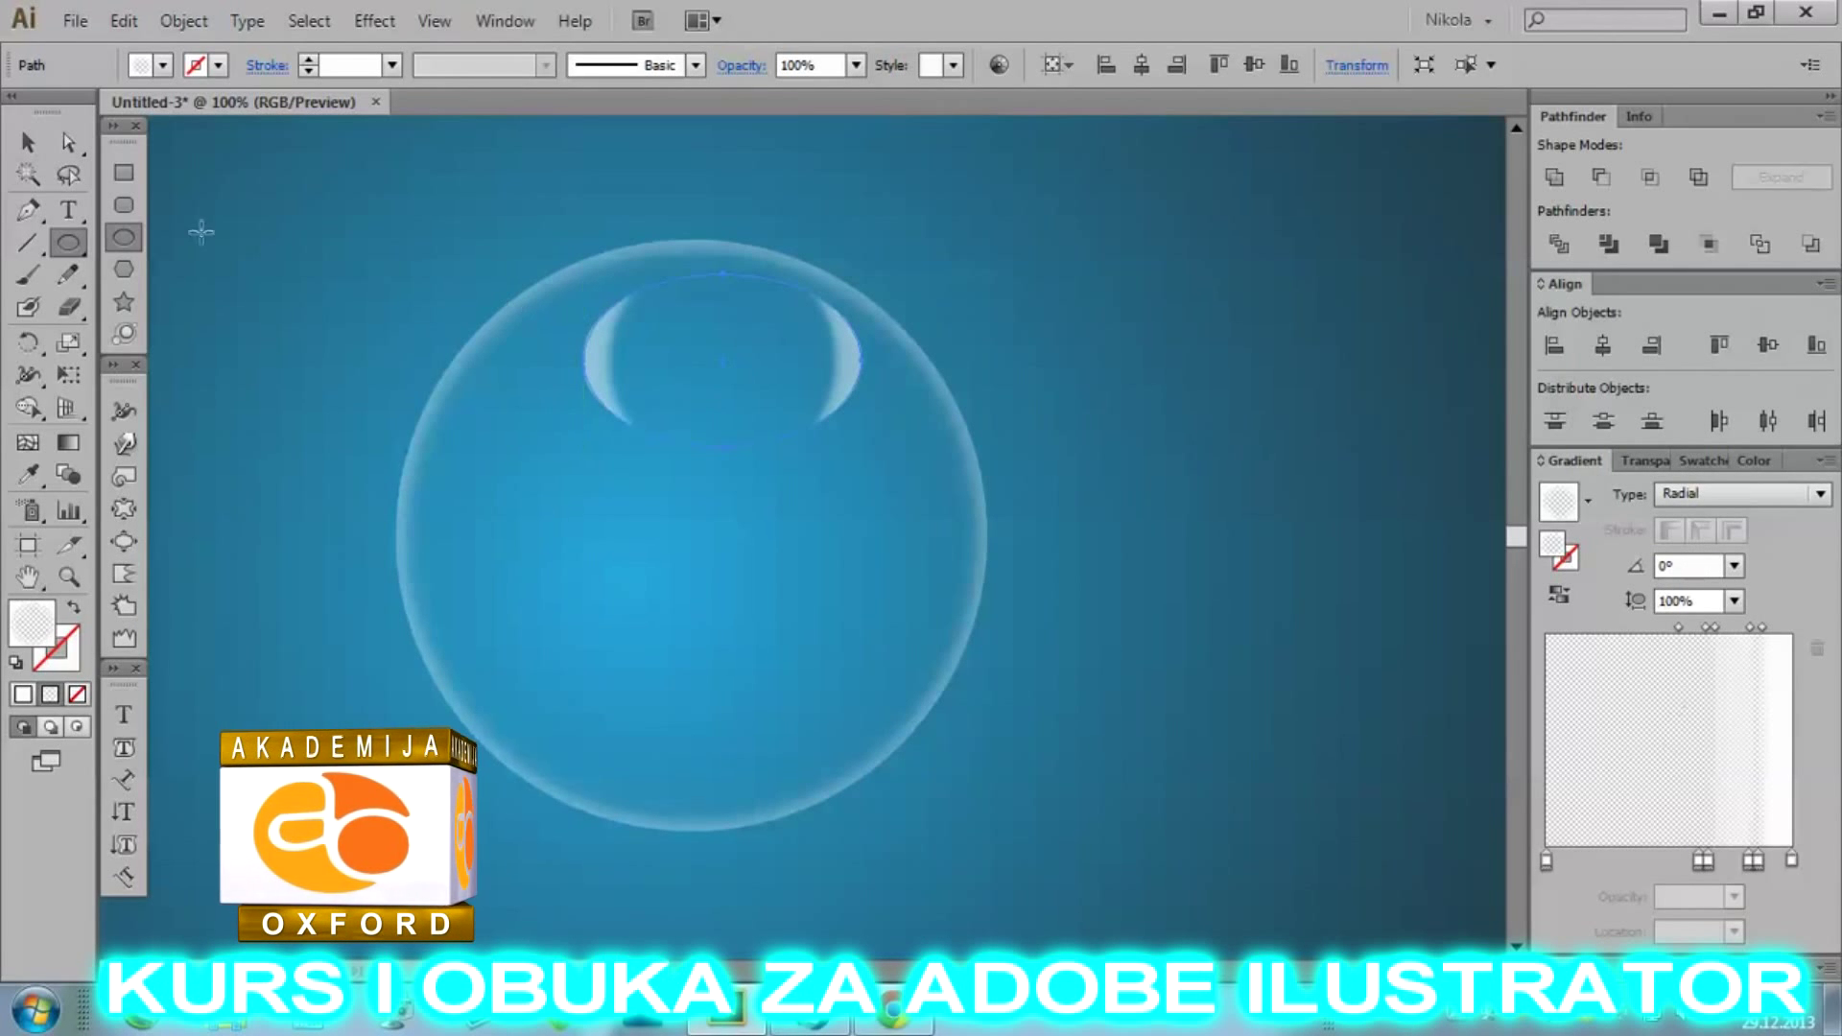
pyautogui.click(23, 696)
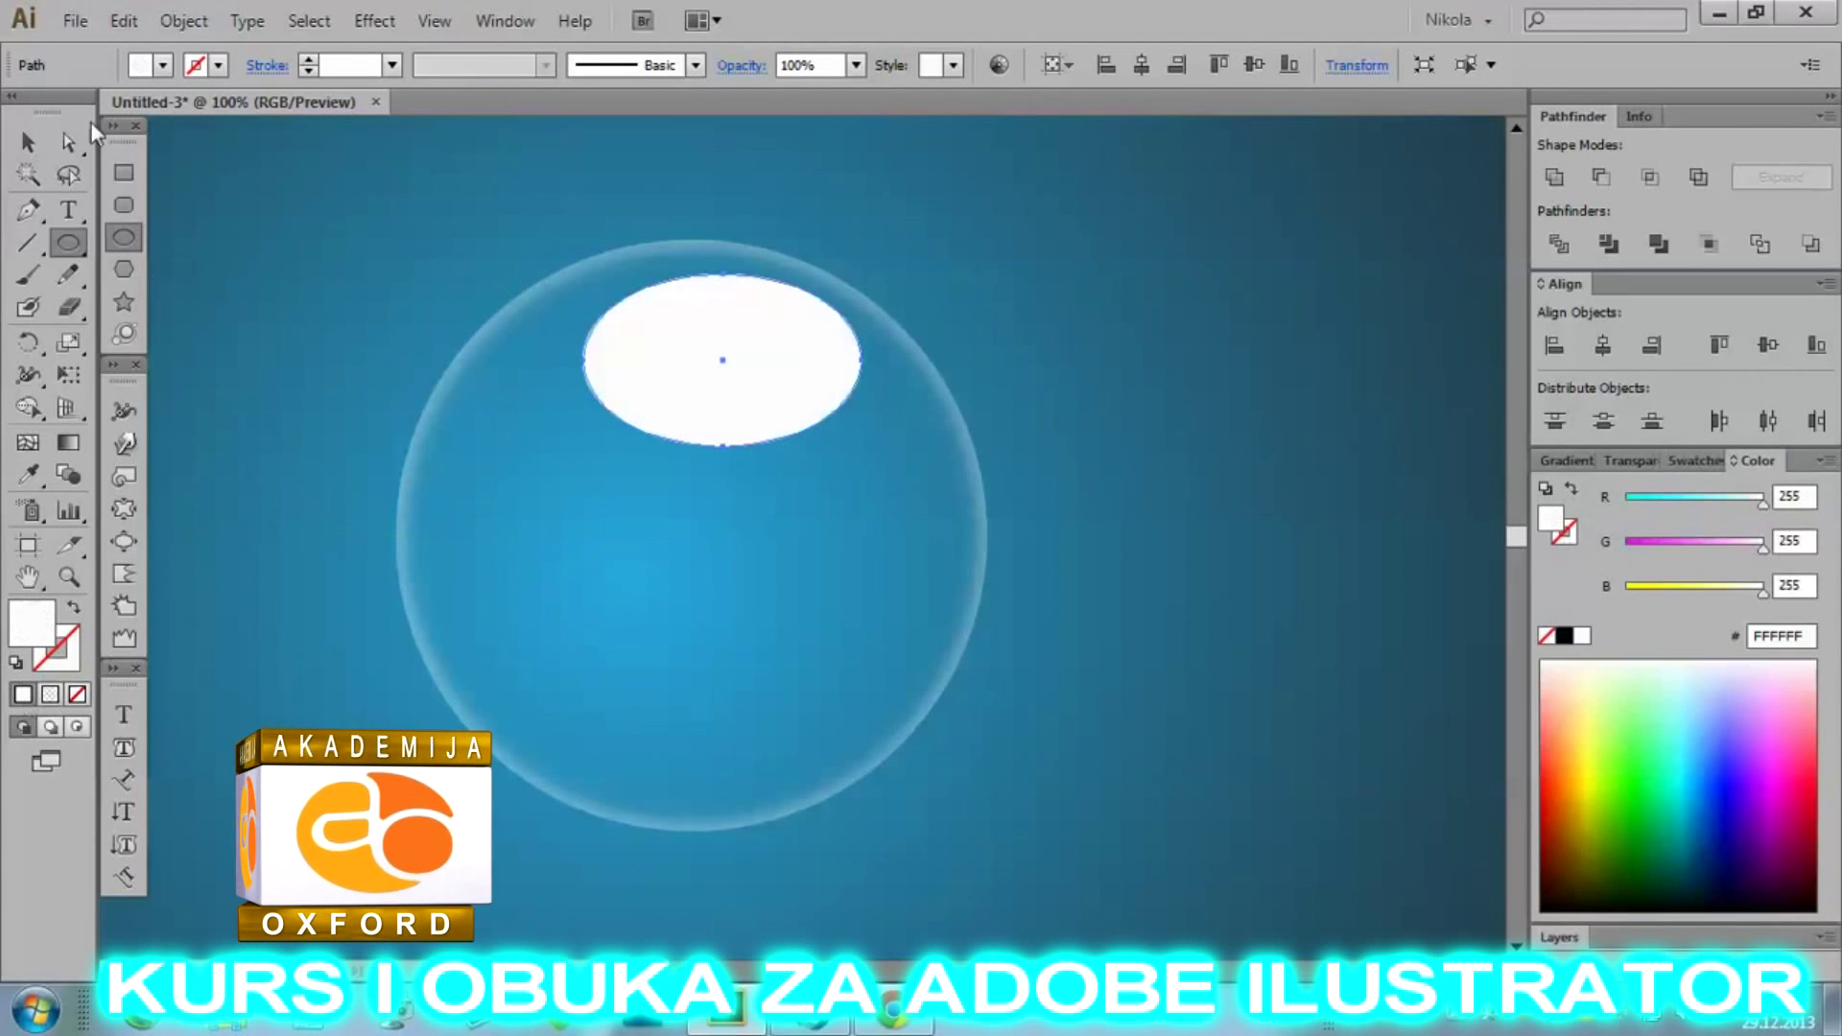
# Move the white ellipse up towards the circle's top edge and widen it evenly on both sides.
pyautogui.click(30, 144)
pyautogui.moveTo(710, 331)
pyautogui.mouseDown()
pyautogui.moveTo(670, 297)
pyautogui.moveTo(701, 355)
pyautogui.mouseUp()
pyautogui.keyDown('alt'); pyautogui.scroll(3, 667, 292); pyautogui.keyUp('alt')
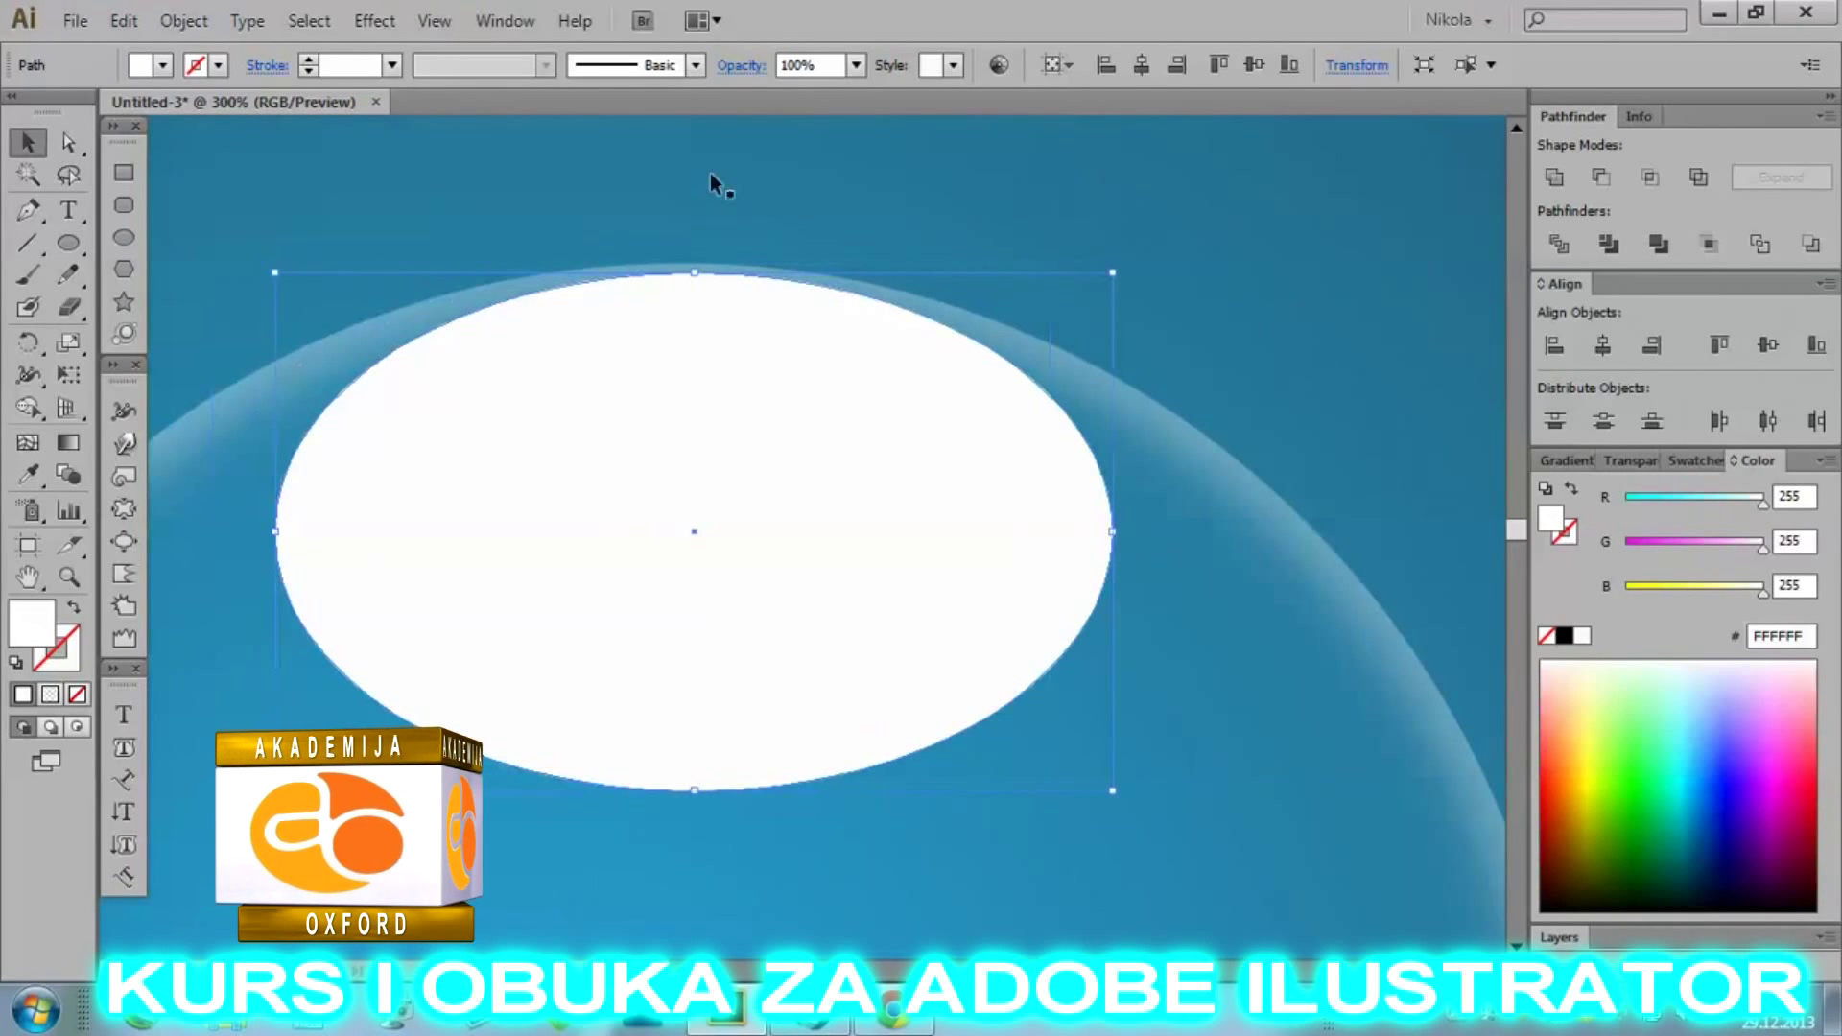
pyautogui.keyDown('alt'); pyautogui.scroll(-3, 714, 192); pyautogui.keyUp('alt')
pyautogui.keyDown('alt'); pyautogui.scroll(1, 573, 343); pyautogui.keyUp('alt')
pyautogui.moveTo(550, 359); pyautogui.dragTo(497, 360)
pyautogui.moveTo(969, 361); pyautogui.dragTo(1024, 360)
# Fine-tune the white ellipse's position so that it sits just beneath the circle's upper edge.
pyautogui.keyDown('alt'); pyautogui.scroll(3, 750, 200); pyautogui.keyUp('alt')
pyautogui.moveTo(806, 275); pyautogui.dragTo(834, 354)
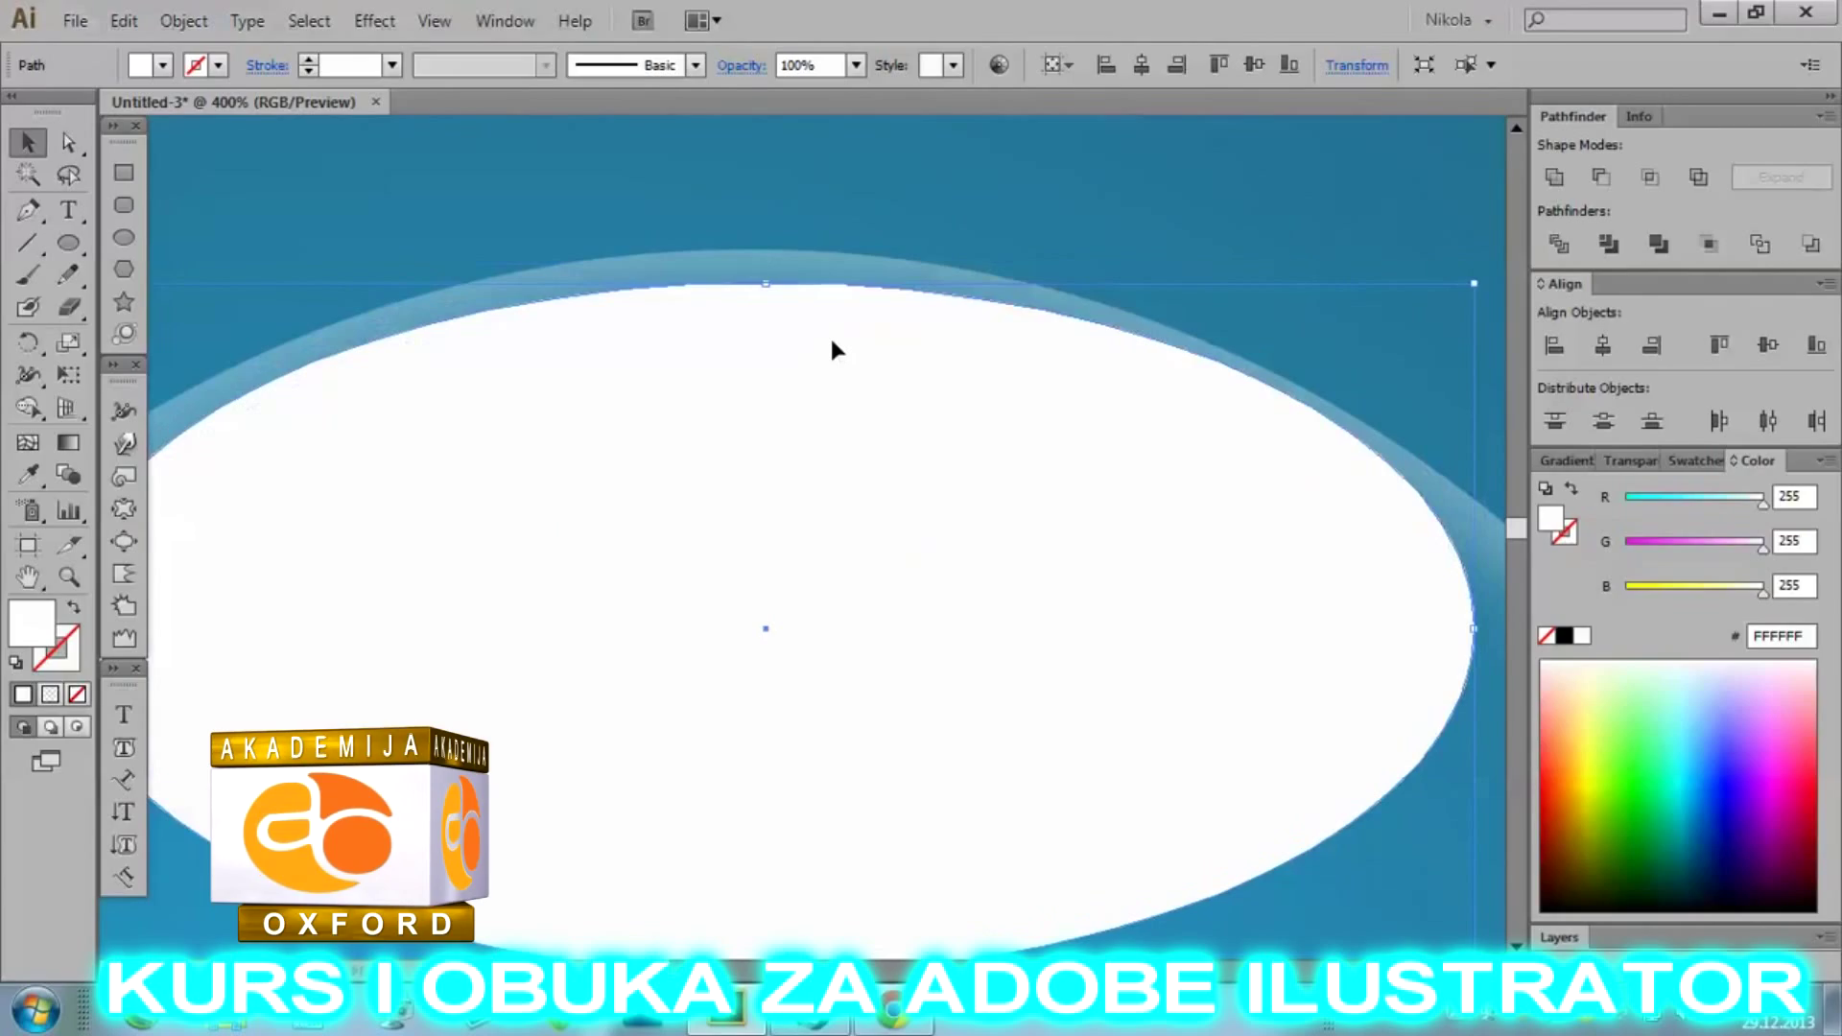
pyautogui.moveTo(773, 288); pyautogui.dragTo(712, 312)
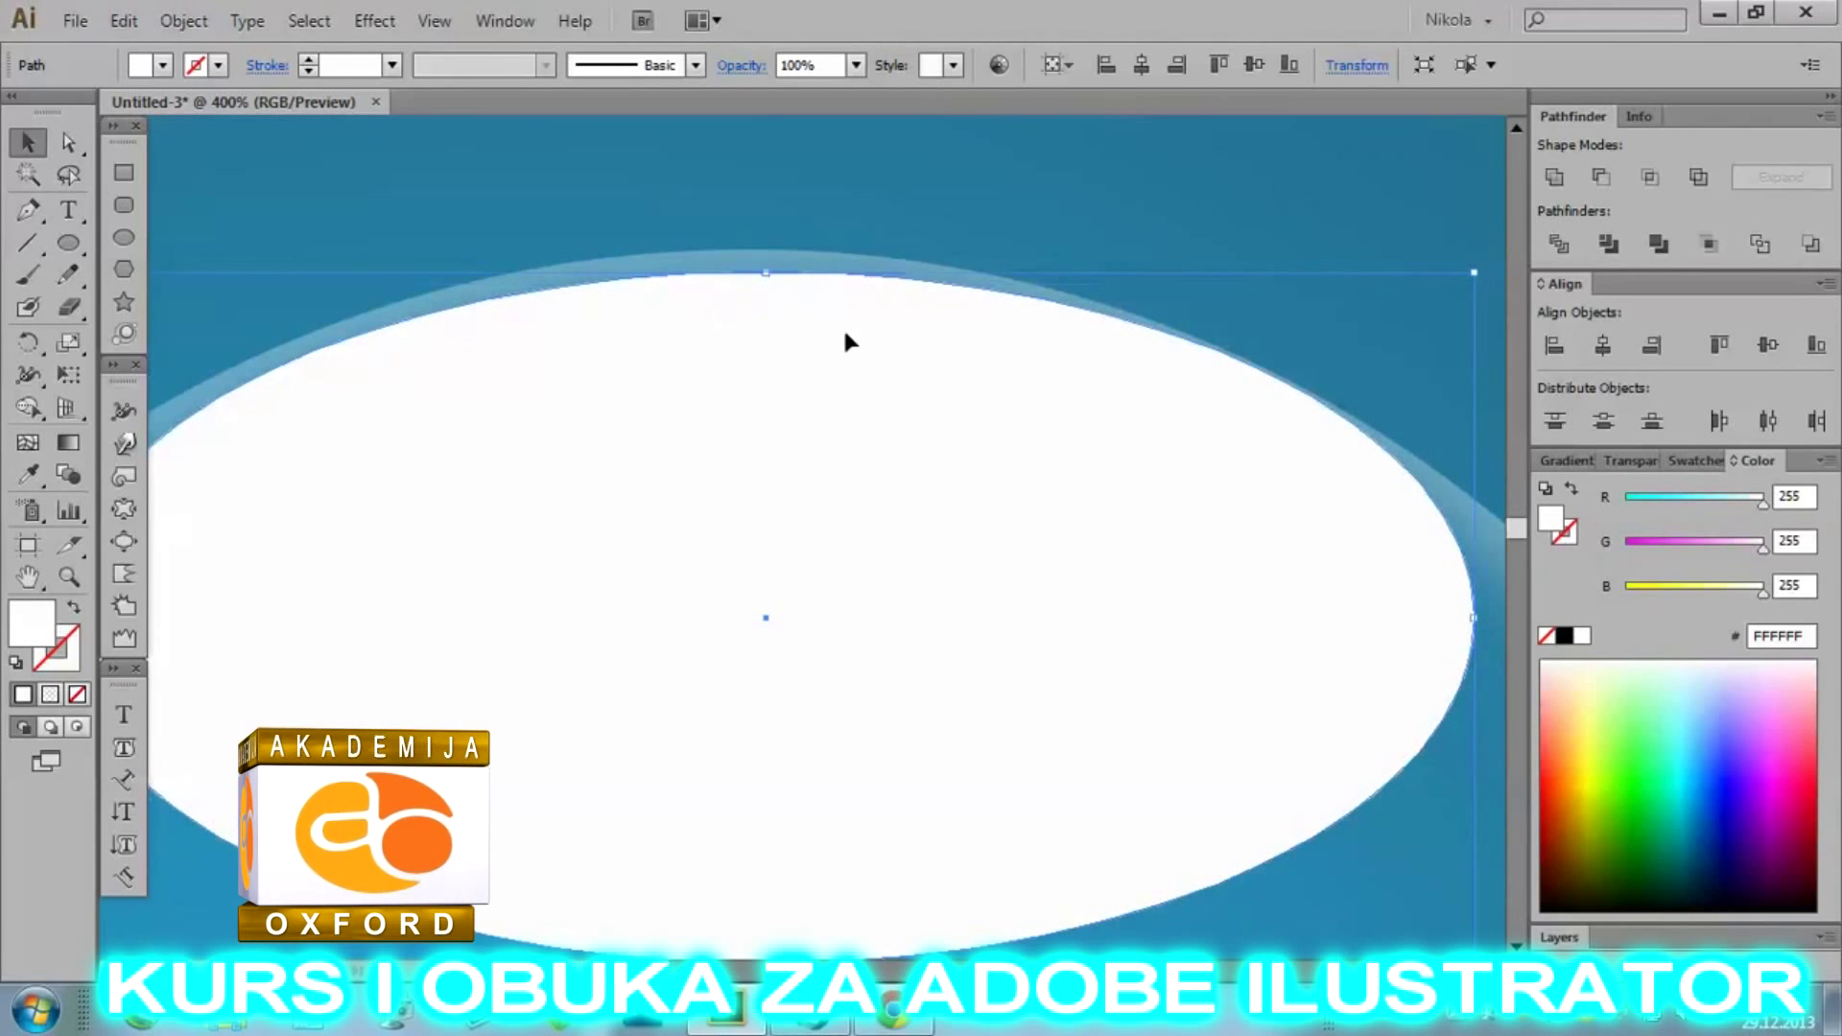
pyautogui.moveTo(845, 332); pyautogui.dragTo(835, 344)
pyautogui.scroll(-1, 835, 343)
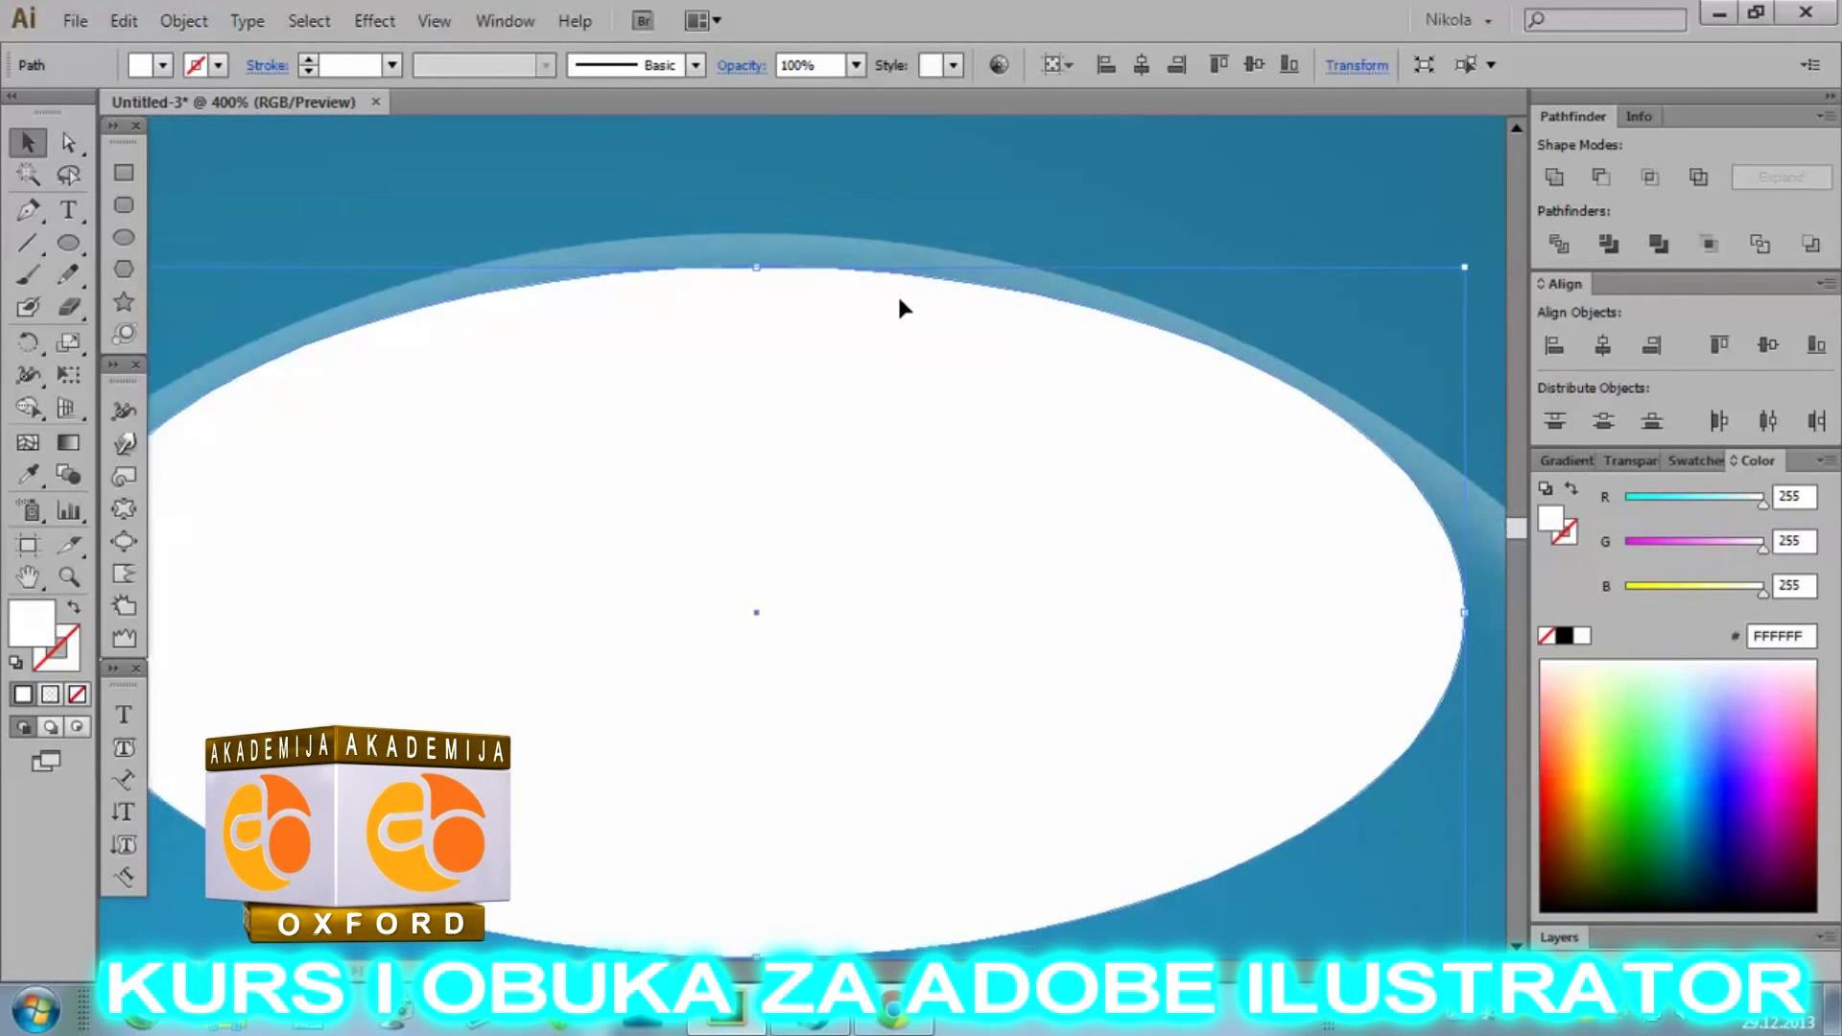
pyautogui.keyDown('alt'); pyautogui.scroll(-4, 898, 301); pyautogui.keyUp('alt')
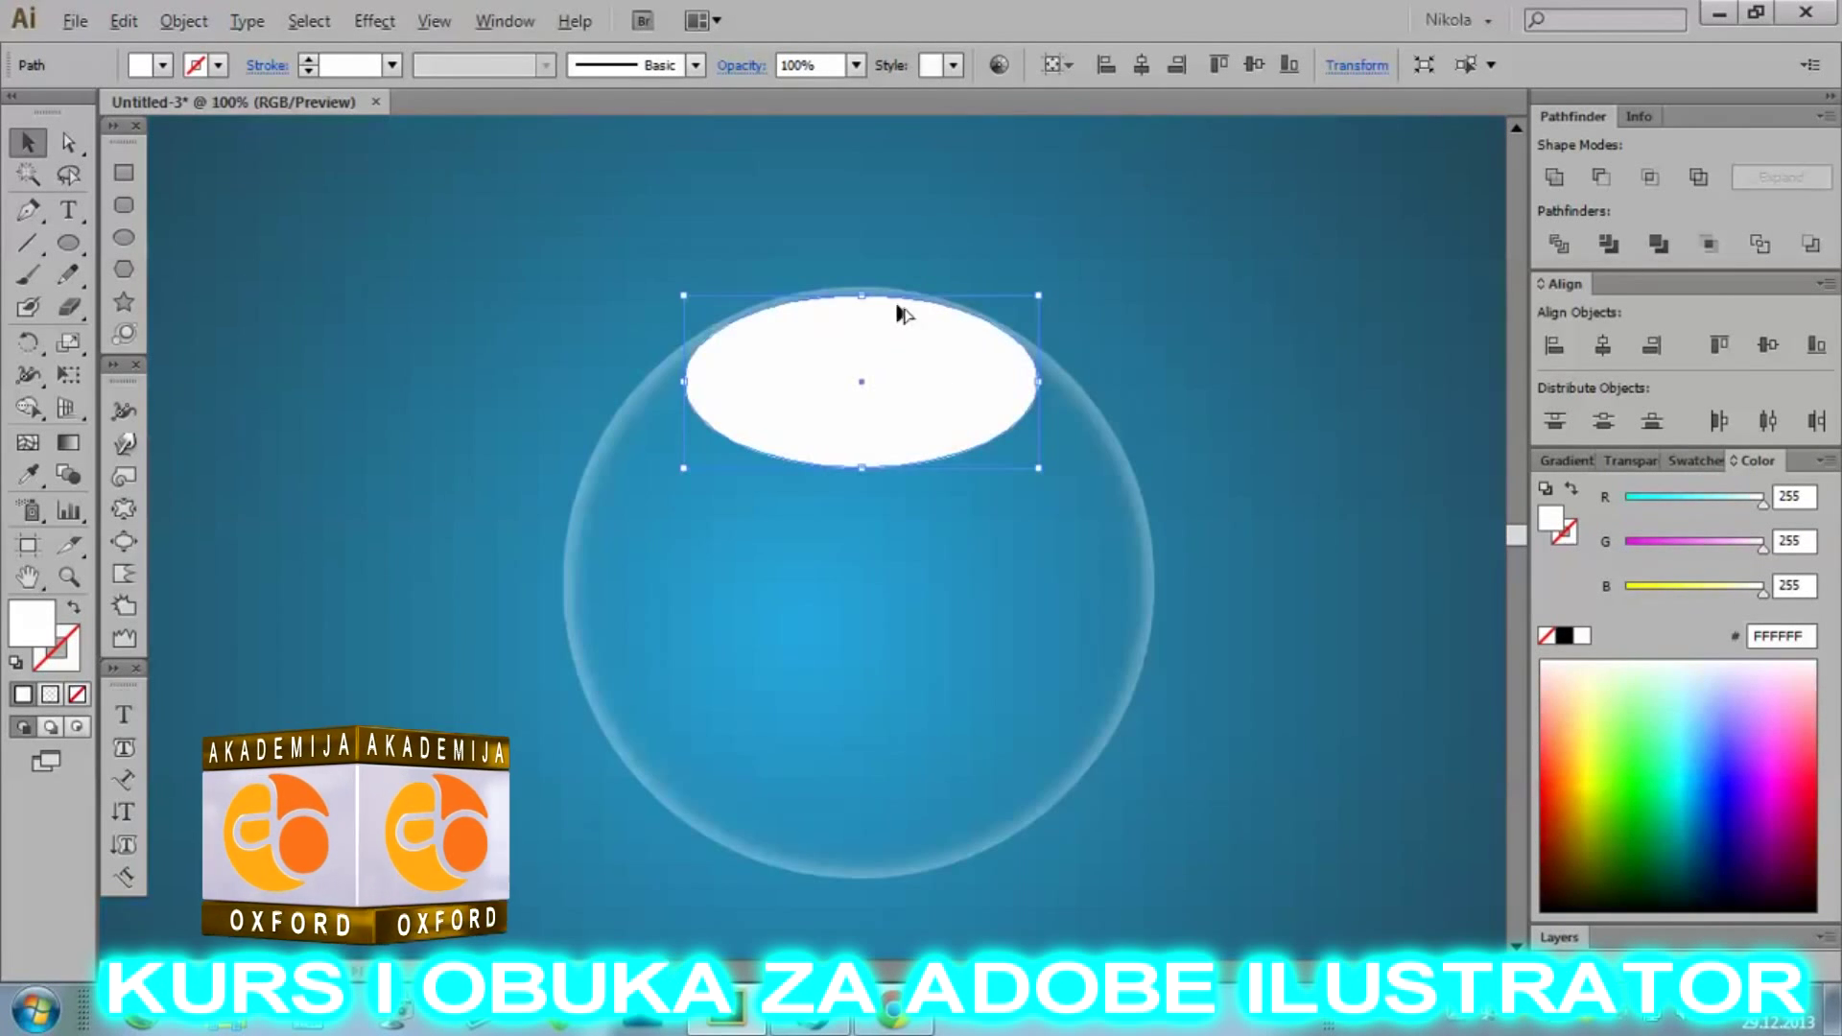
# Centre the white ellipse and the circle horizontally on the artboard.
pyautogui.click(1613, 354)
pyautogui.keyDown('shift'); pyautogui.click(936, 521); pyautogui.keyUp('shift')
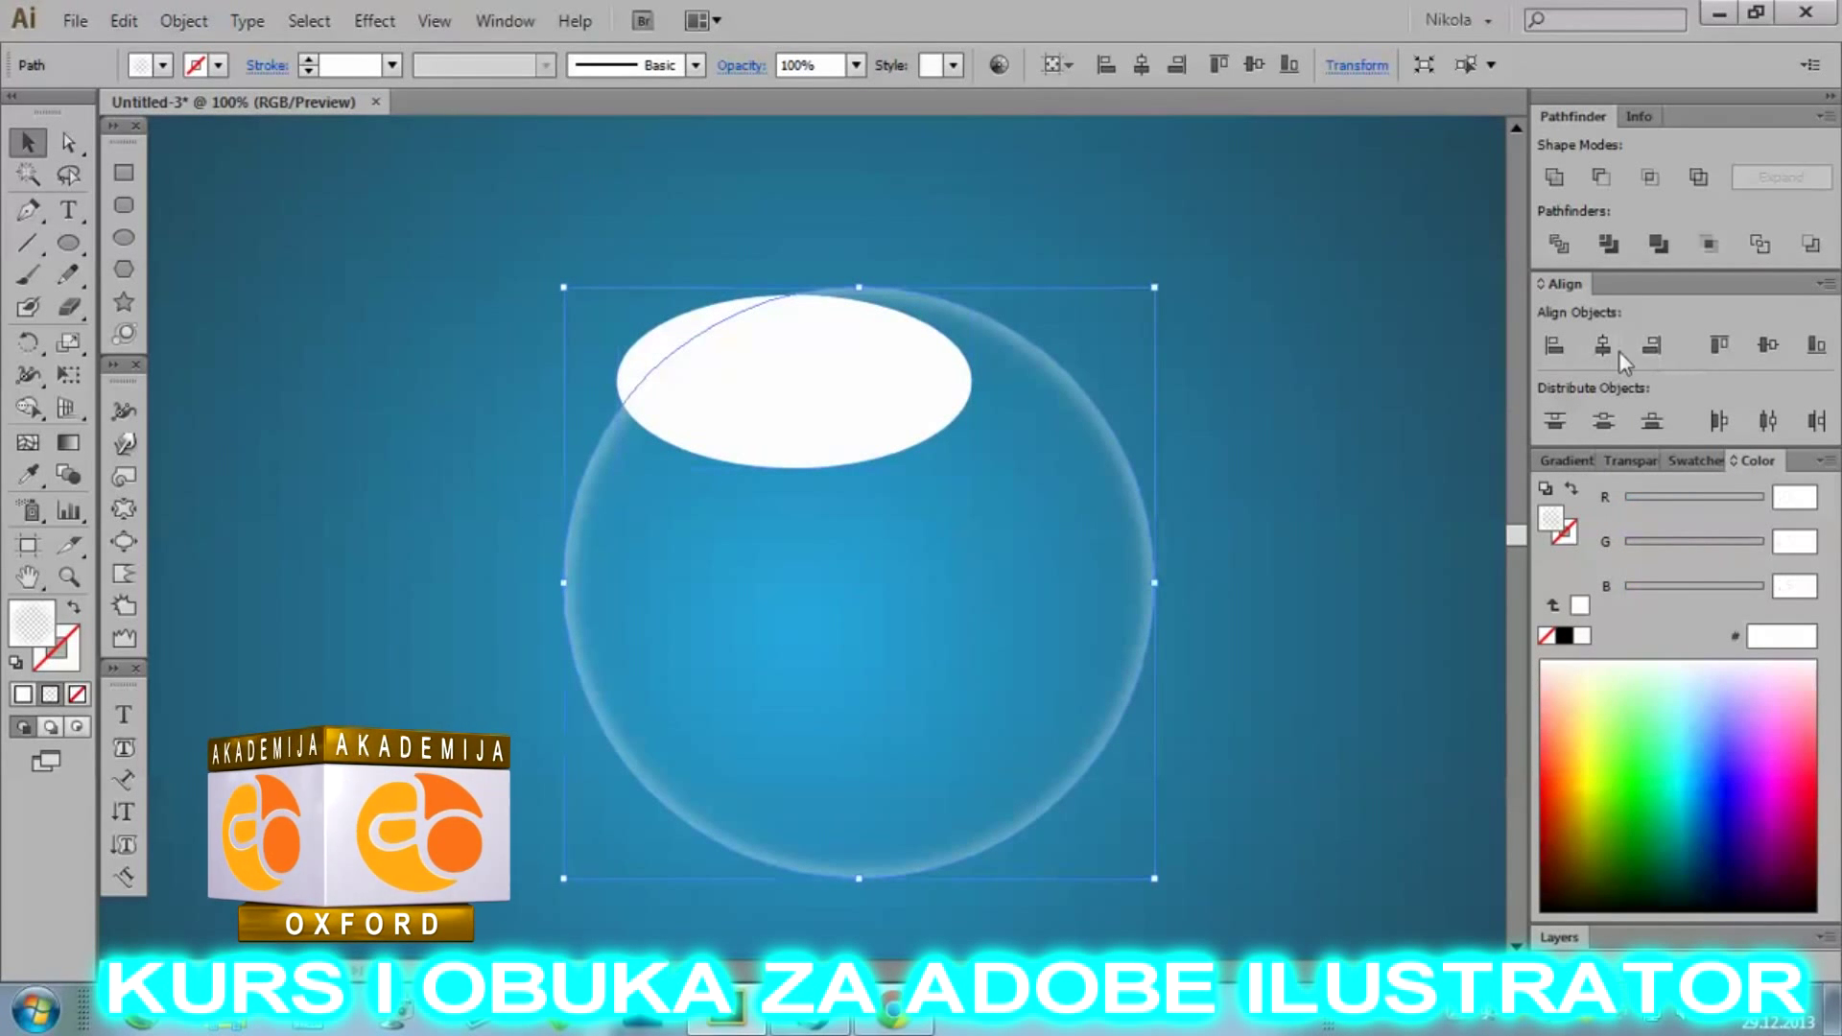
pyautogui.click(1614, 351)
pyautogui.click(1211, 336)
pyautogui.keyDown('alt'); pyautogui.scroll(3, 796, 341); pyautogui.keyUp('alt')
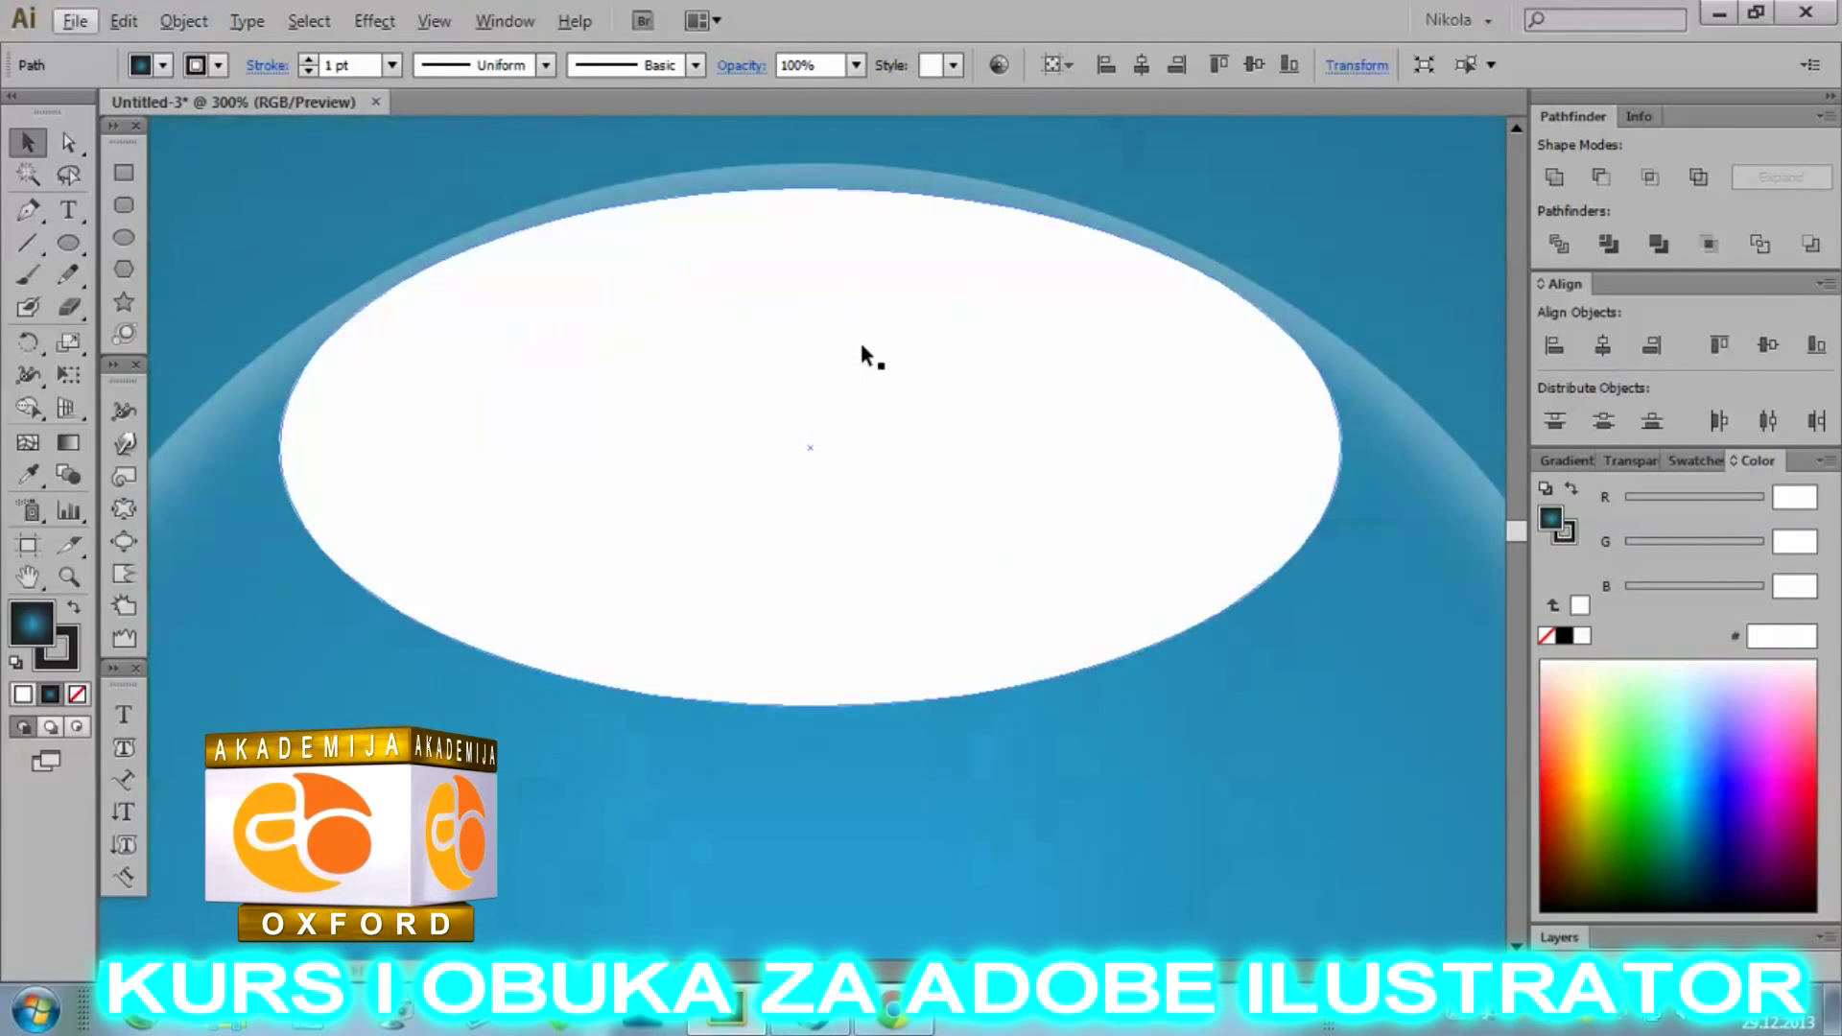
# Apply a gradient fill to the white ellipse and change its type to Linear.
pyautogui.click(862, 355)
pyautogui.keyDown('alt'); pyautogui.scroll(-2, 723, 338); pyautogui.keyUp('alt')
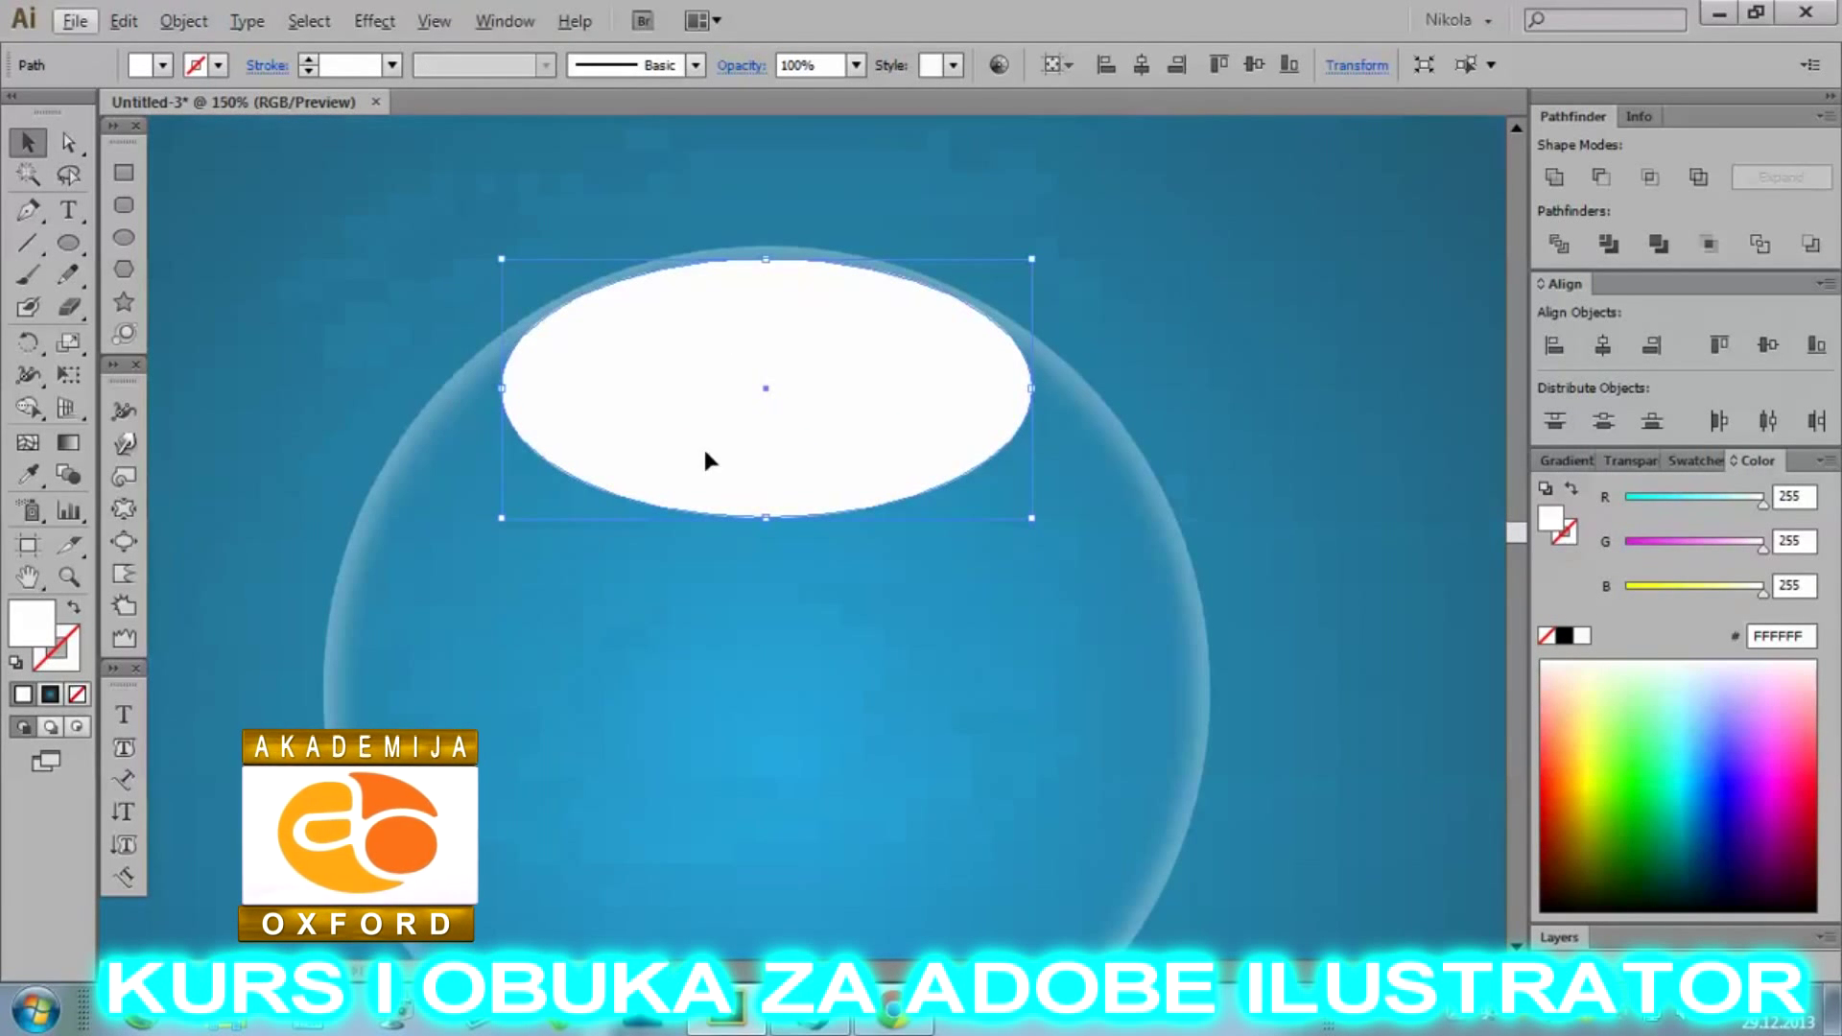
pyautogui.click(71, 447)
pyautogui.click(767, 322)
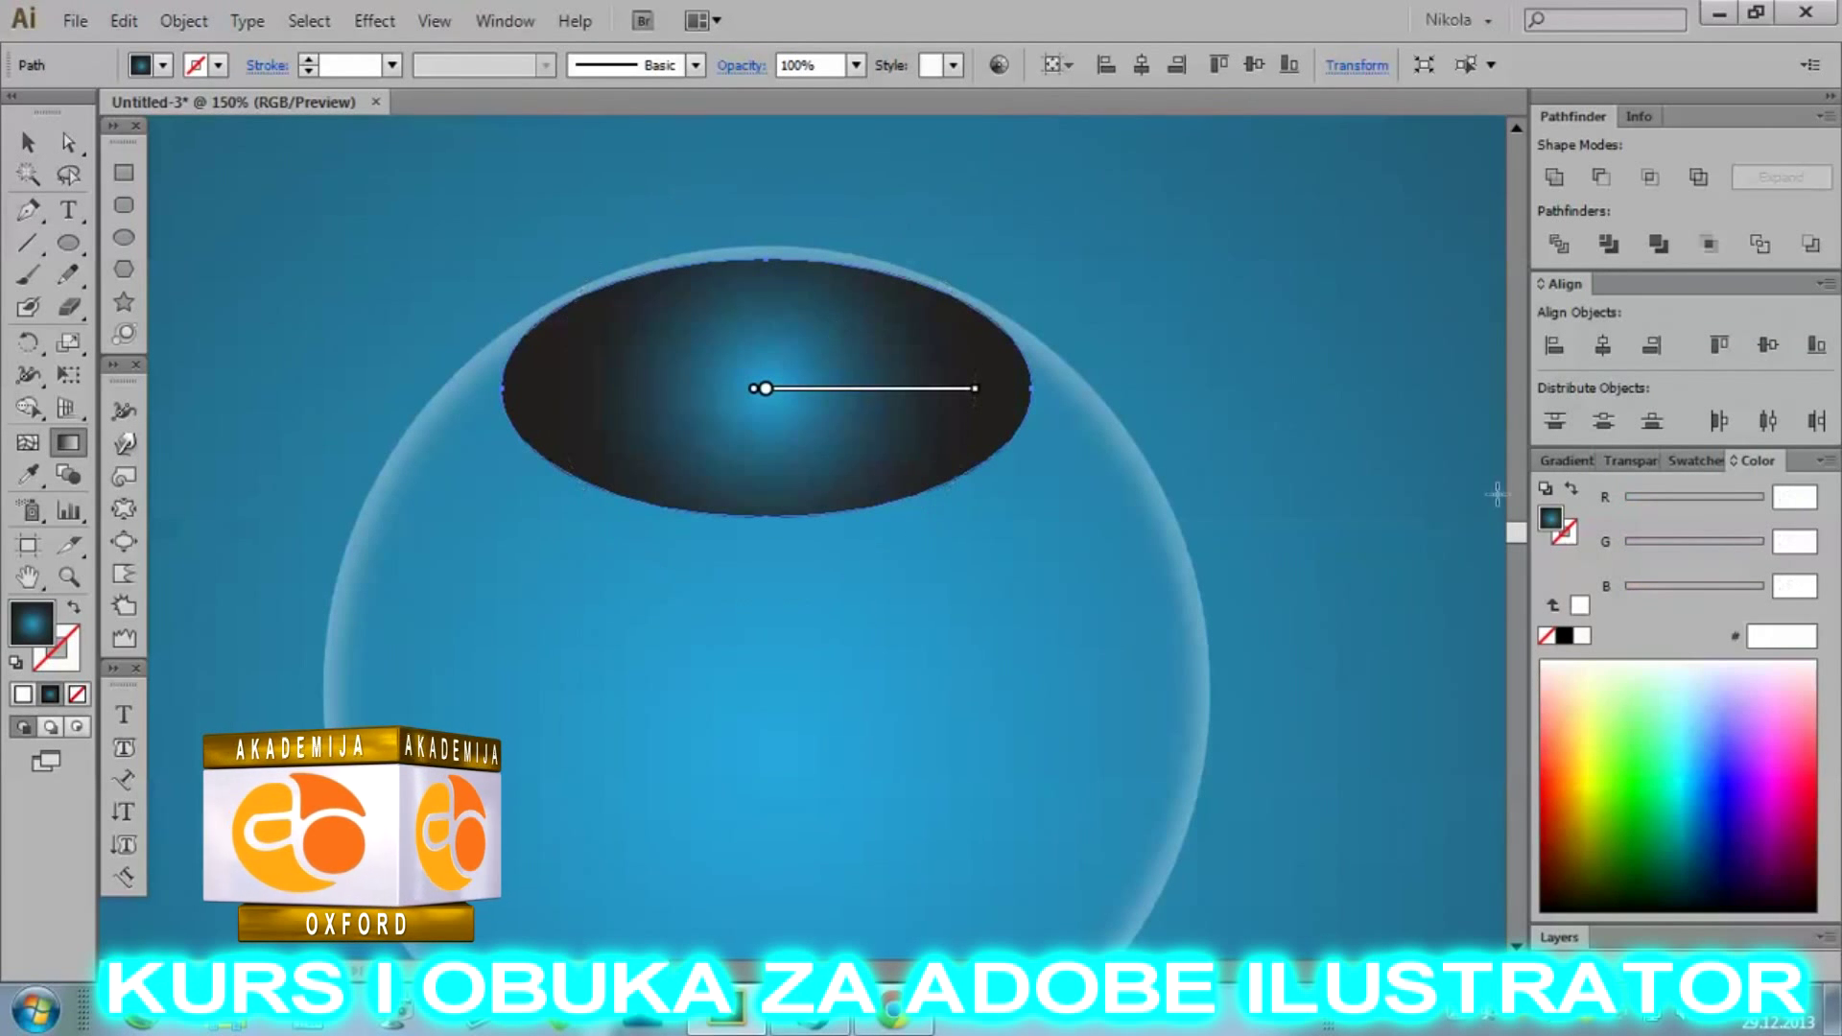
pyautogui.click(1608, 463)
pyautogui.click(1741, 494)
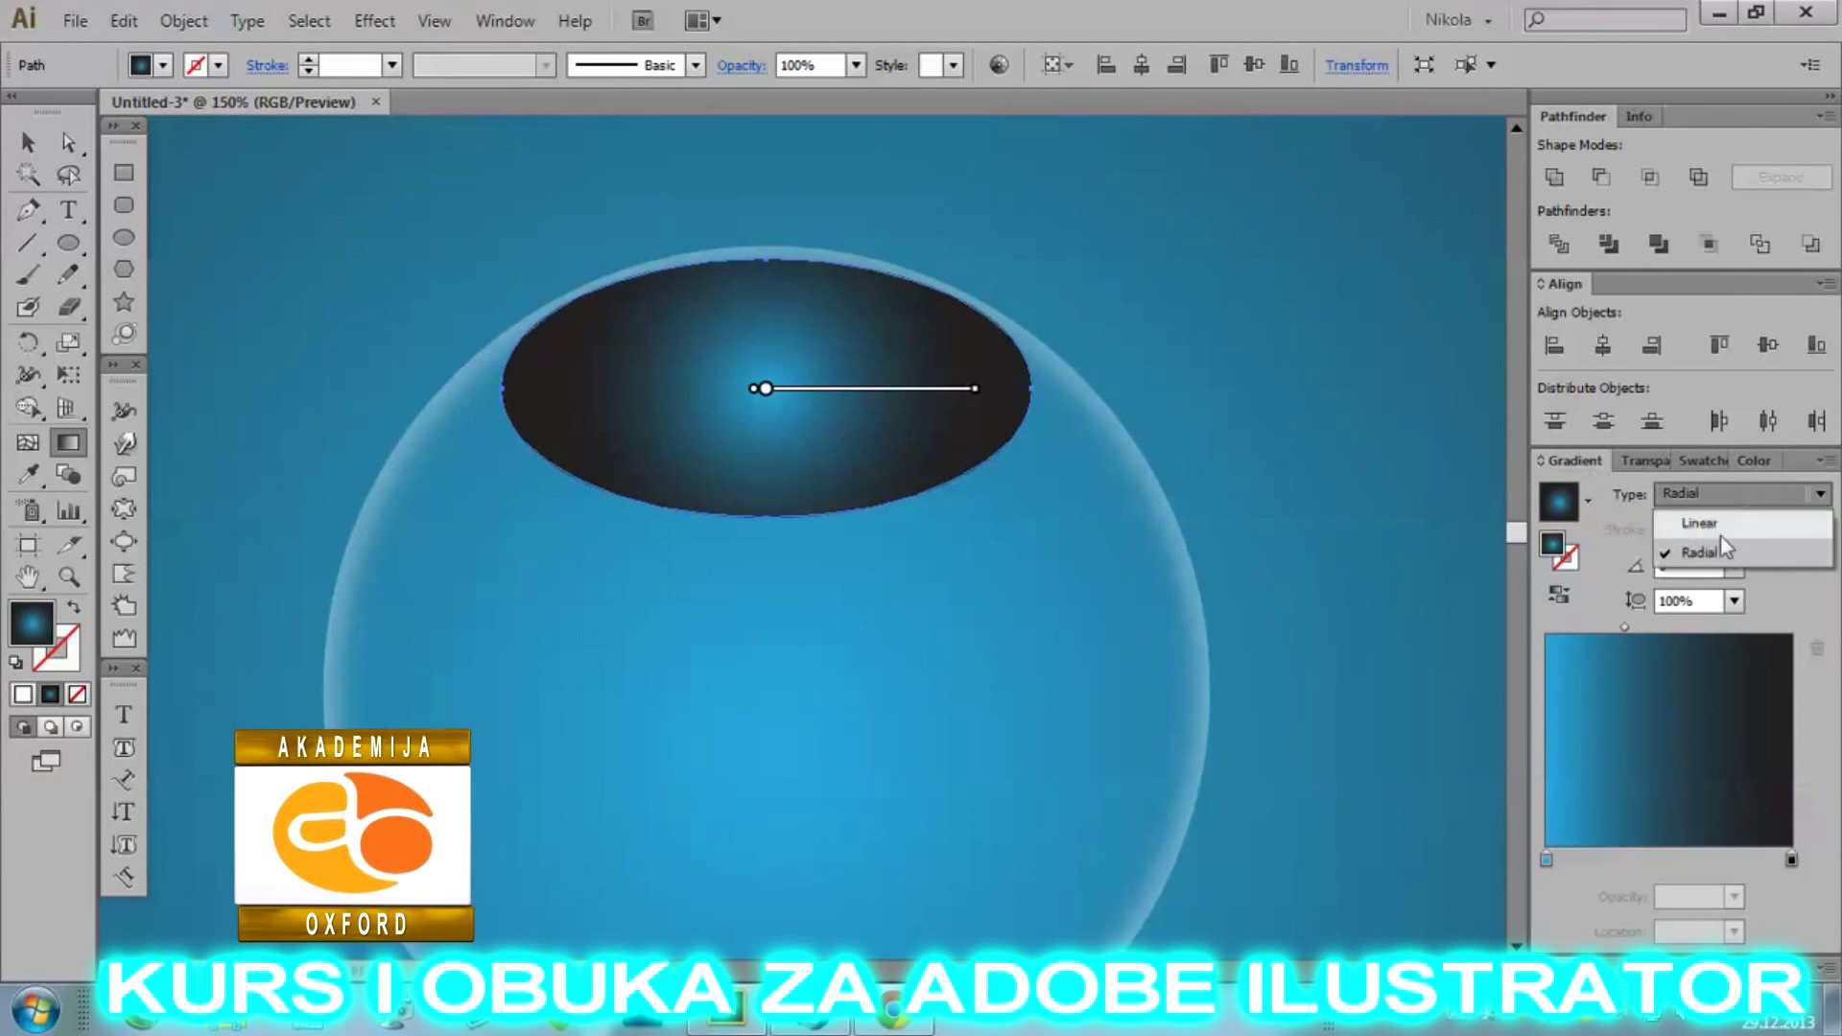
pyautogui.click(1706, 519)
# Set both end stops of the ellipse's linear gradient to white.
pyautogui.doubleClick(1790, 859)
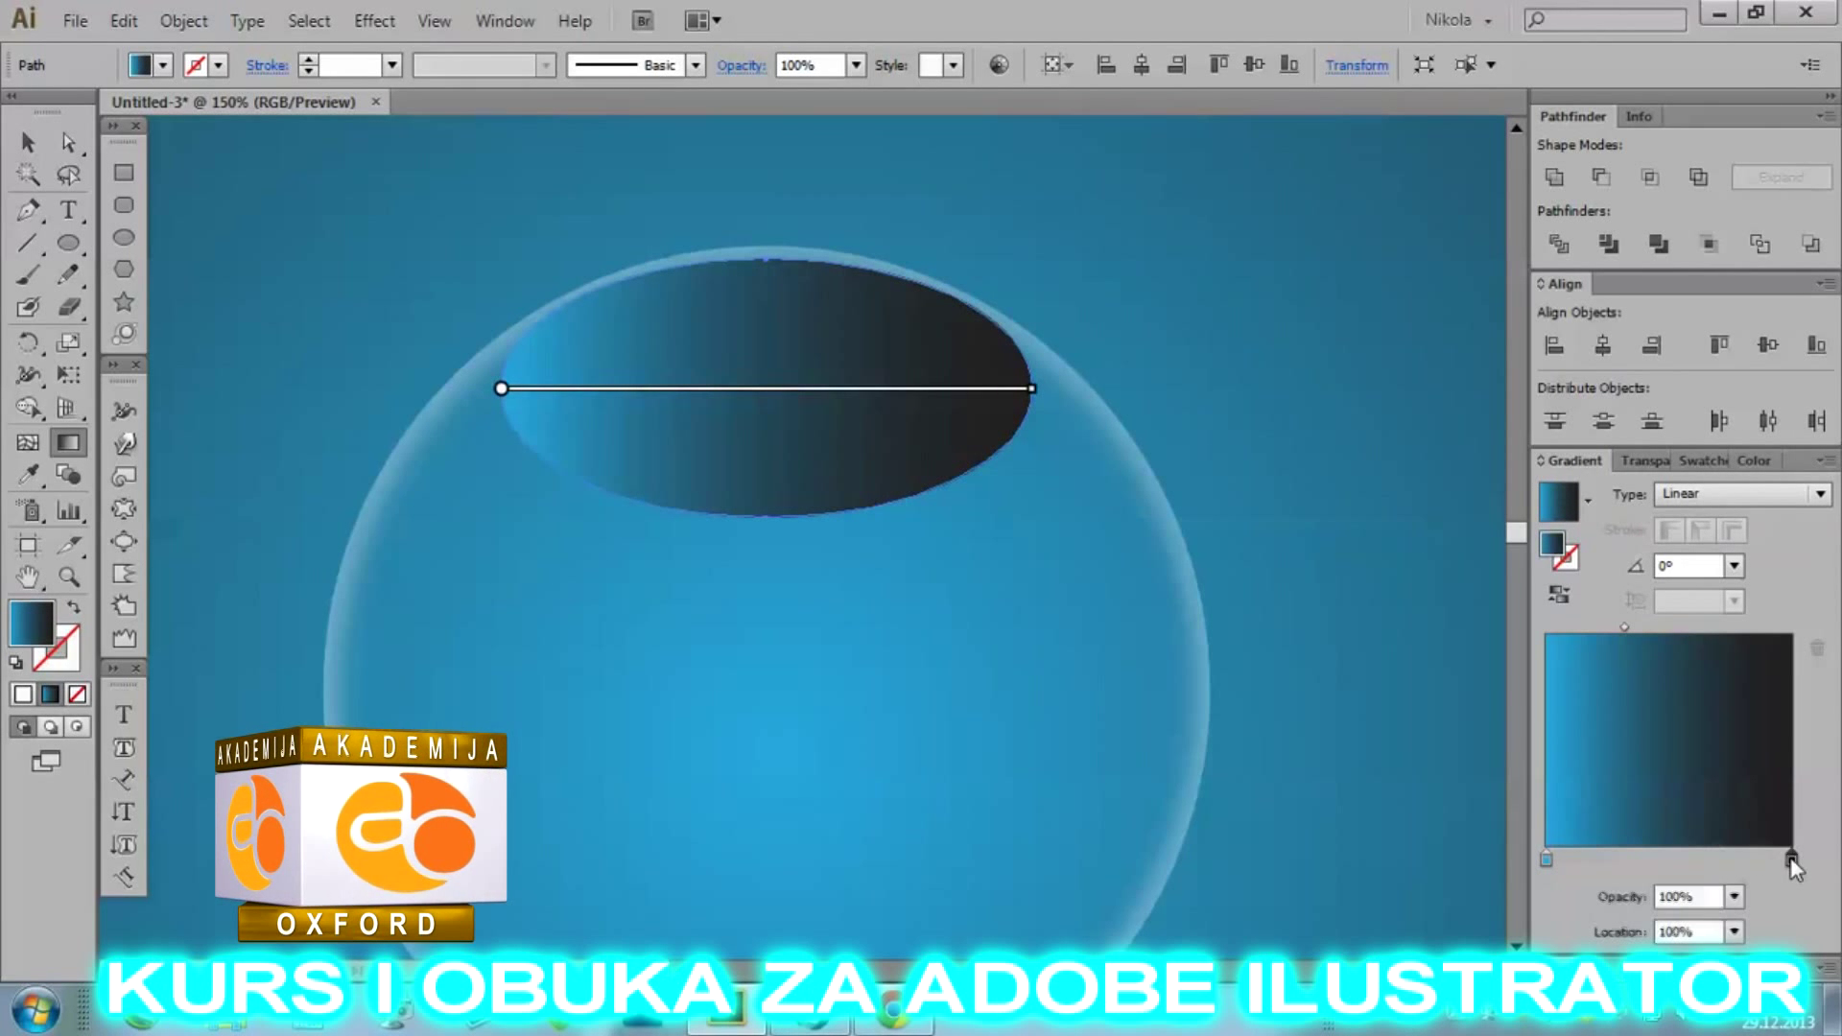
pyautogui.click(1502, 548)
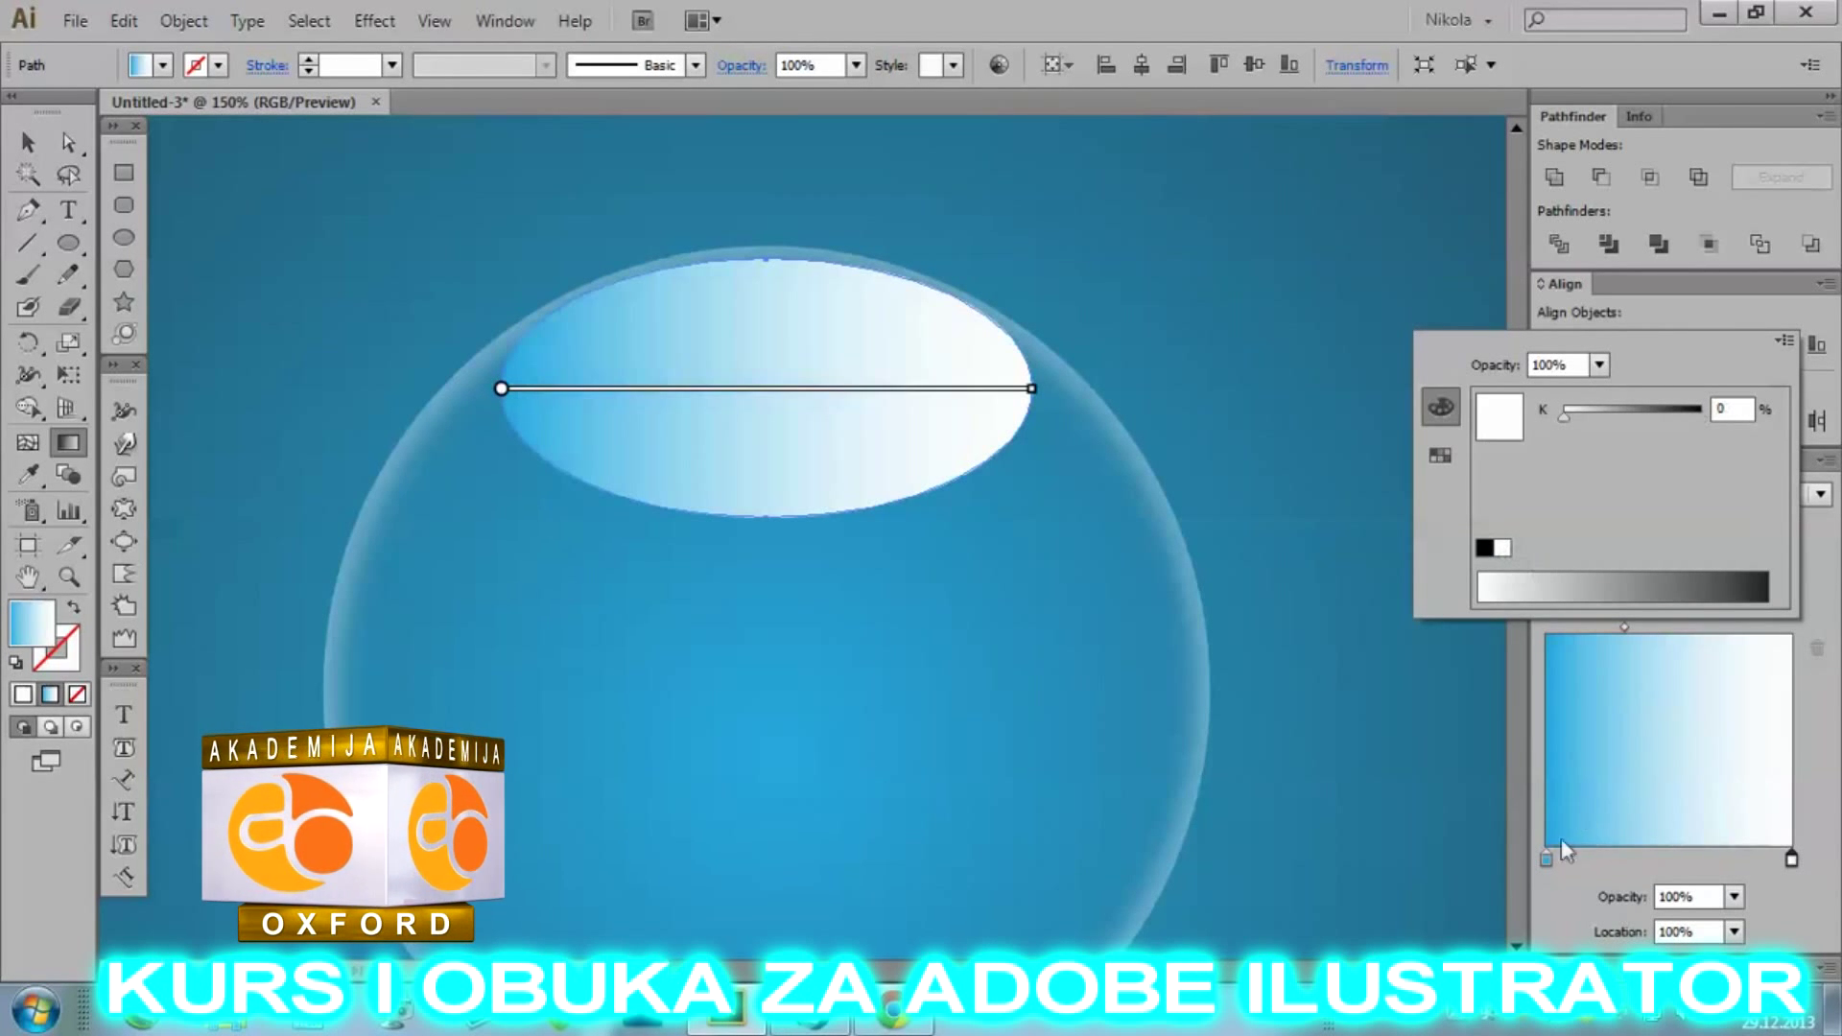
pyautogui.click(1546, 858)
pyautogui.doubleClick(1545, 859)
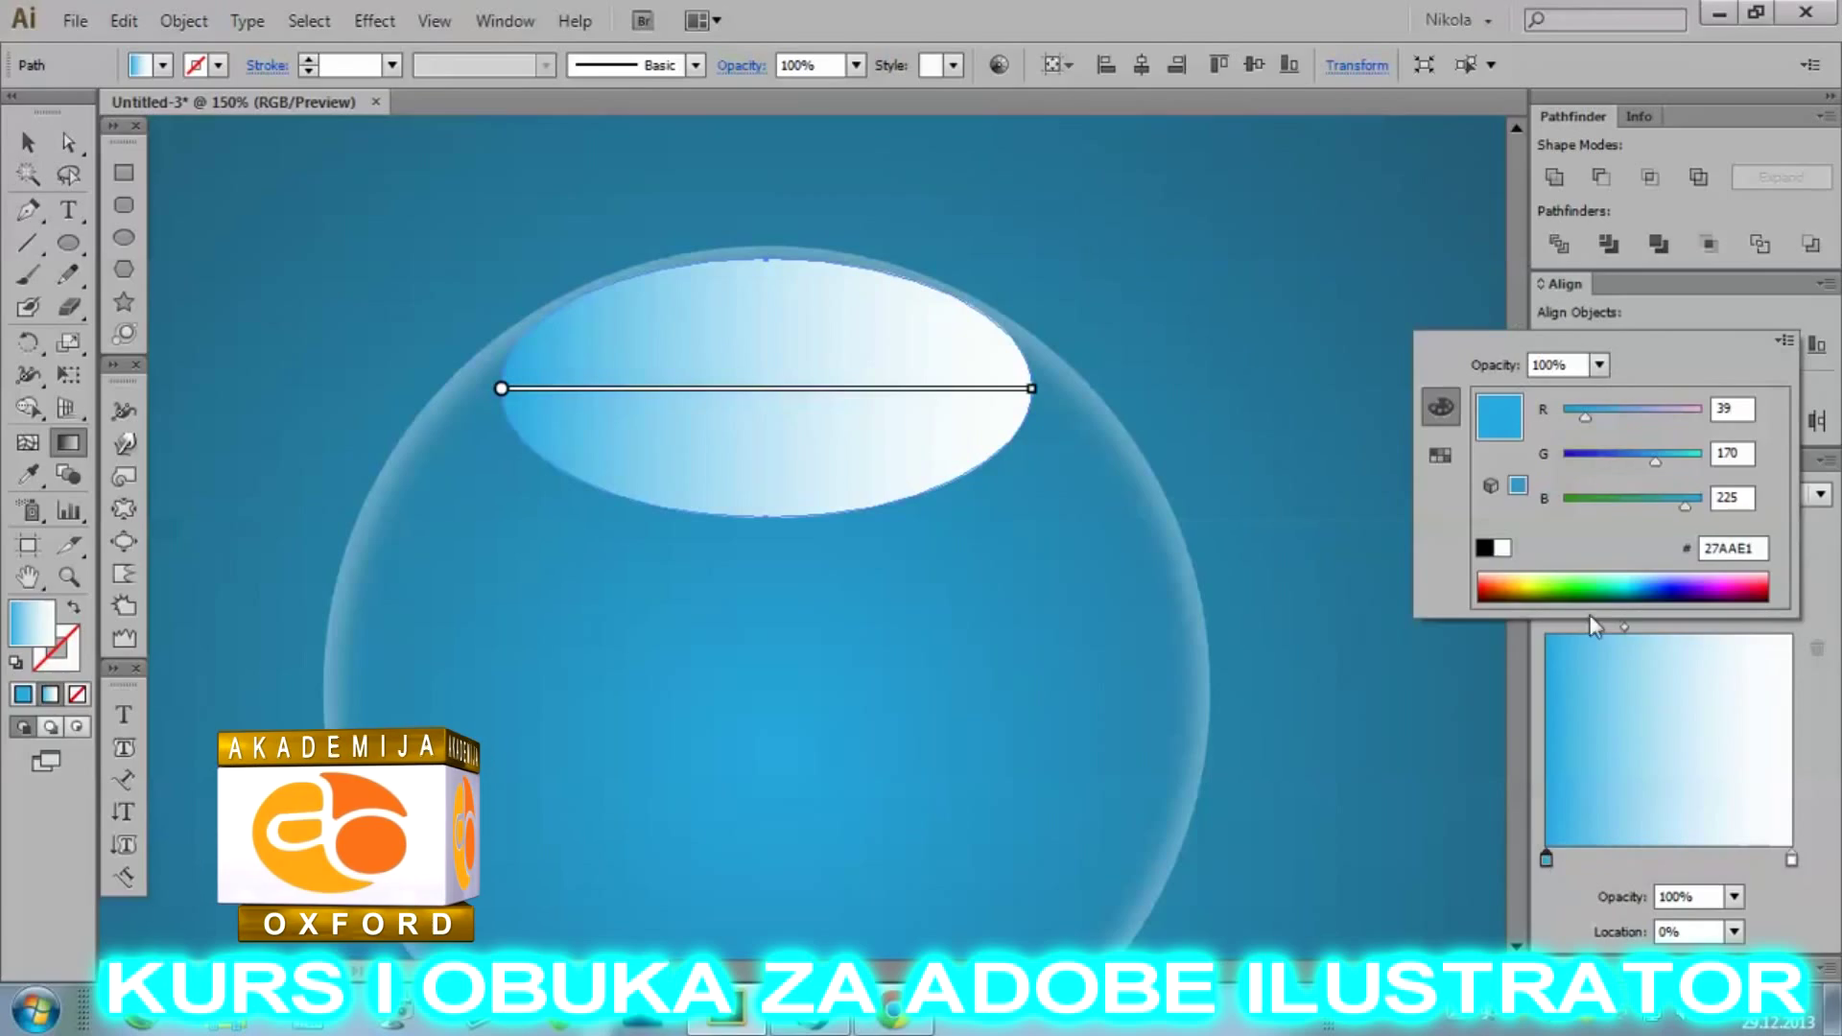
pyautogui.click(1503, 547)
pyautogui.click(751, 206)
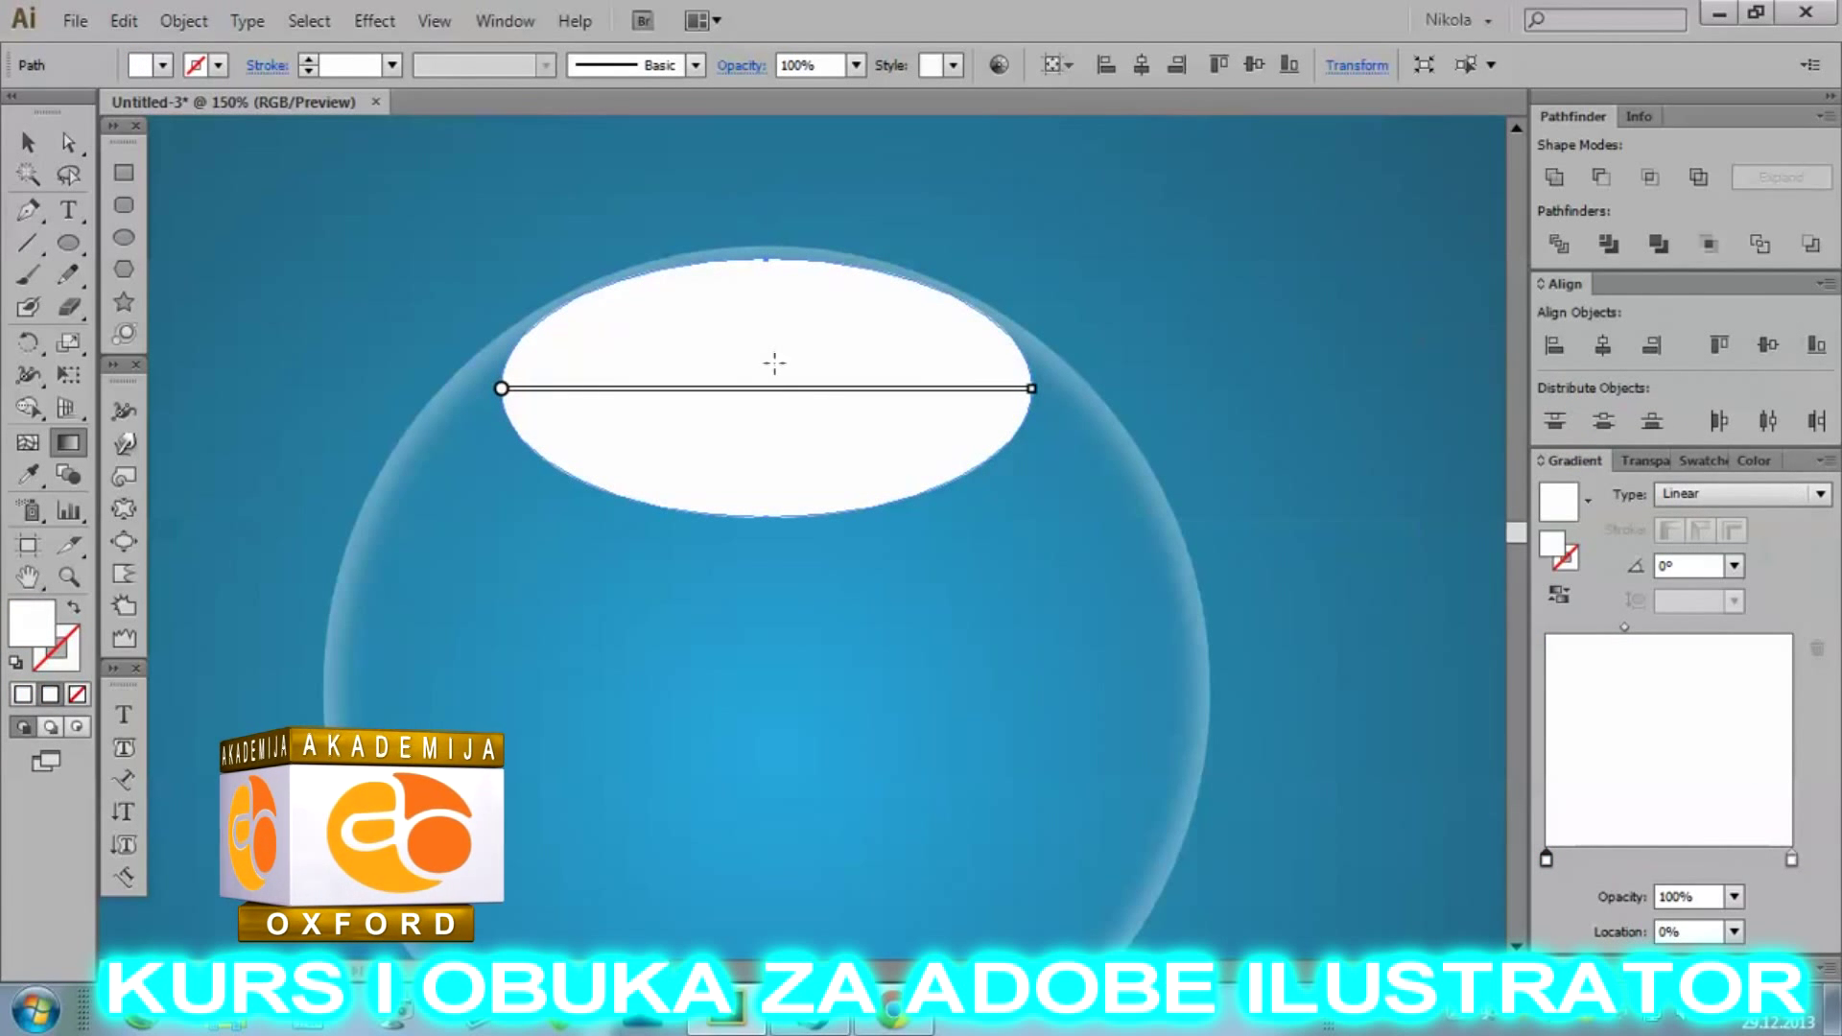
# Run the ellipse's gradient downwards from above its top edge at about -89.1°, with the end stop at 0% opacity.
pyautogui.moveTo(778, 204); pyautogui.dragTo(775, 457)
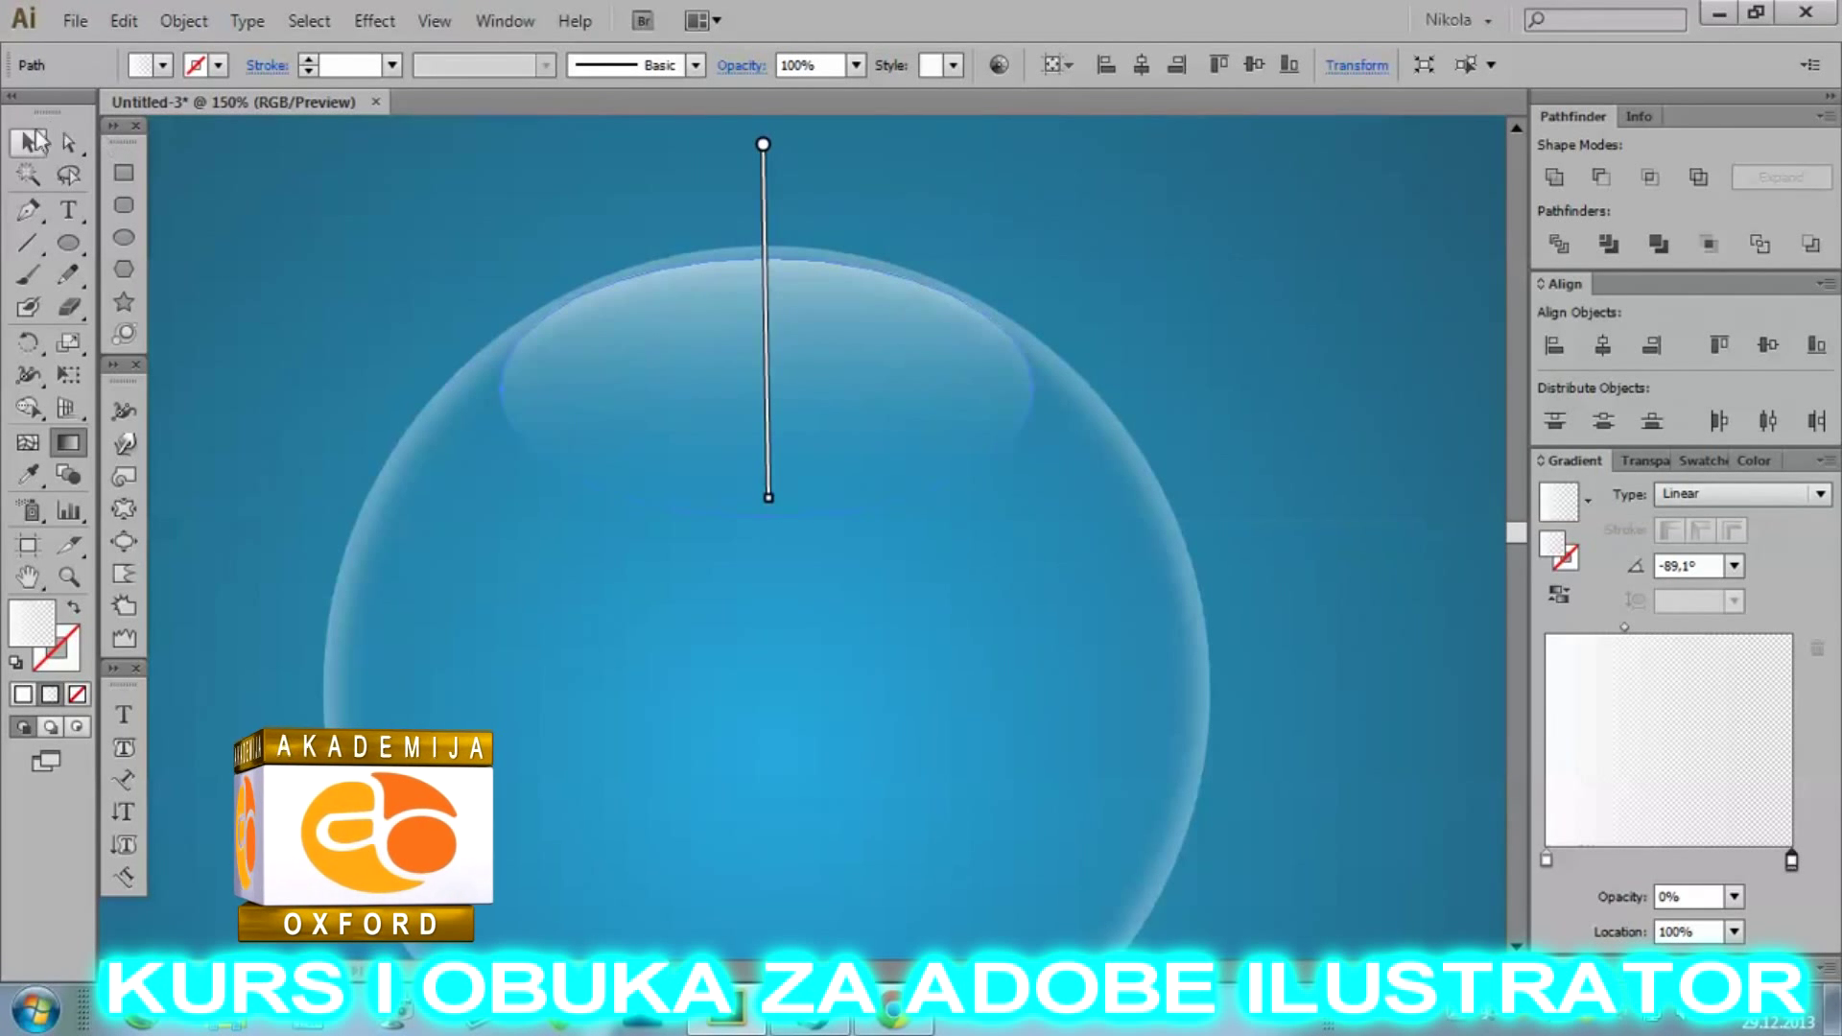
pyautogui.press('v')
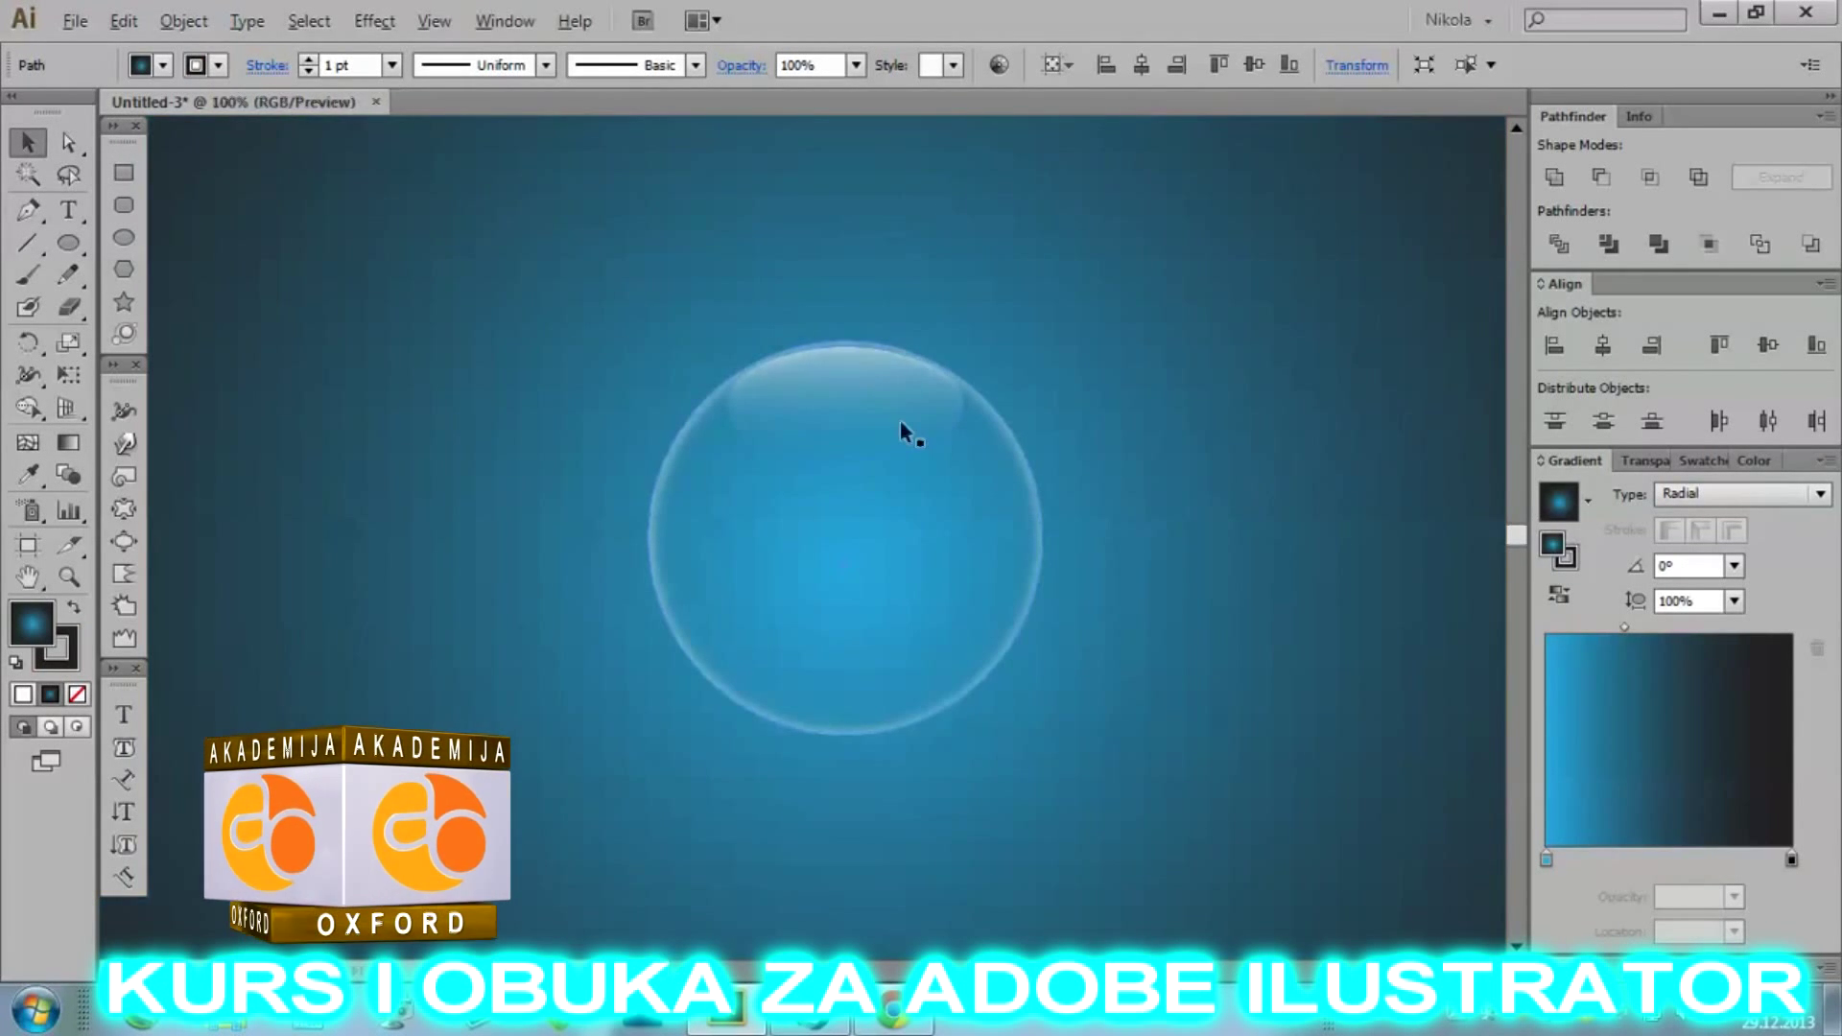
pyautogui.scroll(2, 899, 422)
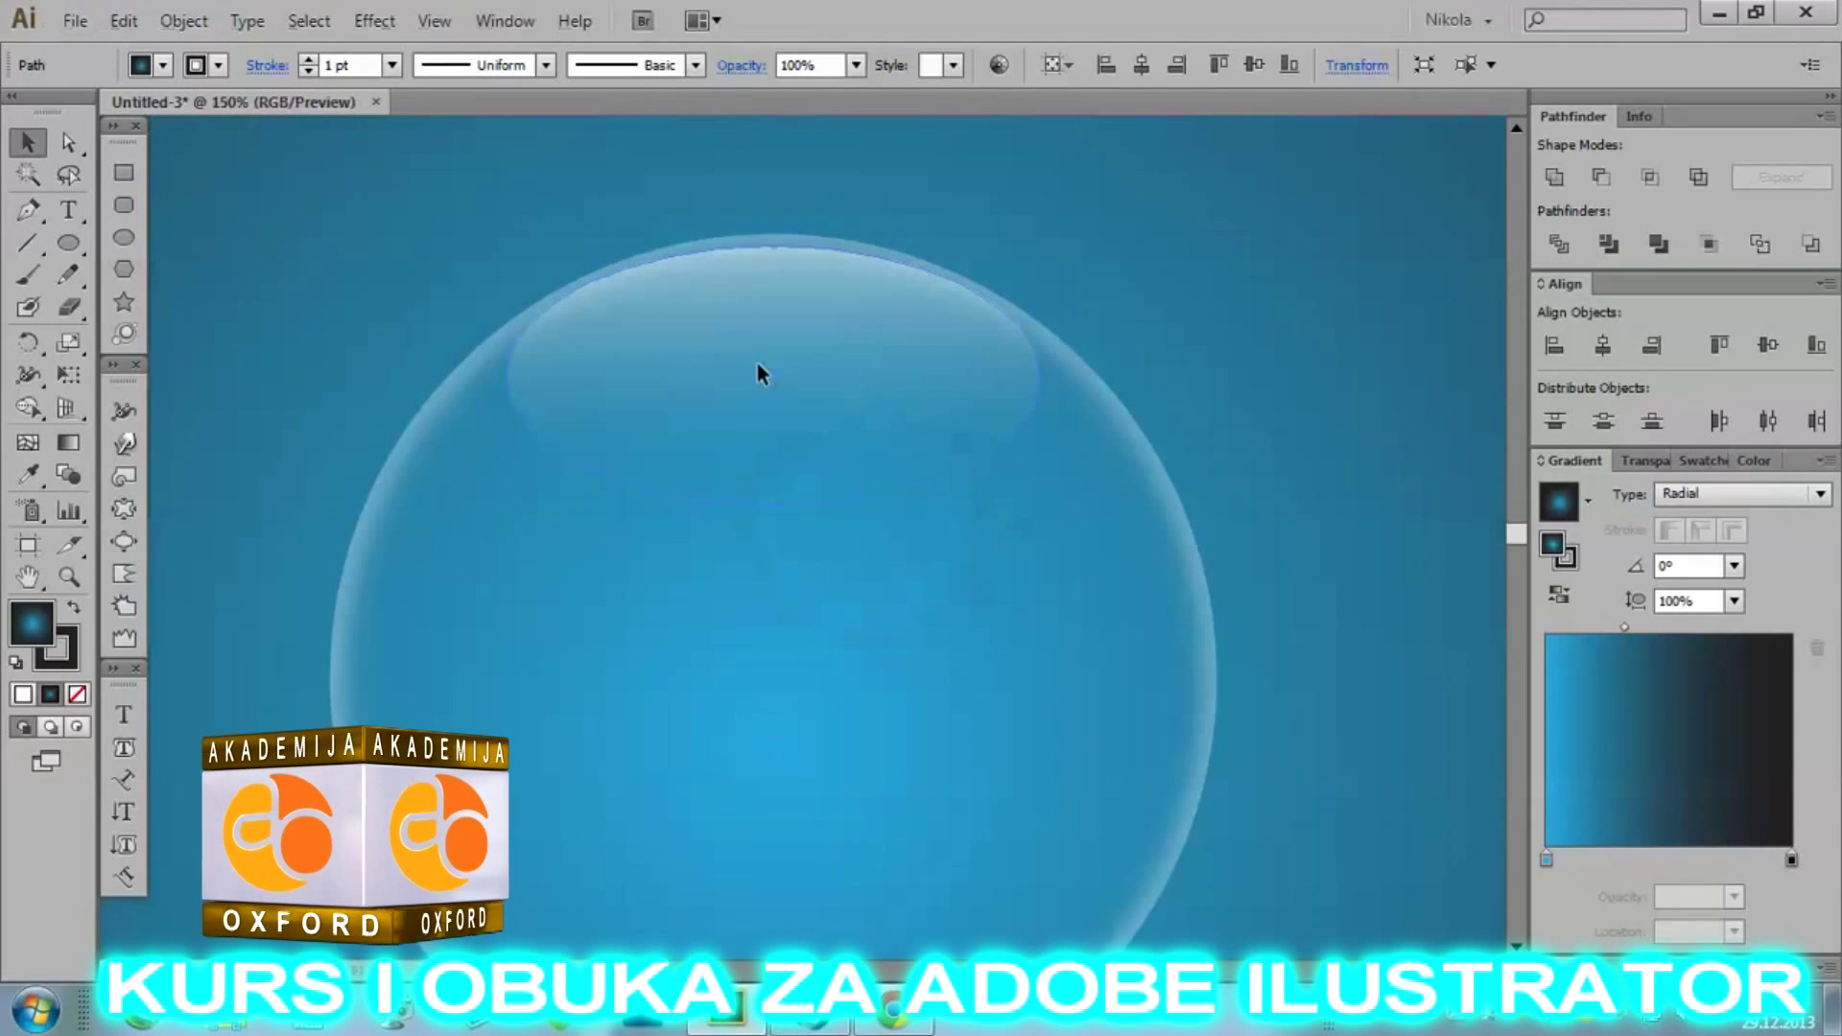
# Raise the highlight ellipse's bottom anchor point to about Y 627 px with Direct Selection, curving its lower edge upwards.
pyautogui.click(757, 362)
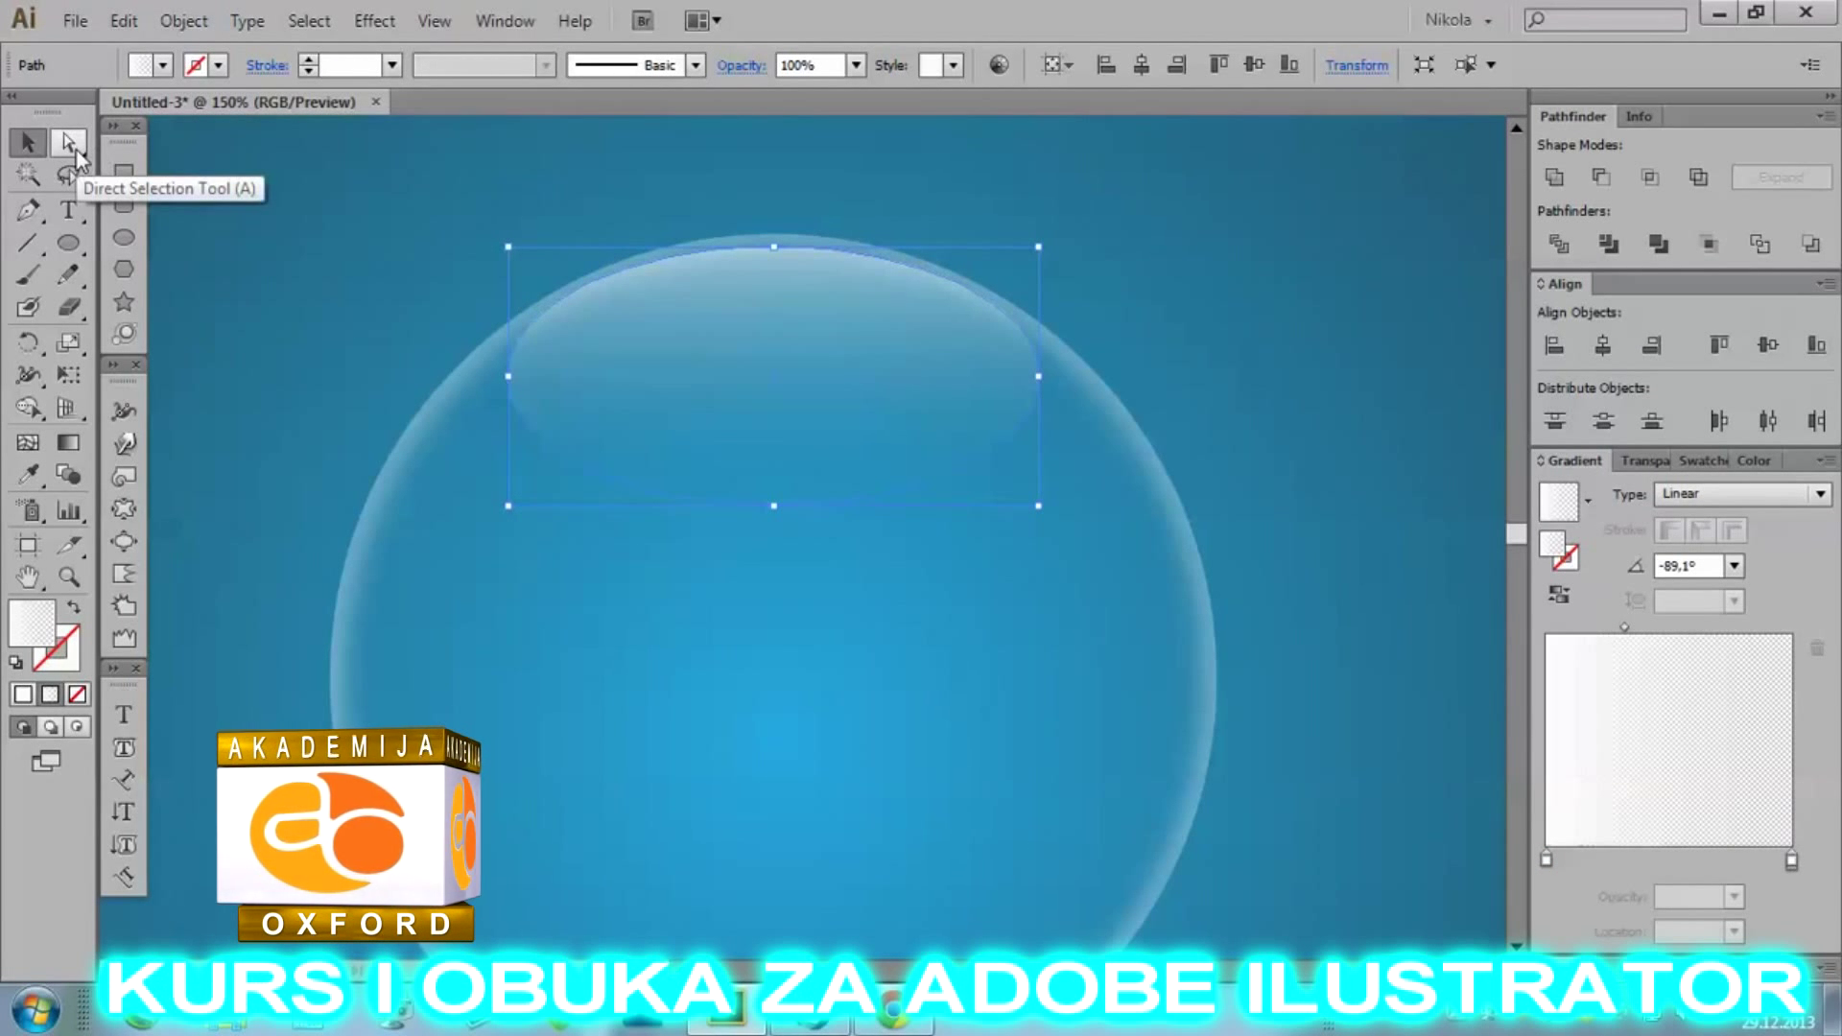
pyautogui.click(75, 151)
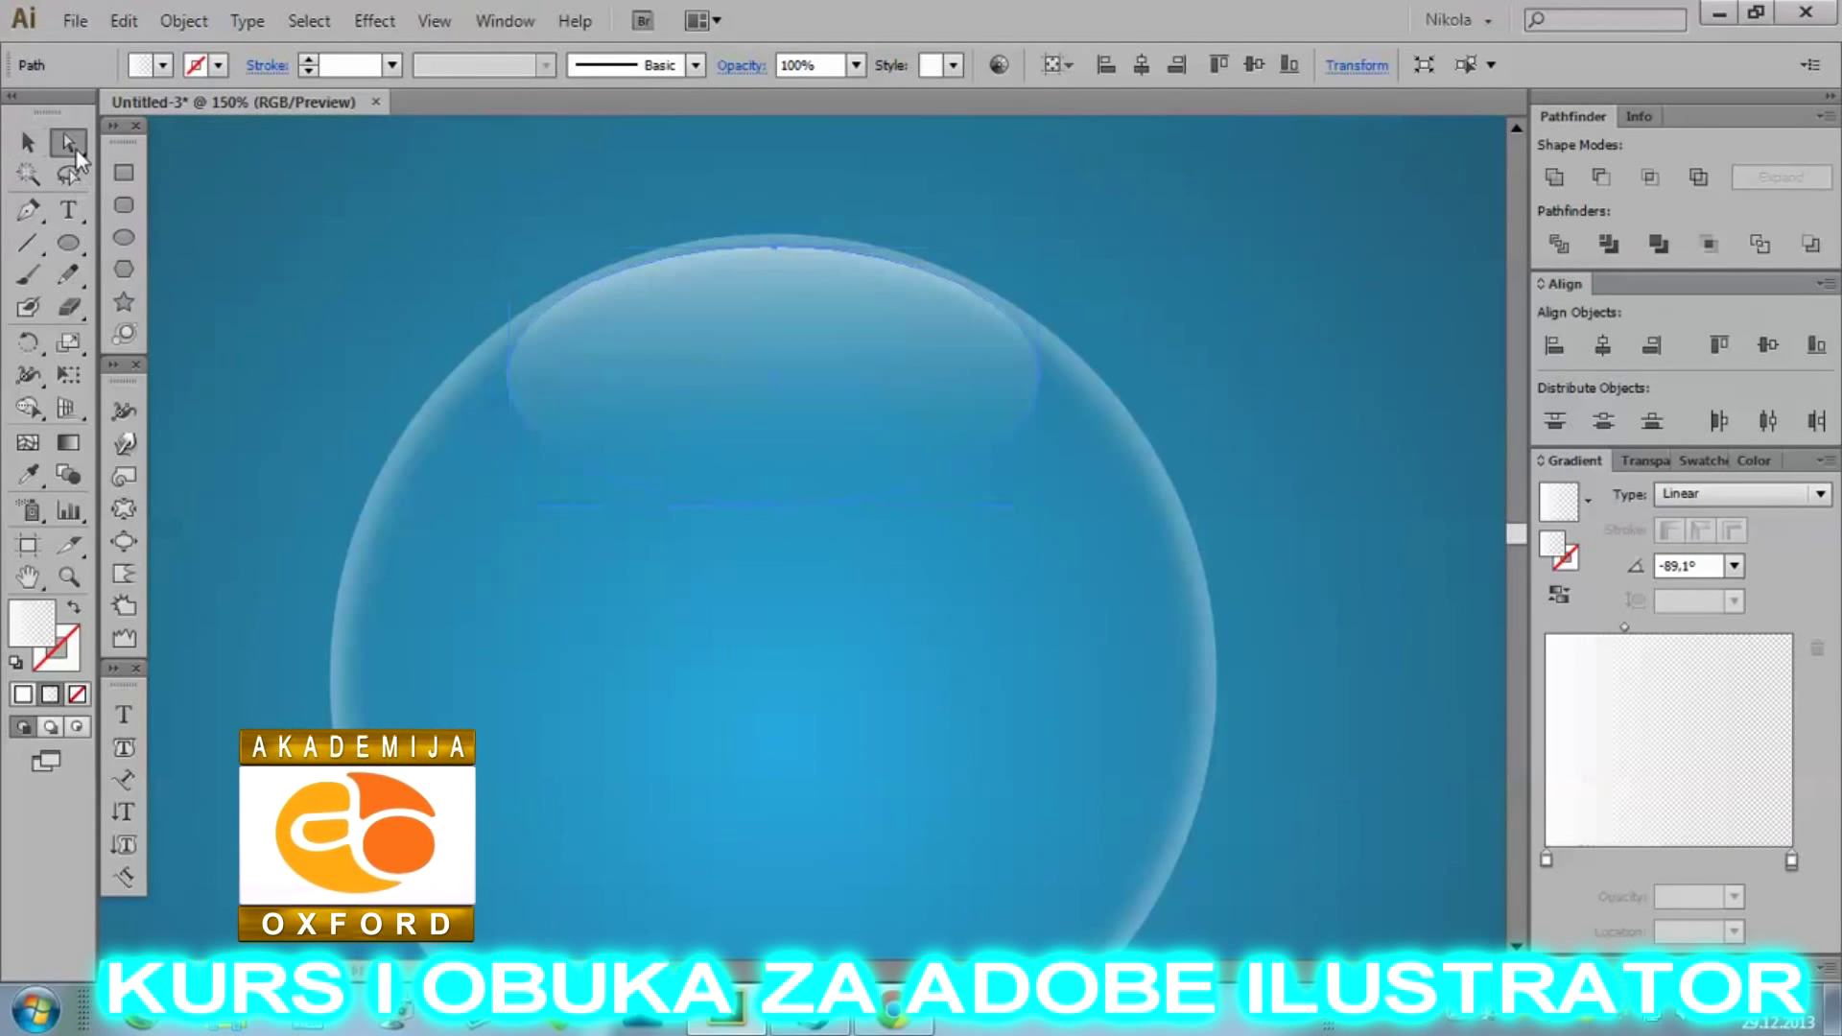
pyautogui.click(769, 509)
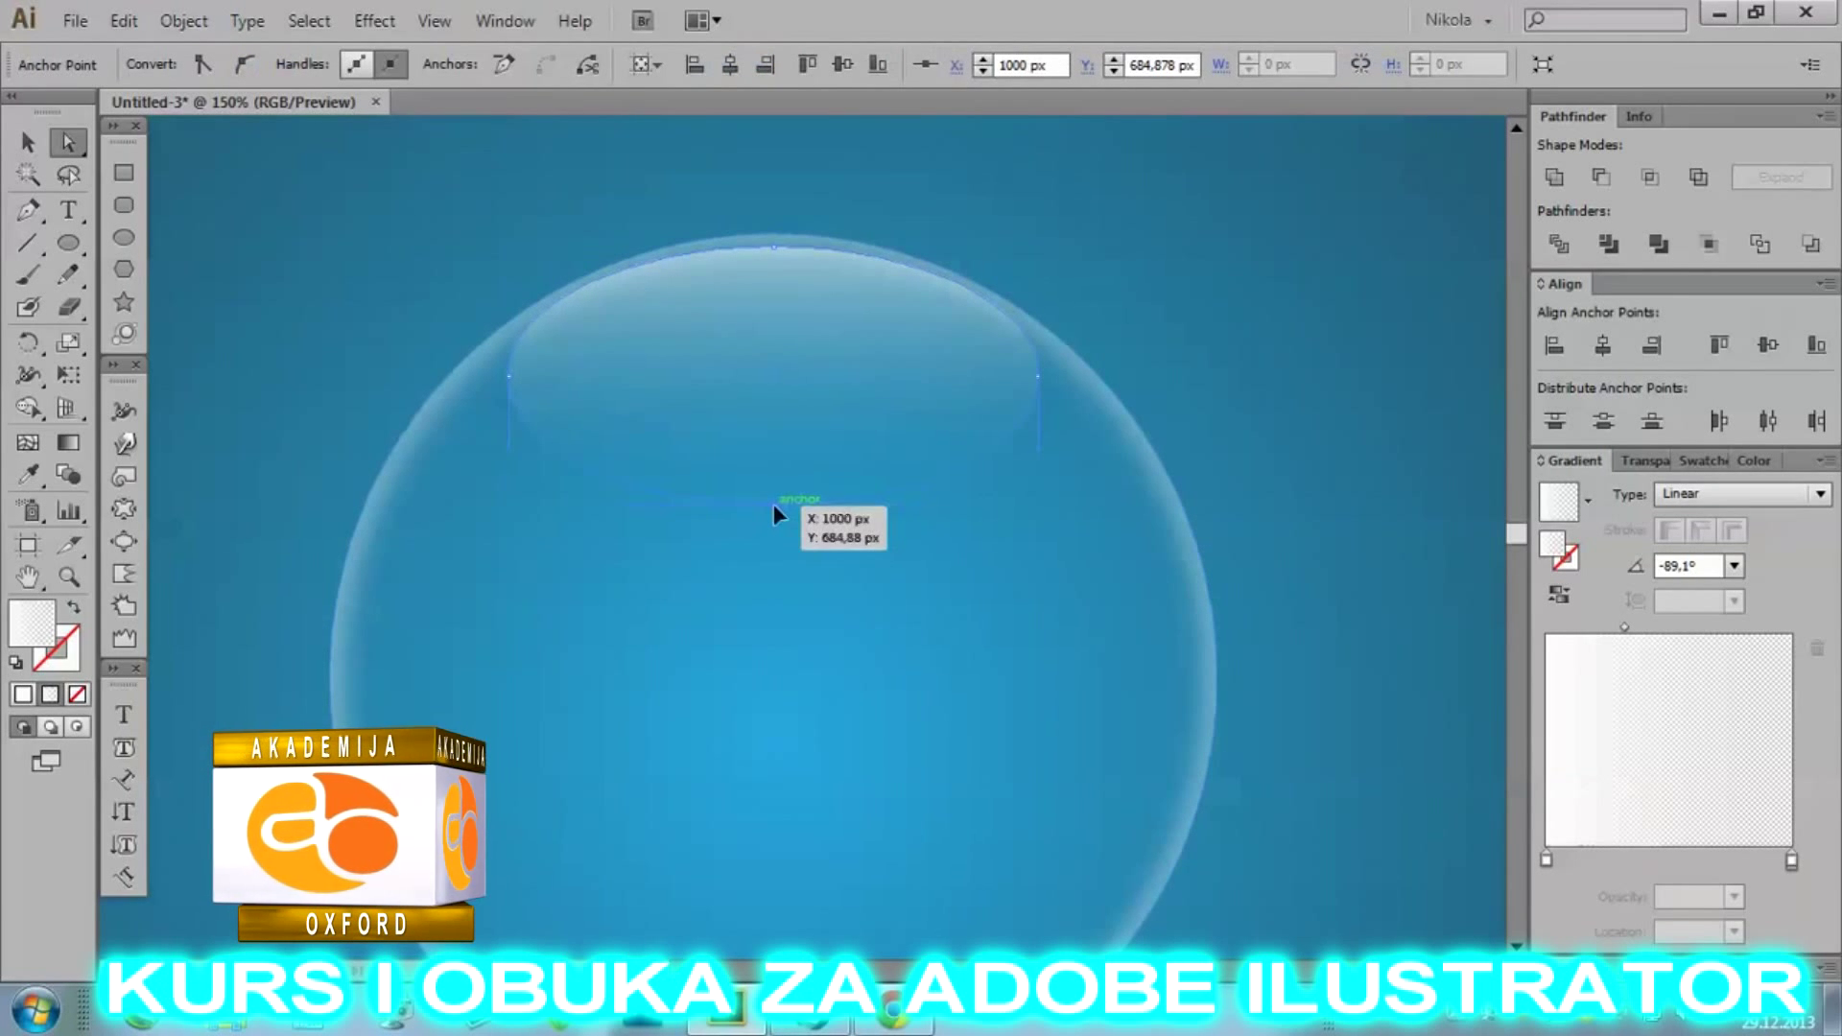
pyautogui.moveTo(773, 504); pyautogui.dragTo(775, 388)
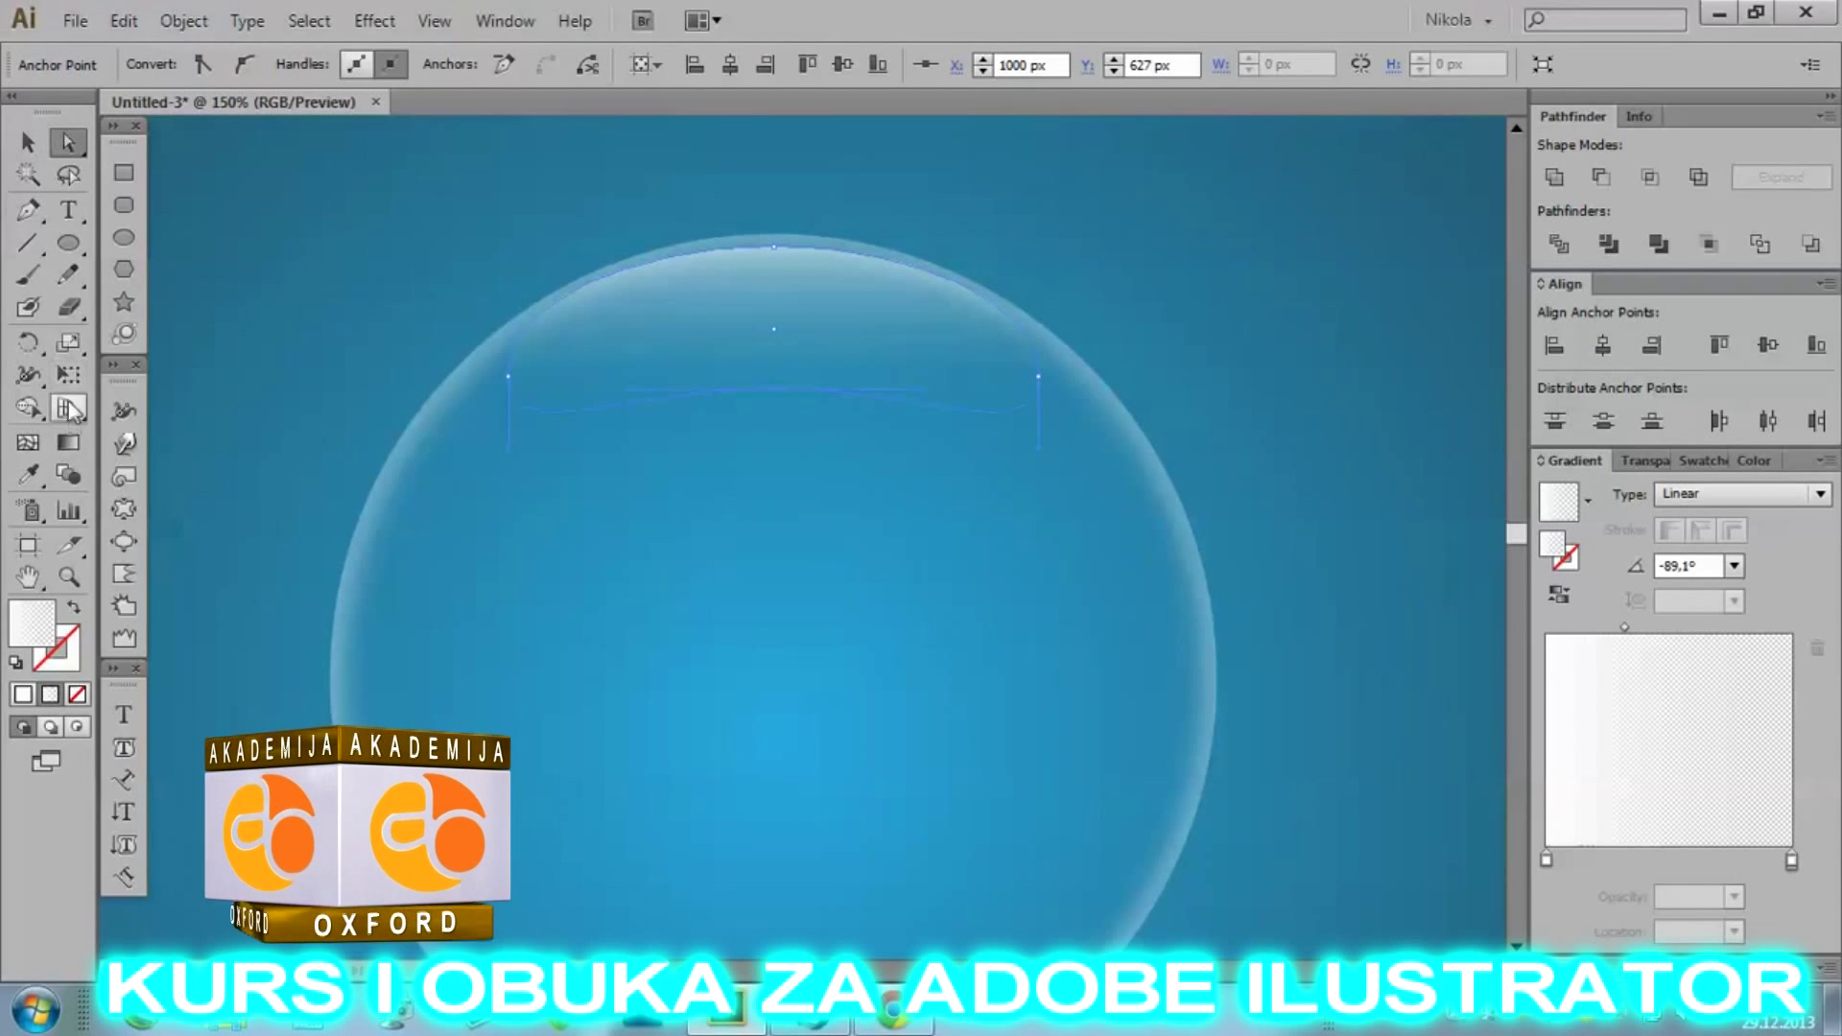
# Shift the midpoint of the highlight's linear gradient slightly towards its transparent end.
pyautogui.click(69, 442)
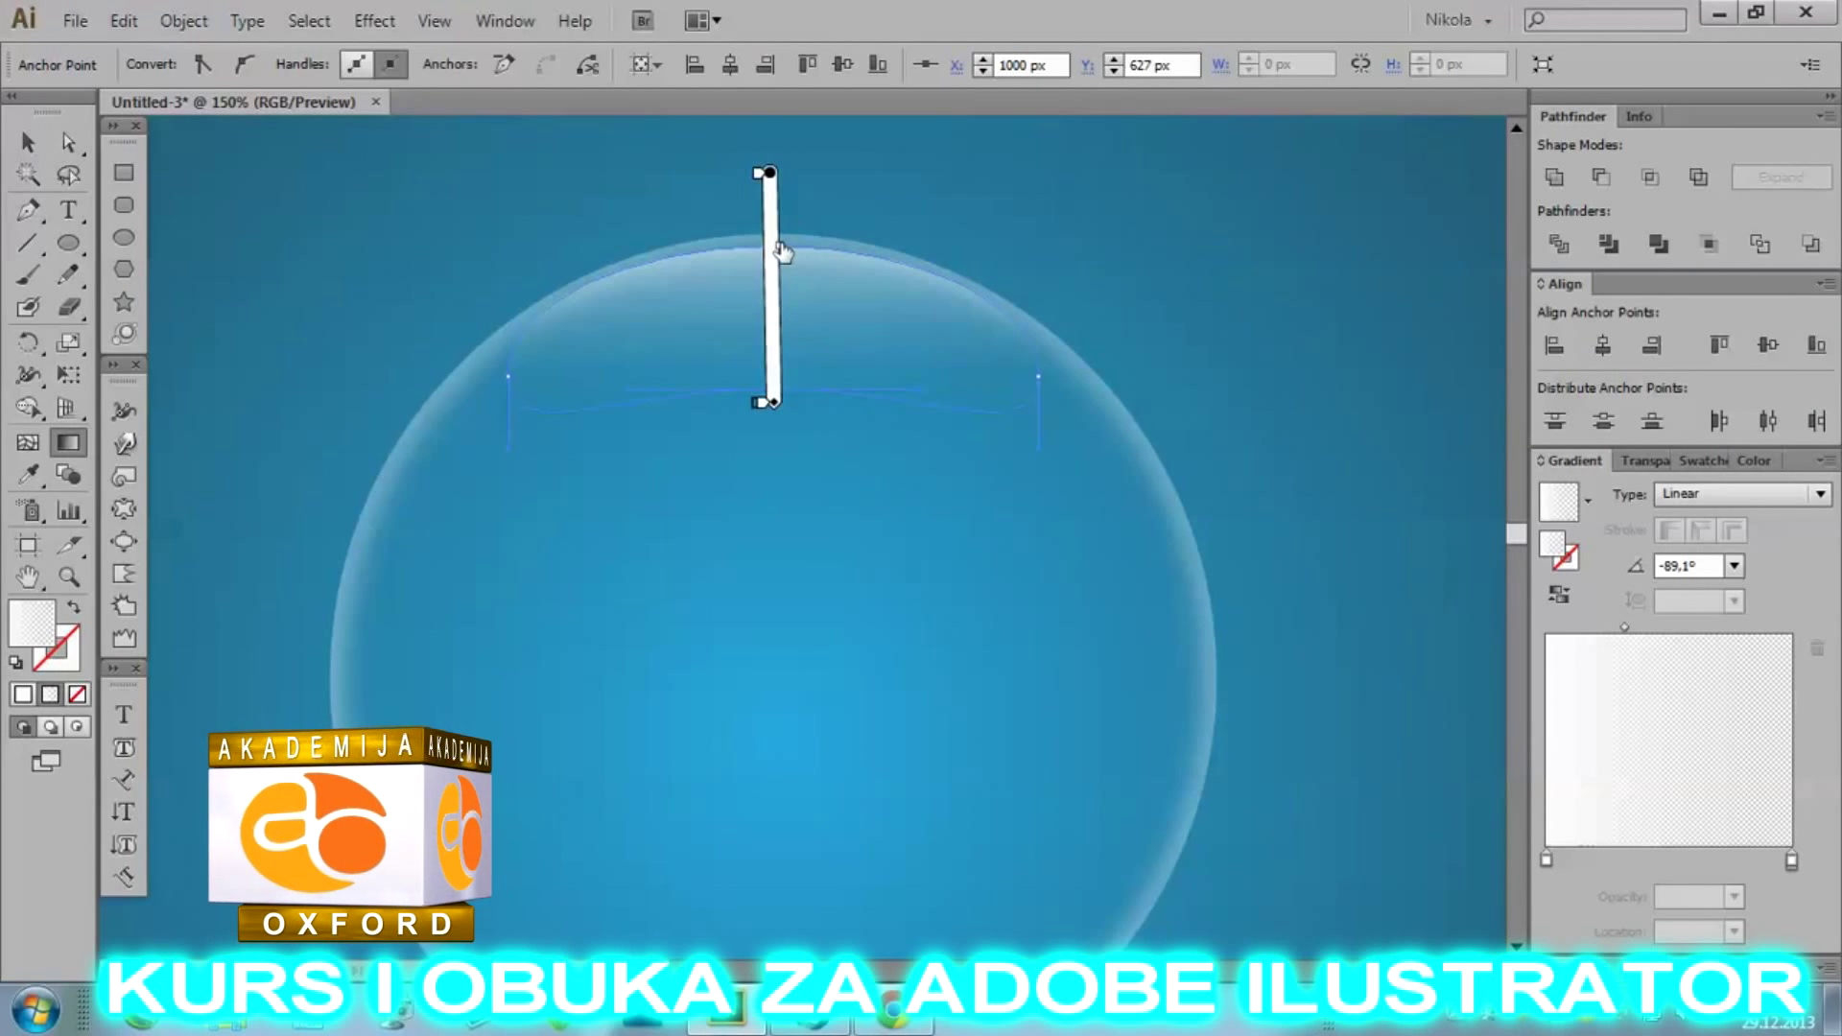
pyautogui.moveTo(779, 263); pyautogui.dragTo(779, 264)
pyautogui.press('v')
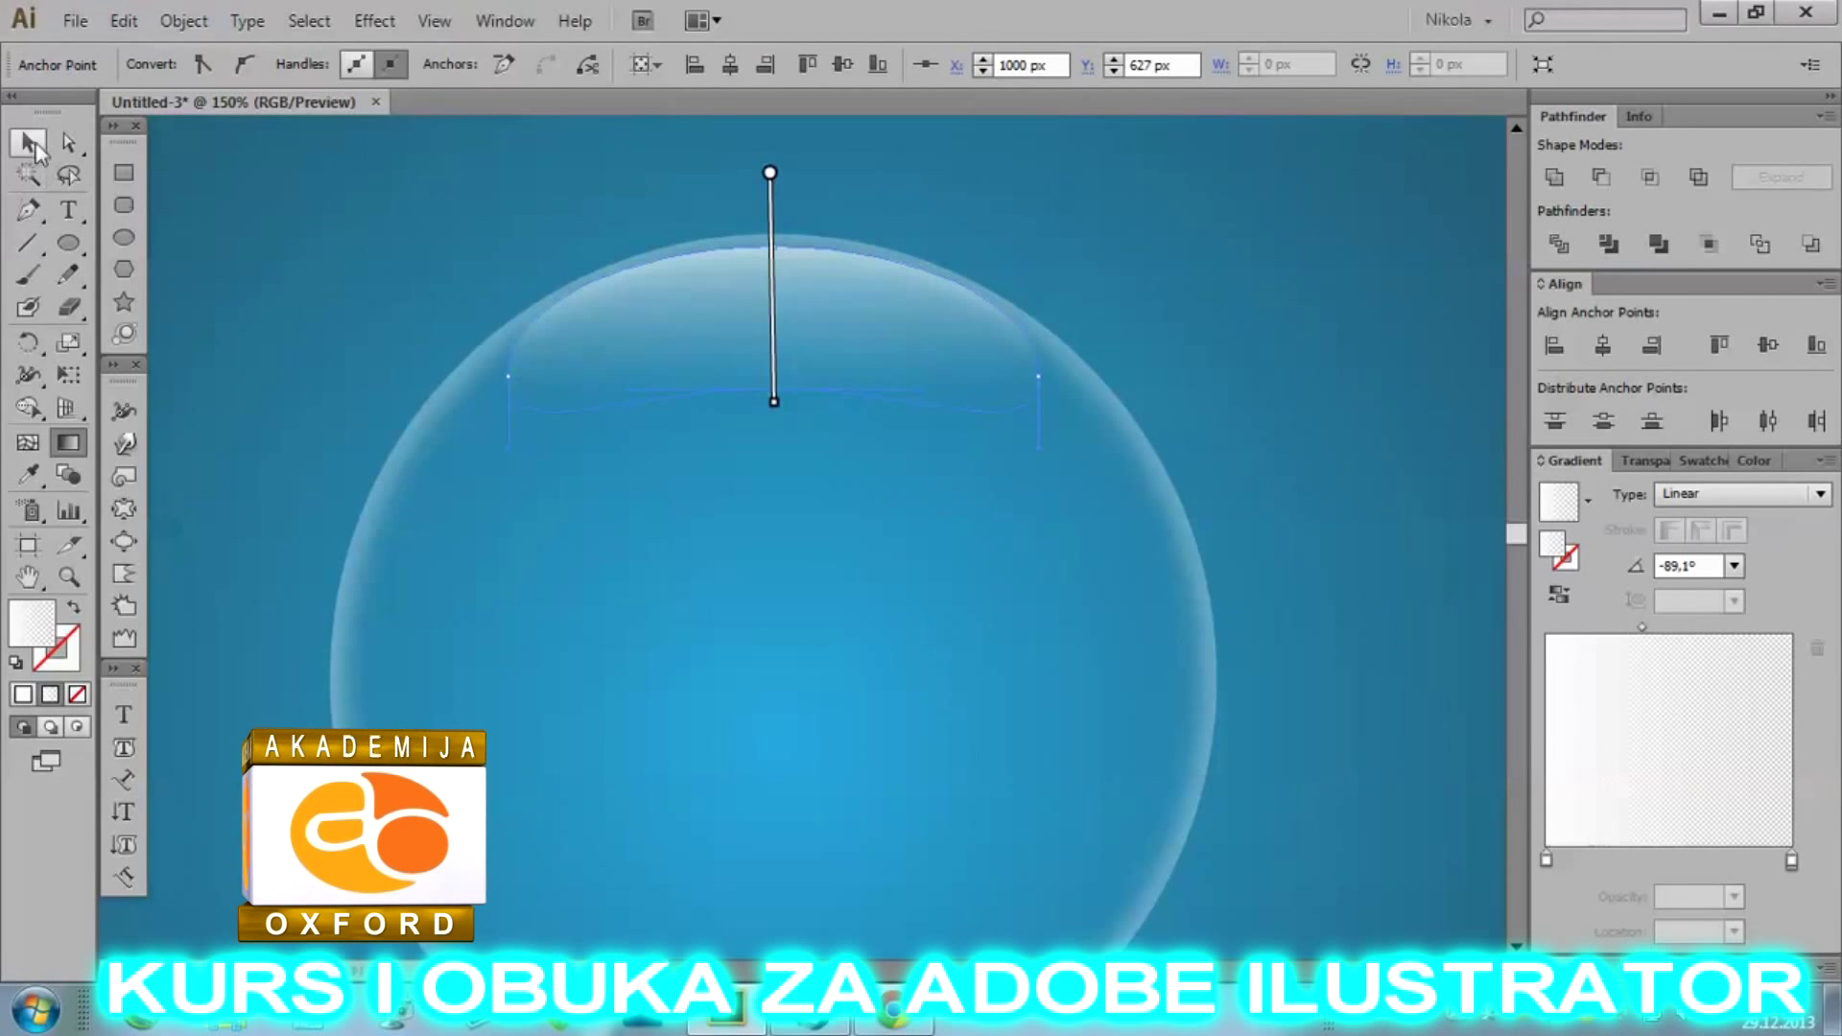
pyautogui.click(308, 211)
pyautogui.hotkey('ctrl', '-')
pyautogui.hotkey('ctrl', '-')
pyautogui.scroll(1, 752, 486)
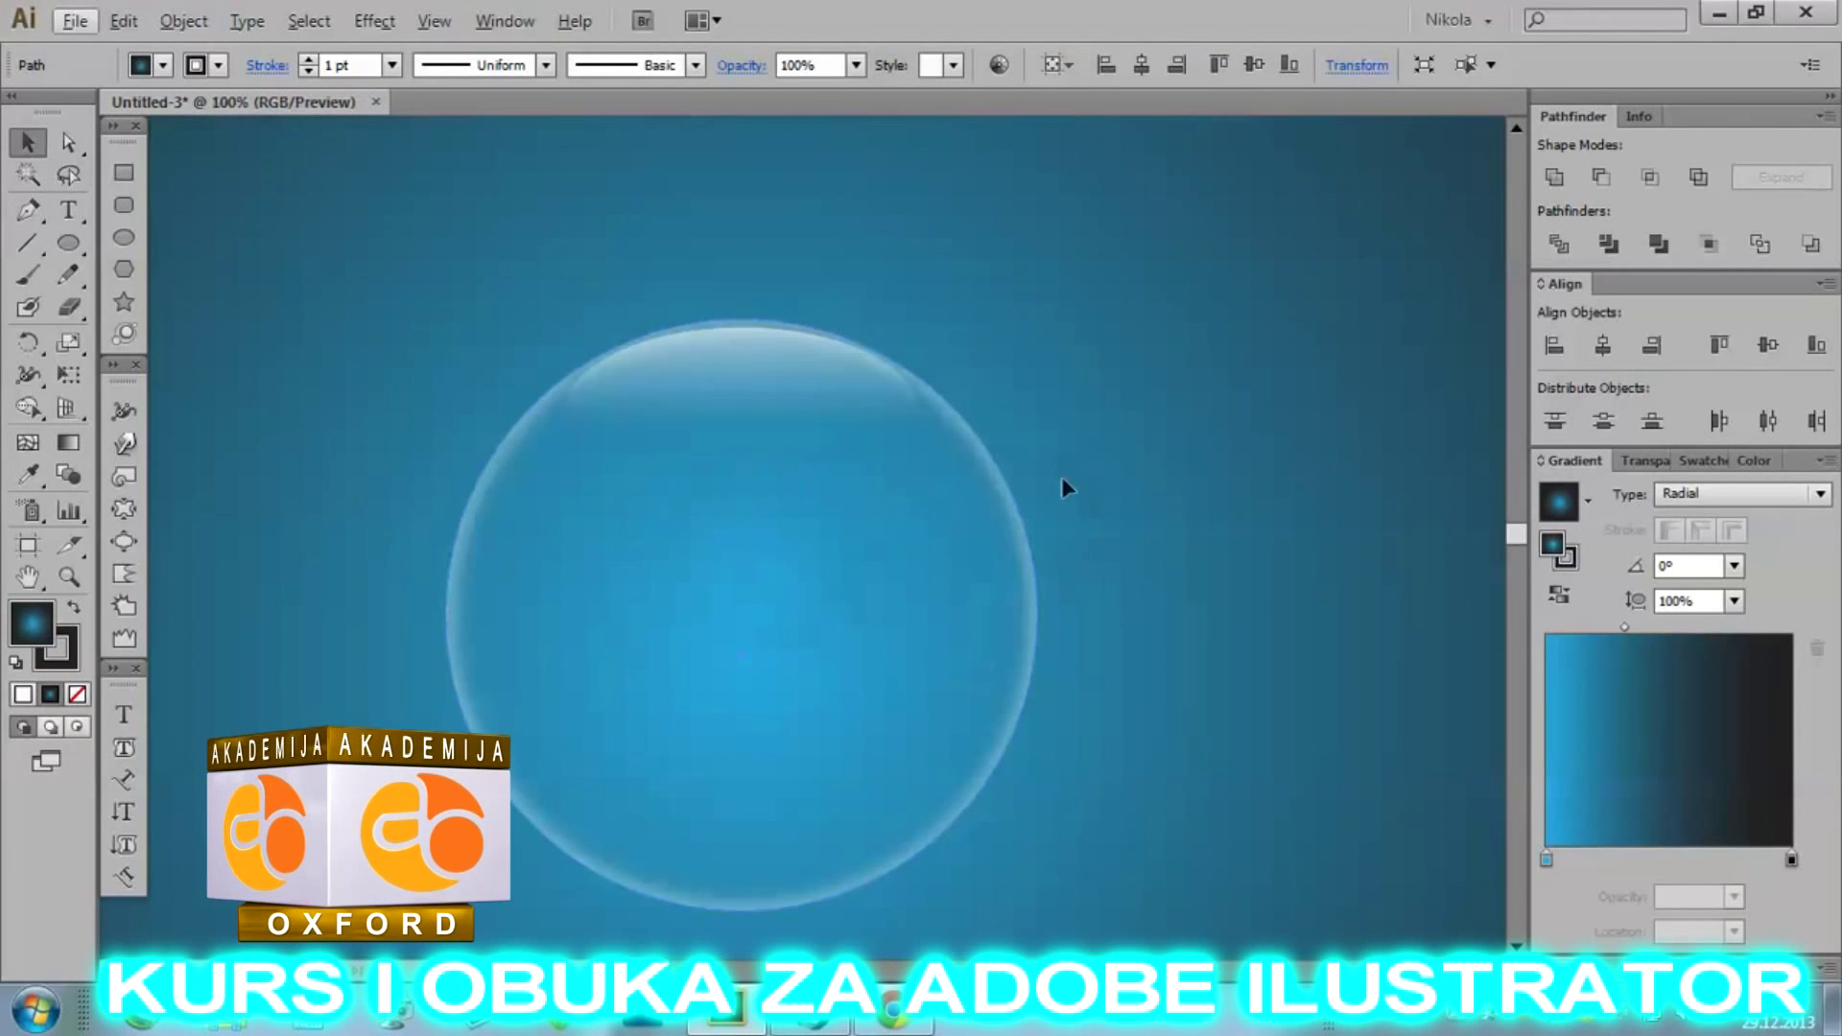
# Raise the highlight's top anchor point to about Y 552.667 px so that it meets the circle's upper edge.
pyautogui.scroll(2, 732, 354)
pyautogui.click(742, 328)
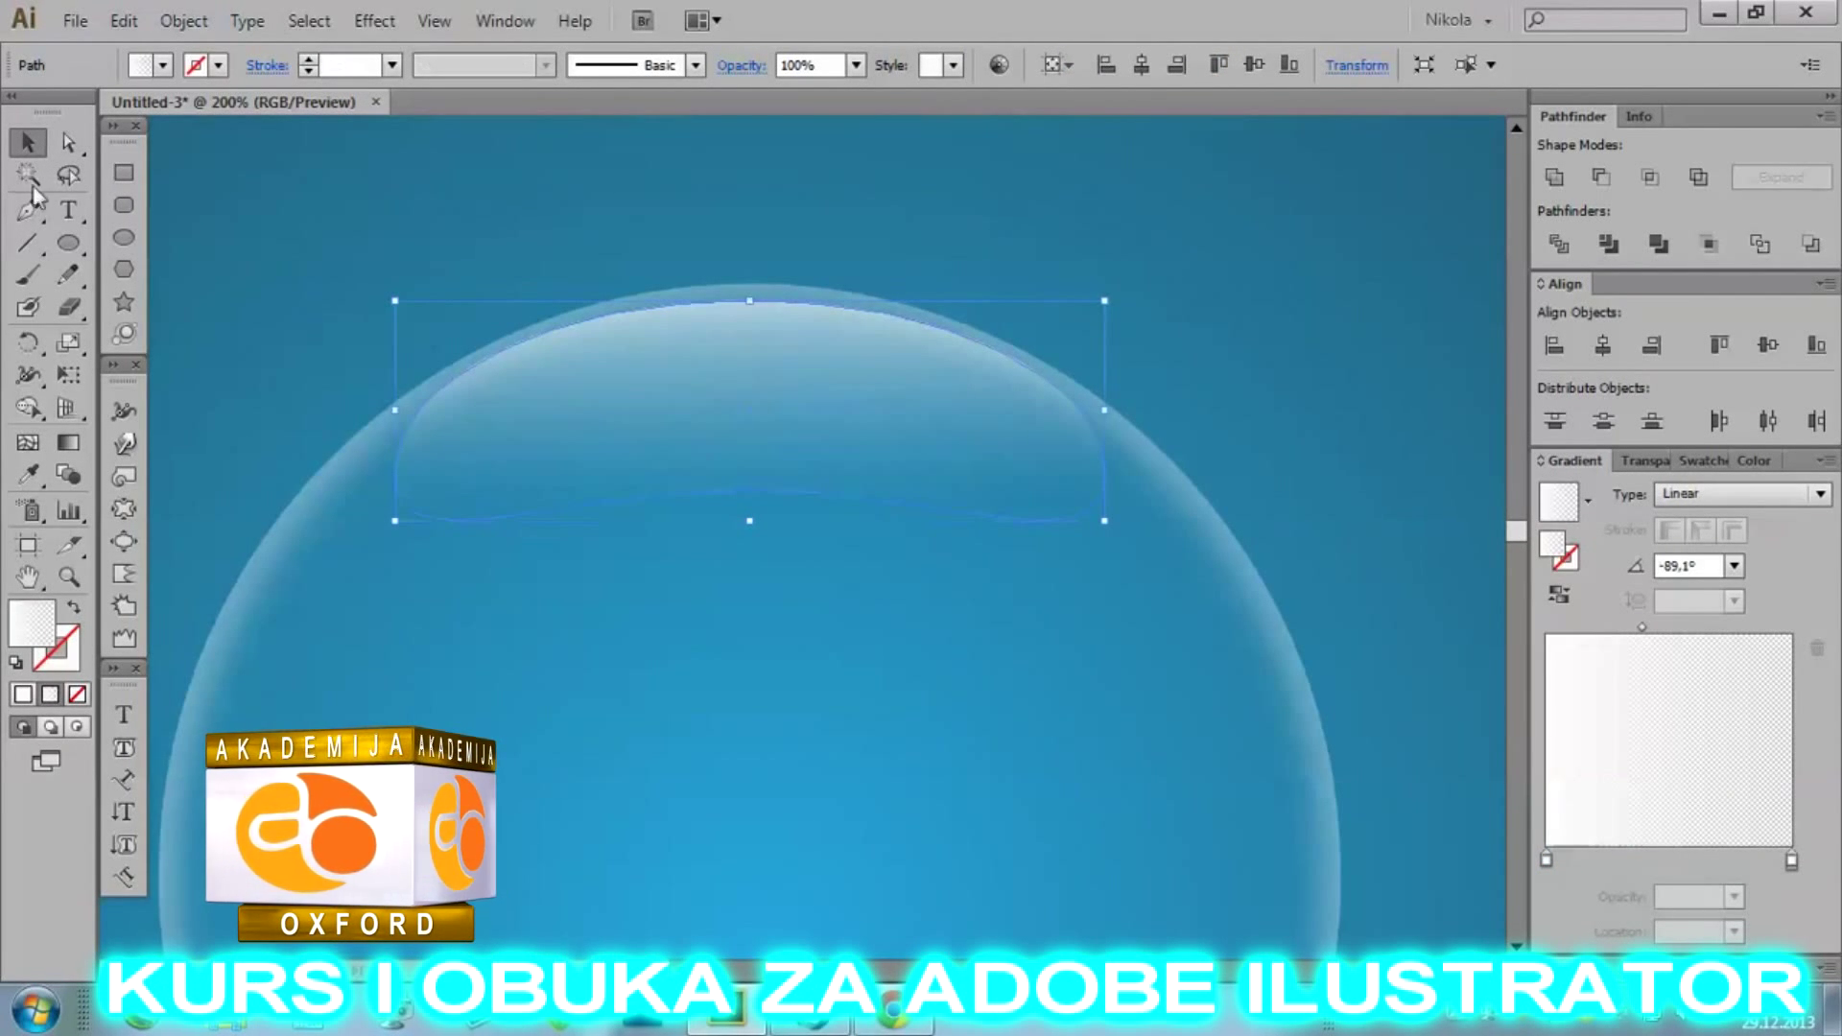
pyautogui.click(68, 143)
pyautogui.scroll(1, 750, 279)
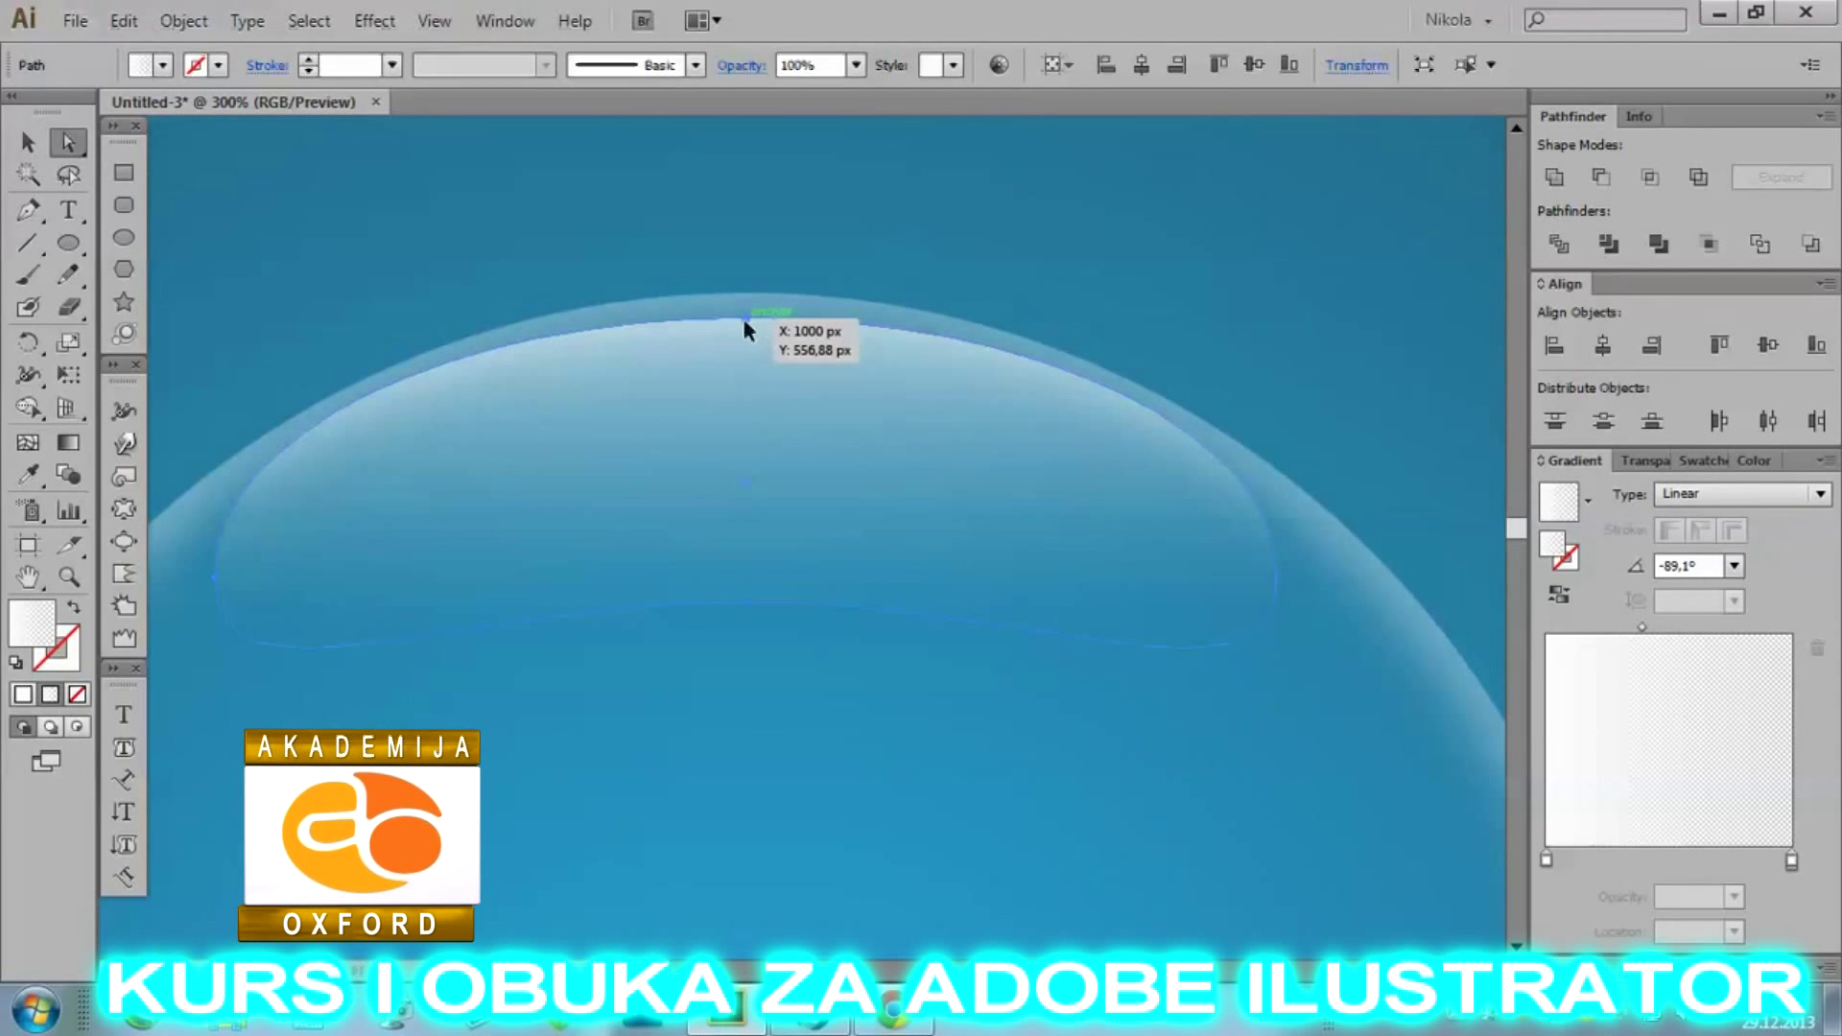
pyautogui.click(745, 322)
pyautogui.moveTo(747, 320); pyautogui.dragTo(746, 301)
pyautogui.scroll(-2, 792, 335)
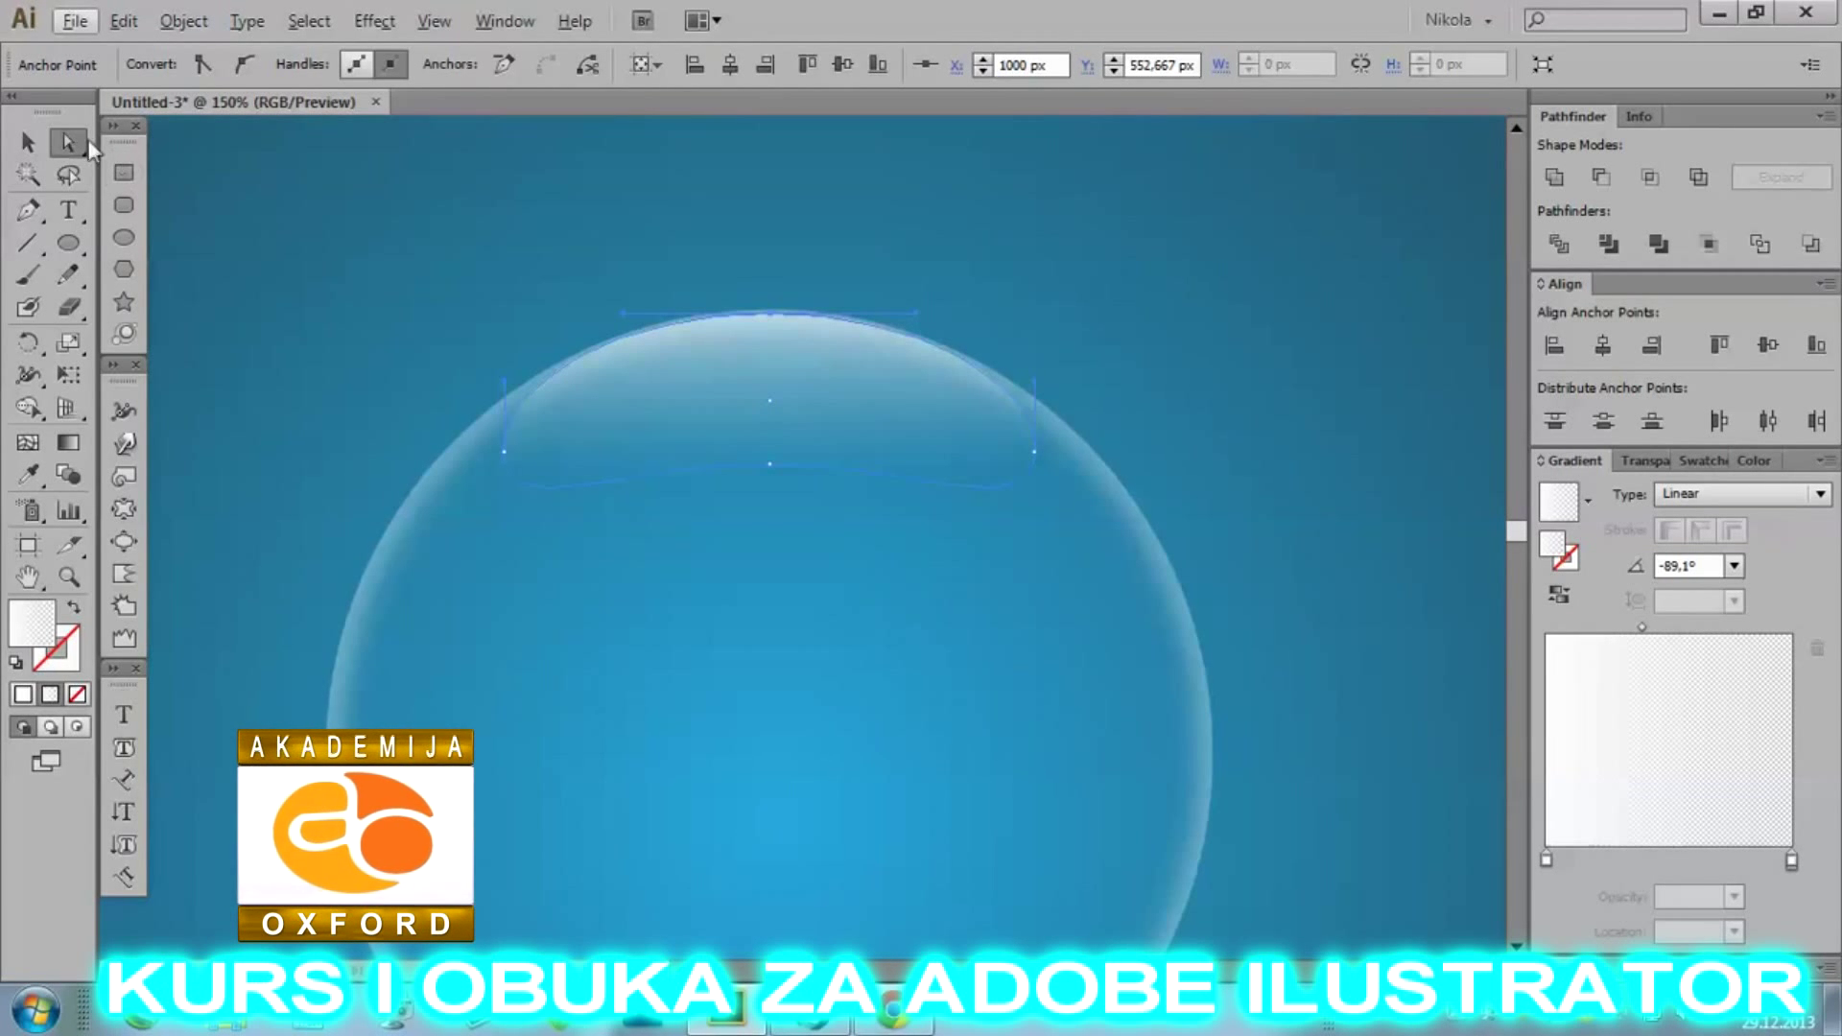
pyautogui.click(27, 143)
pyautogui.click(496, 254)
pyautogui.scroll(-2, 992, 289)
pyautogui.scroll(1, 989, 369)
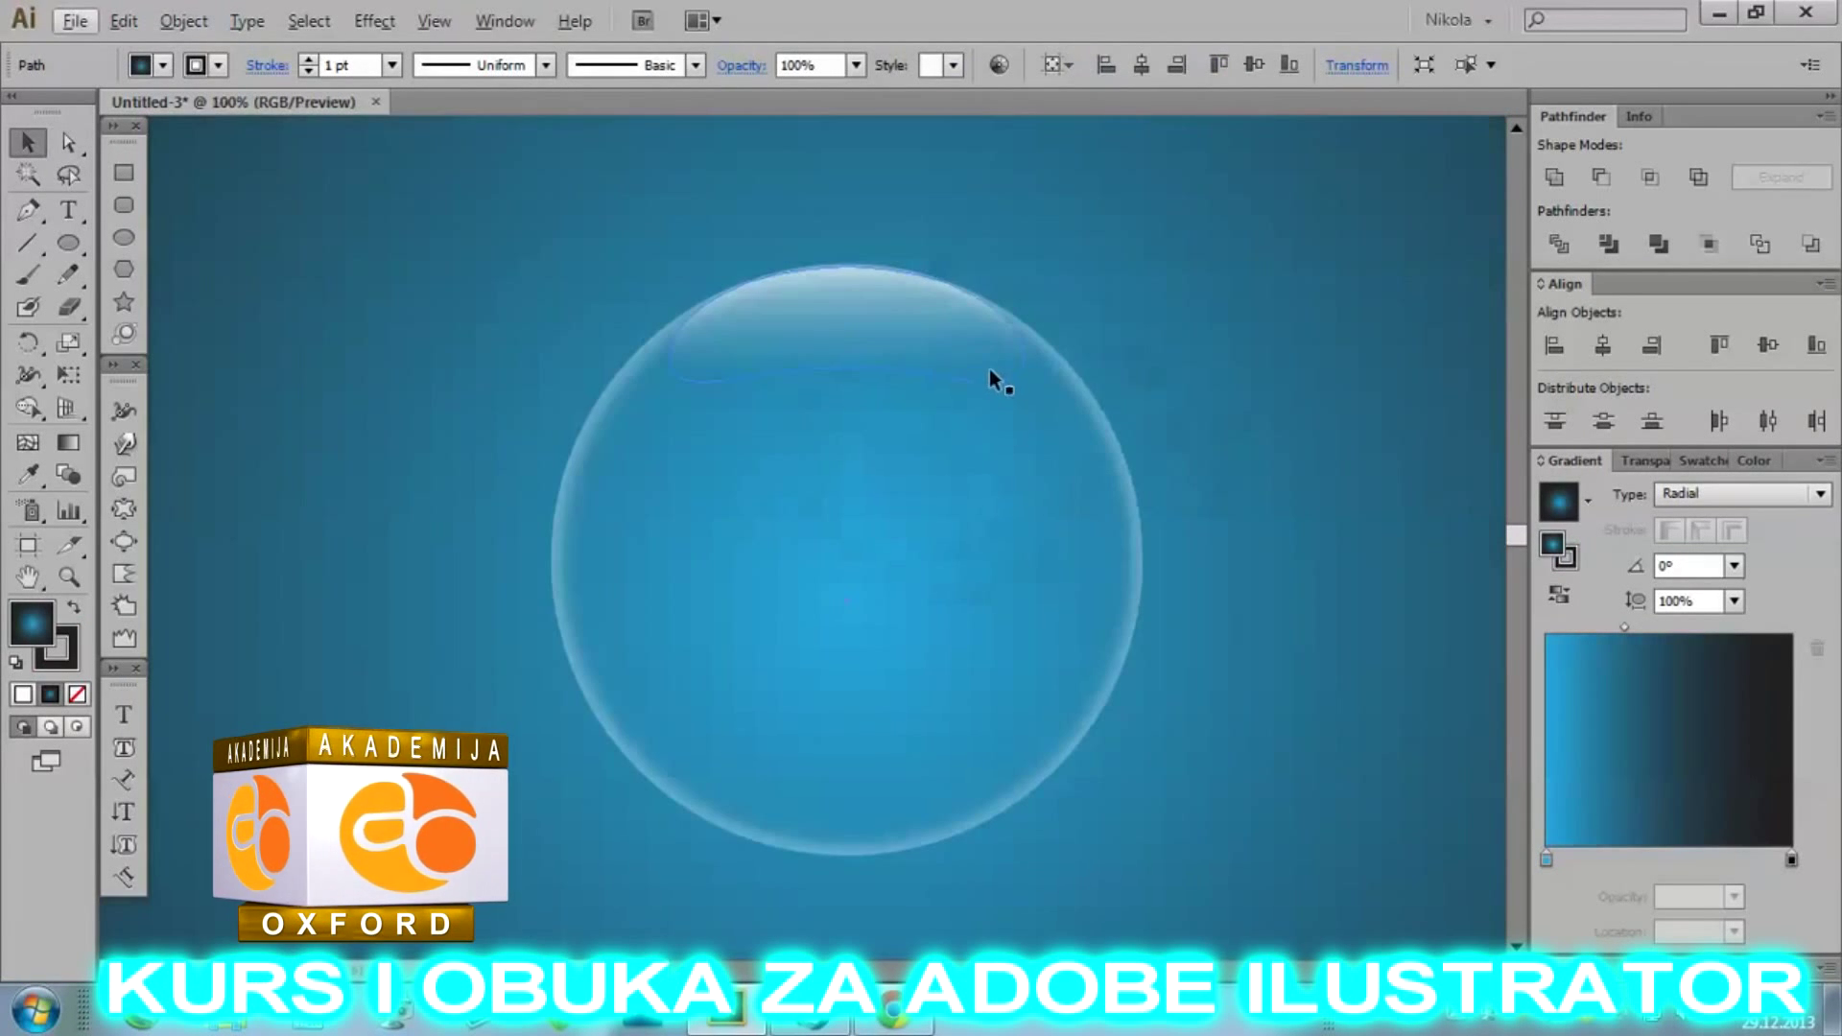
# Shift the midpoint of the top highlight's linear gradient slightly back towards its opaque white end.
pyautogui.click(886, 327)
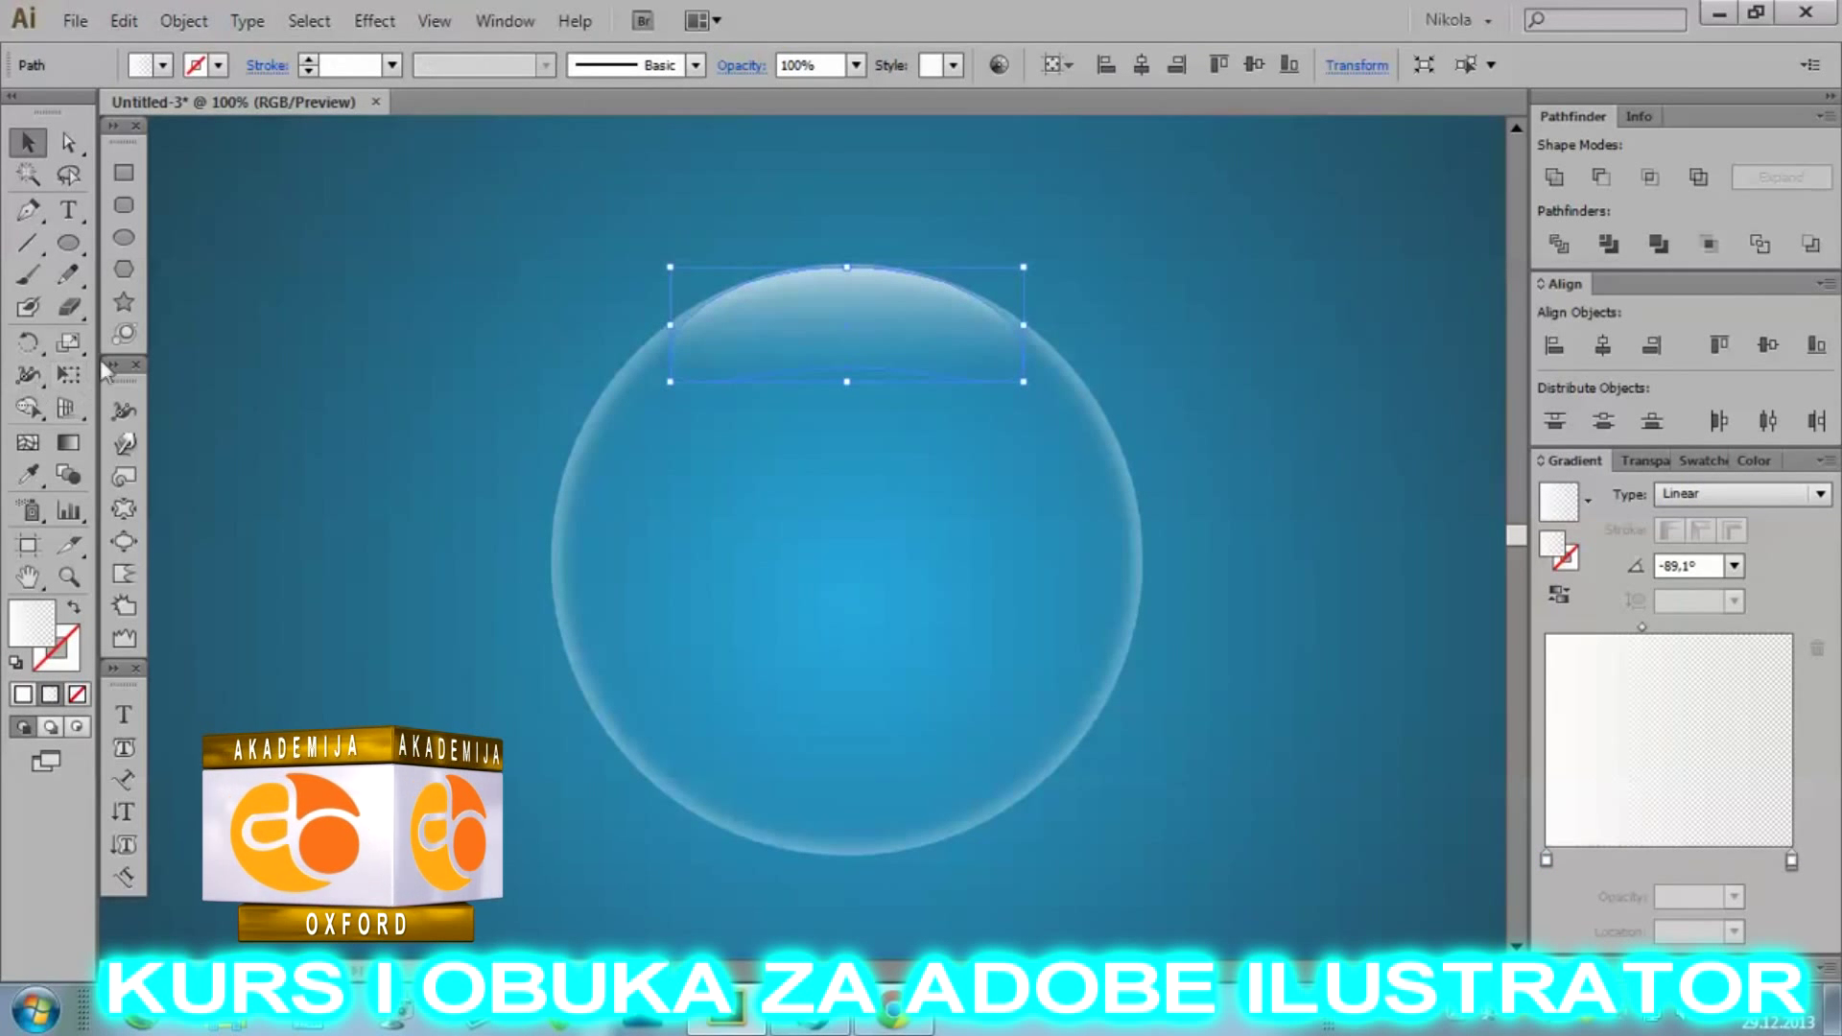
pyautogui.click(68, 443)
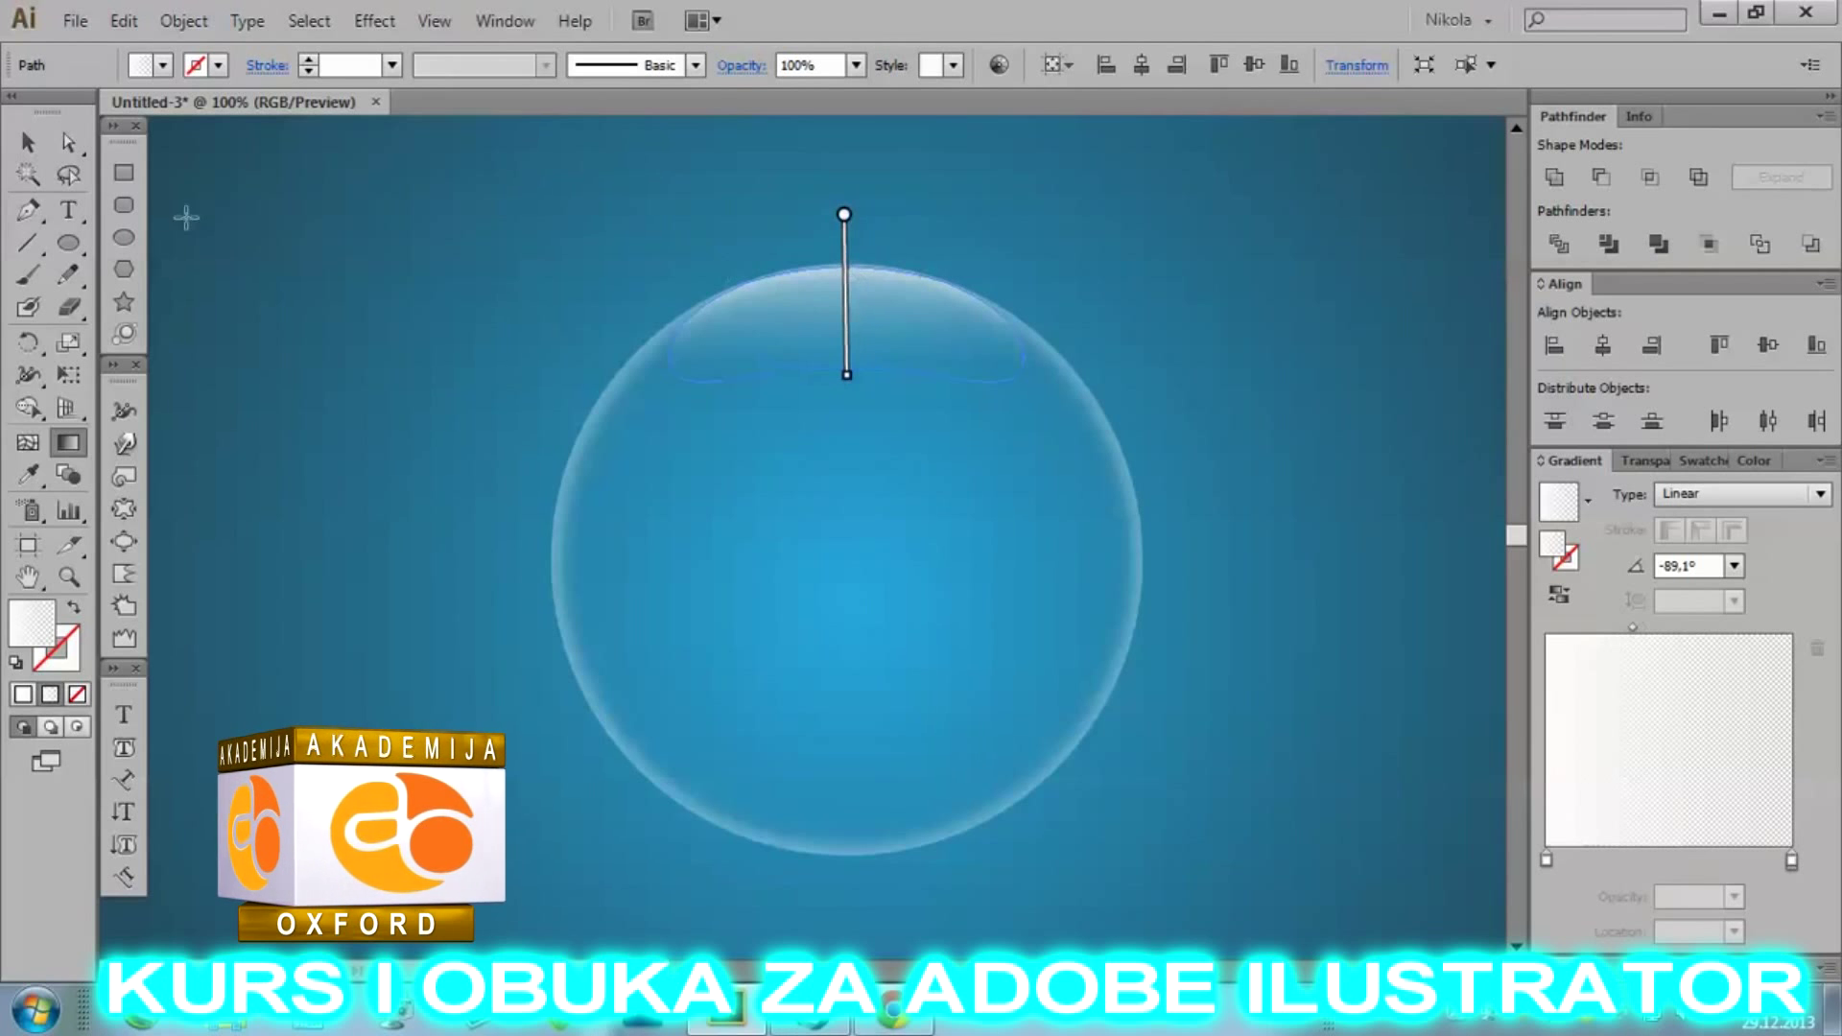
pyautogui.click(325, 261)
pyautogui.hotkey('ctrl', '-')
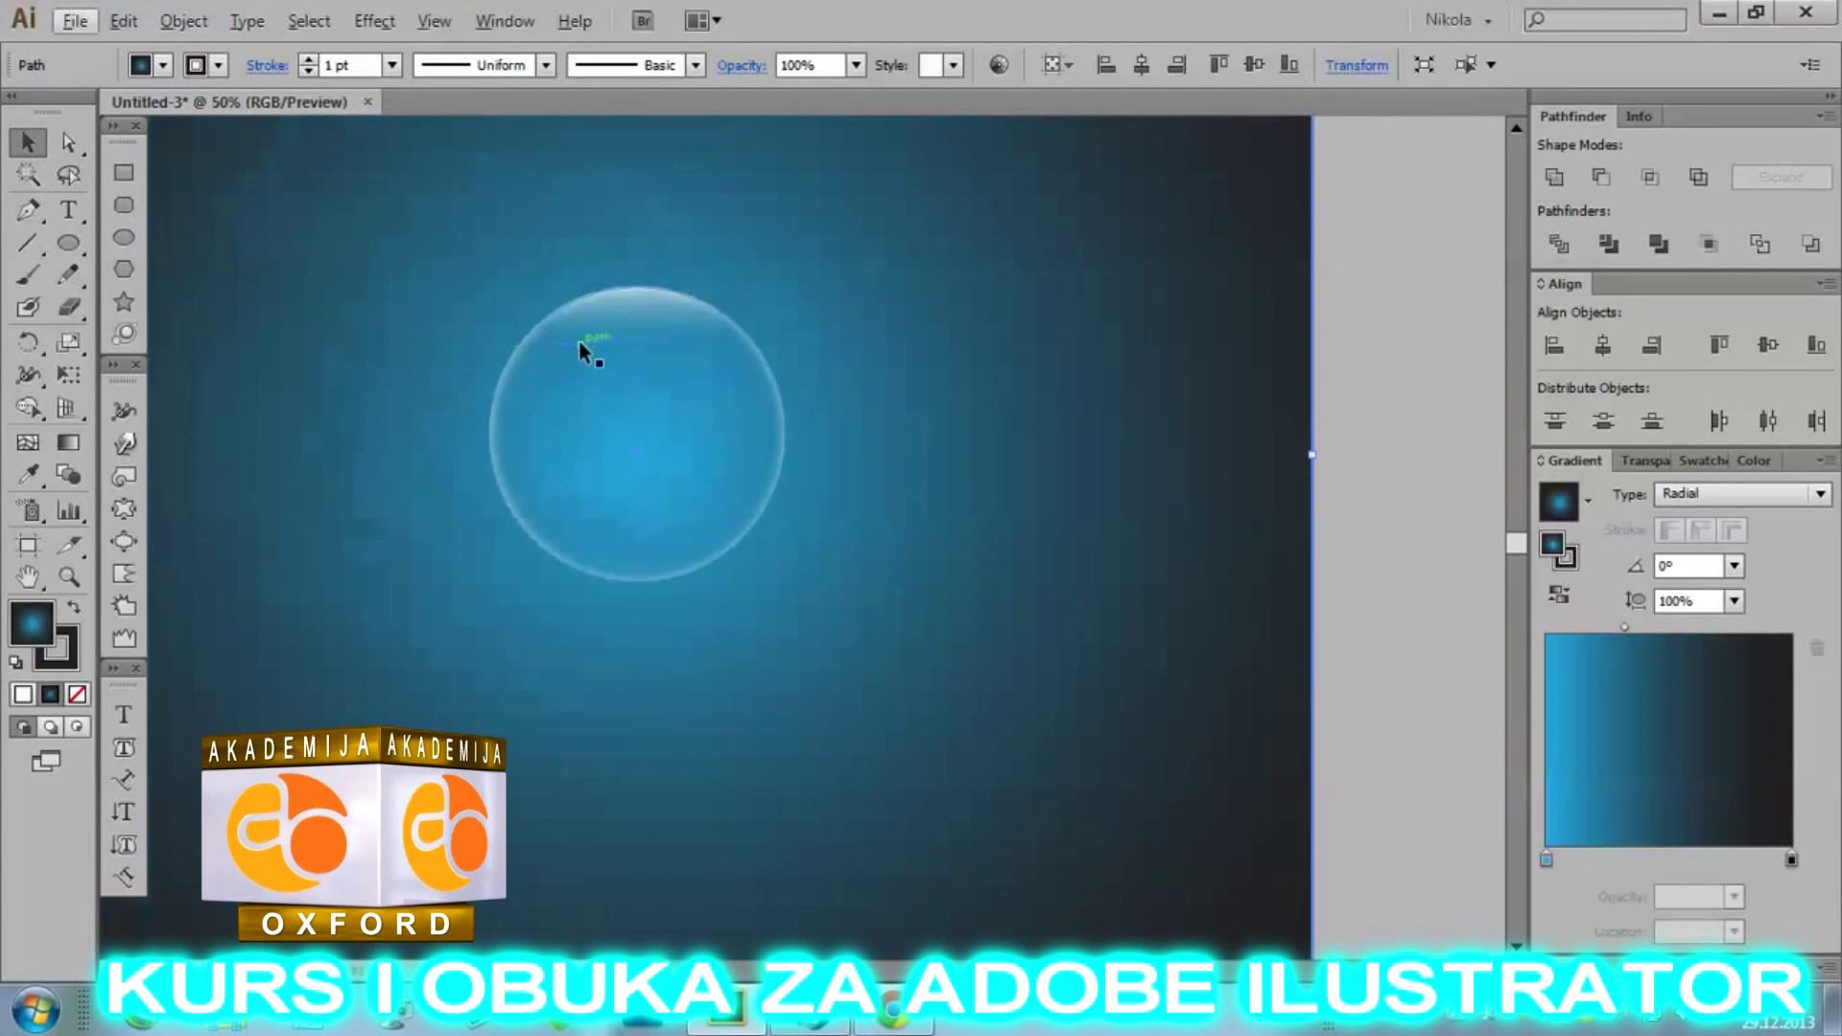
# Copy the top highlight to the bubble's lower-left edge, rotated so that its gradient runs at about 33.8°.
pyautogui.moveTo(641, 292); pyautogui.dragTo(591, 405)
pyautogui.moveTo(613, 489); pyautogui.dragTo(493, 551)
pyautogui.scroll(4, 513, 576)
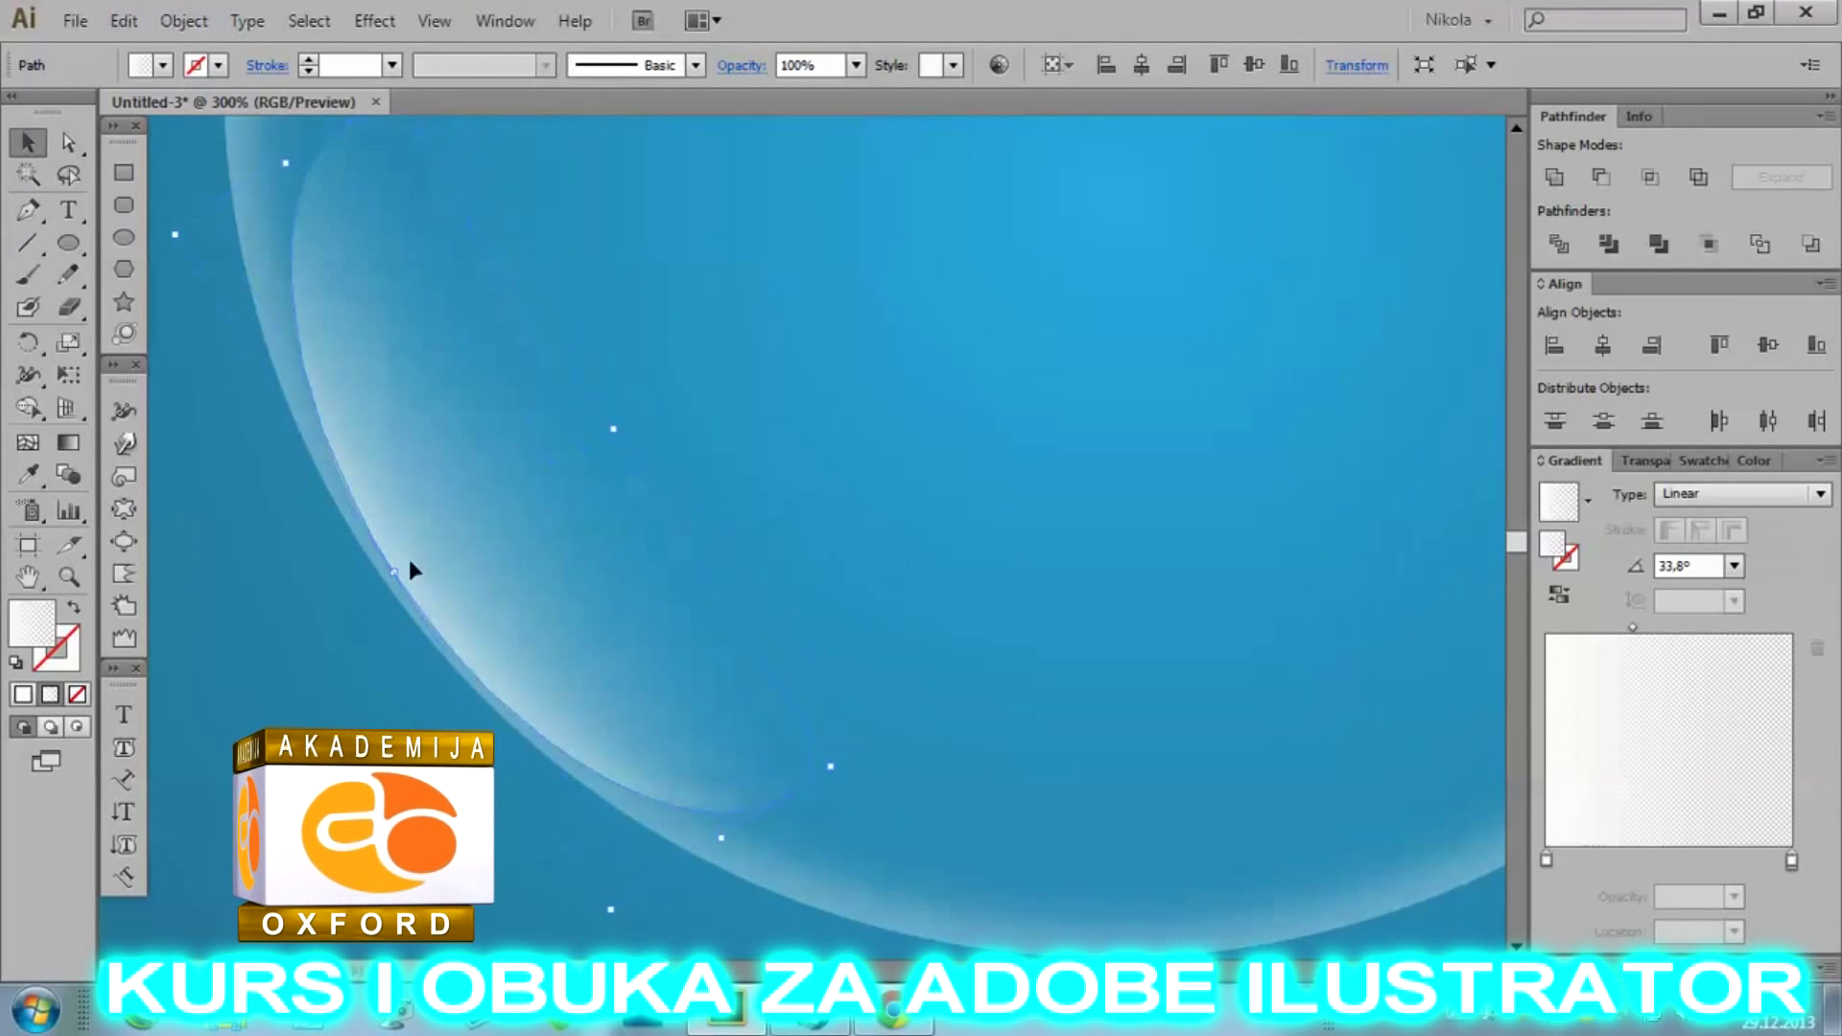
pyautogui.scroll(-3, 308, 572)
pyautogui.click(307, 573)
pyautogui.scroll(-2, 534, 522)
pyautogui.scroll(2, 623, 495)
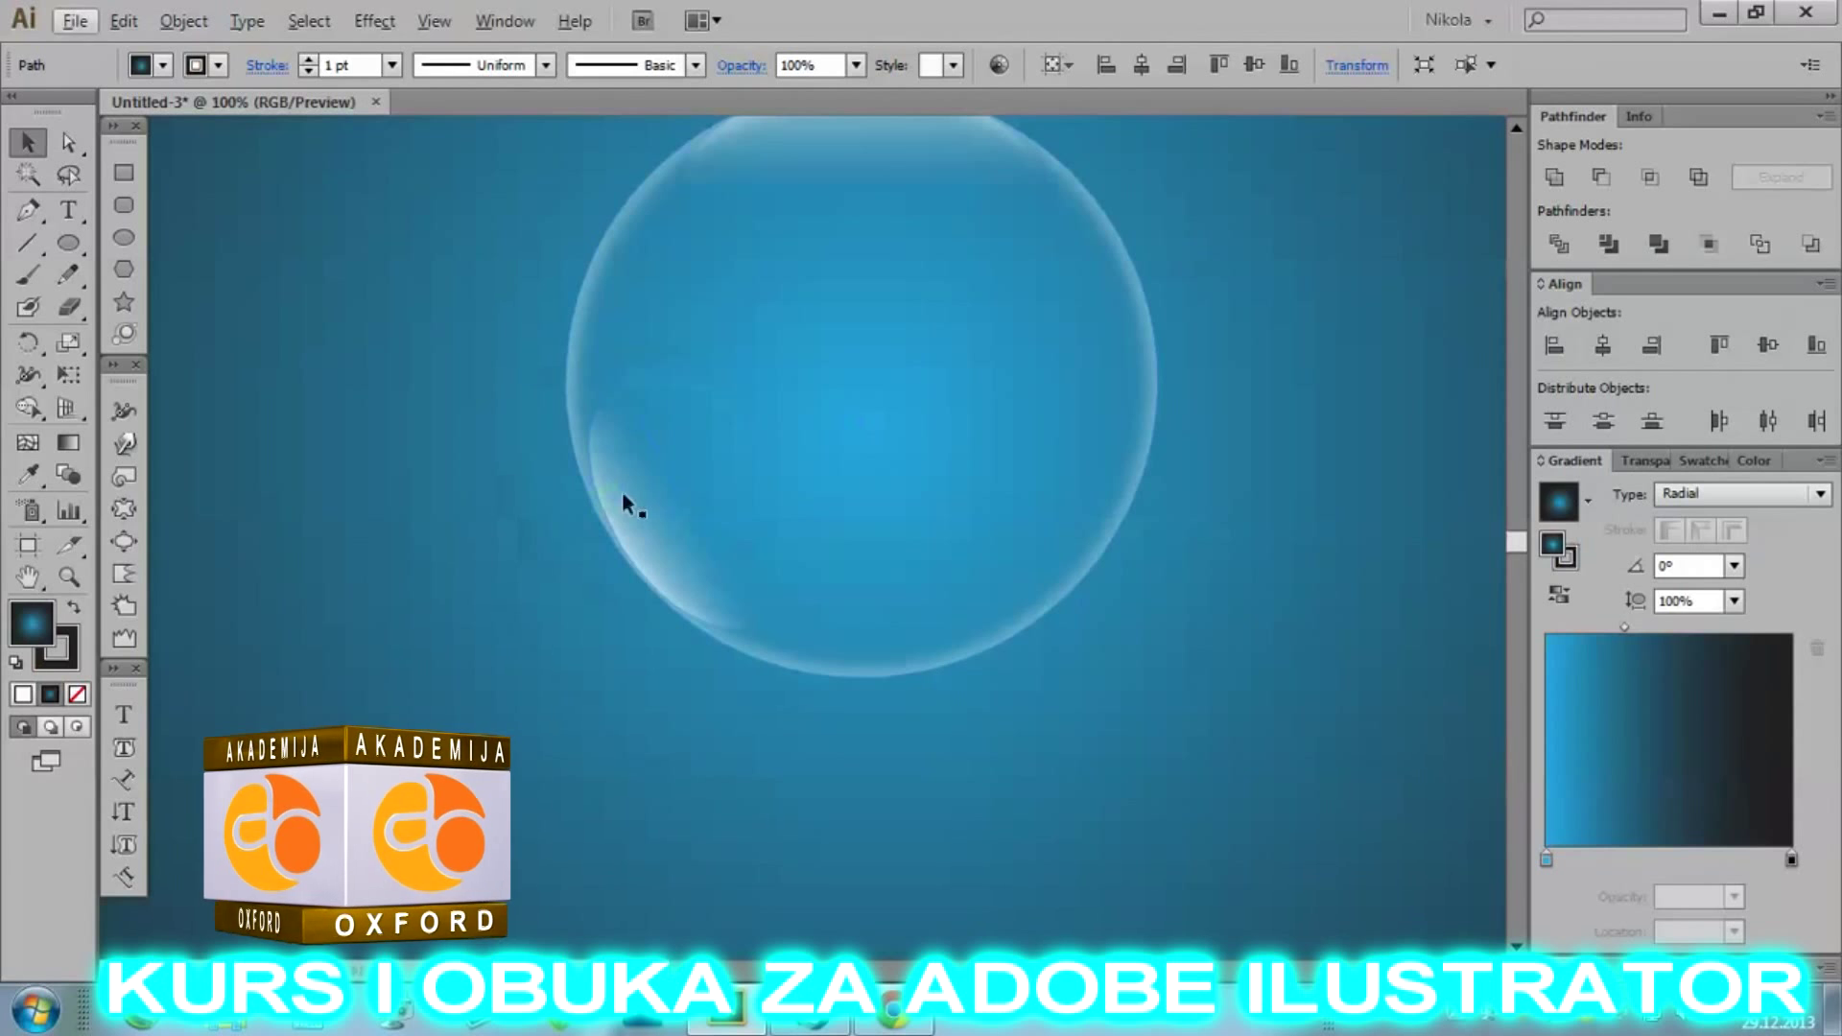
# Fine-tune the position and rotation of the lower-left highlight so that it hugs the circle's edge, with the gradient at 33.9°.
pyautogui.click(623, 493)
pyautogui.scroll(3, 608, 382)
pyautogui.moveTo(543, 473); pyautogui.dragTo(487, 377)
pyautogui.click(325, 395)
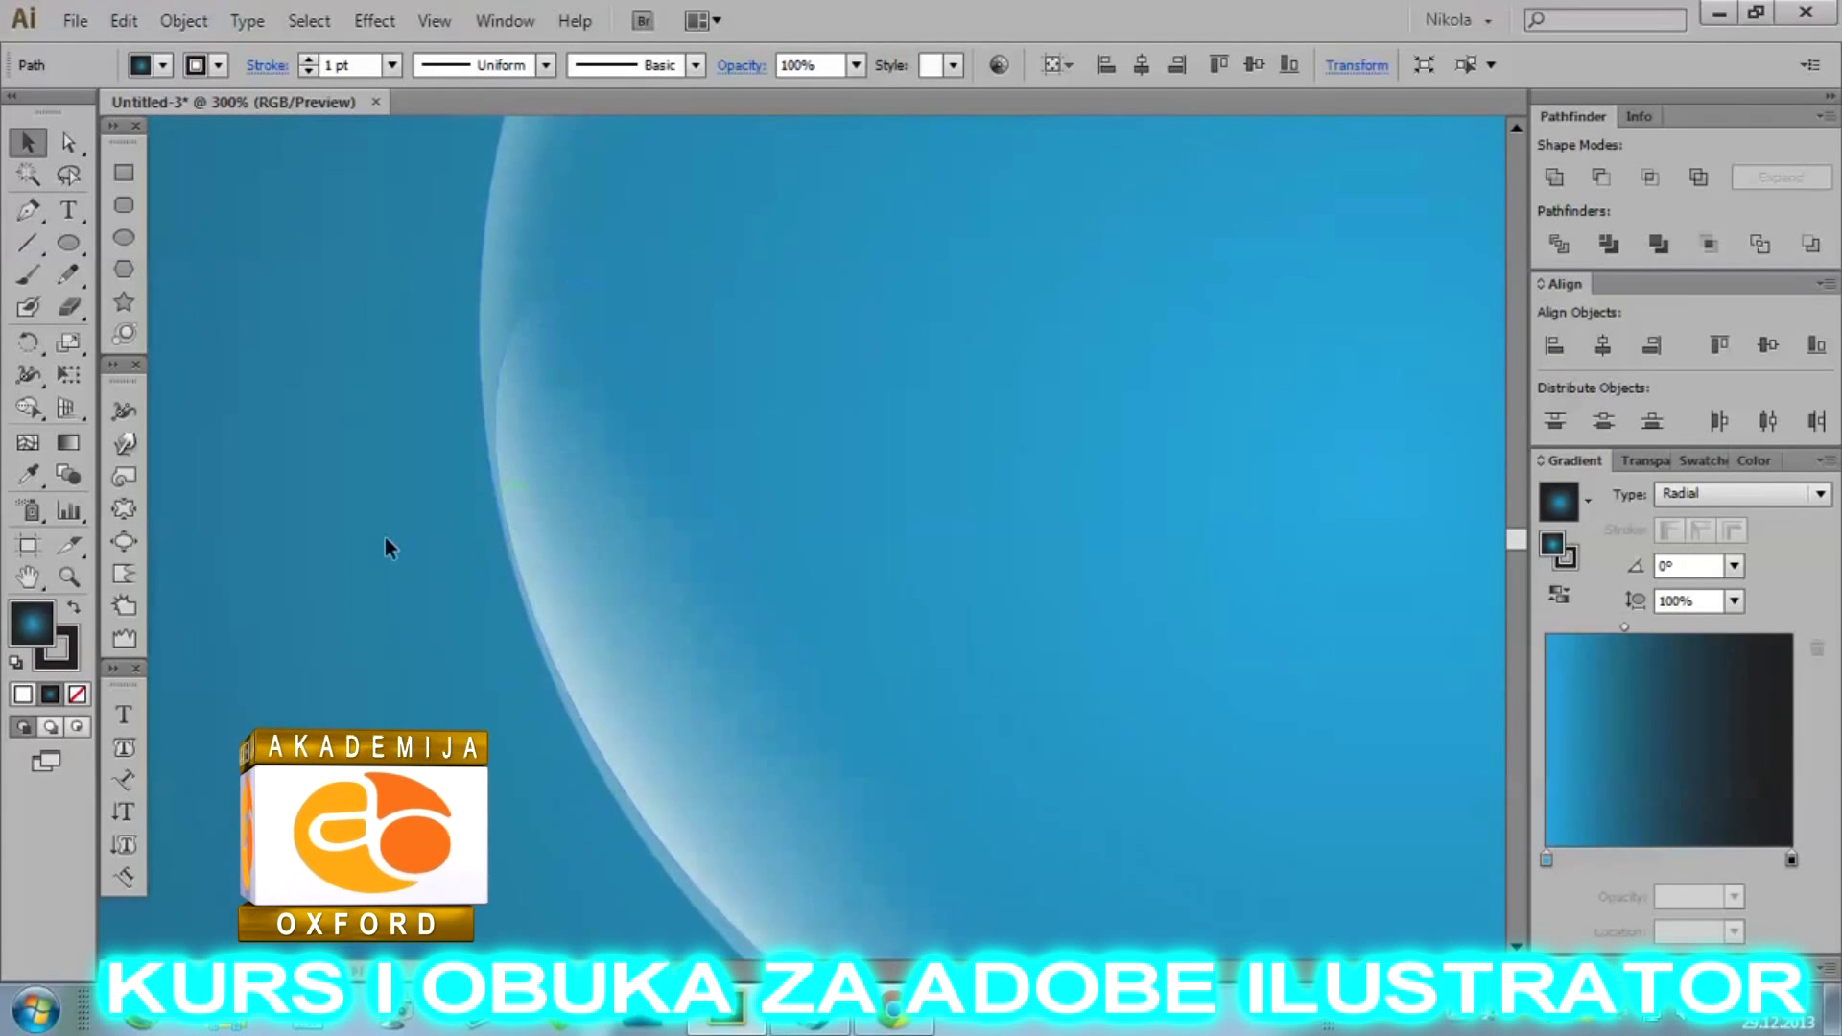
pyautogui.scroll(-3, 377, 535)
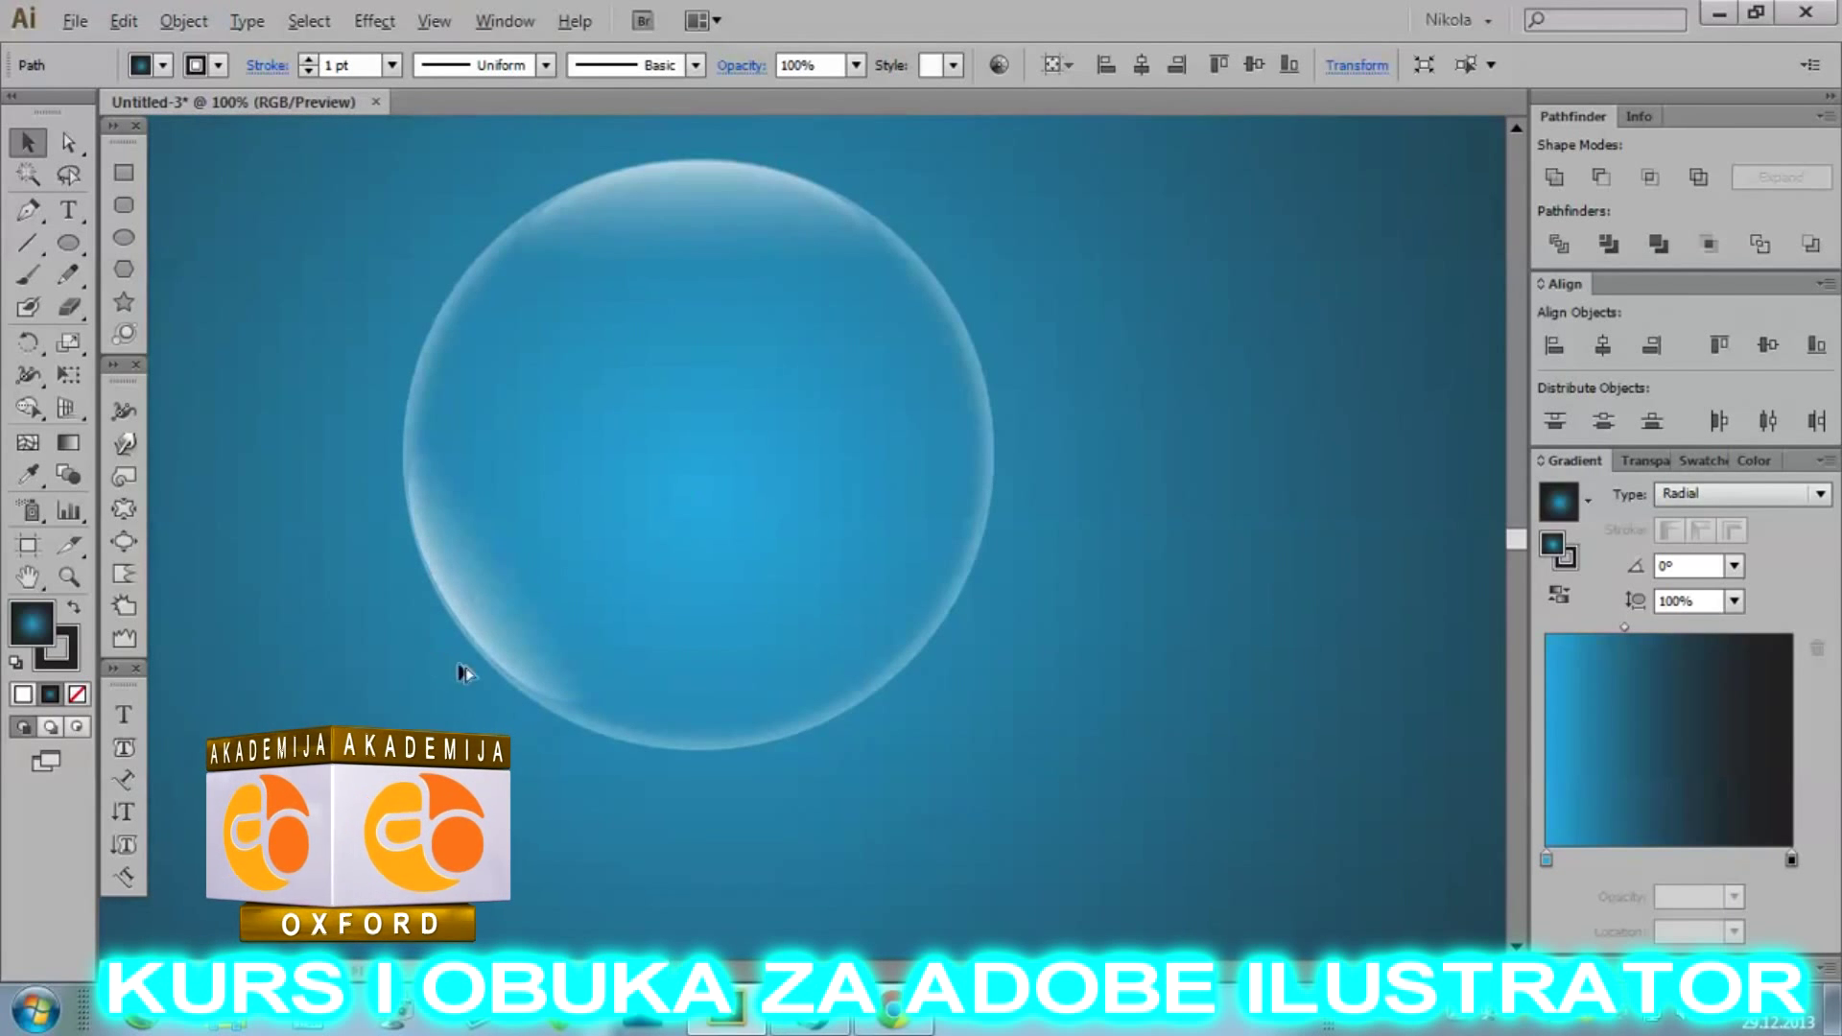
pyautogui.scroll(4, 465, 666)
pyautogui.moveTo(533, 585); pyautogui.dragTo(538, 608)
pyautogui.scroll(-5, 501, 604)
pyautogui.click(424, 642)
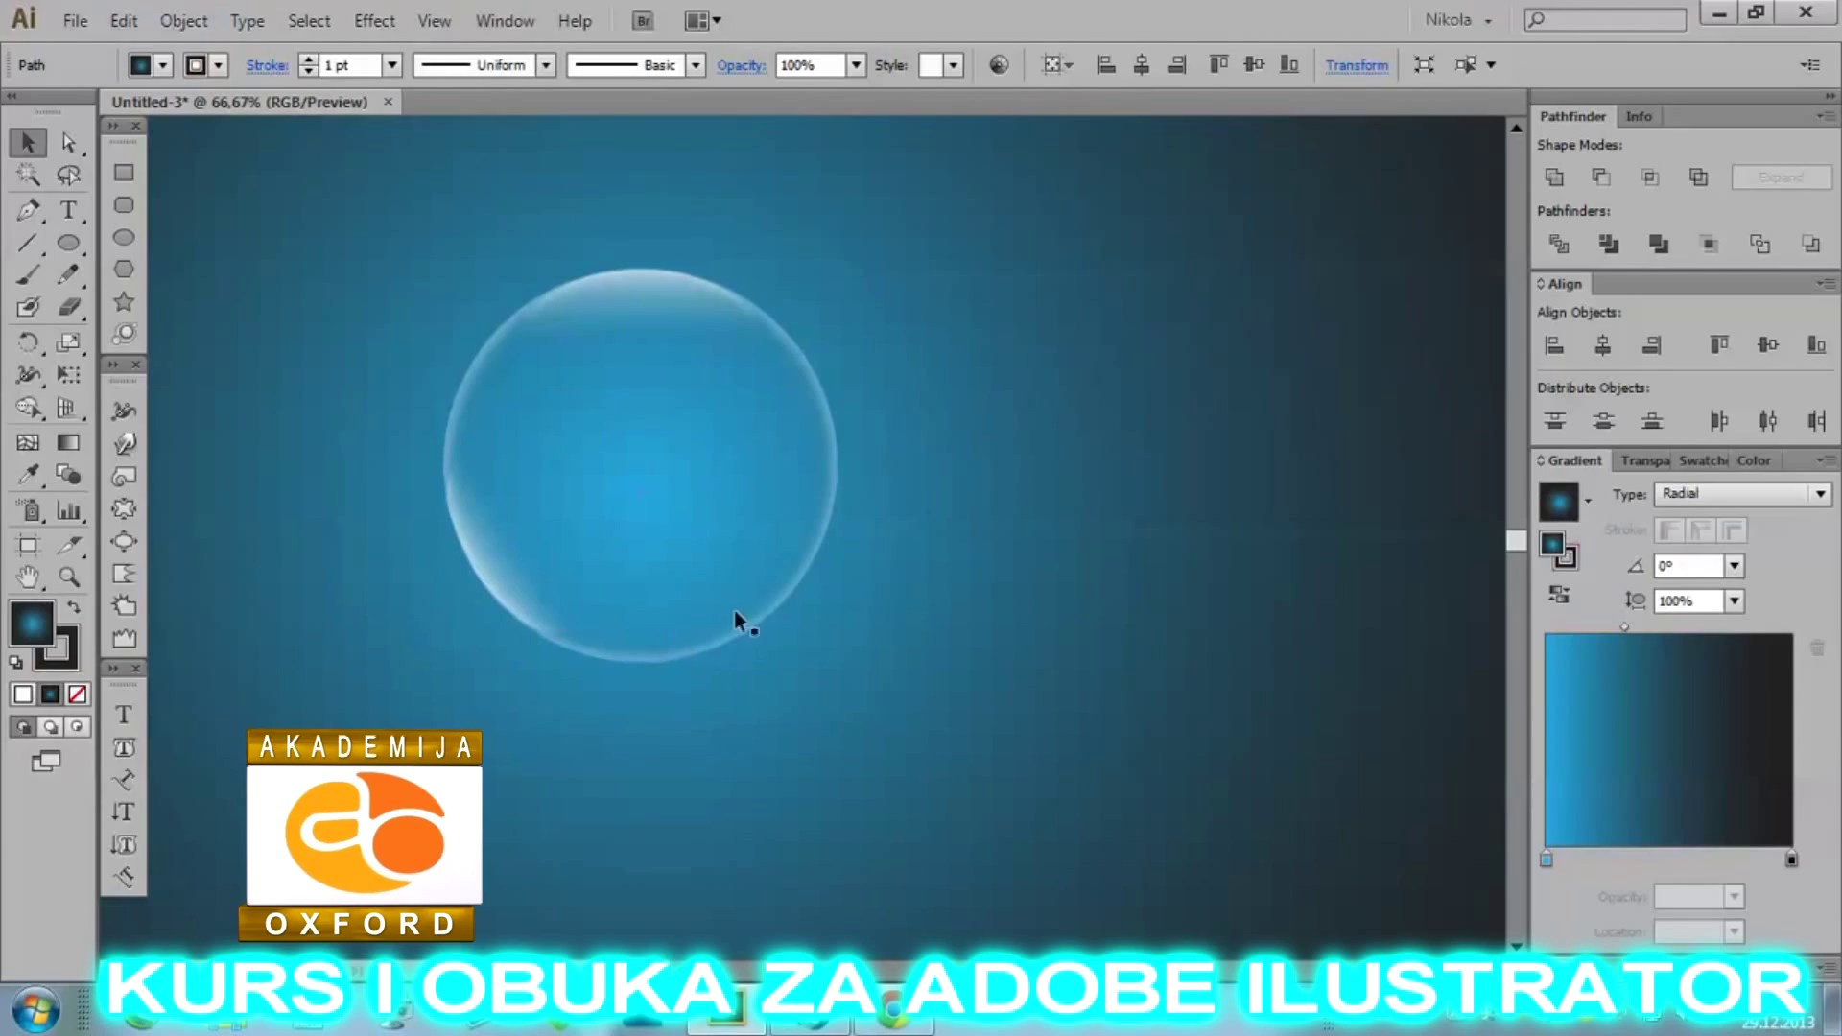
# Copy the lower-left highlight to the bubble's lower-right edge, rotated so that its gradient runs at about 140.3°.
pyautogui.scroll(1, 561, 634)
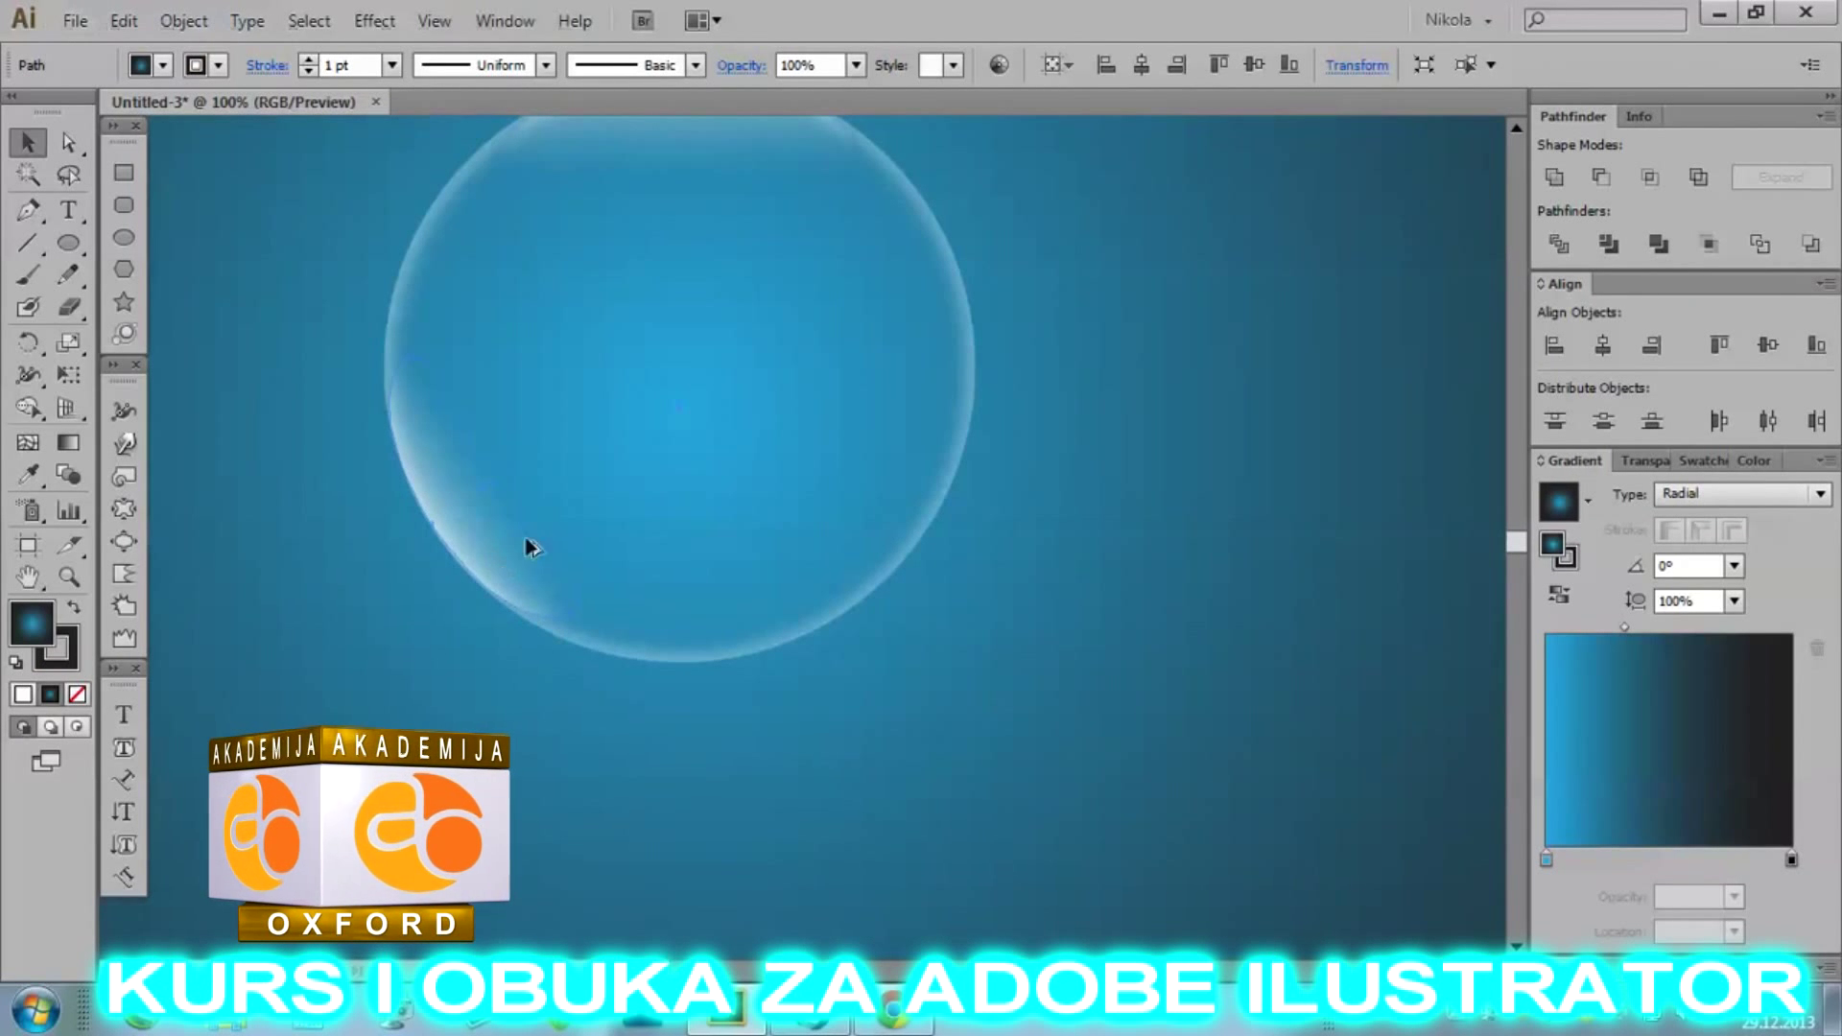
pyautogui.click(779, 428)
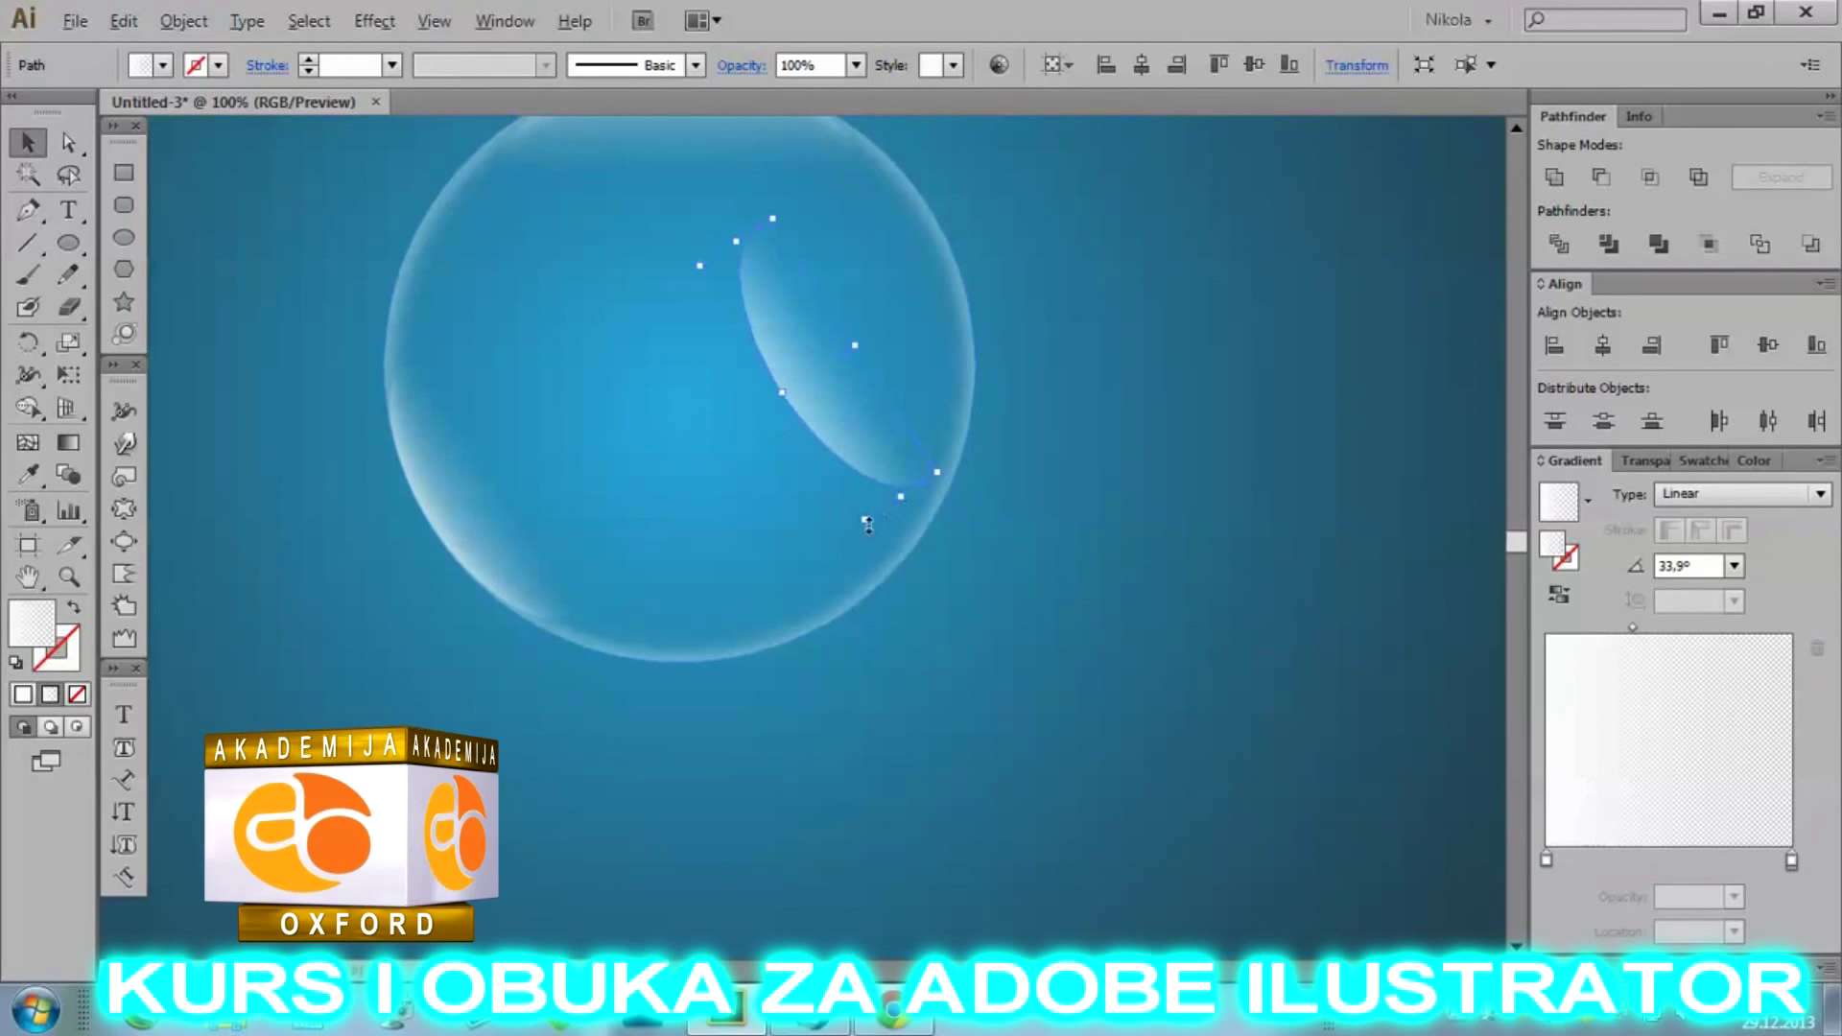
pyautogui.moveTo(867, 524); pyautogui.dragTo(869, 197)
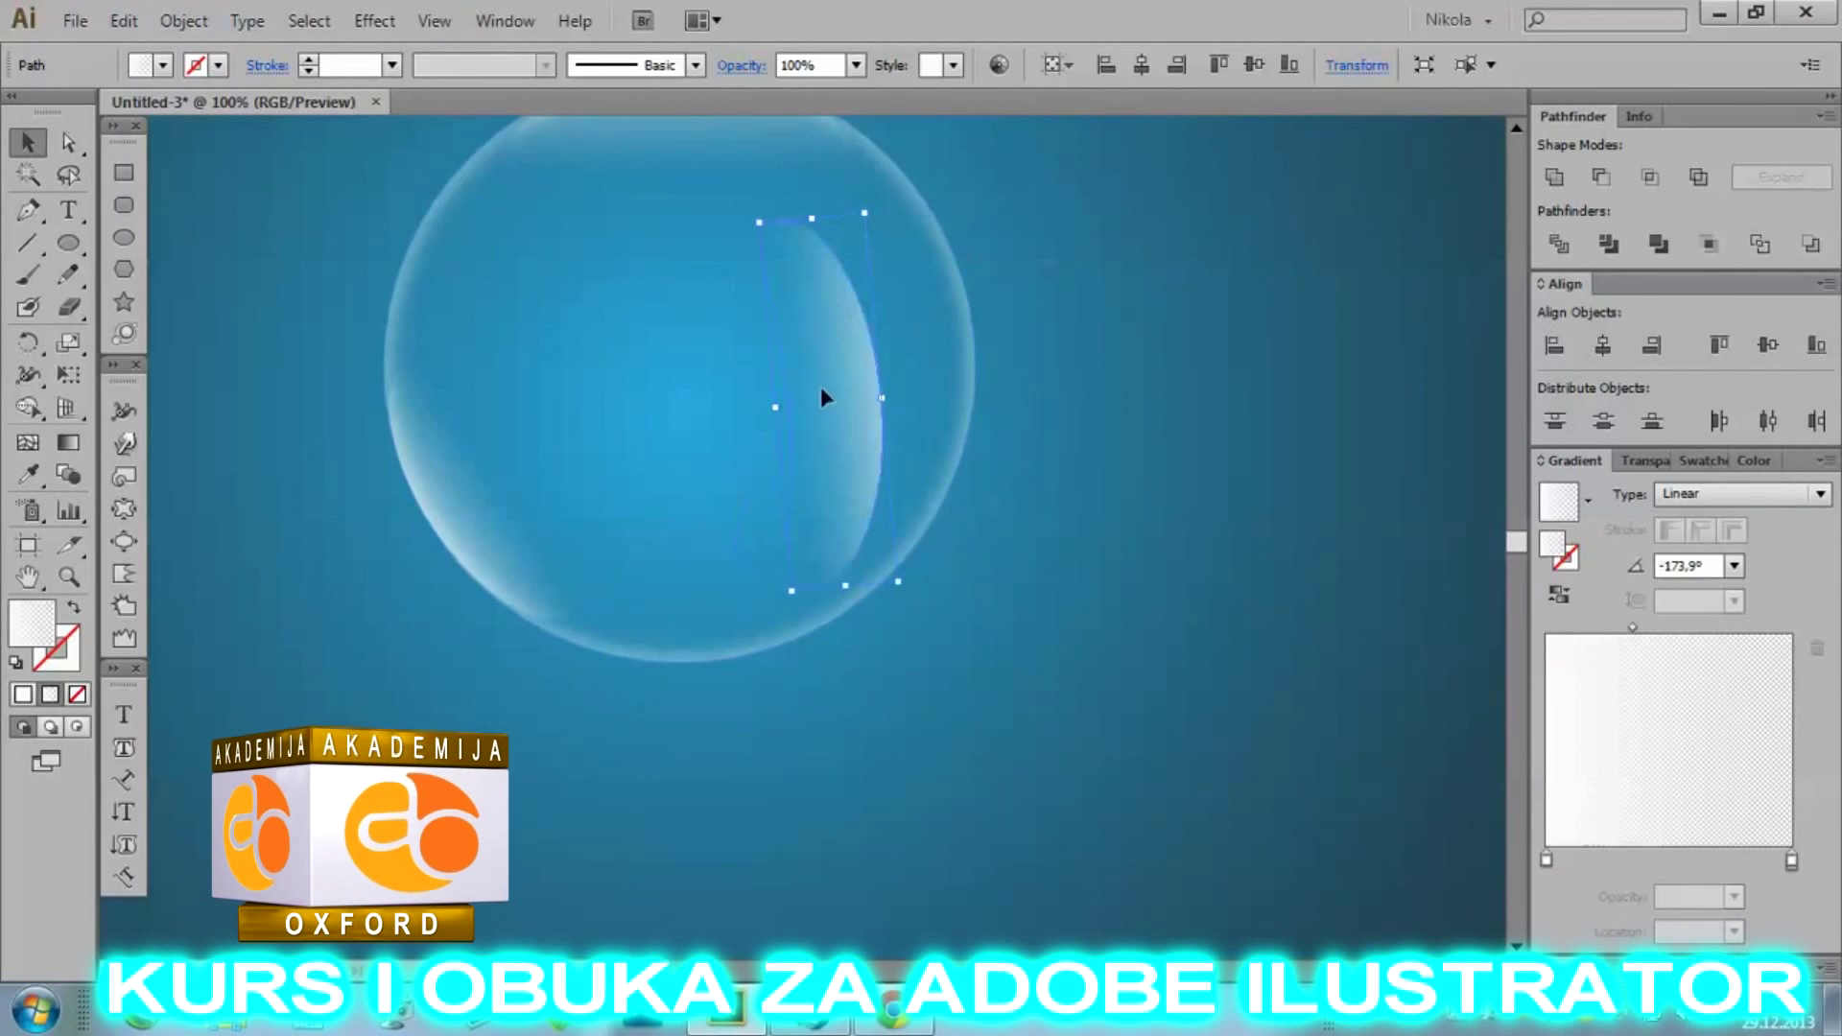
pyautogui.moveTo(907, 597); pyautogui.dragTo(773, 635)
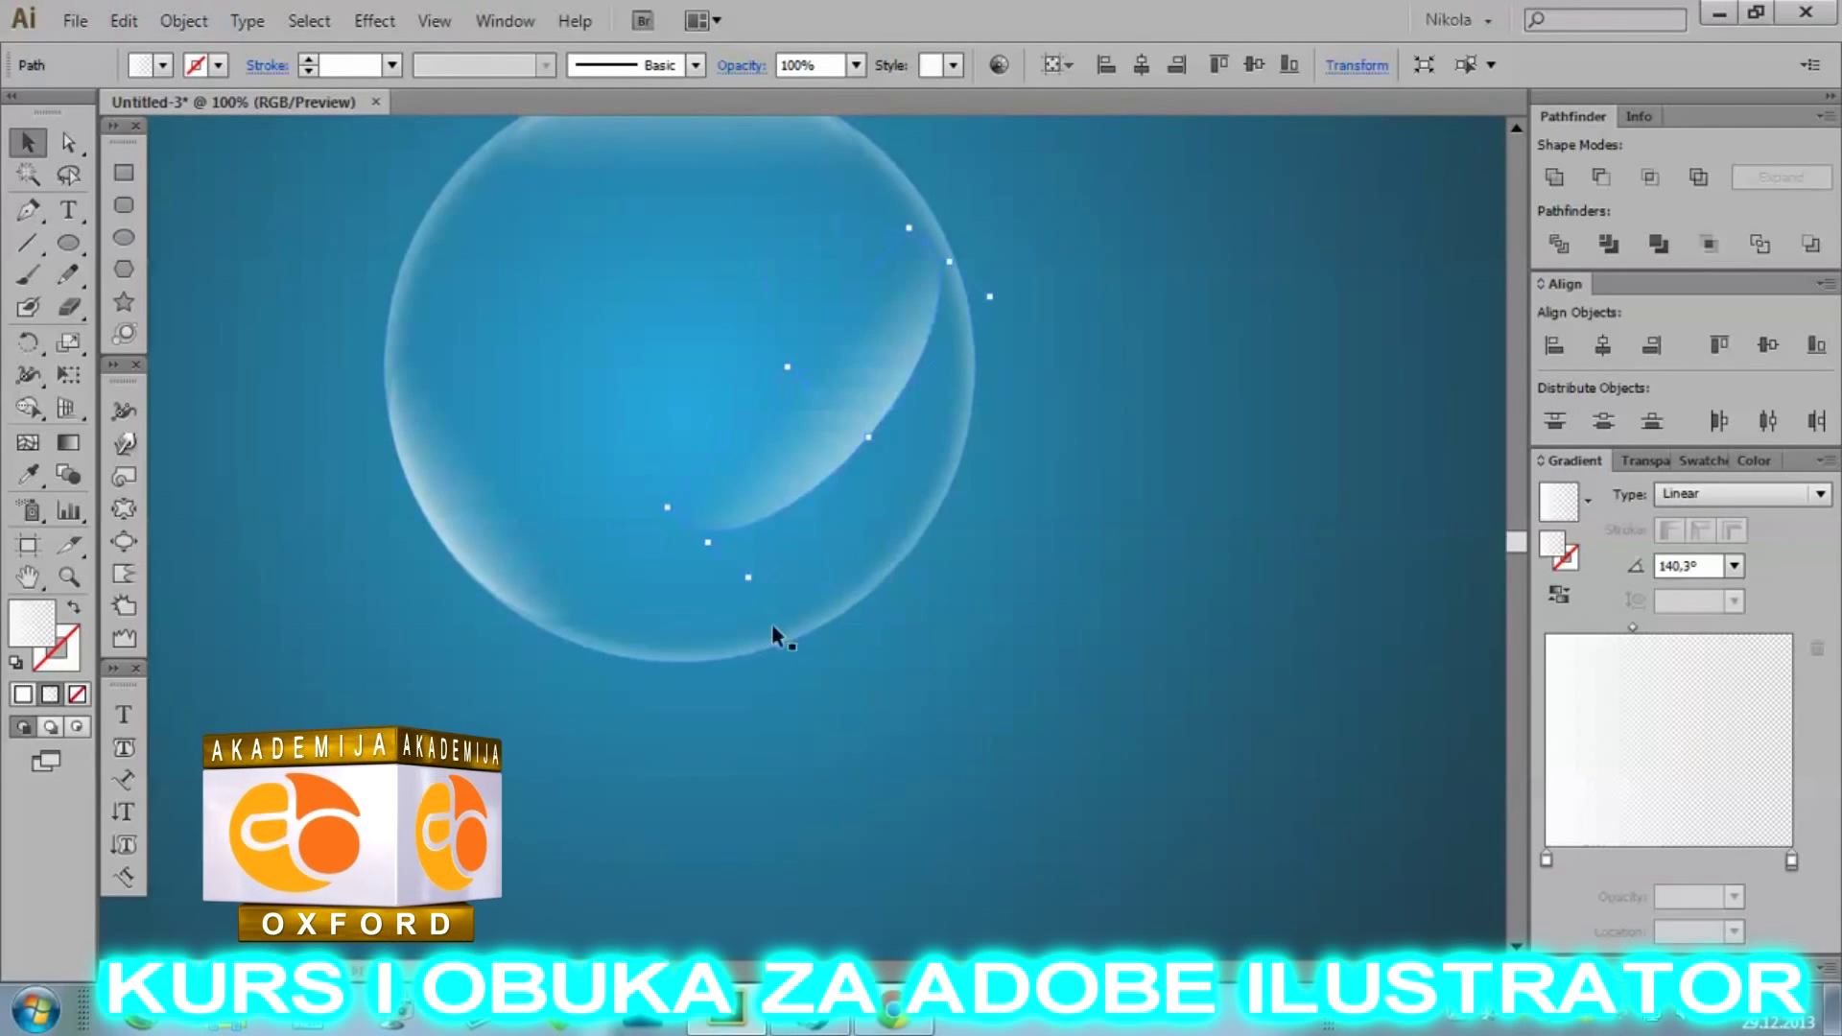
pyautogui.moveTo(882, 368)
pyautogui.mouseDown()
pyautogui.moveTo(872, 485)
pyautogui.moveTo(892, 578)
pyautogui.moveTo(837, 441)
pyautogui.moveTo(934, 405)
pyautogui.moveTo(904, 398)
pyautogui.mouseUp()
pyautogui.scroll(3, 906, 559)
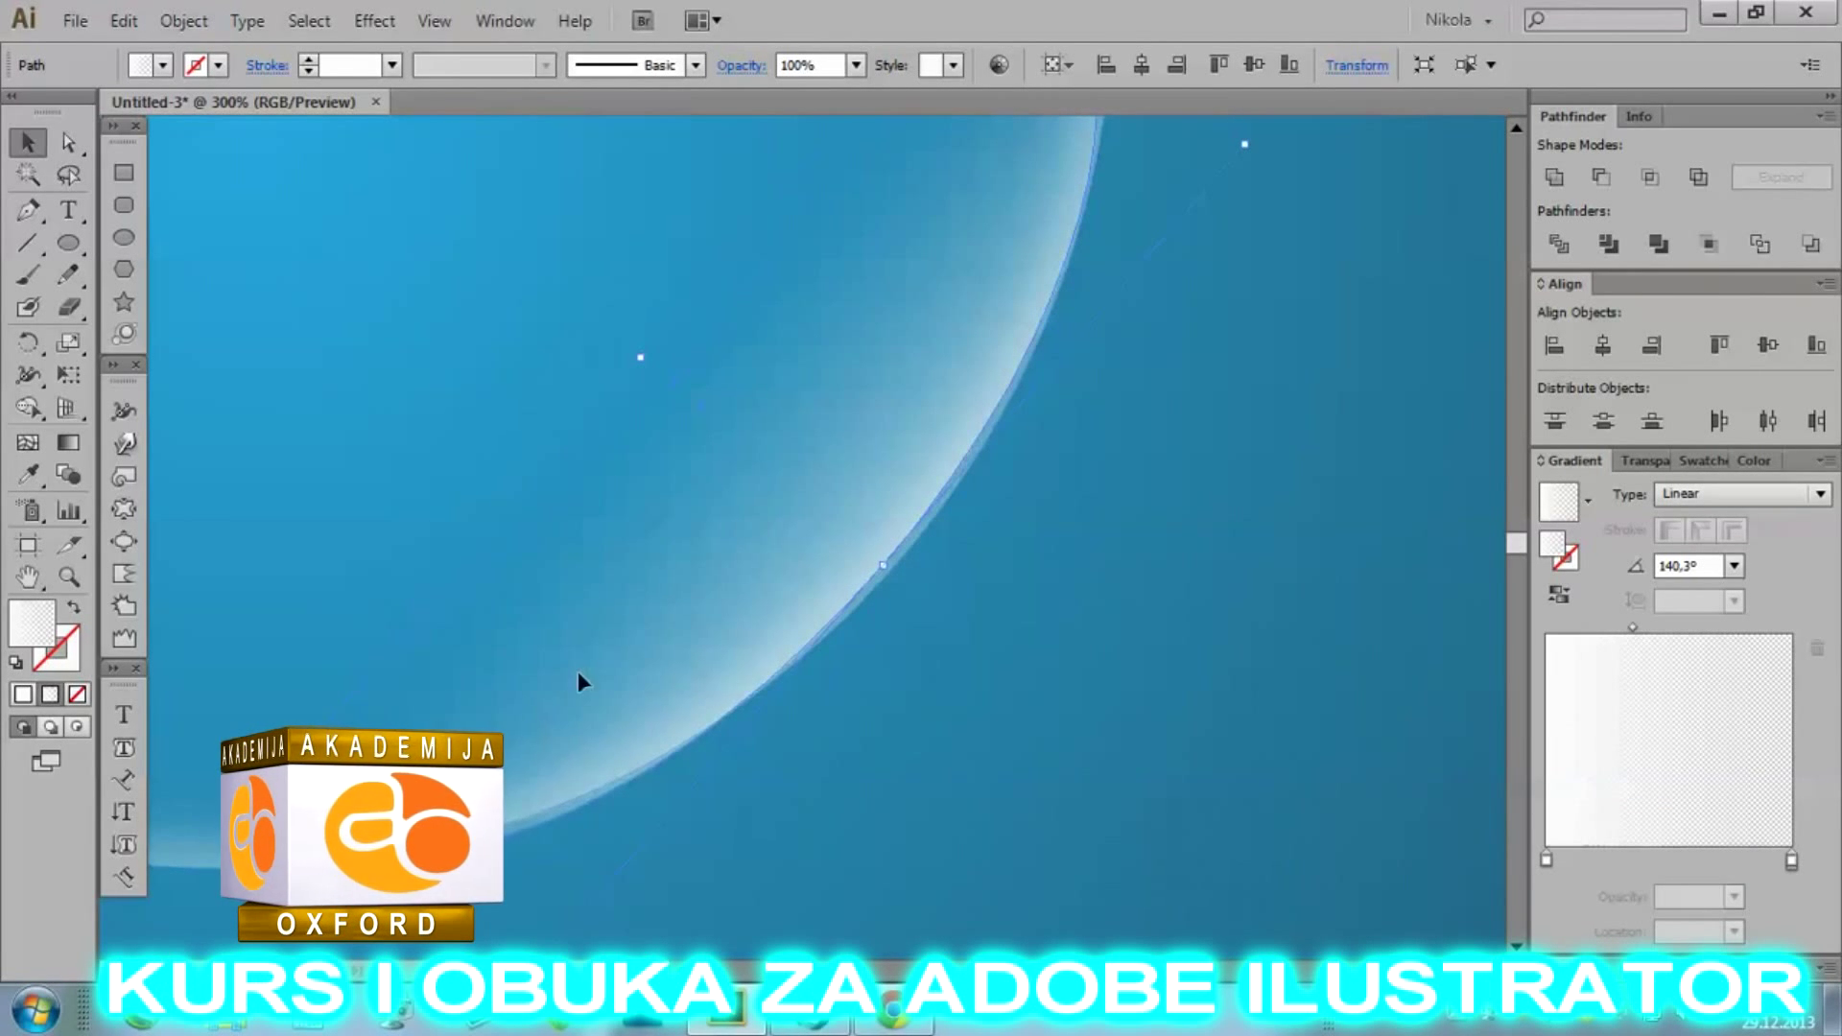
# Nudge the lower-right highlight slightly upwards along the inside of the circle's edge.
pyautogui.moveTo(580, 669); pyautogui.dragTo(596, 642)
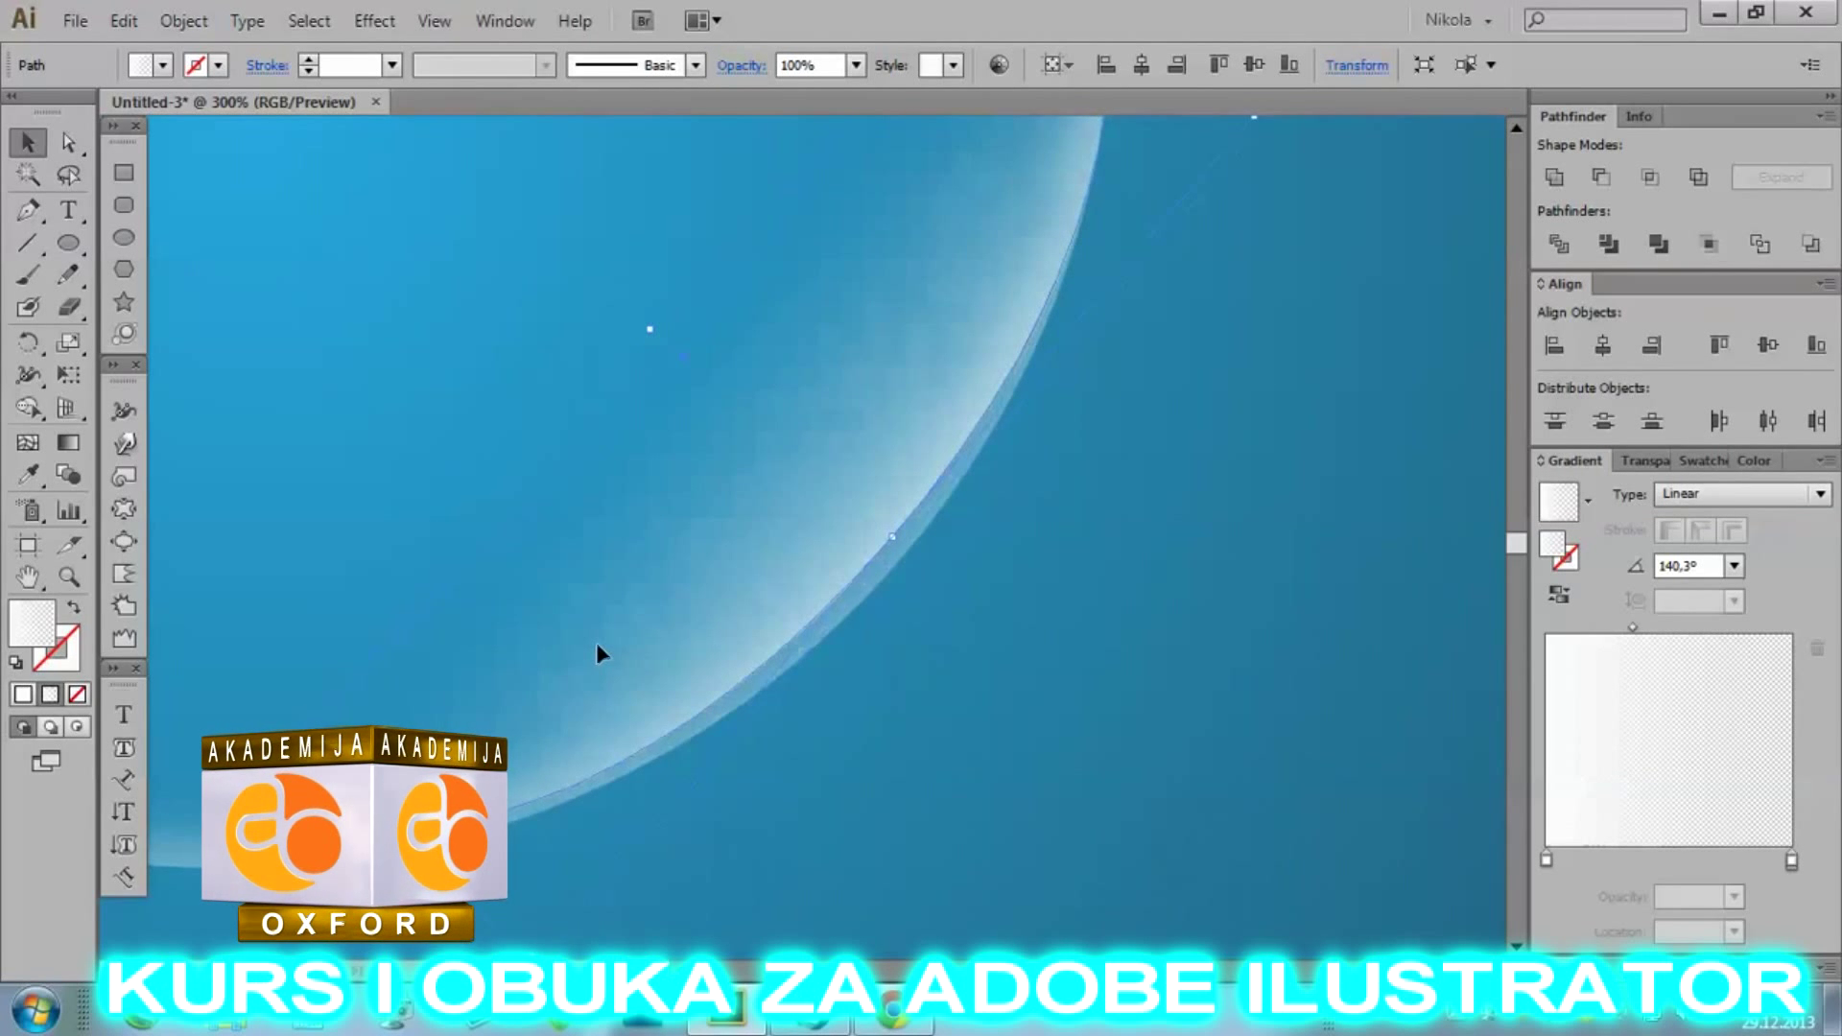
pyautogui.scroll(-1, 761, 431)
pyautogui.moveTo(781, 468); pyautogui.dragTo(783, 462)
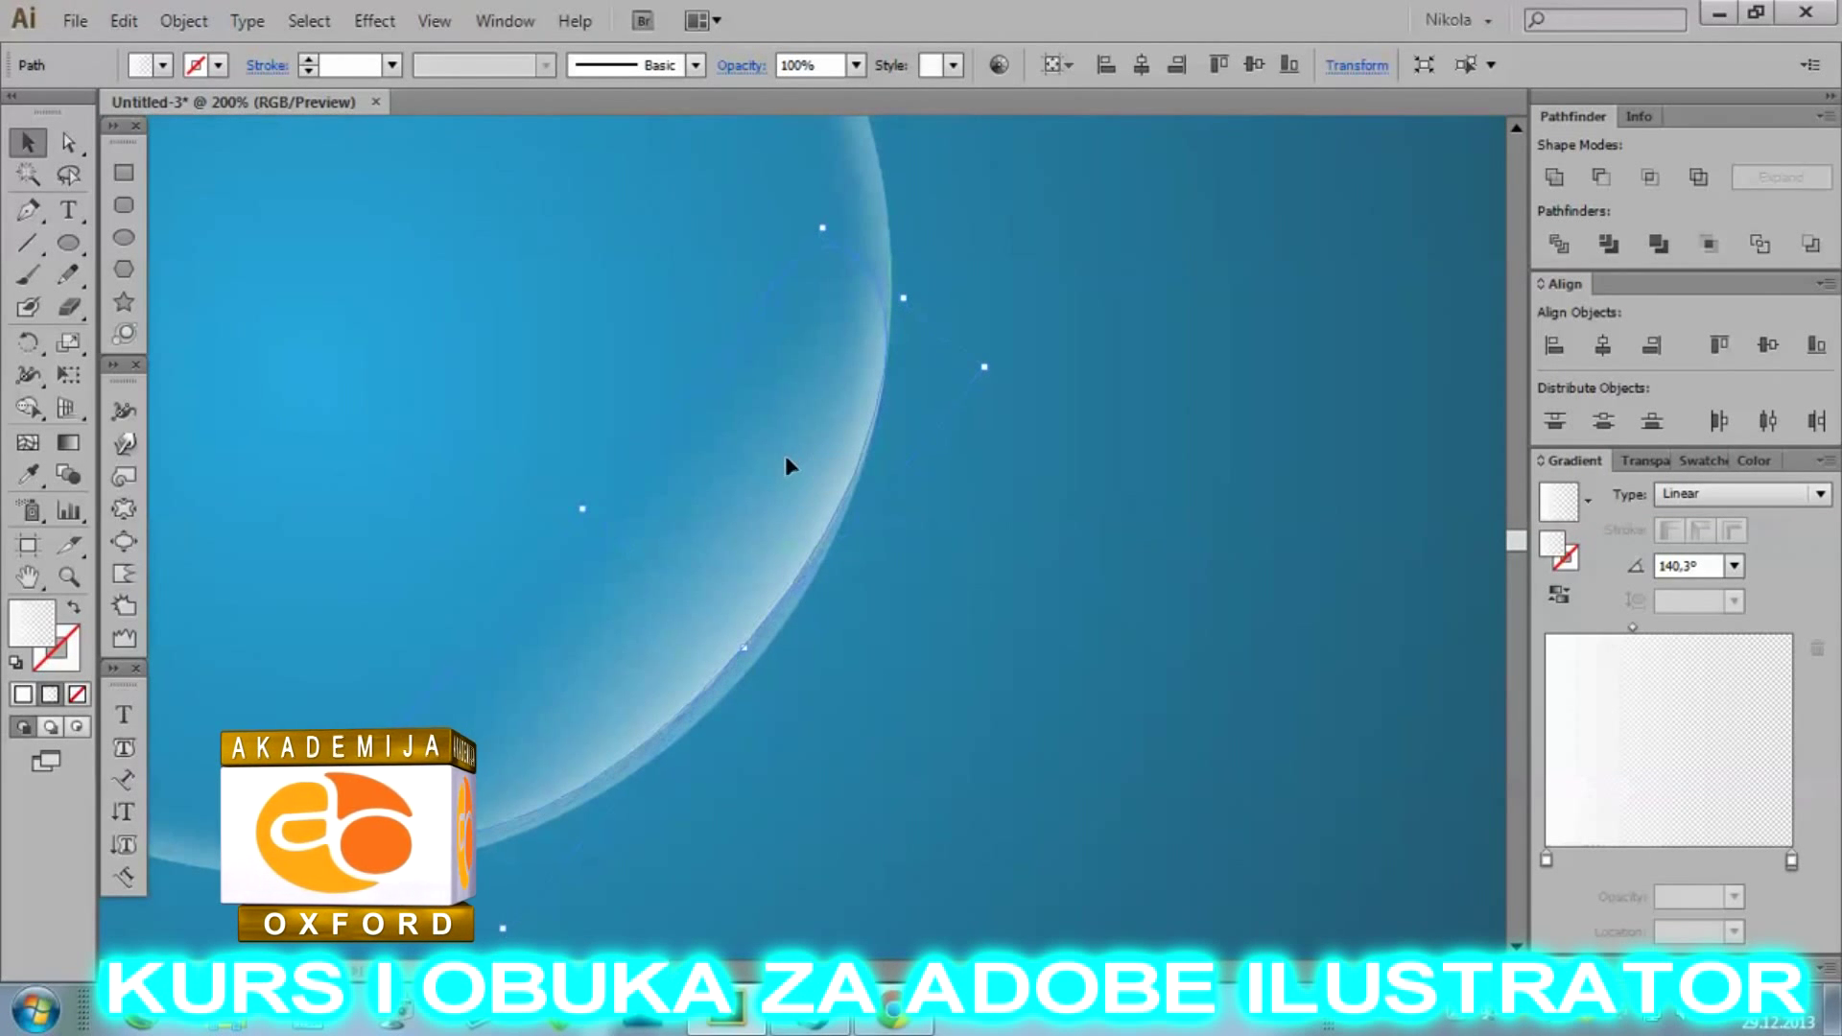
# Move the lower-right highlight's outer anchor point to X 1167.25 px, Y 907.5 px with Direct Selection so that it meets the circle's edge.
pyautogui.click(68, 144)
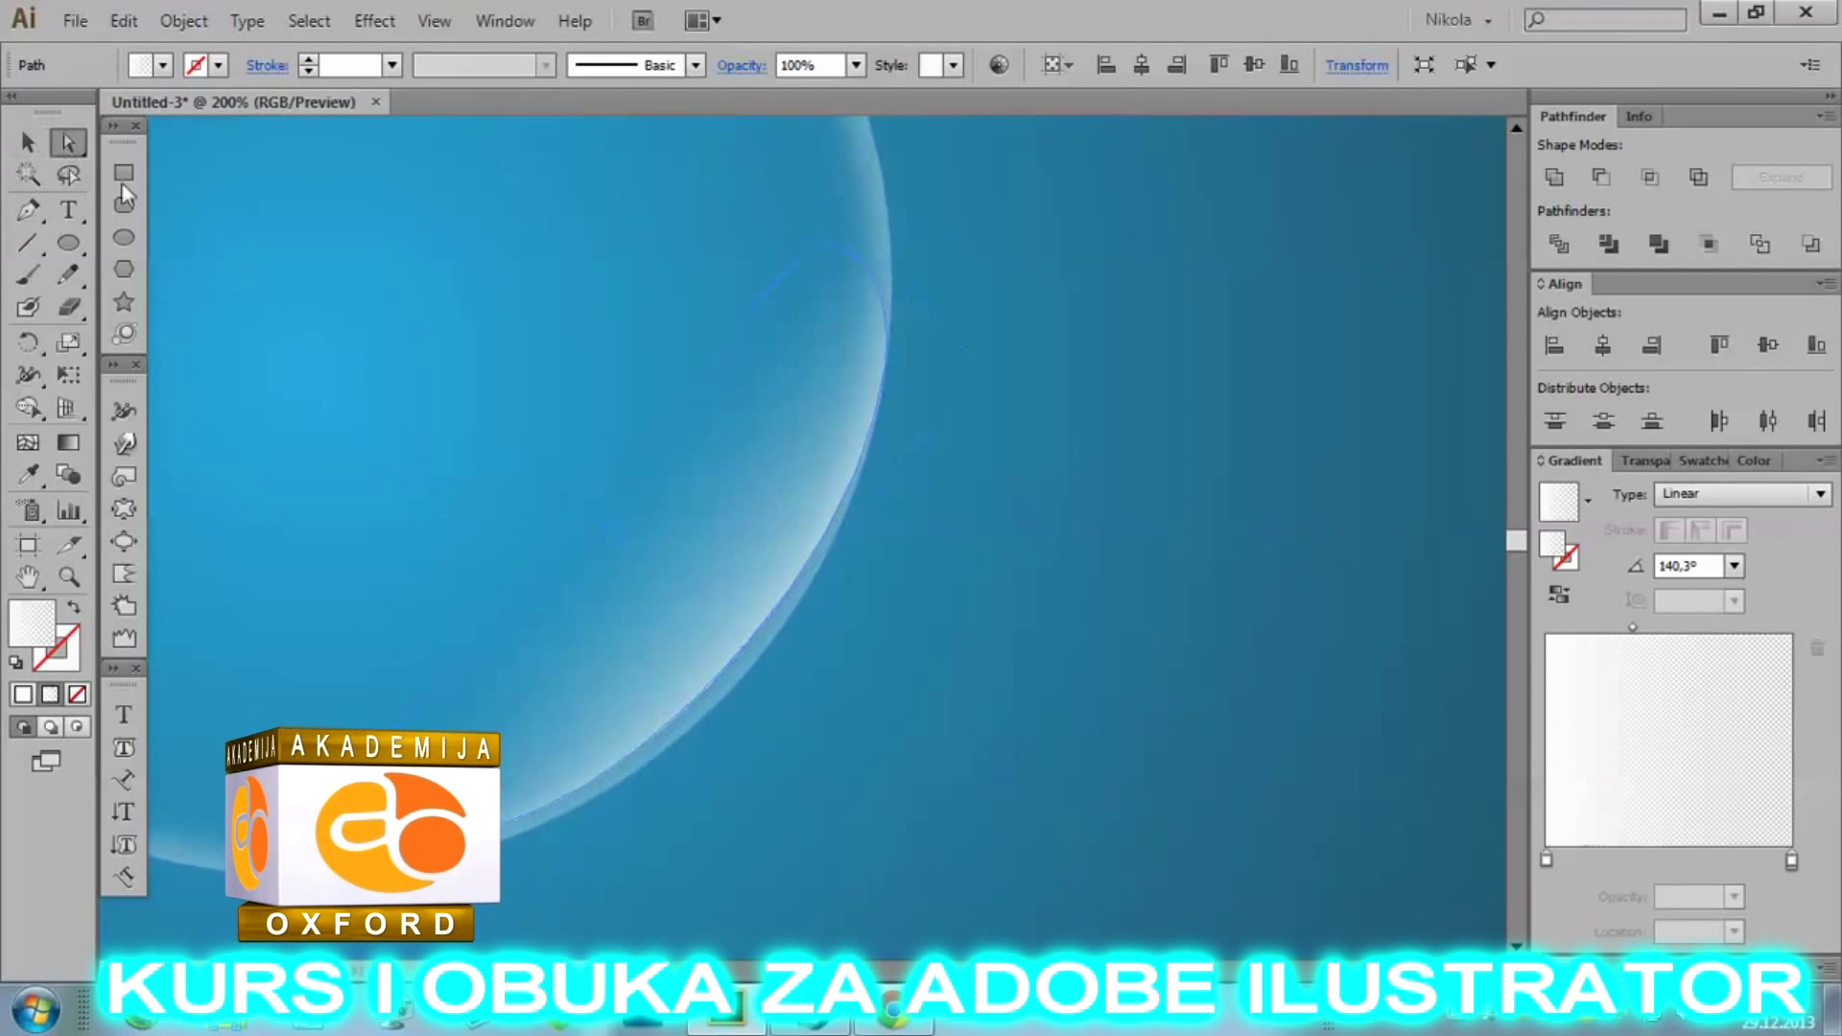
pyautogui.scroll(2, 745, 658)
pyautogui.click(748, 644)
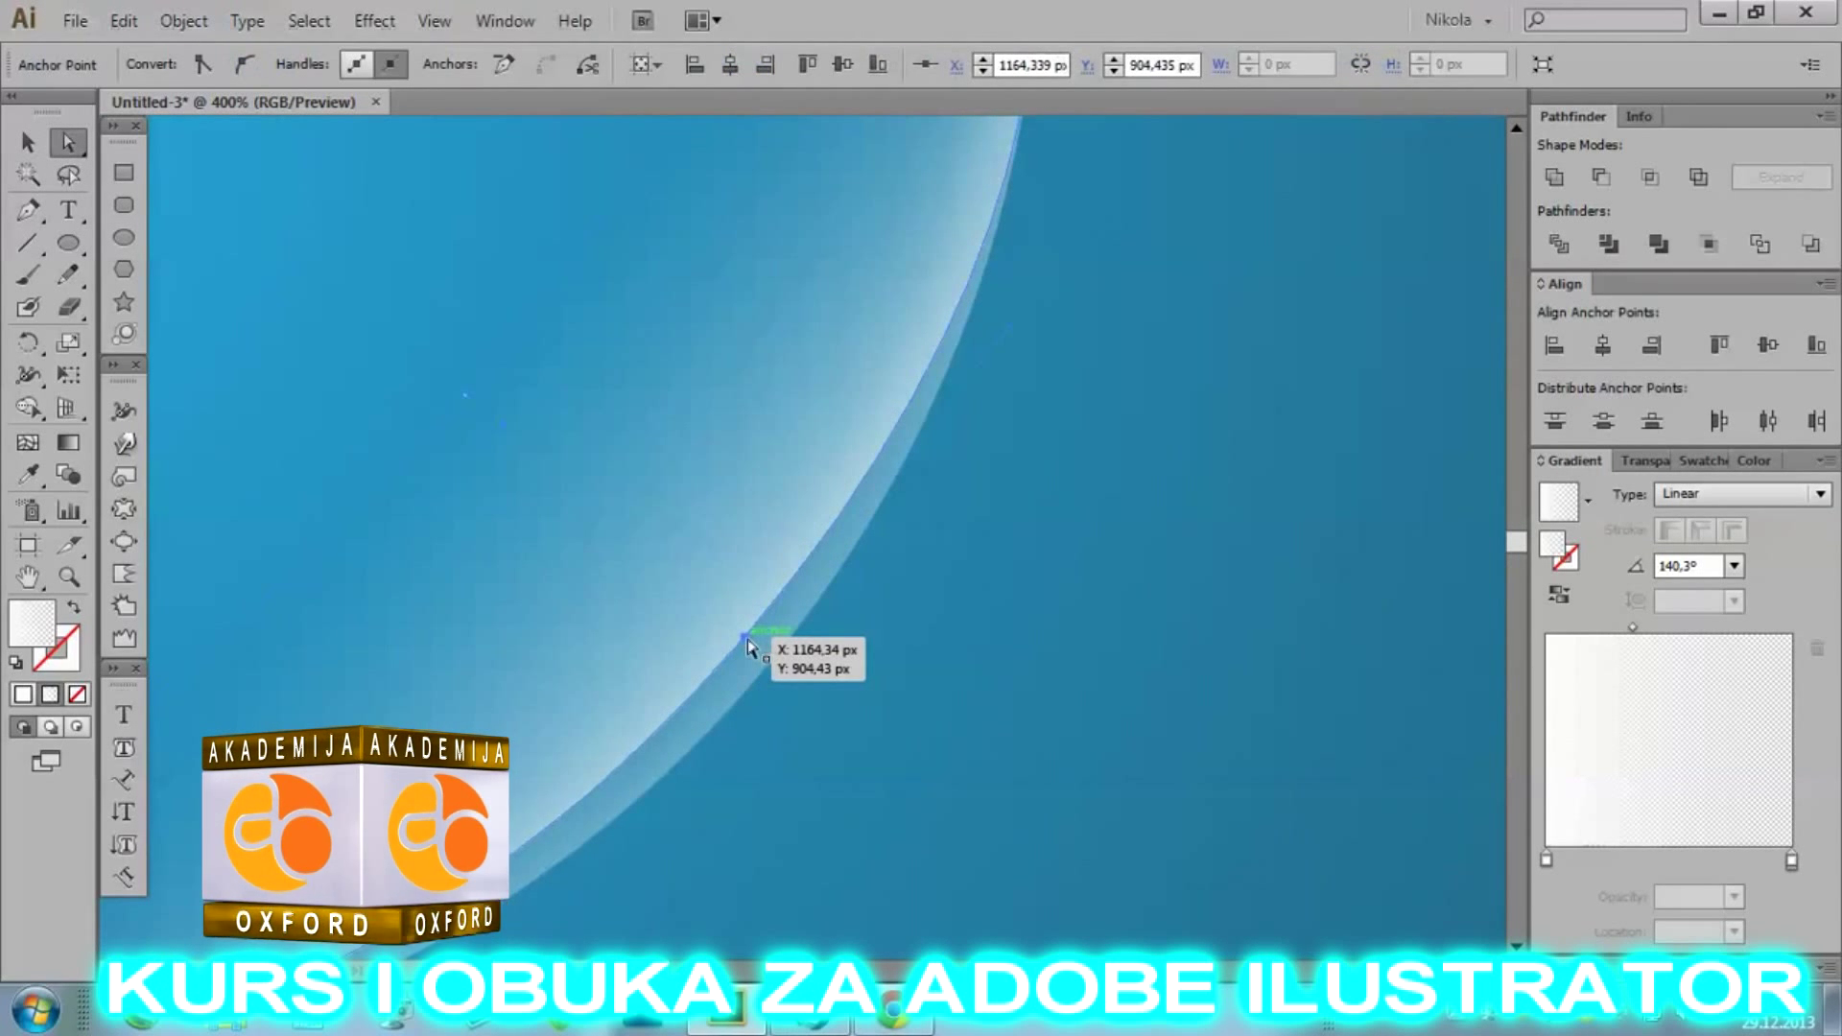
pyautogui.click(761, 660)
pyautogui.scroll(-3, 954, 637)
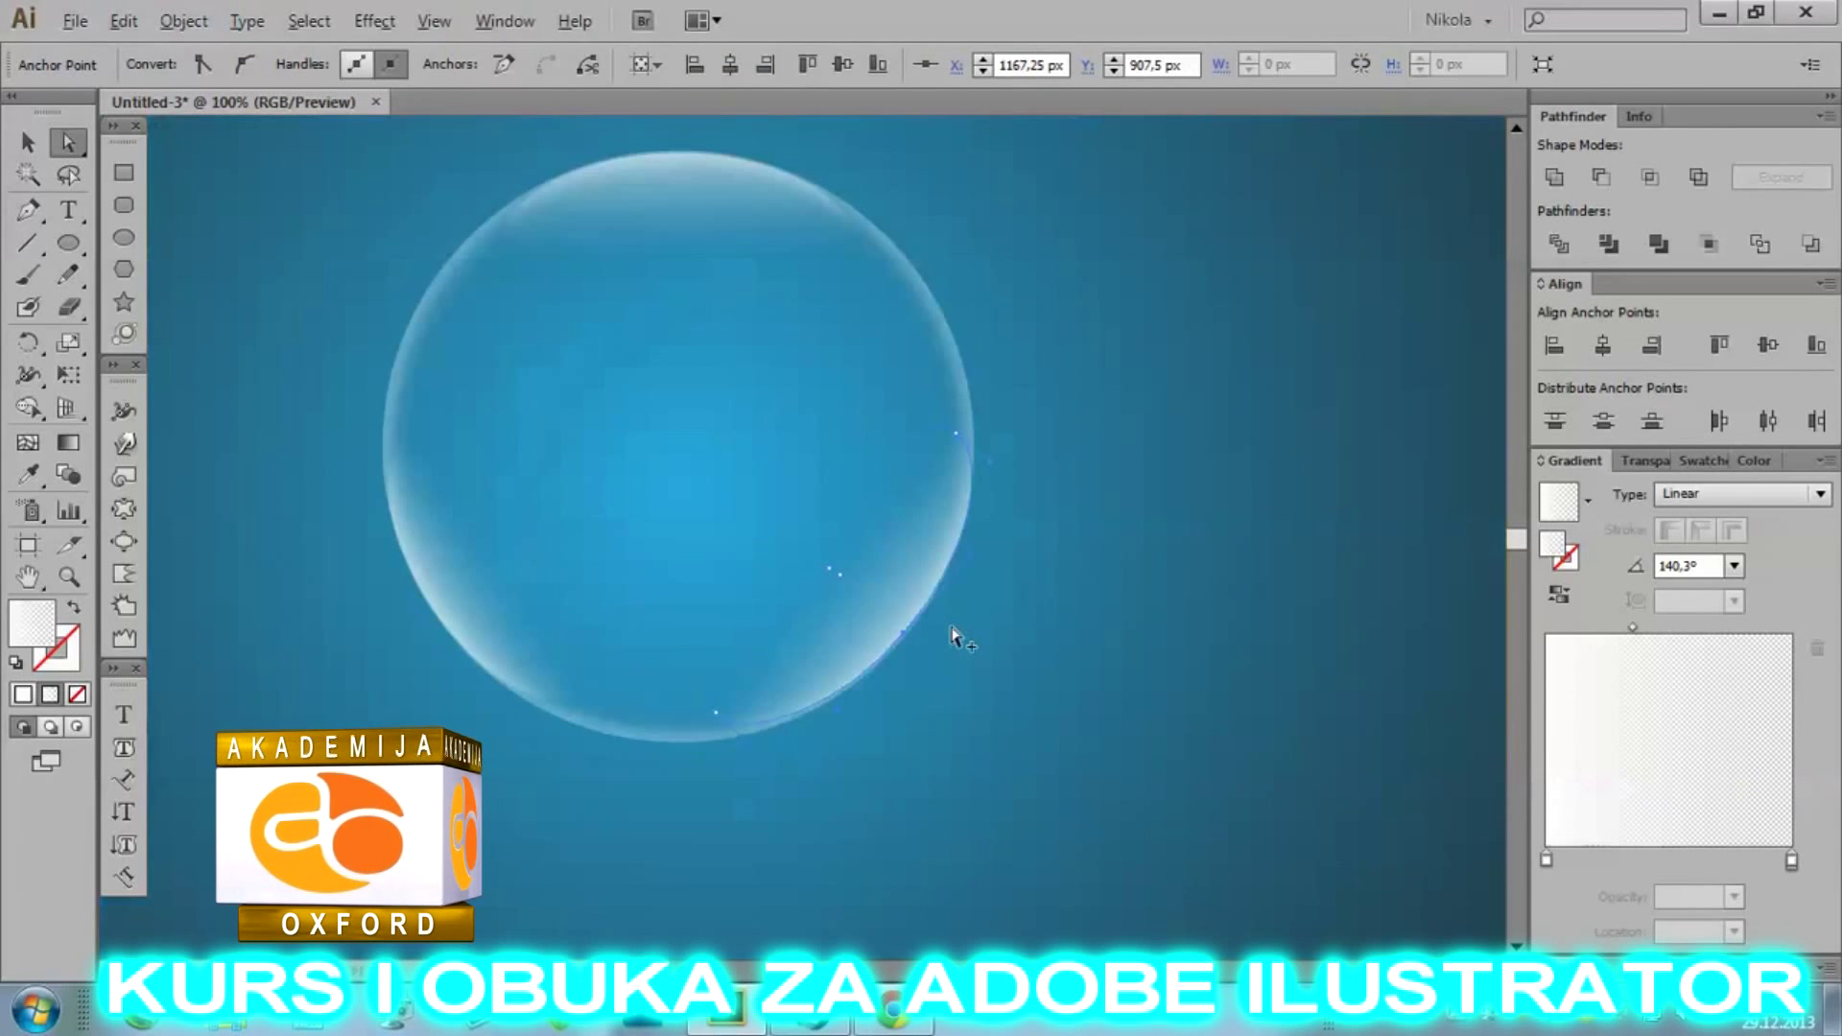
pyautogui.click(27, 142)
pyautogui.click(276, 292)
pyautogui.scroll(-2, 641, 411)
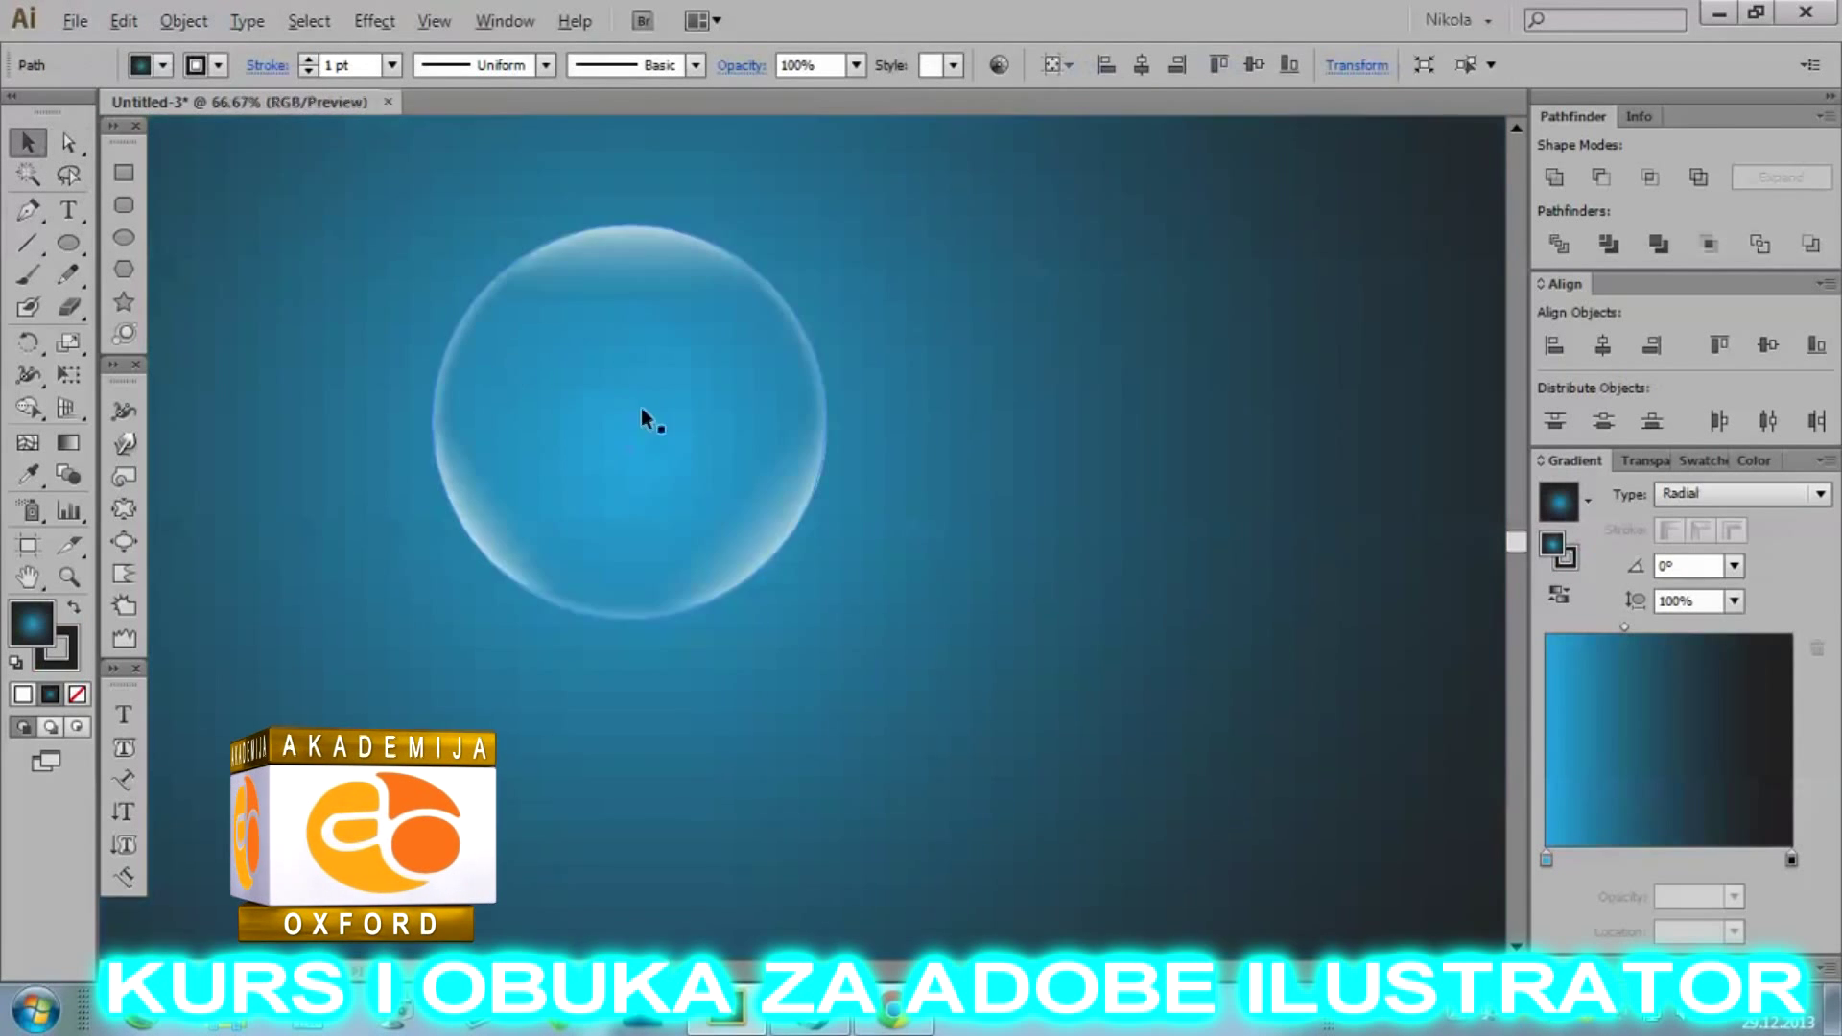
pyautogui.scroll(-2, 781, 411)
pyautogui.scroll(1, 833, 468)
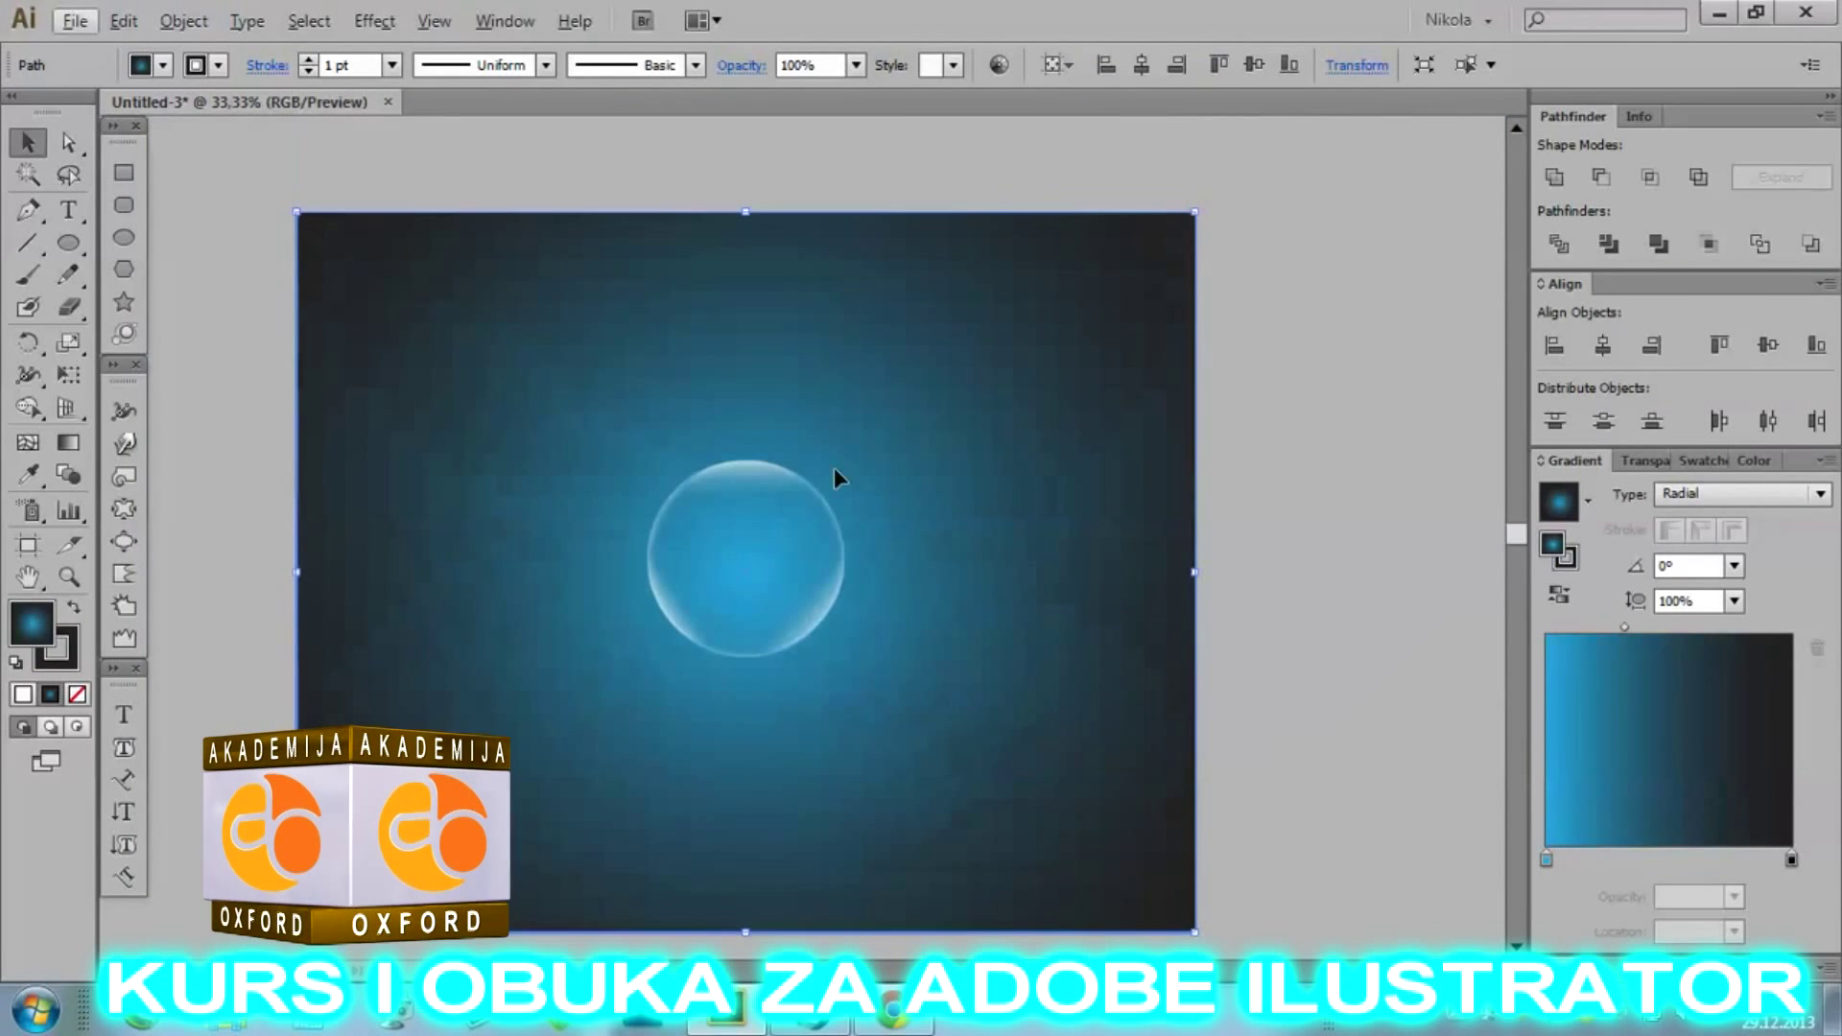
pyautogui.click(198, 318)
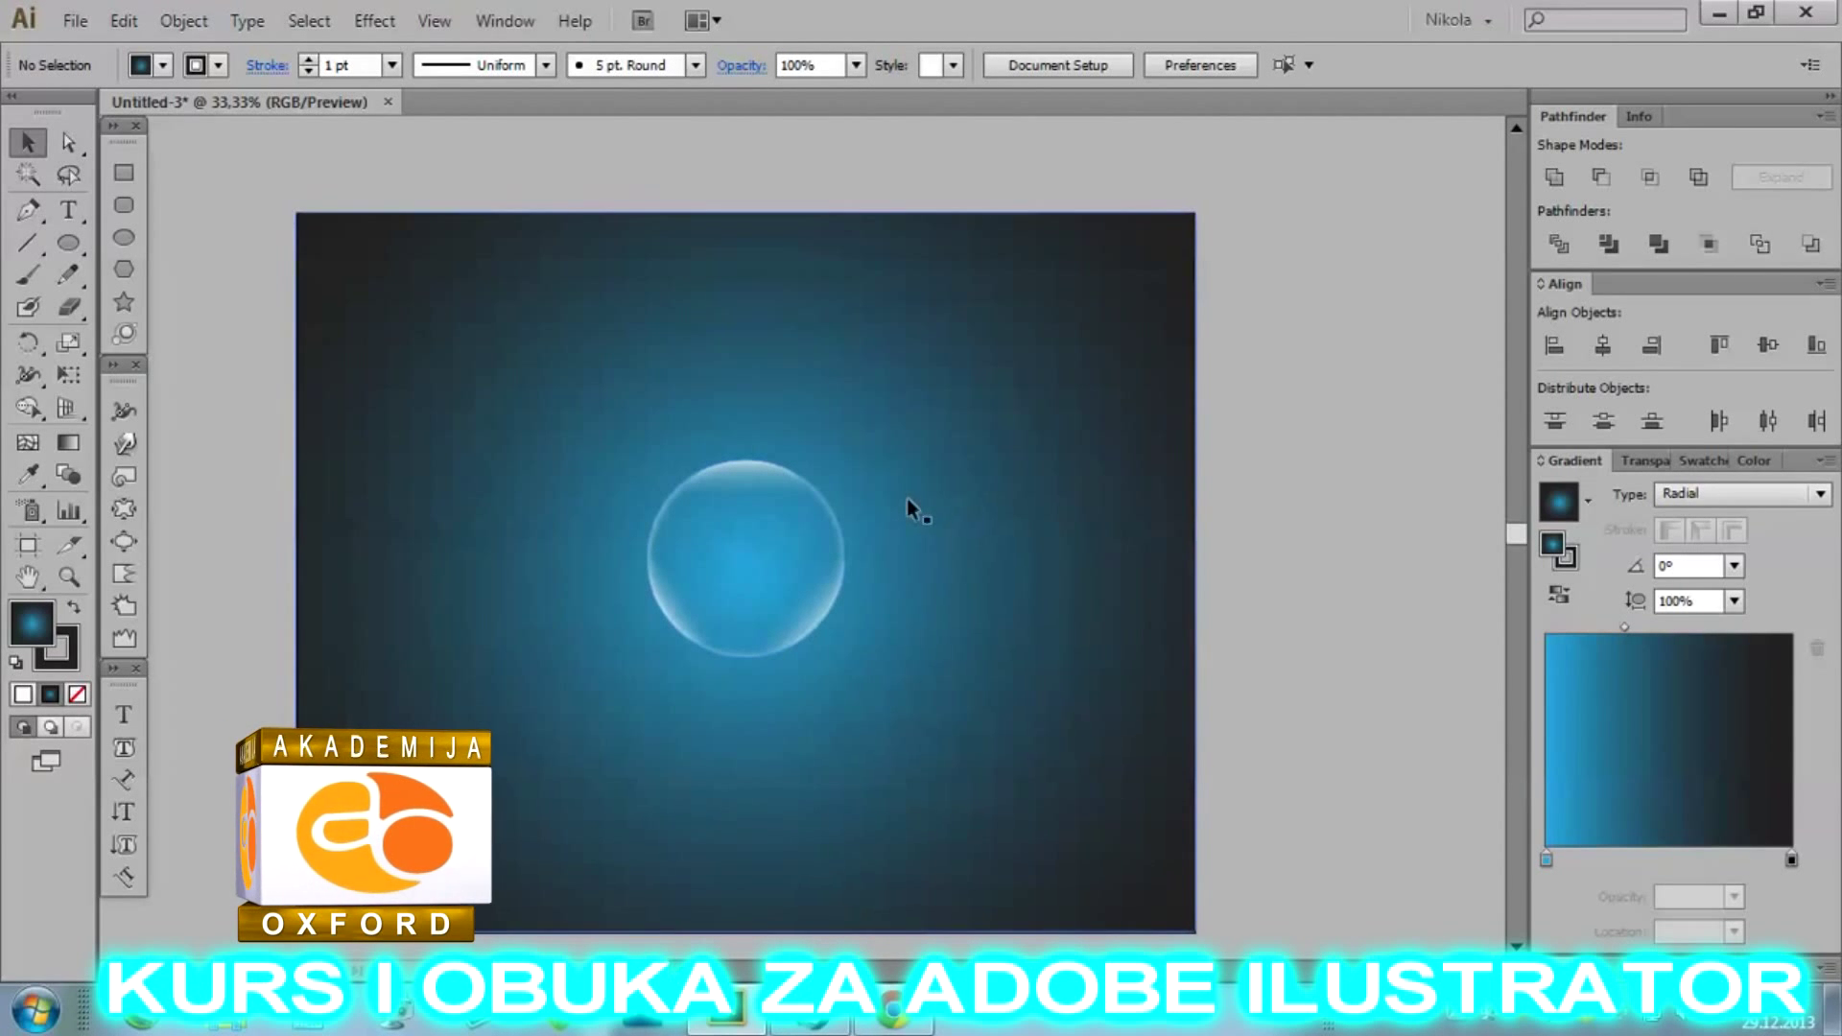
pyautogui.scroll(1, 781, 576)
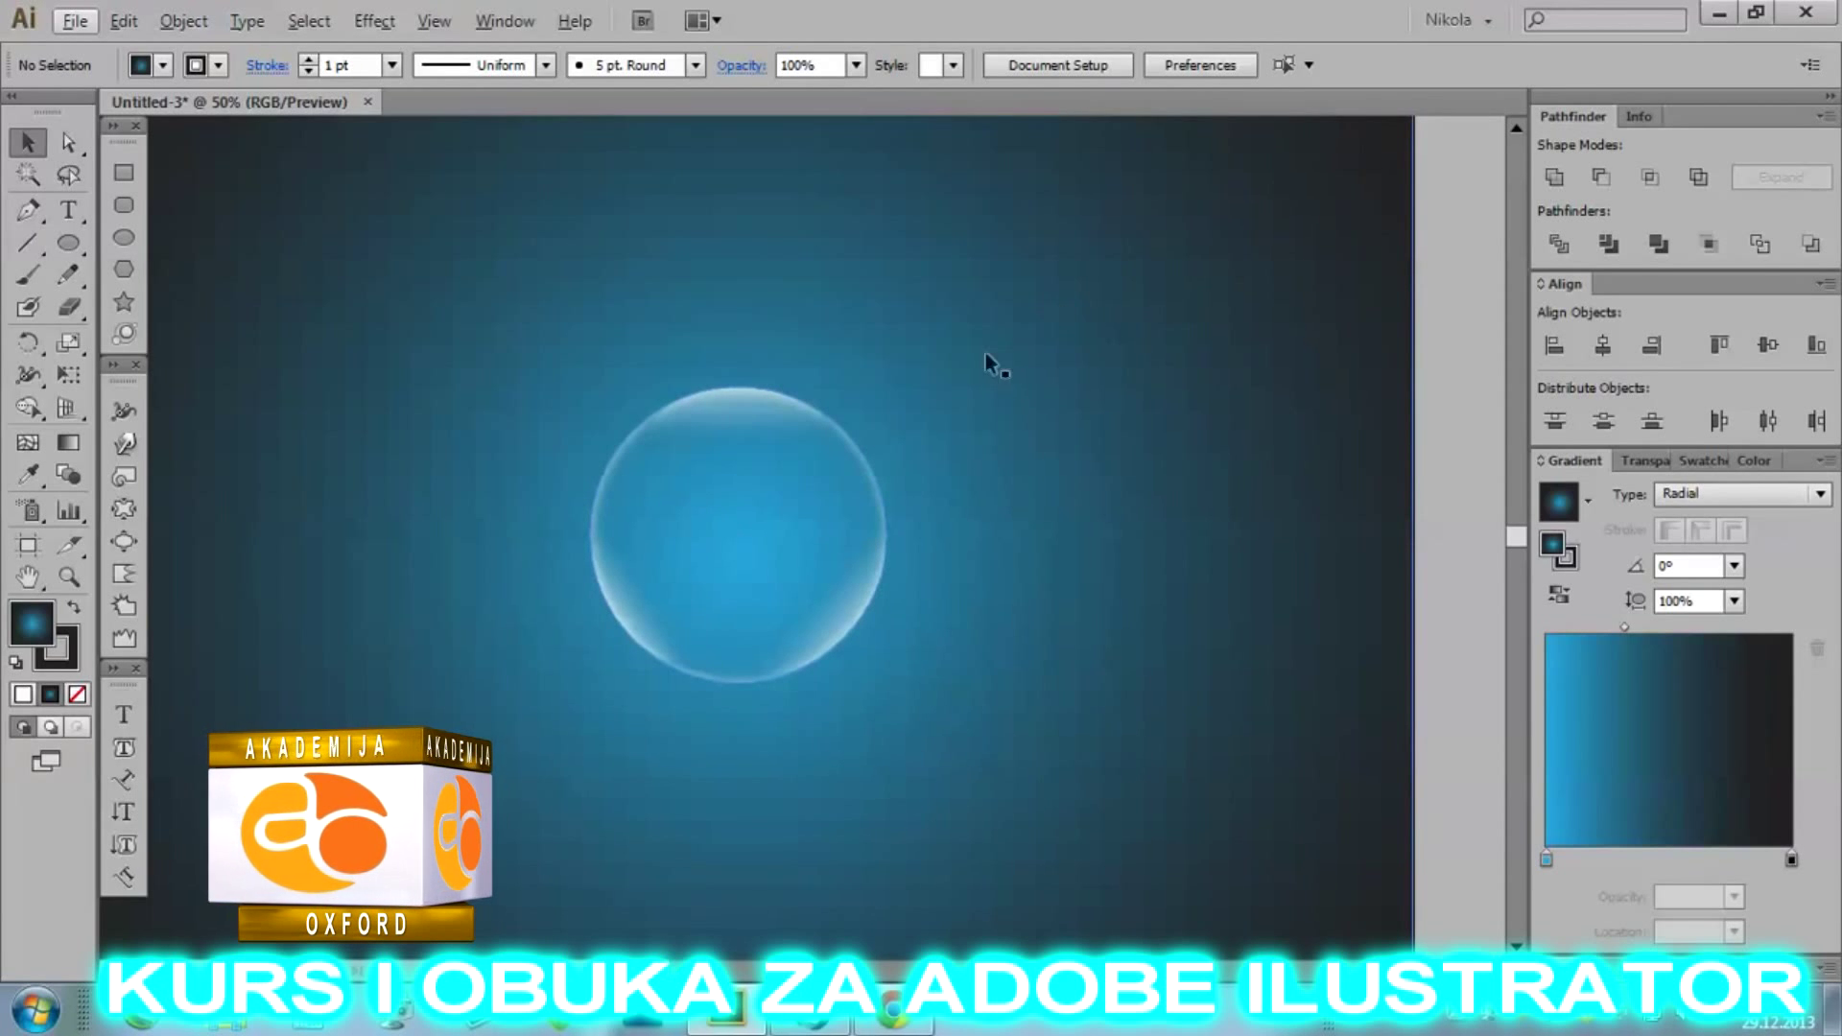
pyautogui.moveTo(827, 399); pyautogui.dragTo(337, 647)
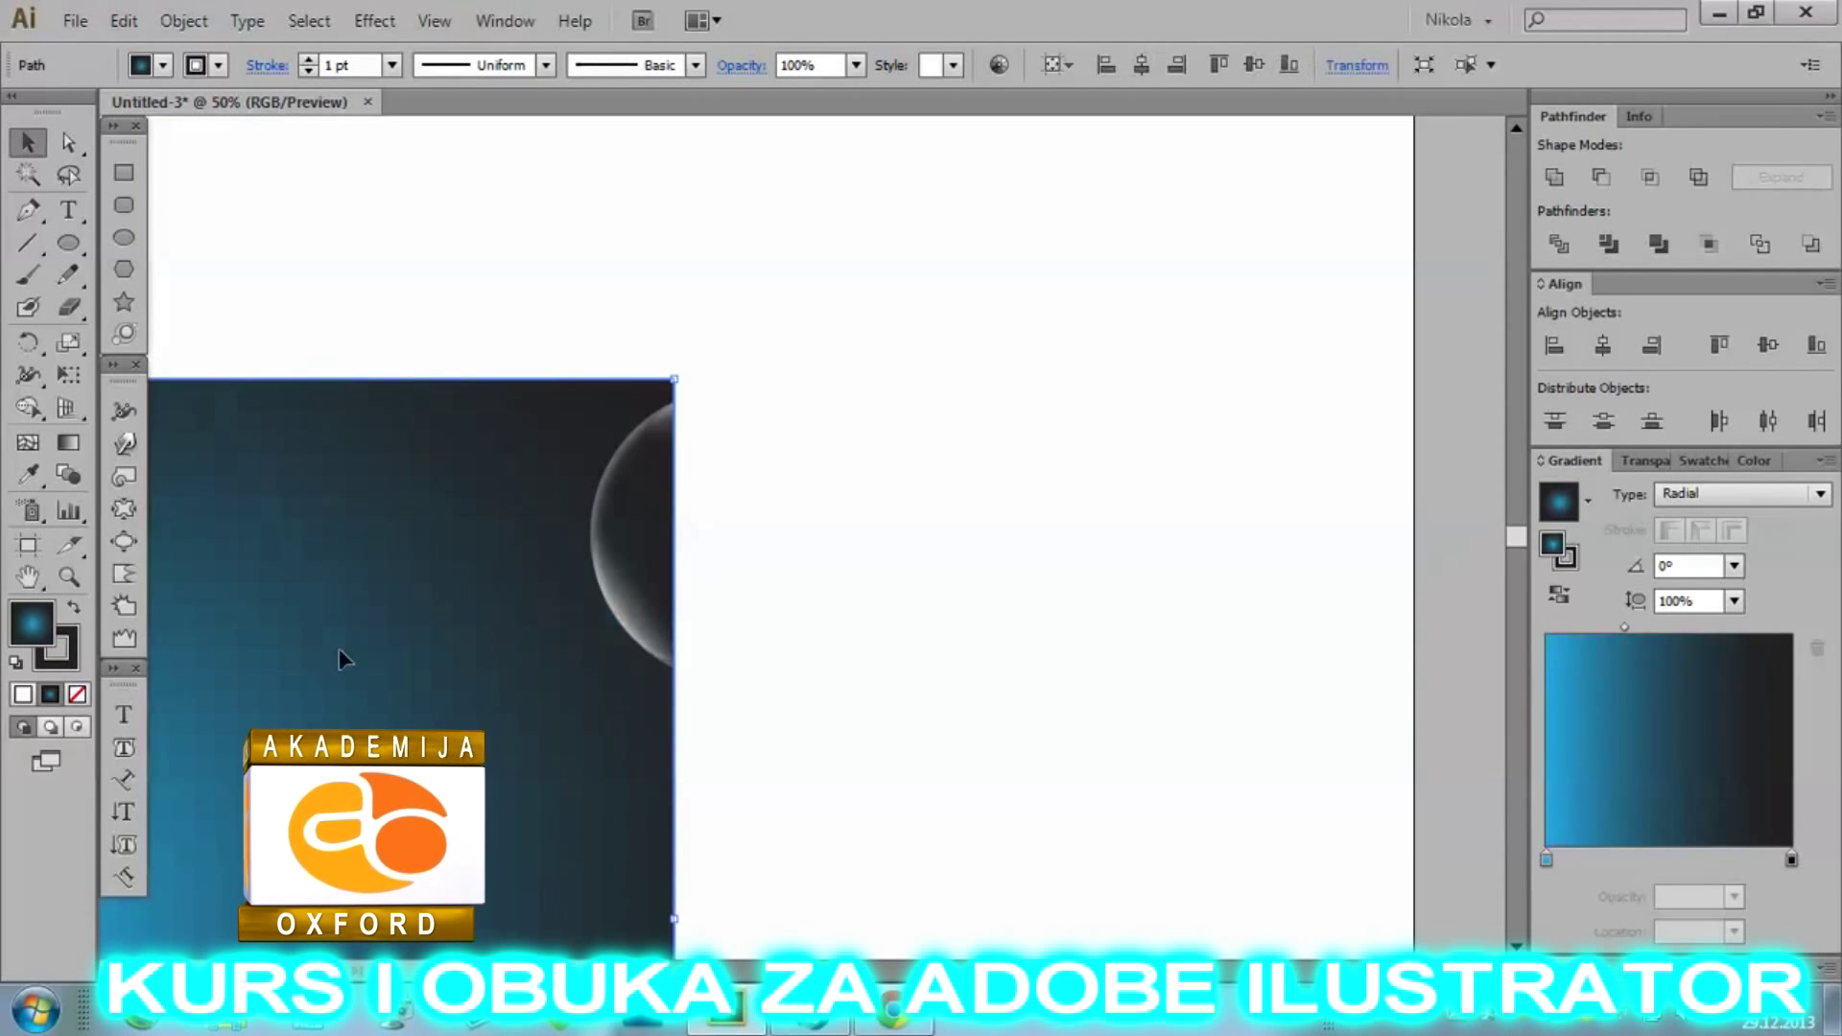
pyautogui.hotkey('ctrl', 'z')
pyautogui.scroll(-1, 767, 553)
pyautogui.click(1237, 422)
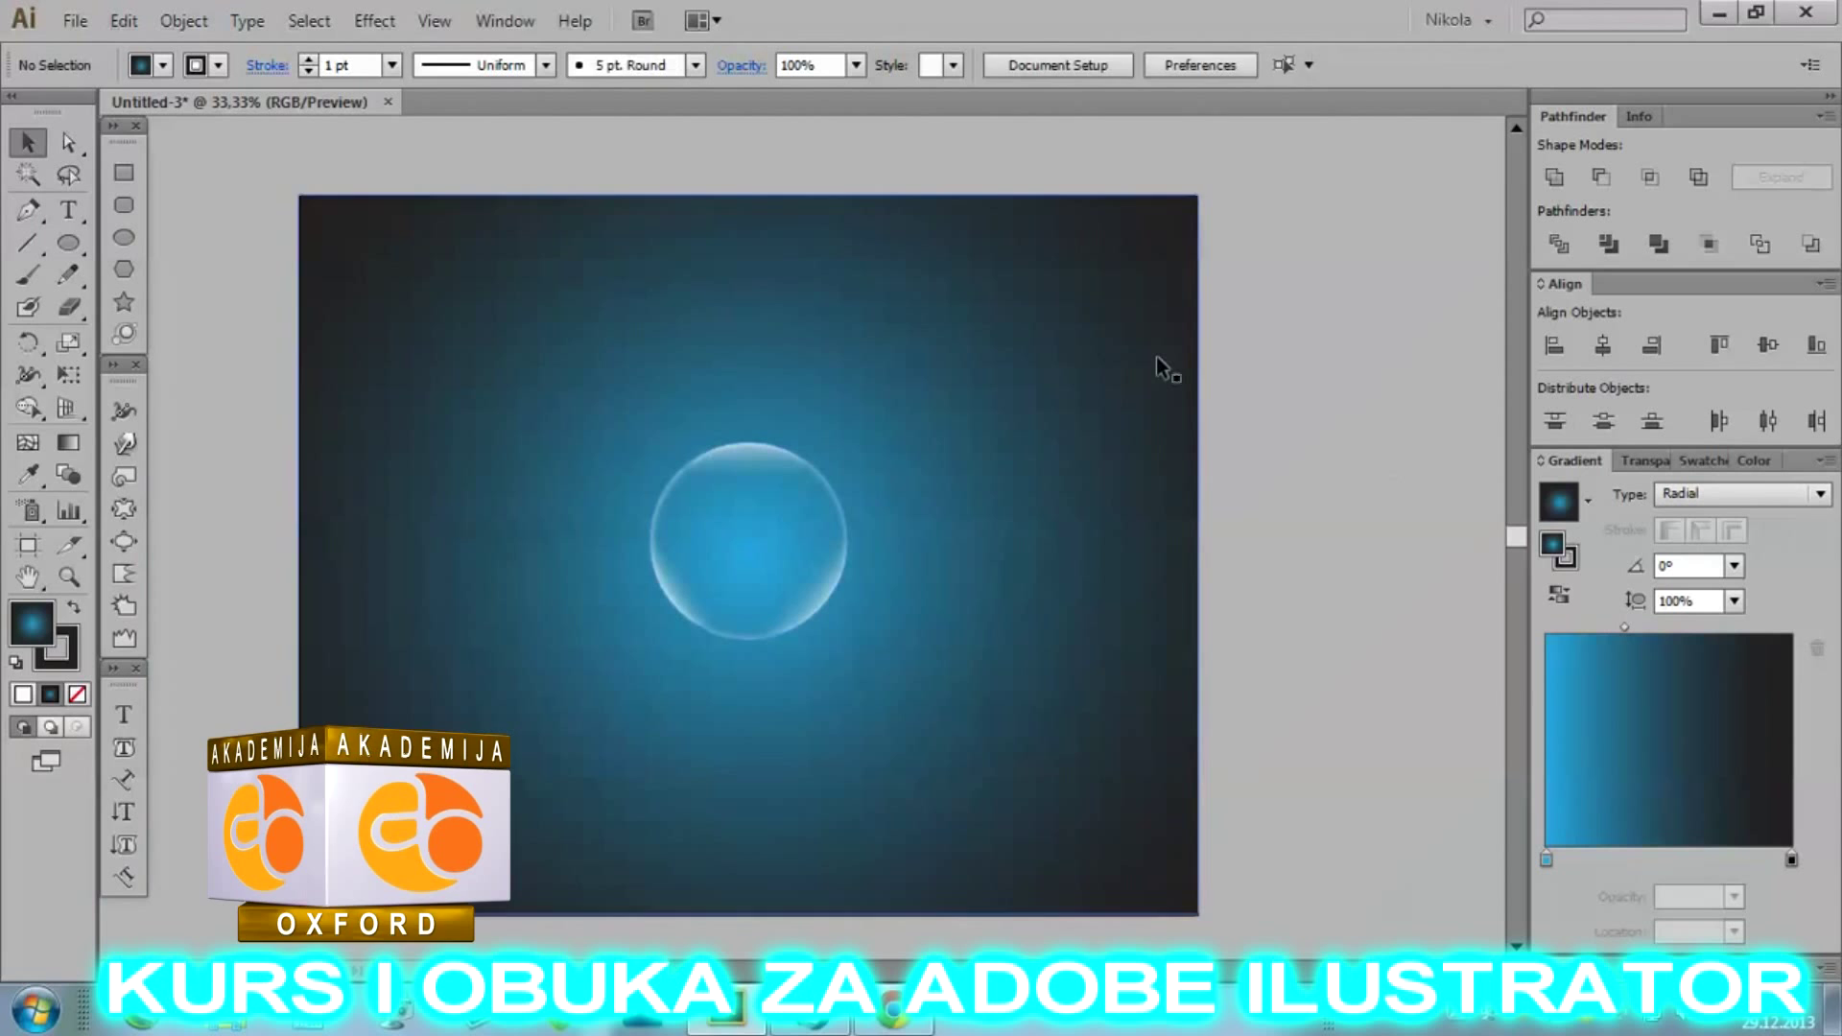
# Lock the gradient background rectangle.
pyautogui.click(1155, 357)
pyautogui.click(172, 23)
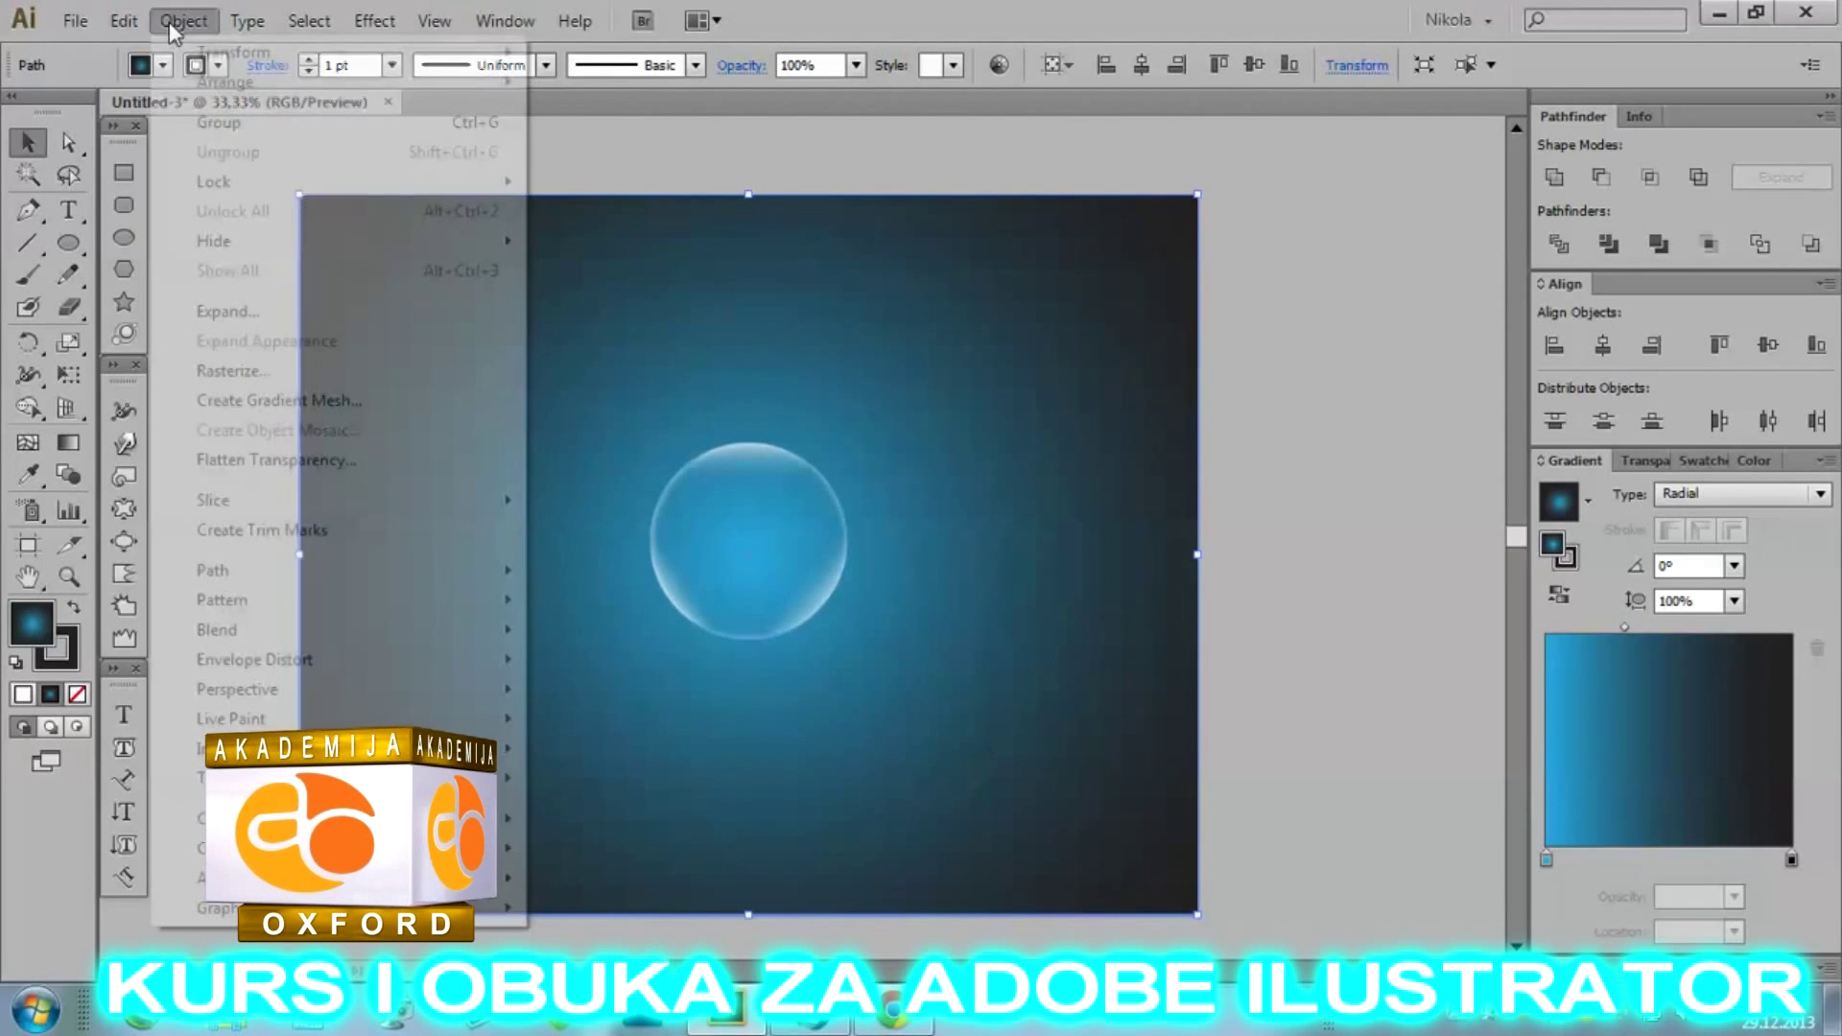
pyautogui.moveTo(222, 184)
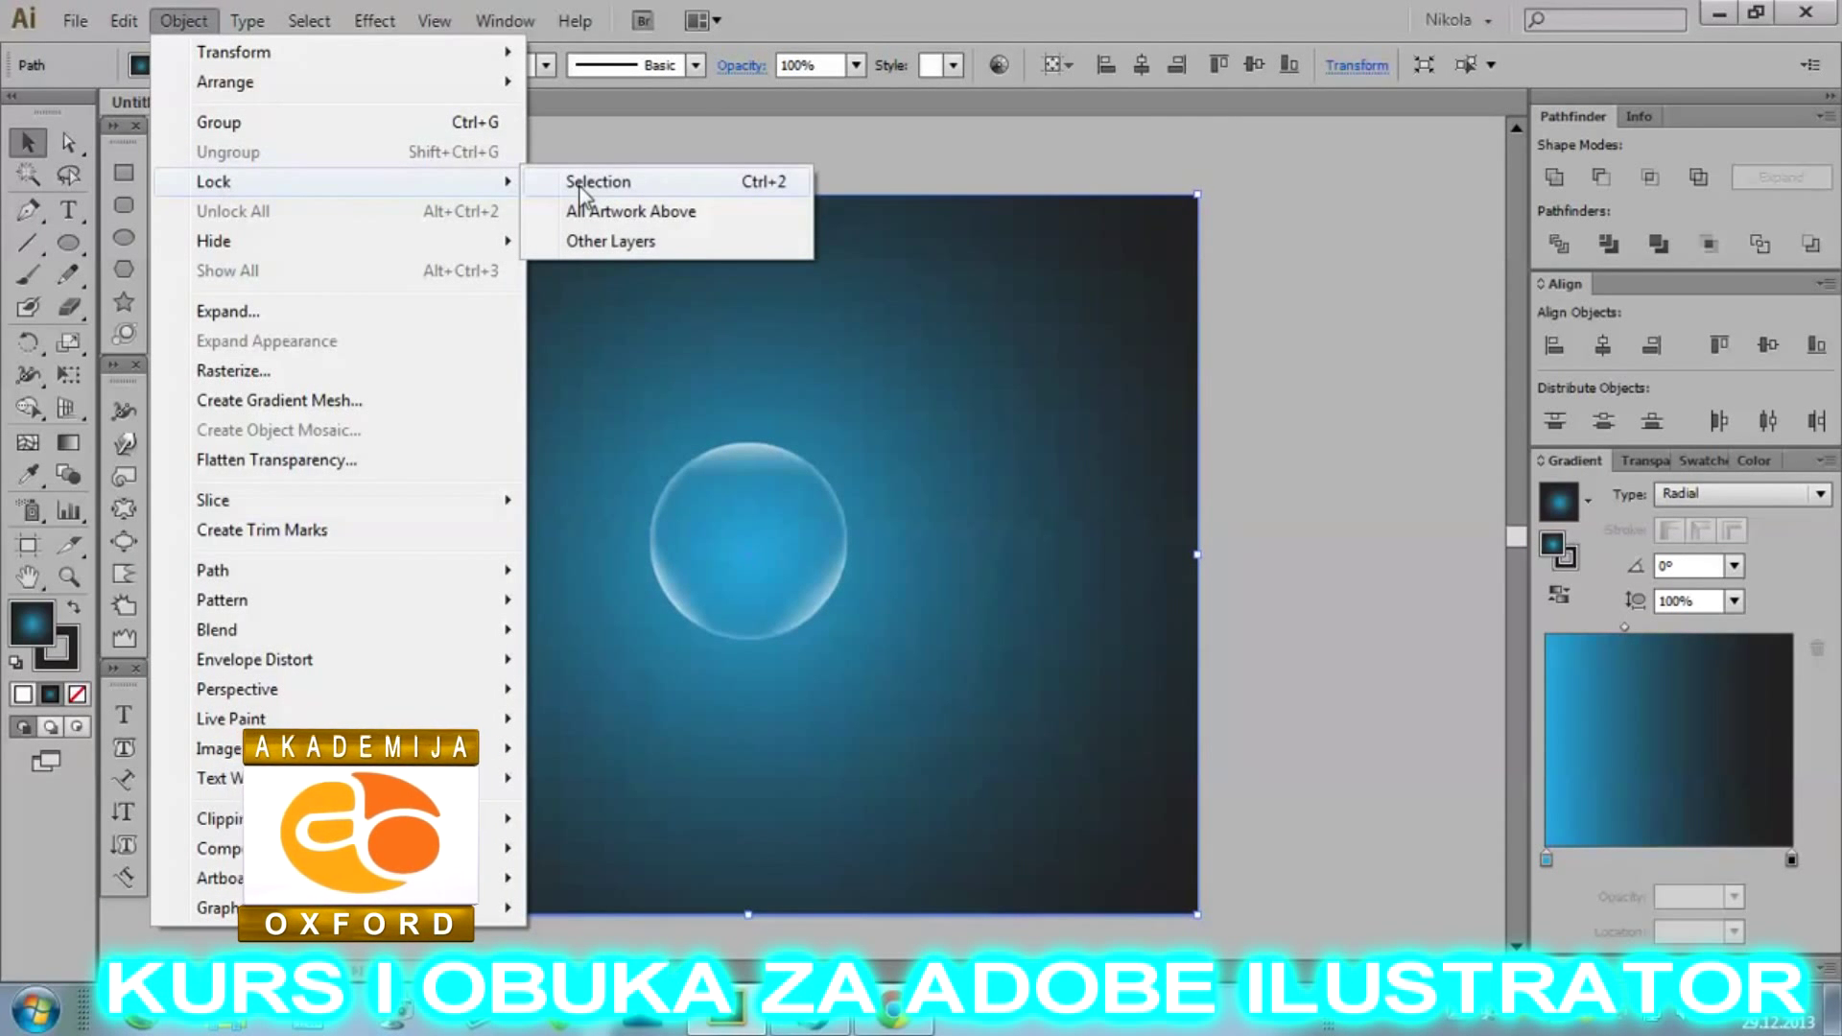
pyautogui.click(728, 192)
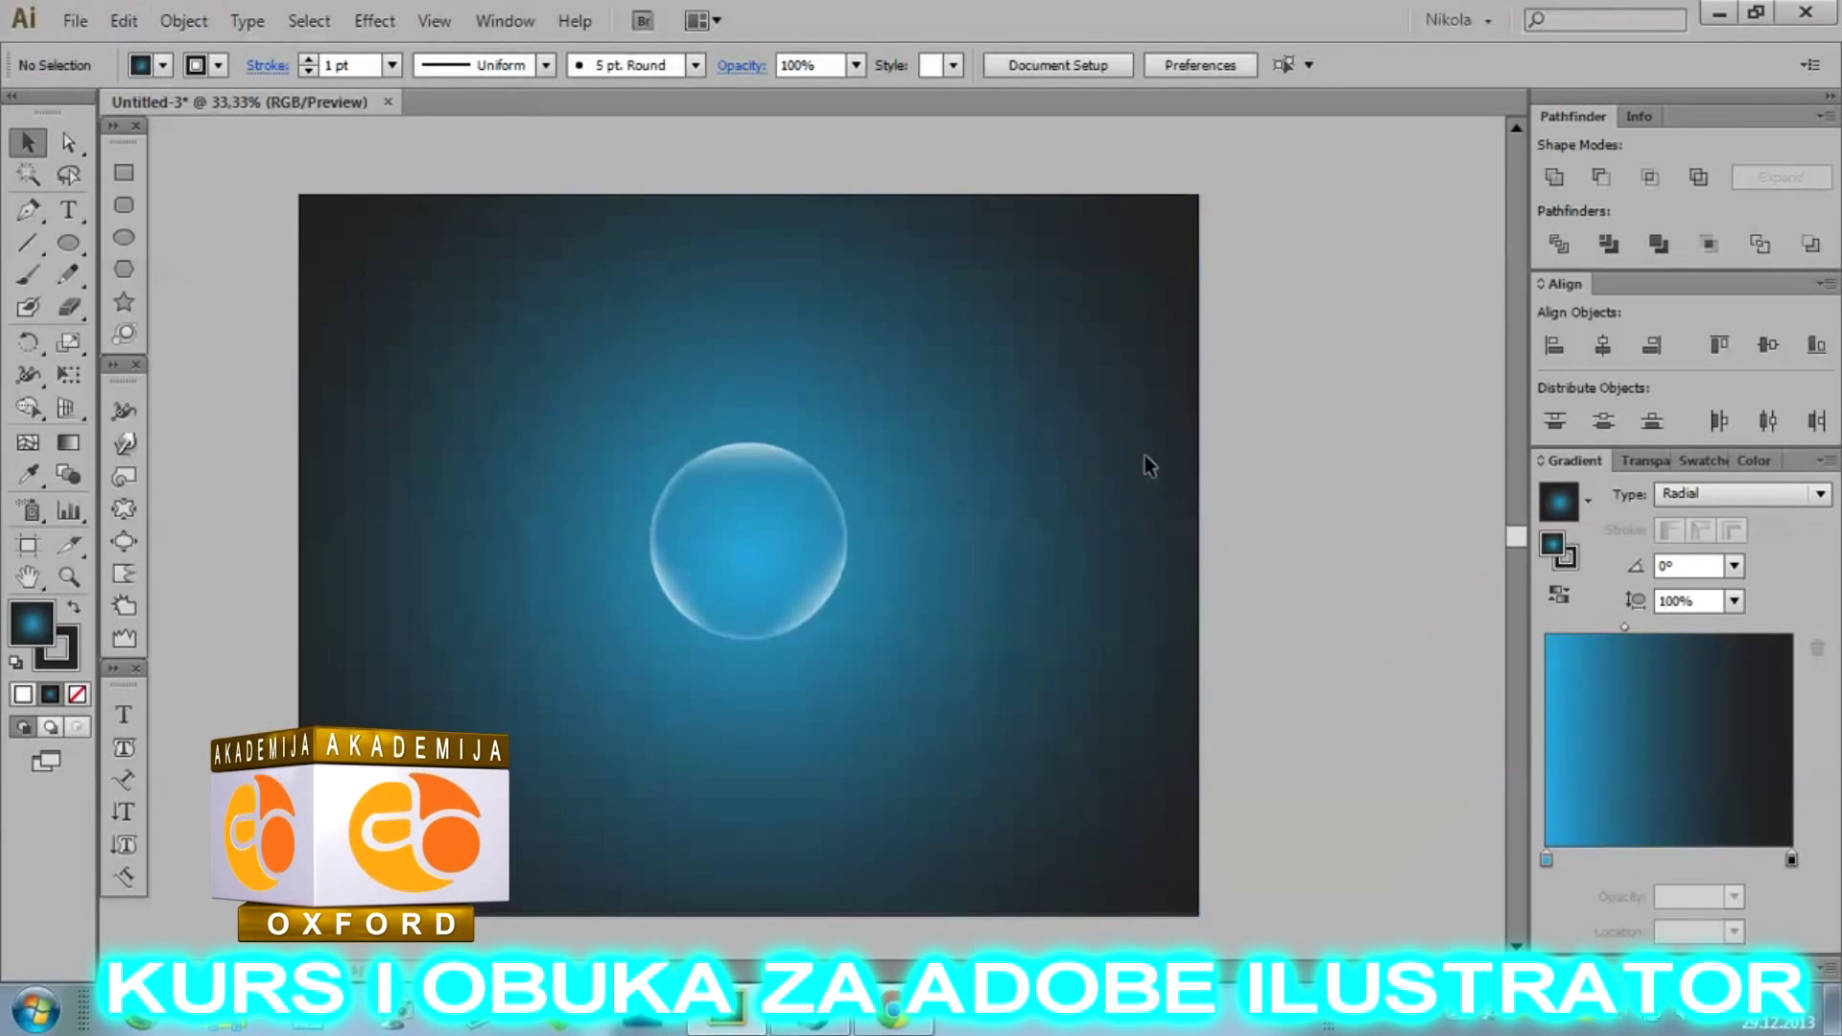
# Group the bubble's circle and its three highlights into one object.
pyautogui.moveTo(1119, 333); pyautogui.dragTo(497, 777)
pyautogui.moveTo(933, 344); pyautogui.dragTo(650, 662)
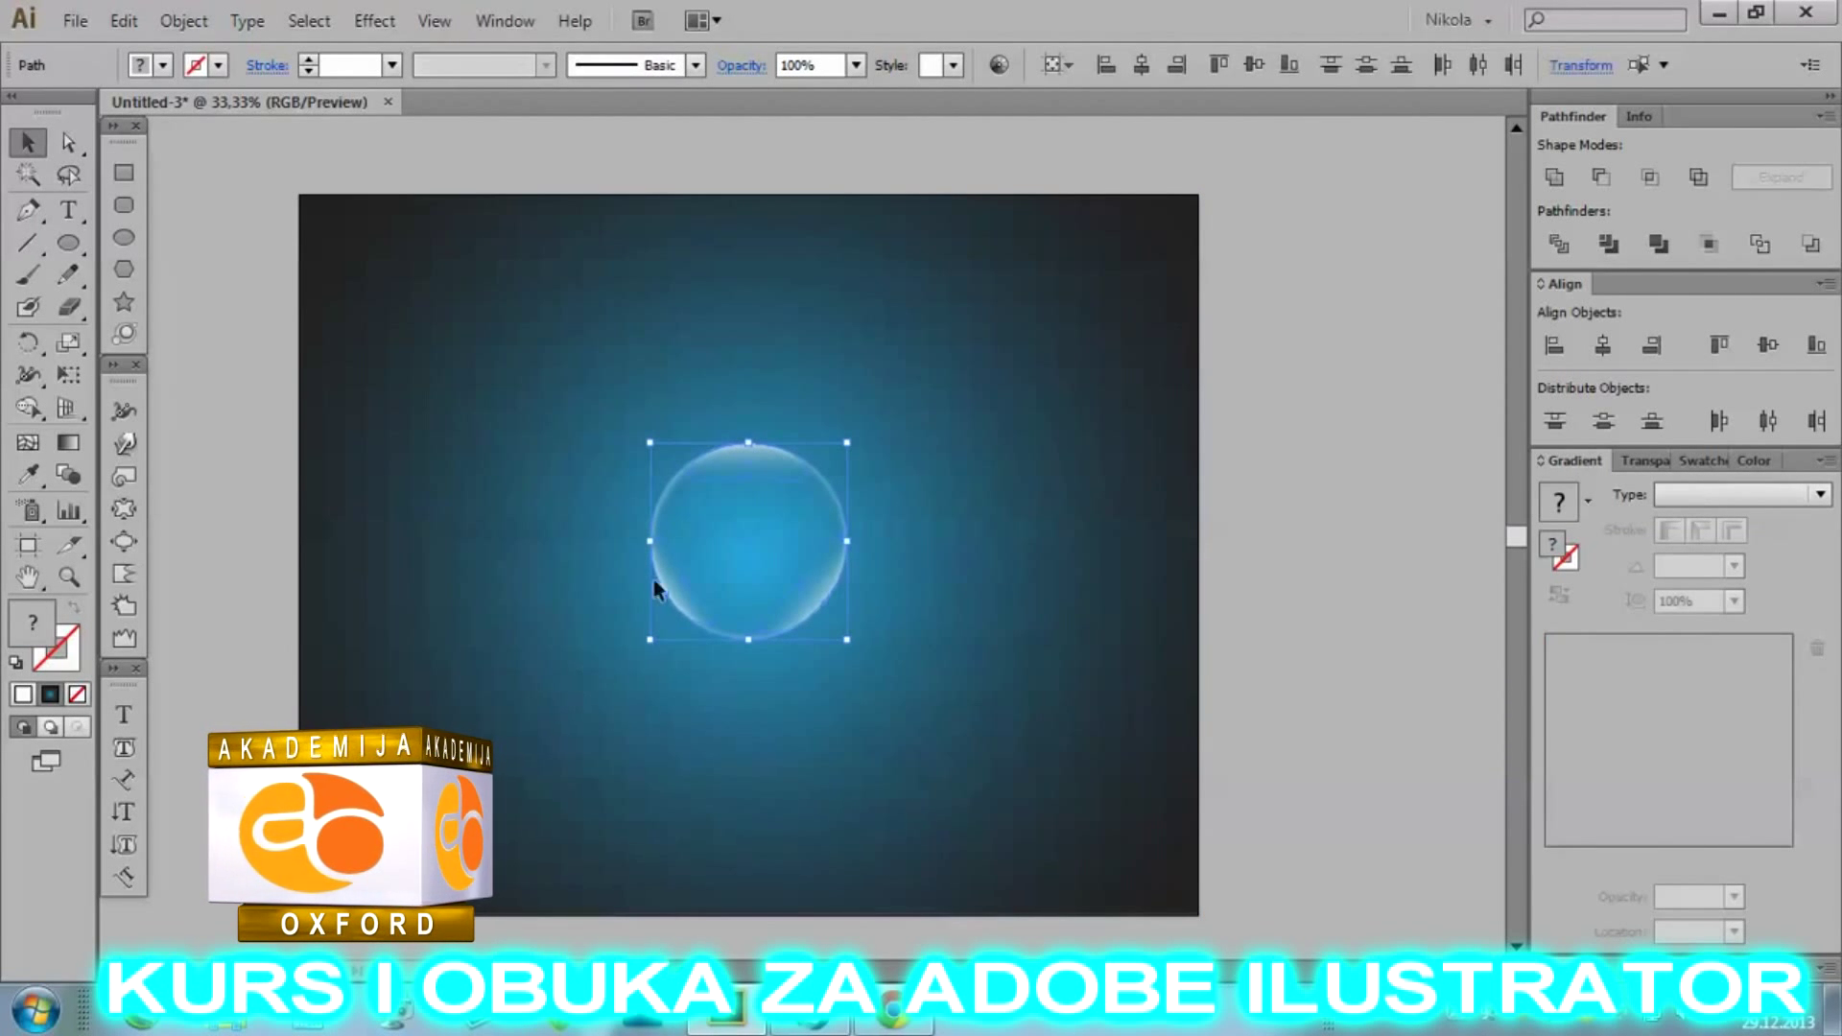
pyautogui.rightClick(747, 515)
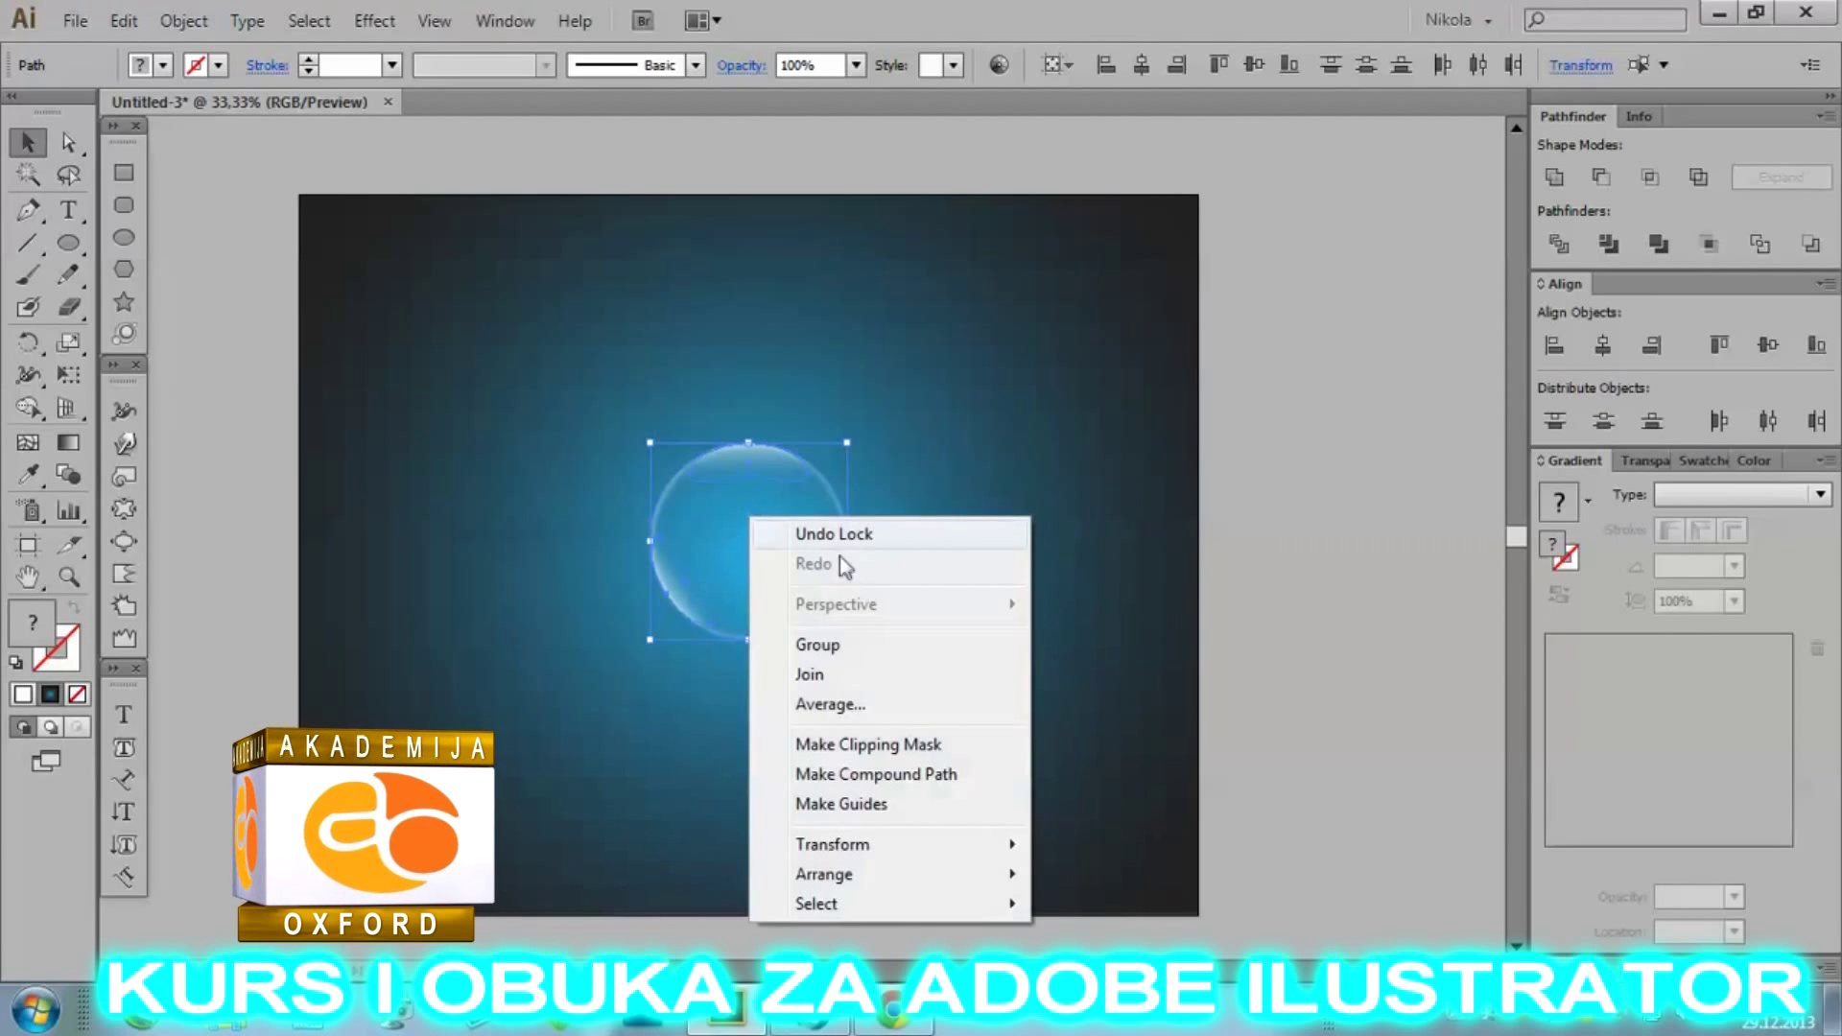
pyautogui.click(835, 653)
pyautogui.click(867, 666)
# Duplicate the bubble group, scale and rotate the copy to about three quarters size, and place it overlapping the original's upper-right edge.
pyautogui.hotkey('ctrl', '+')
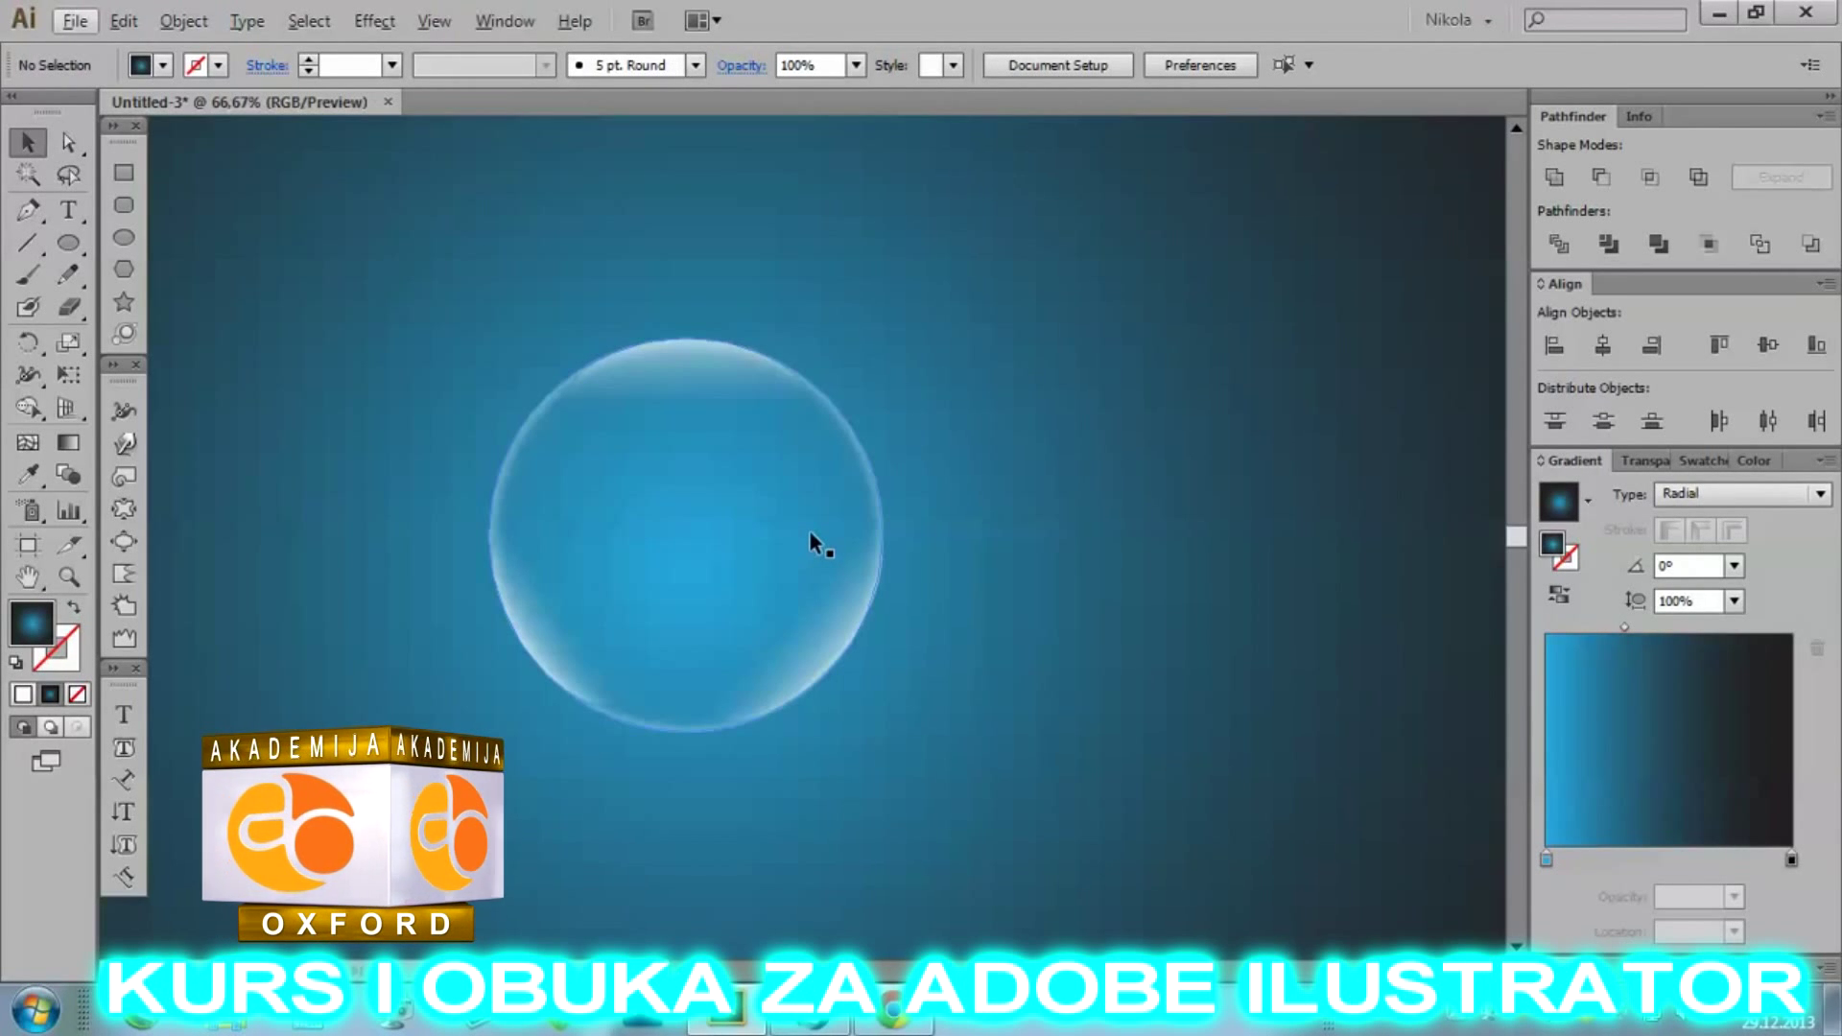
pyautogui.moveTo(724, 552); pyautogui.dragTo(969, 515)
pyautogui.moveTo(965, 505); pyautogui.dragTo(967, 505)
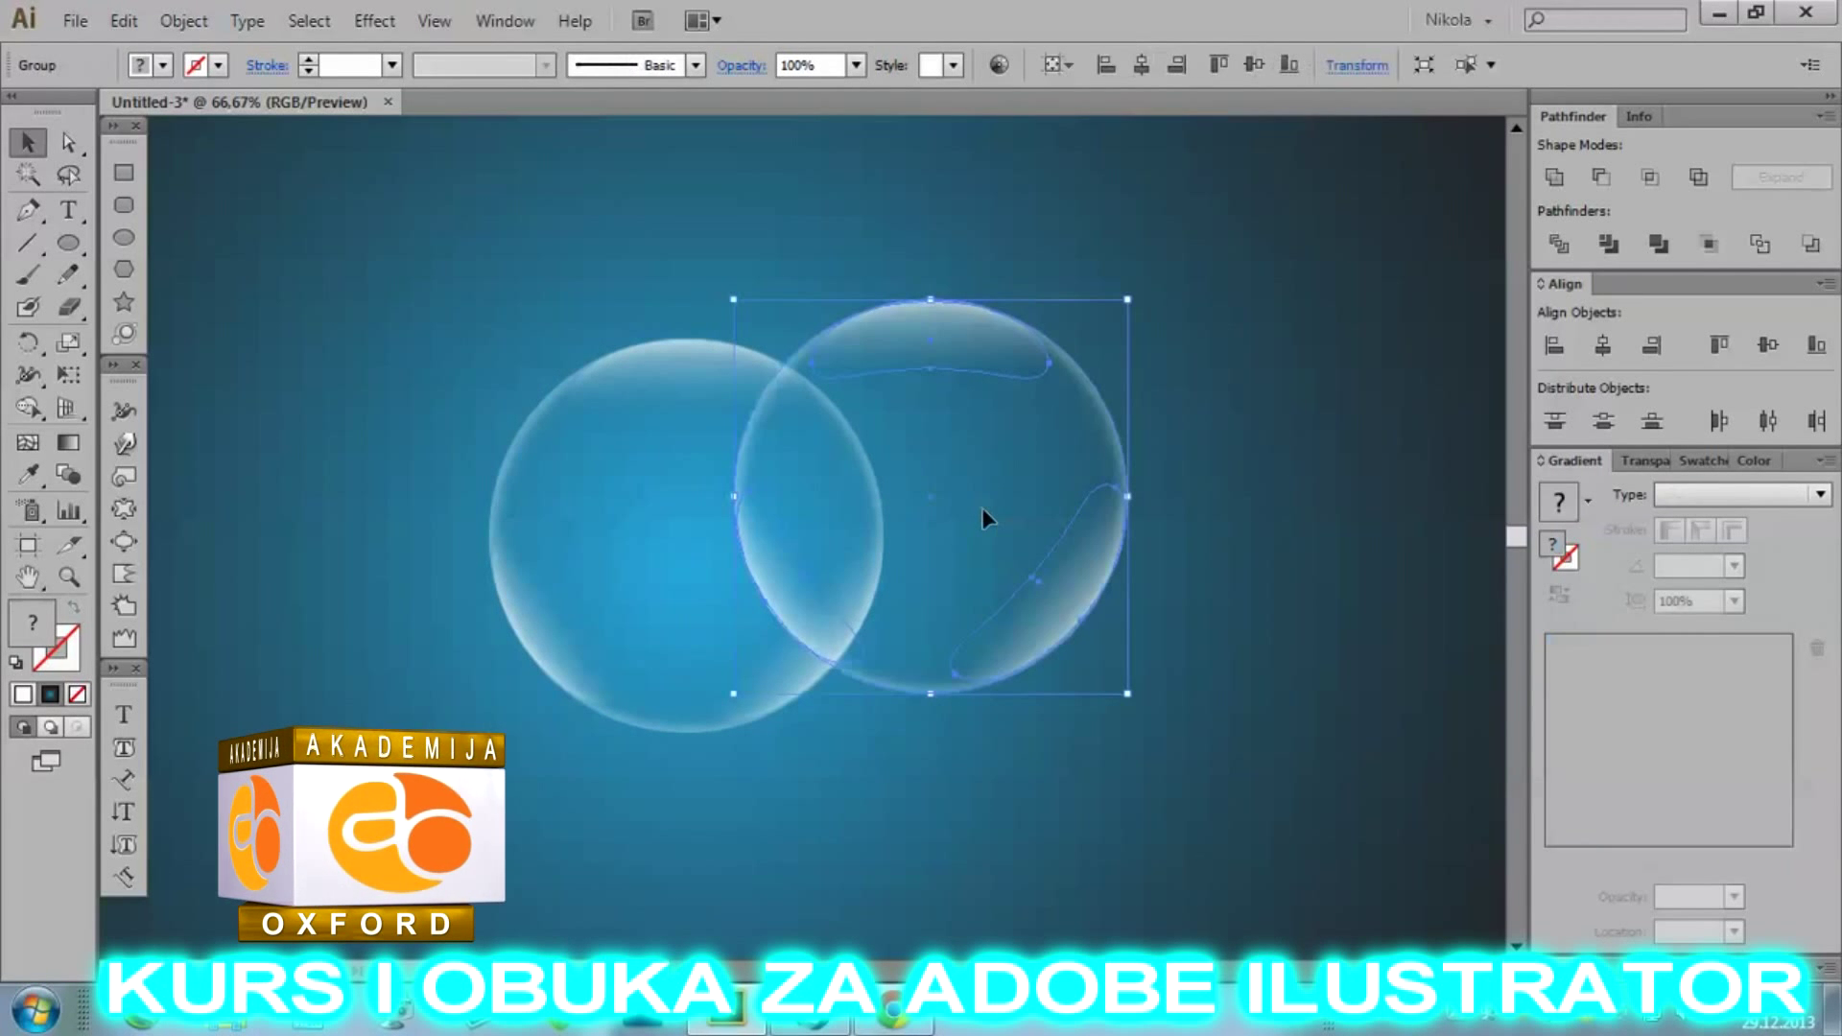
pyautogui.moveTo(1119, 304); pyautogui.dragTo(1098, 353)
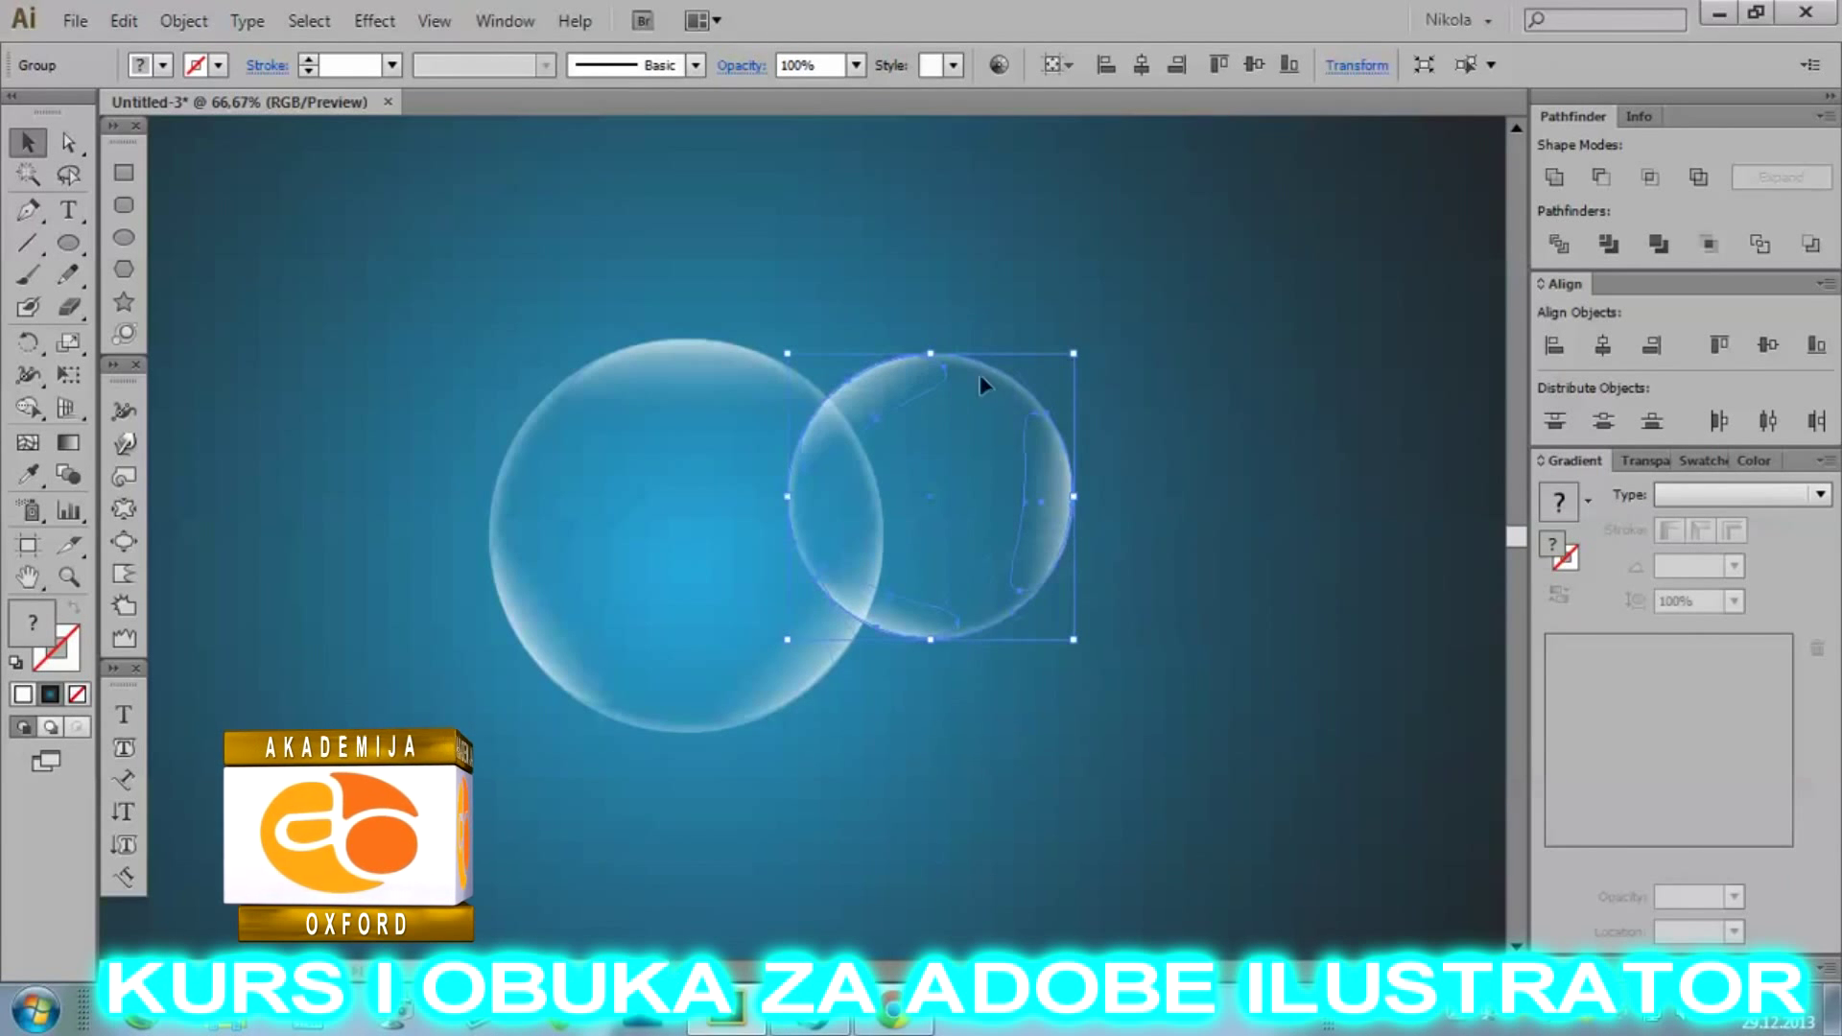
pyautogui.moveTo(981, 374); pyautogui.dragTo(852, 344)
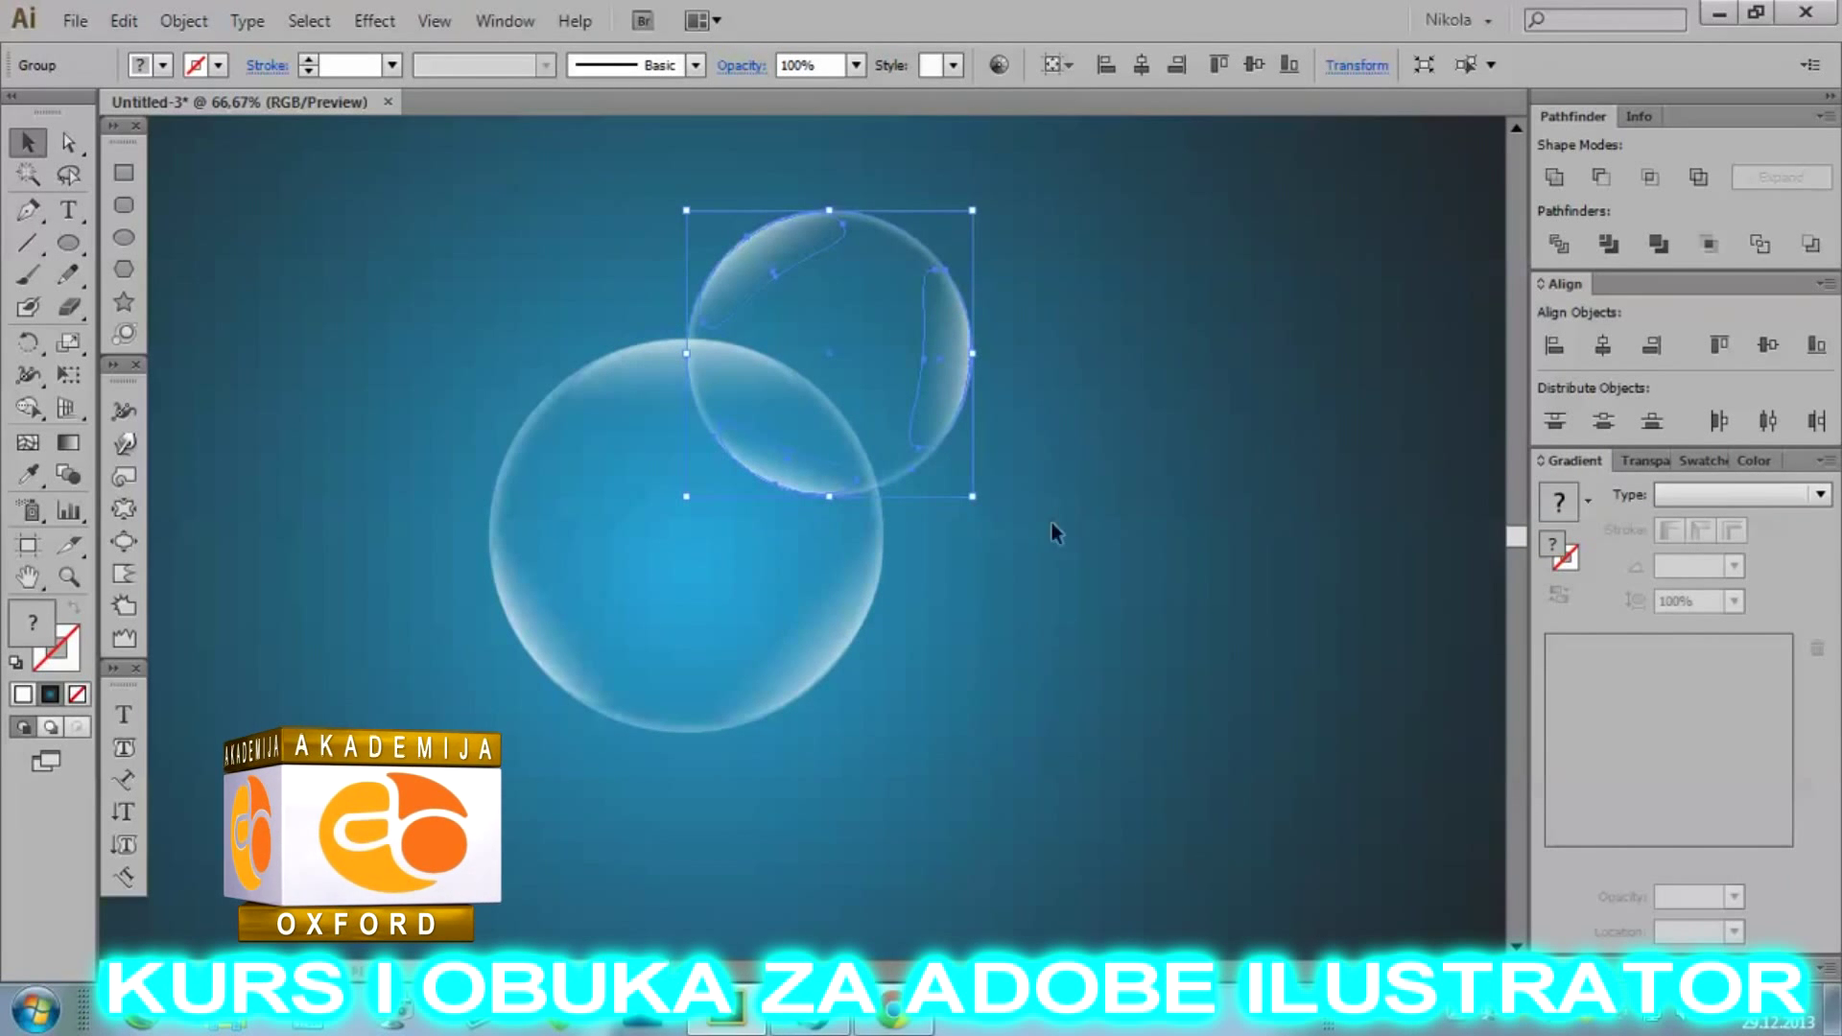
# Duplicate the smaller bubble, shrink the copy to about half its size, and place it overlapping the large bubble's top edge.
pyautogui.scroll(-1, 1051, 522)
pyautogui.moveTo(874, 477); pyautogui.dragTo(685, 449)
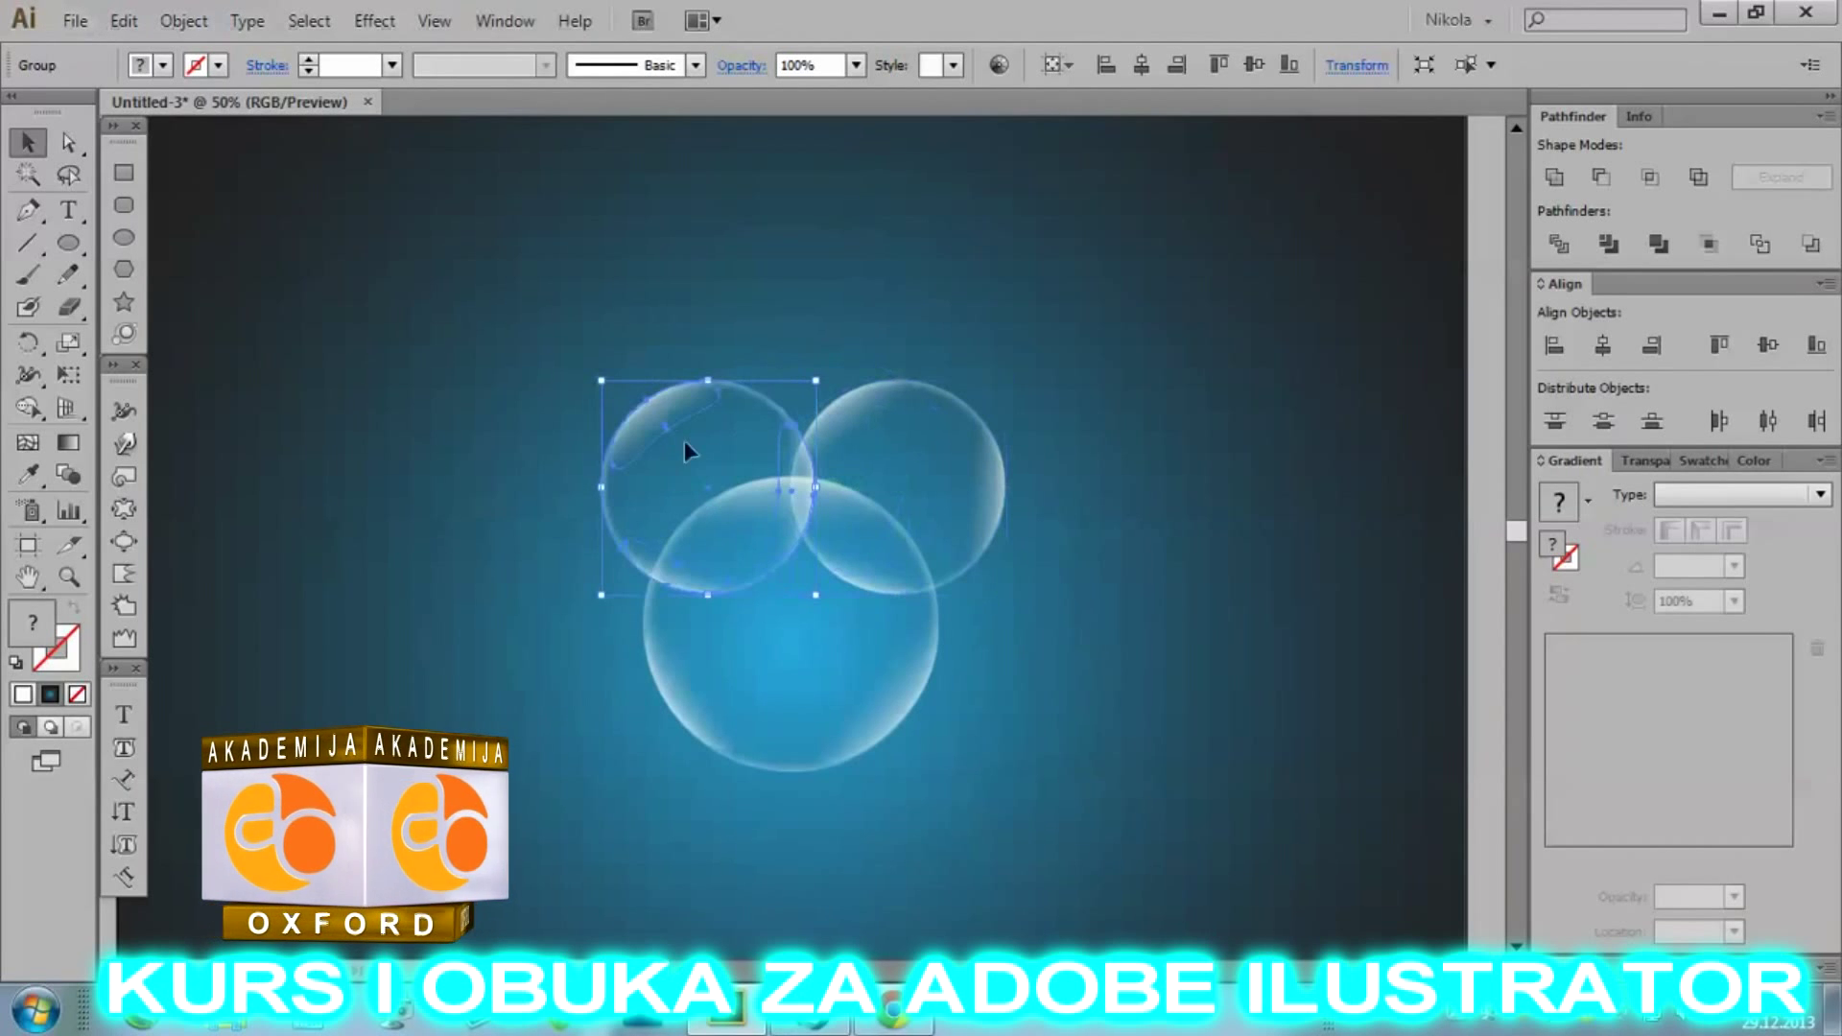
pyautogui.moveTo(601, 380); pyautogui.dragTo(773, 469)
pyautogui.click(656, 391)
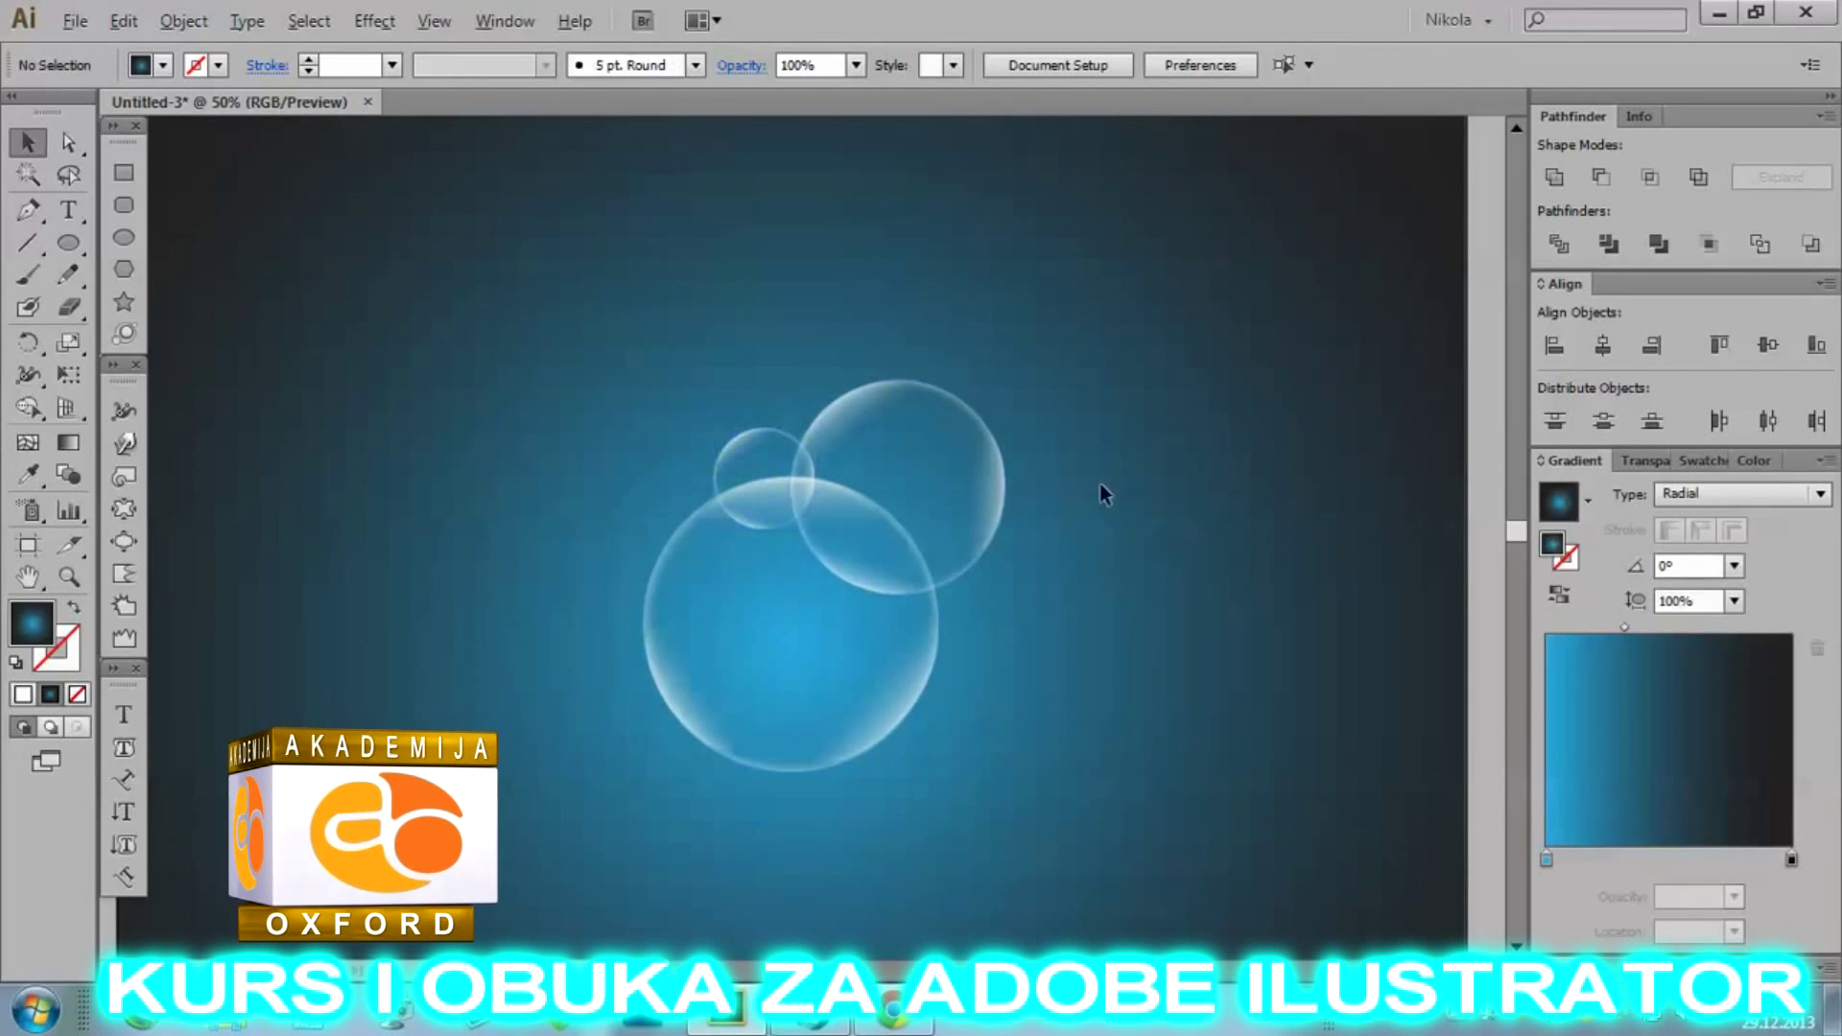
# Duplicate the small bubble above the large one, shrink the copy to about half its size, and place it overlapping the source's upper-right edge.
pyautogui.scroll(1, 809, 451)
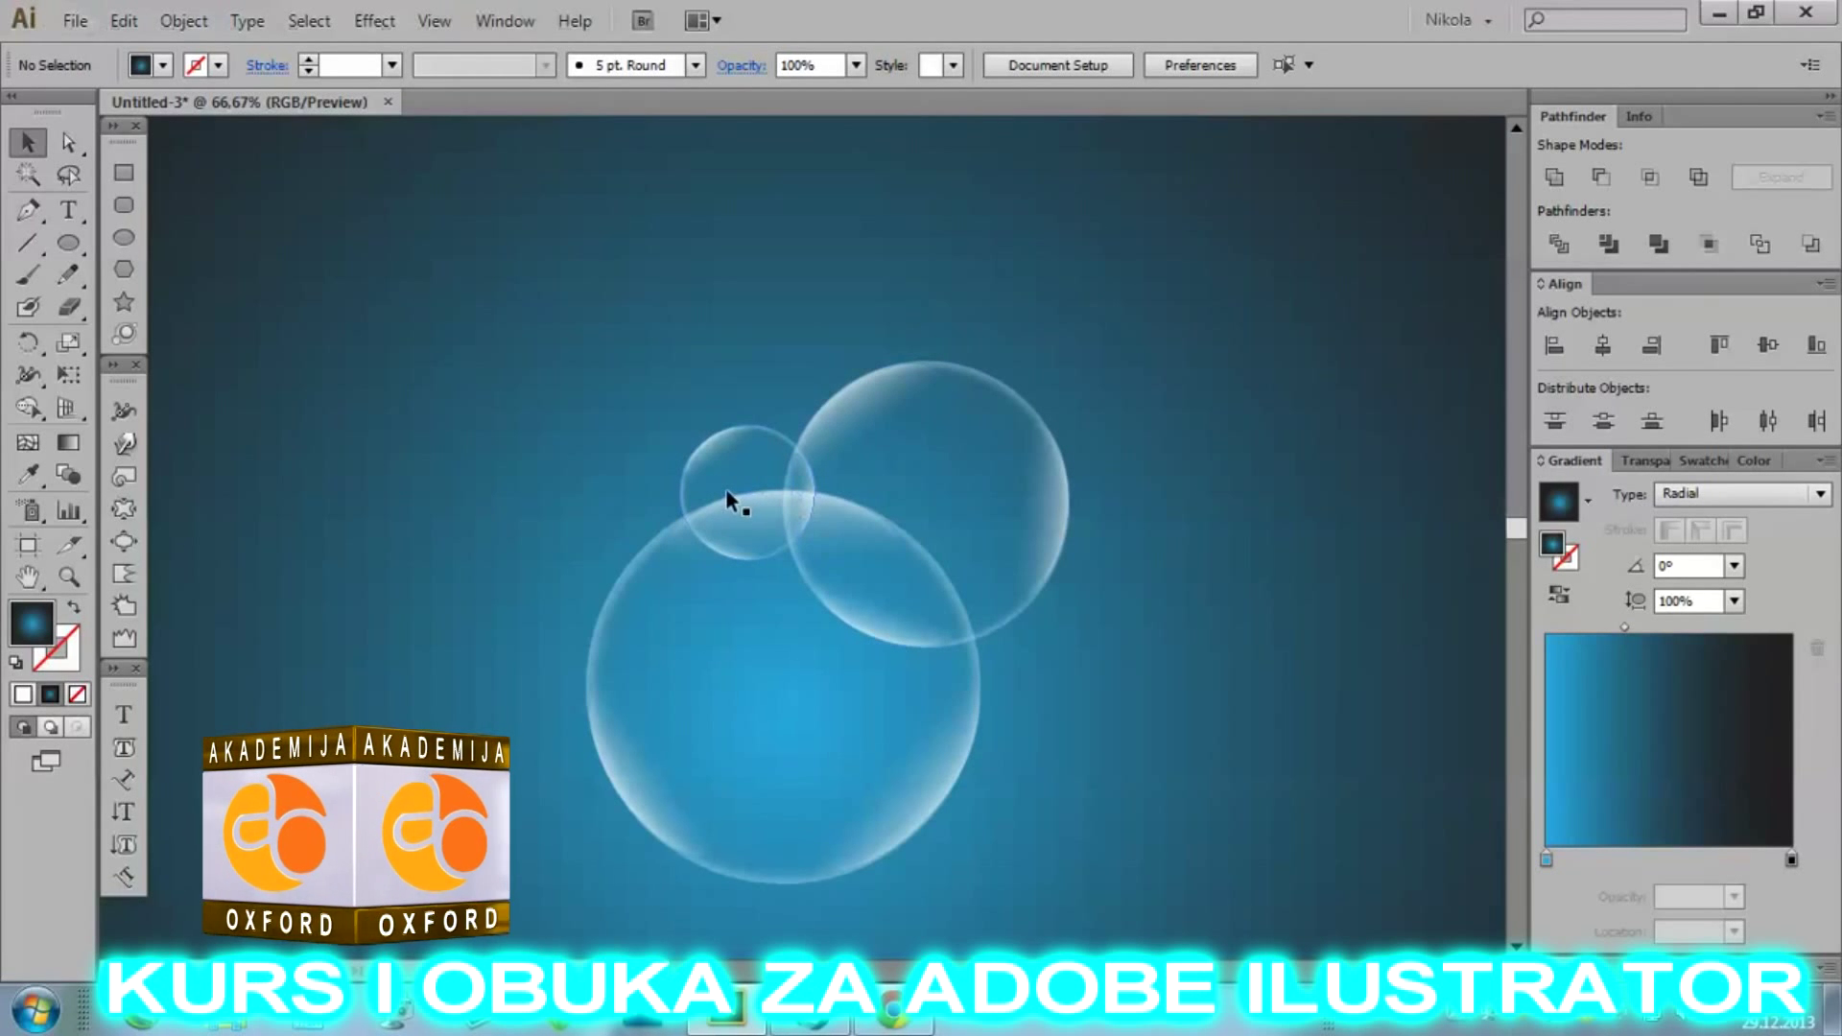
pyautogui.moveTo(723, 491); pyautogui.dragTo(749, 440)
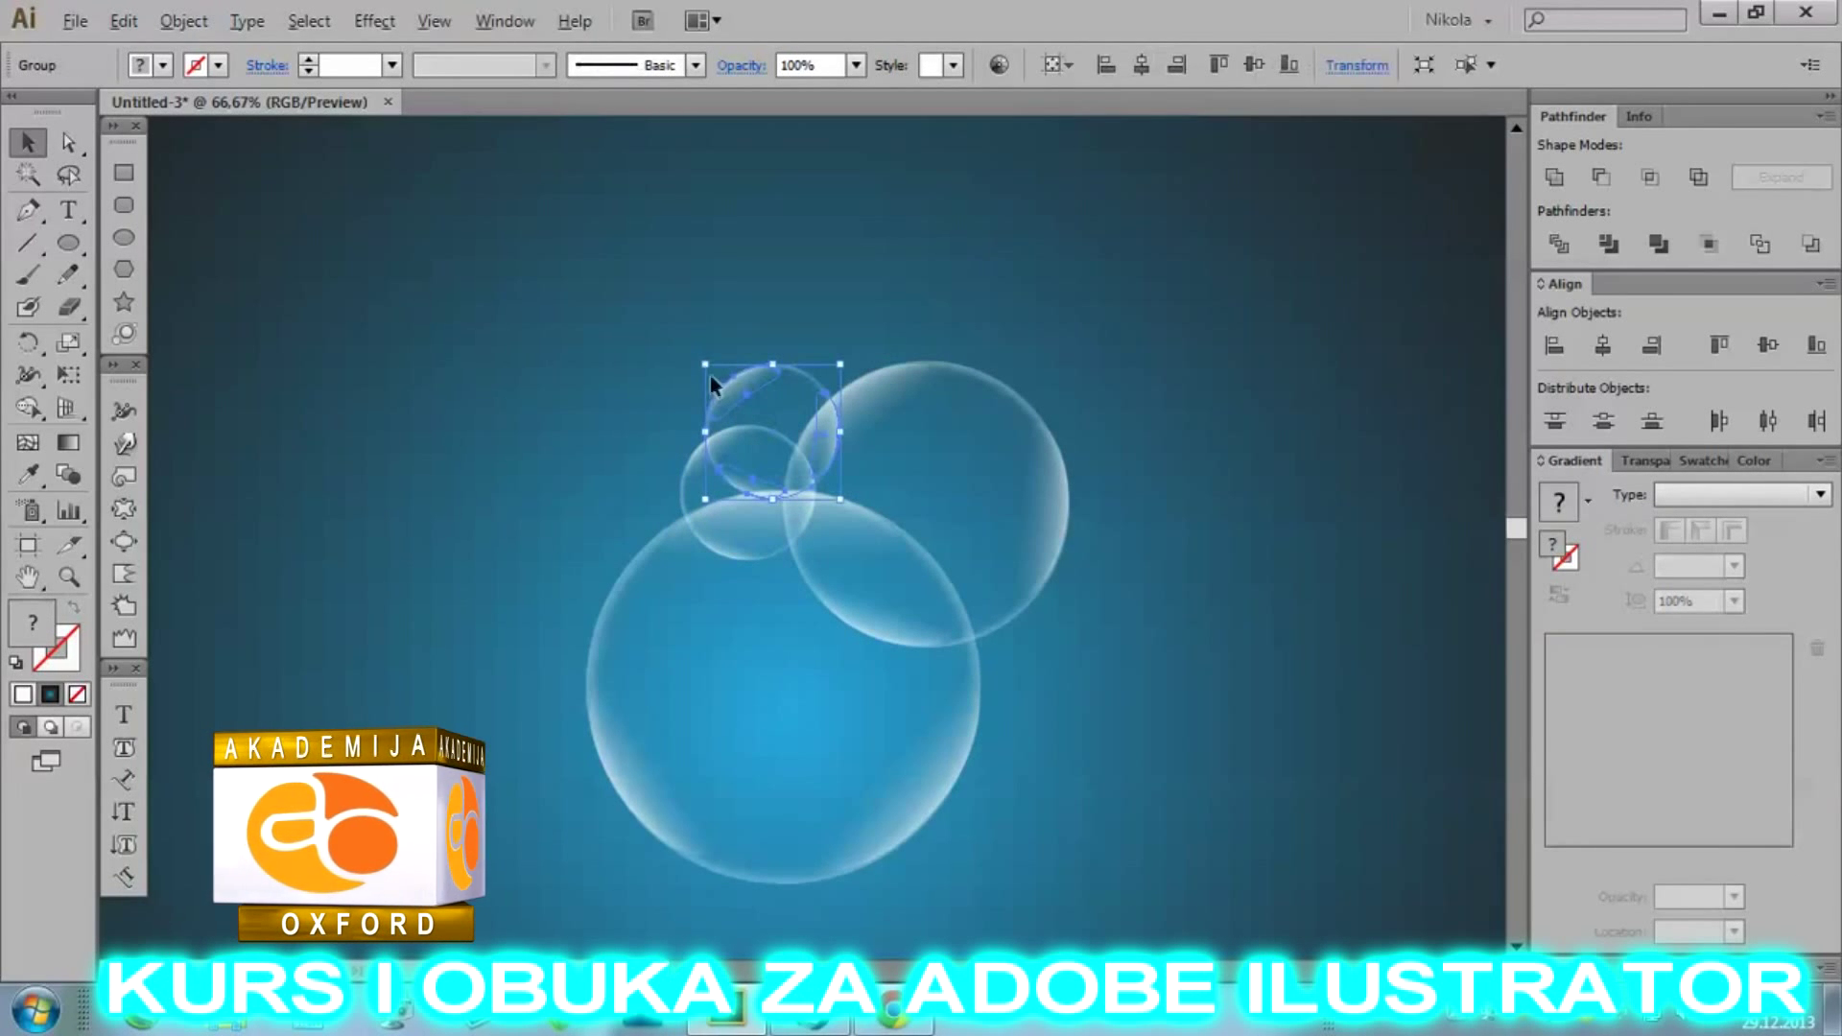
pyautogui.moveTo(706, 364); pyautogui.dragTo(740, 396)
pyautogui.click(747, 382)
# Duplicate the second-largest bubble, shrink the copy to about a quarter of its size, and place it separately above the bubble cluster.
pyautogui.scroll(-2, 850, 559)
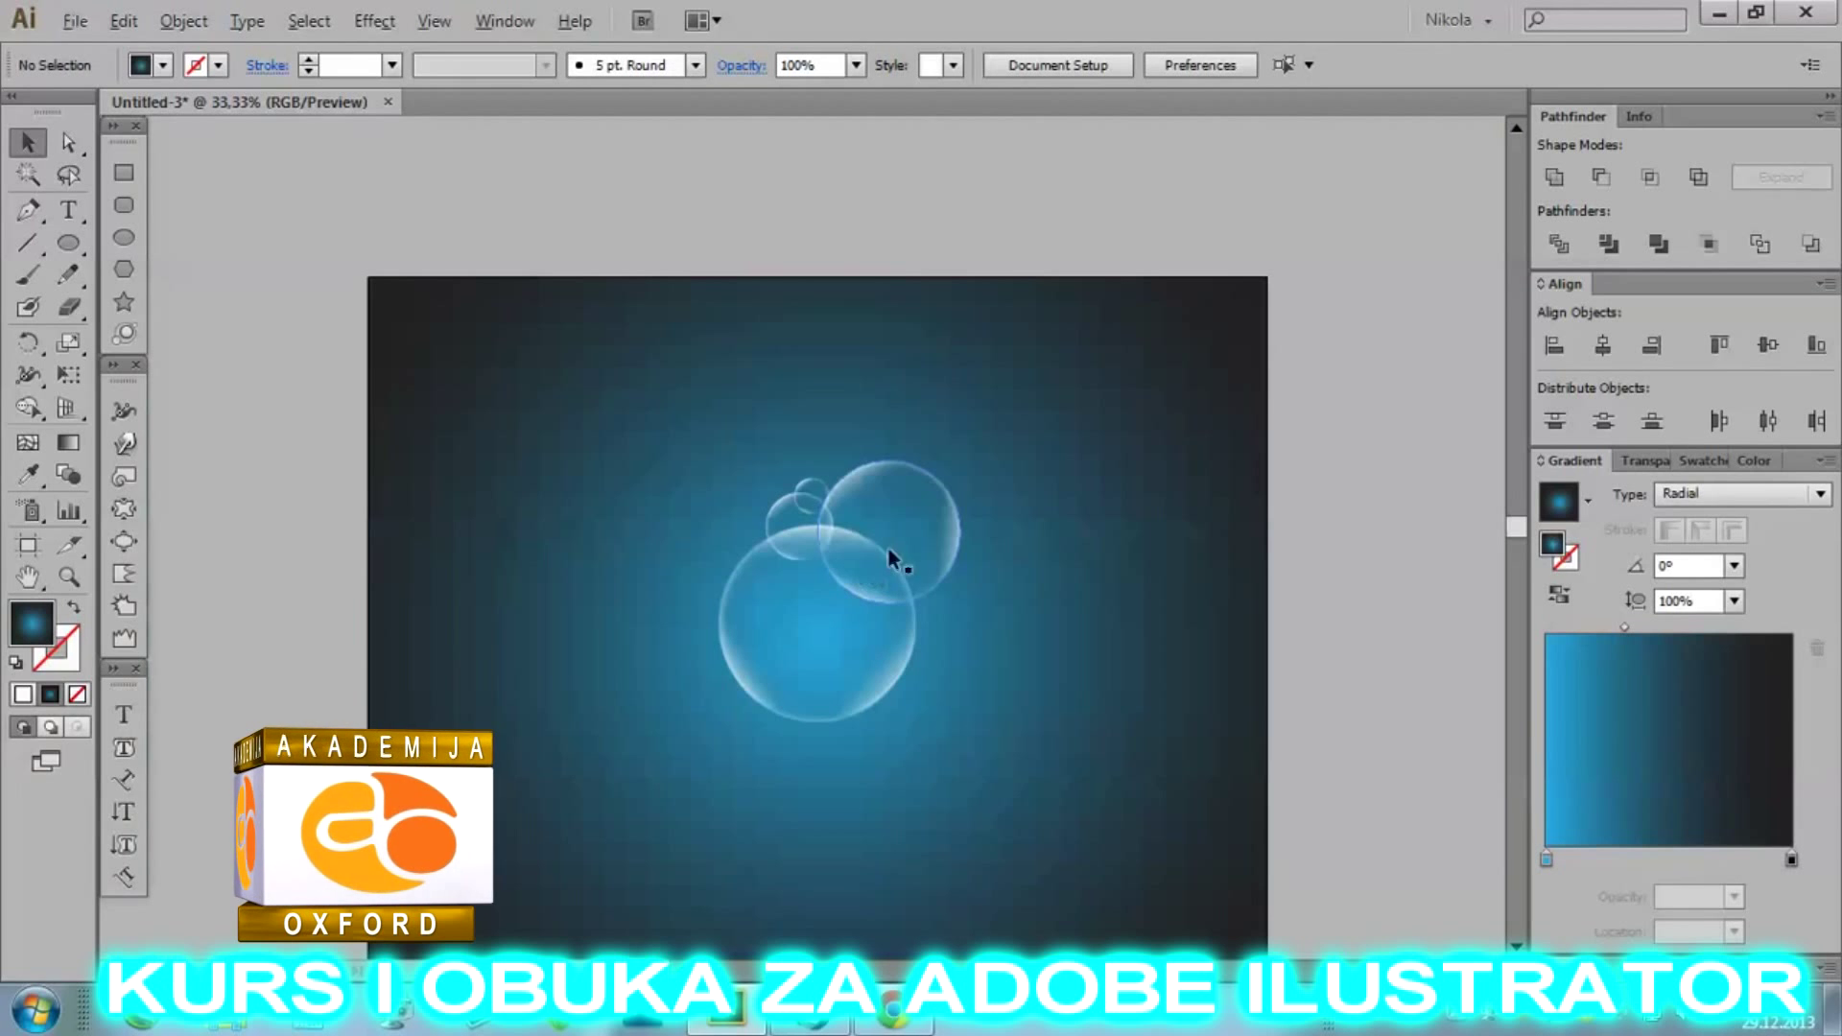
pyautogui.moveTo(888, 549); pyautogui.dragTo(837, 385)
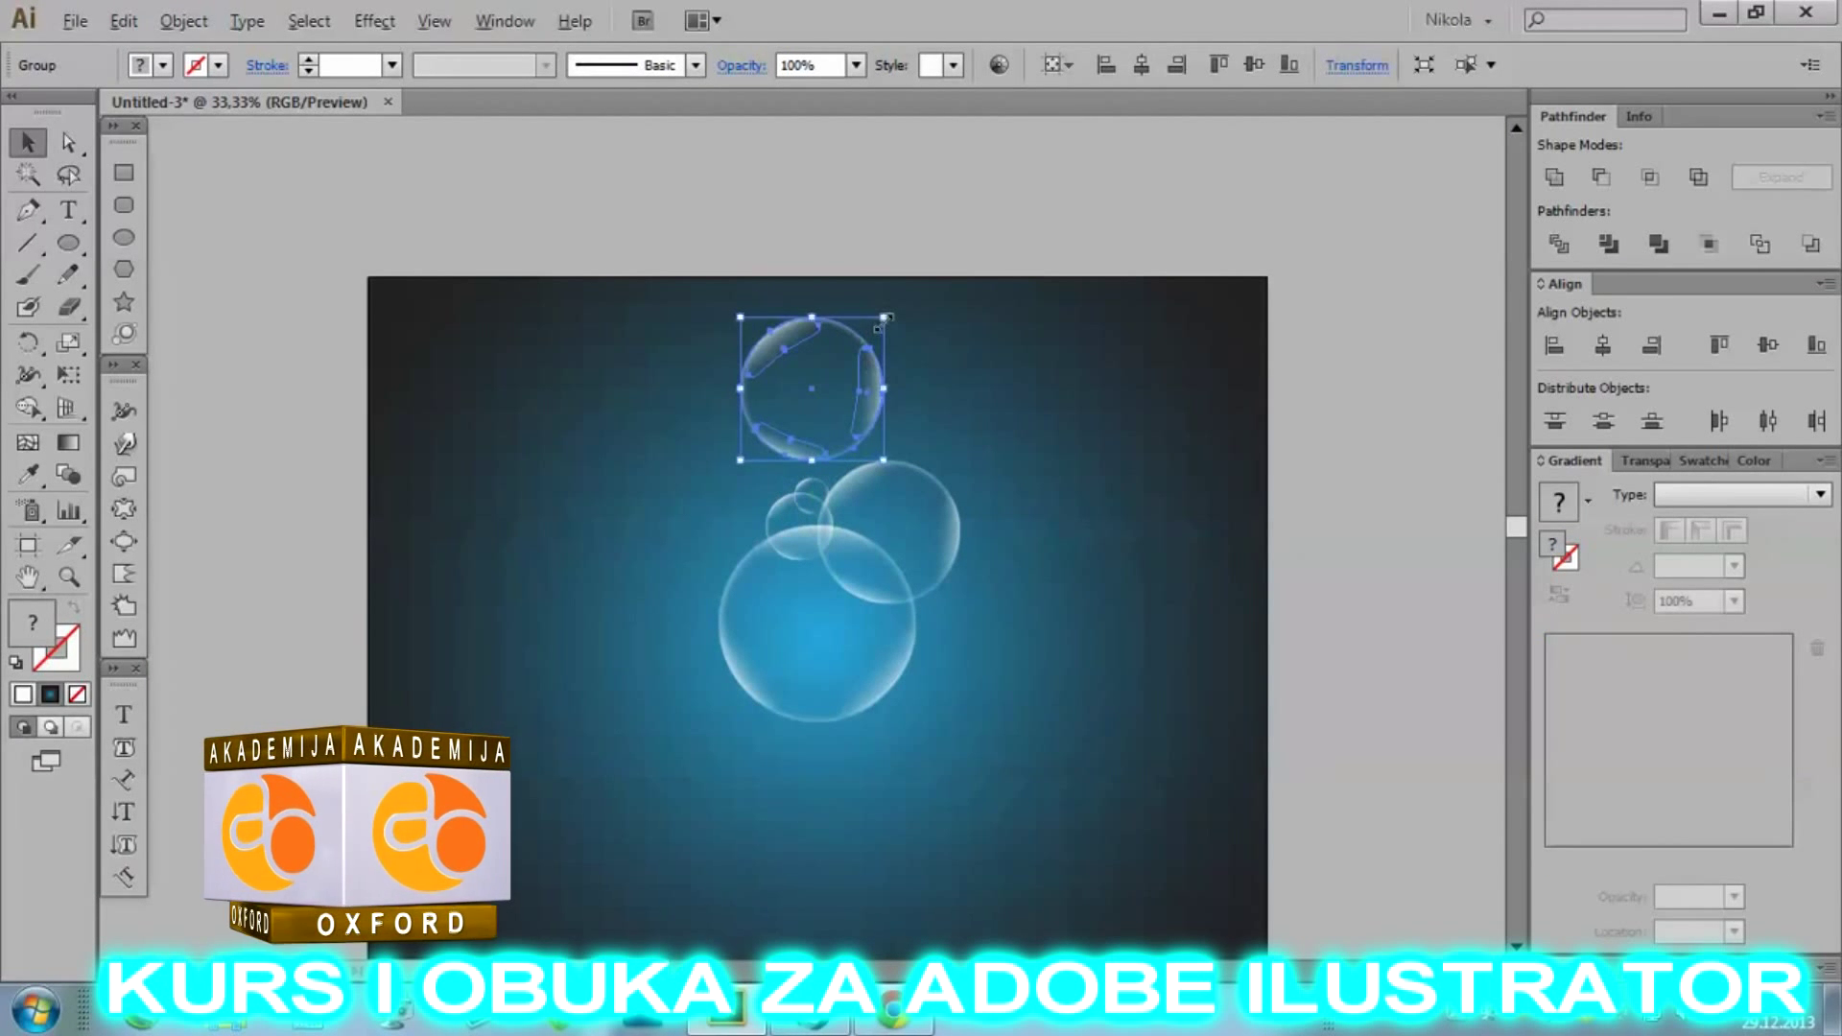
pyautogui.moveTo(878, 326); pyautogui.dragTo(844, 440)
pyautogui.hotkey('ctrl', 'shift', 'a')
# Add two small bubble copies at the large bubble's lower-right edge and a copy about 1.25 times the bigger one's size to their upper right.
pyautogui.moveTo(901, 545); pyautogui.dragTo(821, 543)
pyautogui.scroll(2, 946, 744)
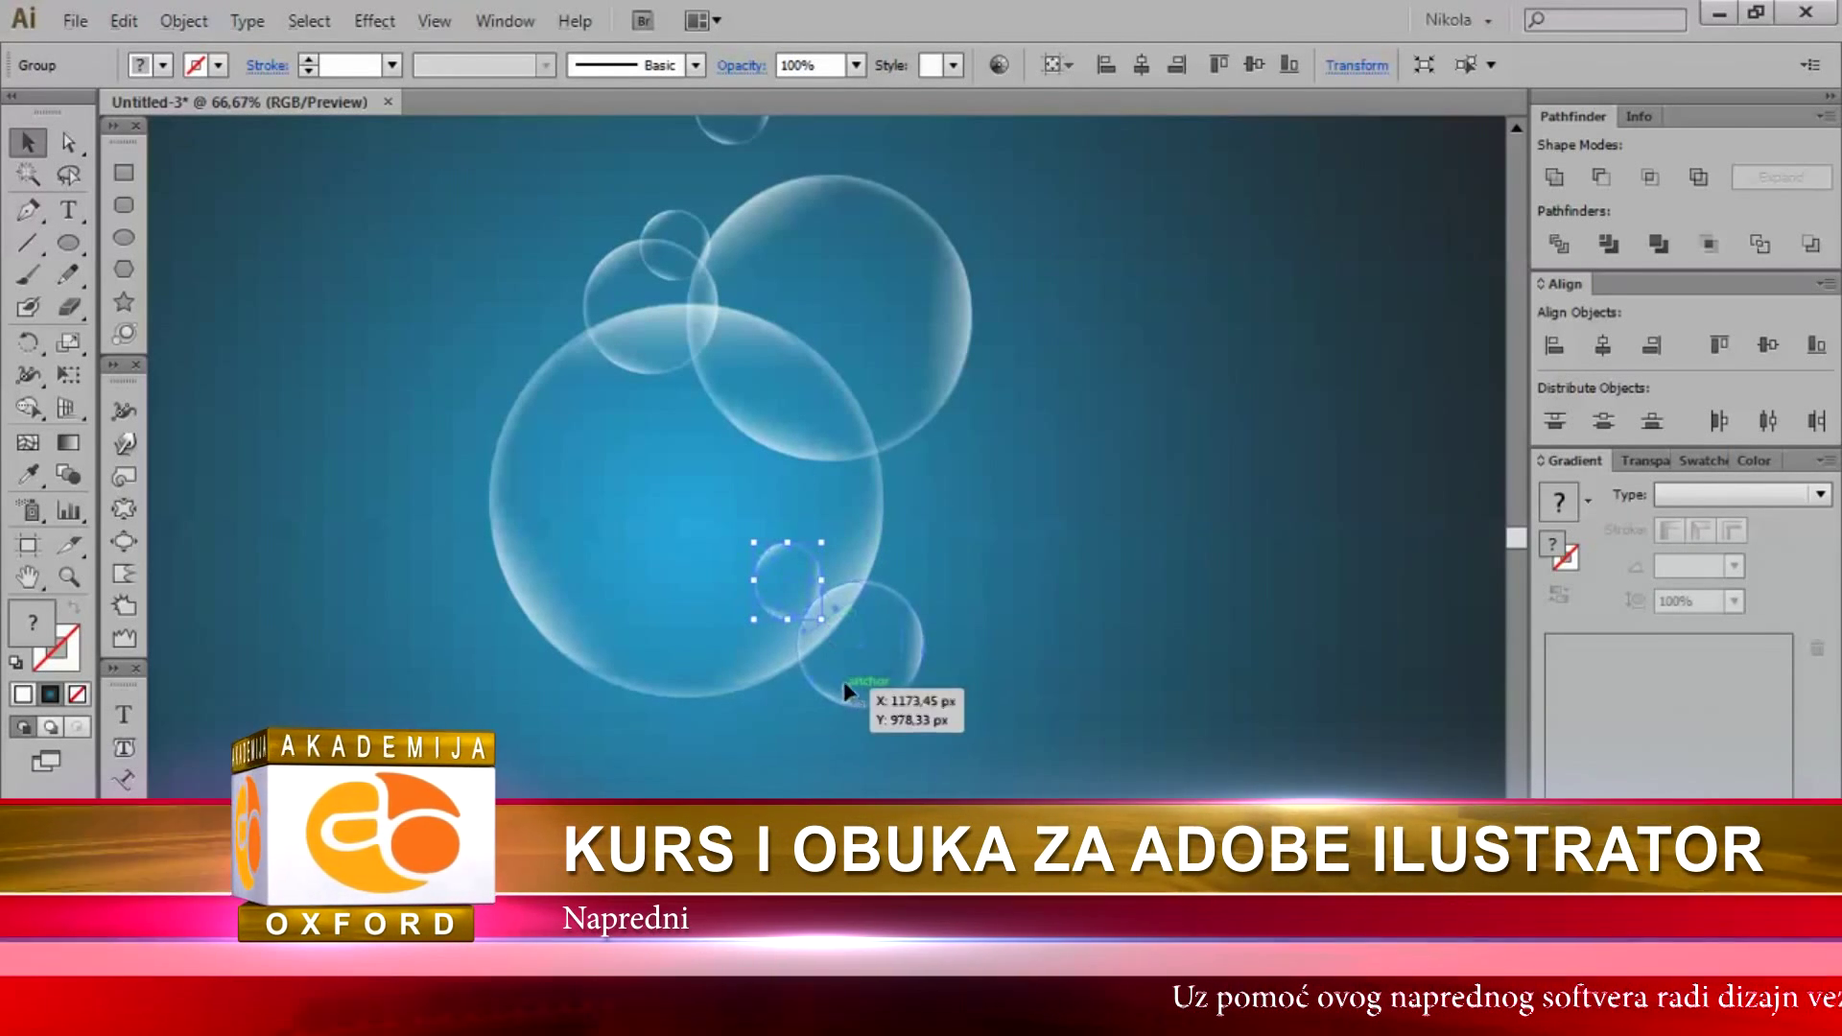
pyautogui.moveTo(843, 683); pyautogui.dragTo(1025, 540)
pyautogui.moveTo(1106, 436); pyautogui.dragTo(1121, 422)
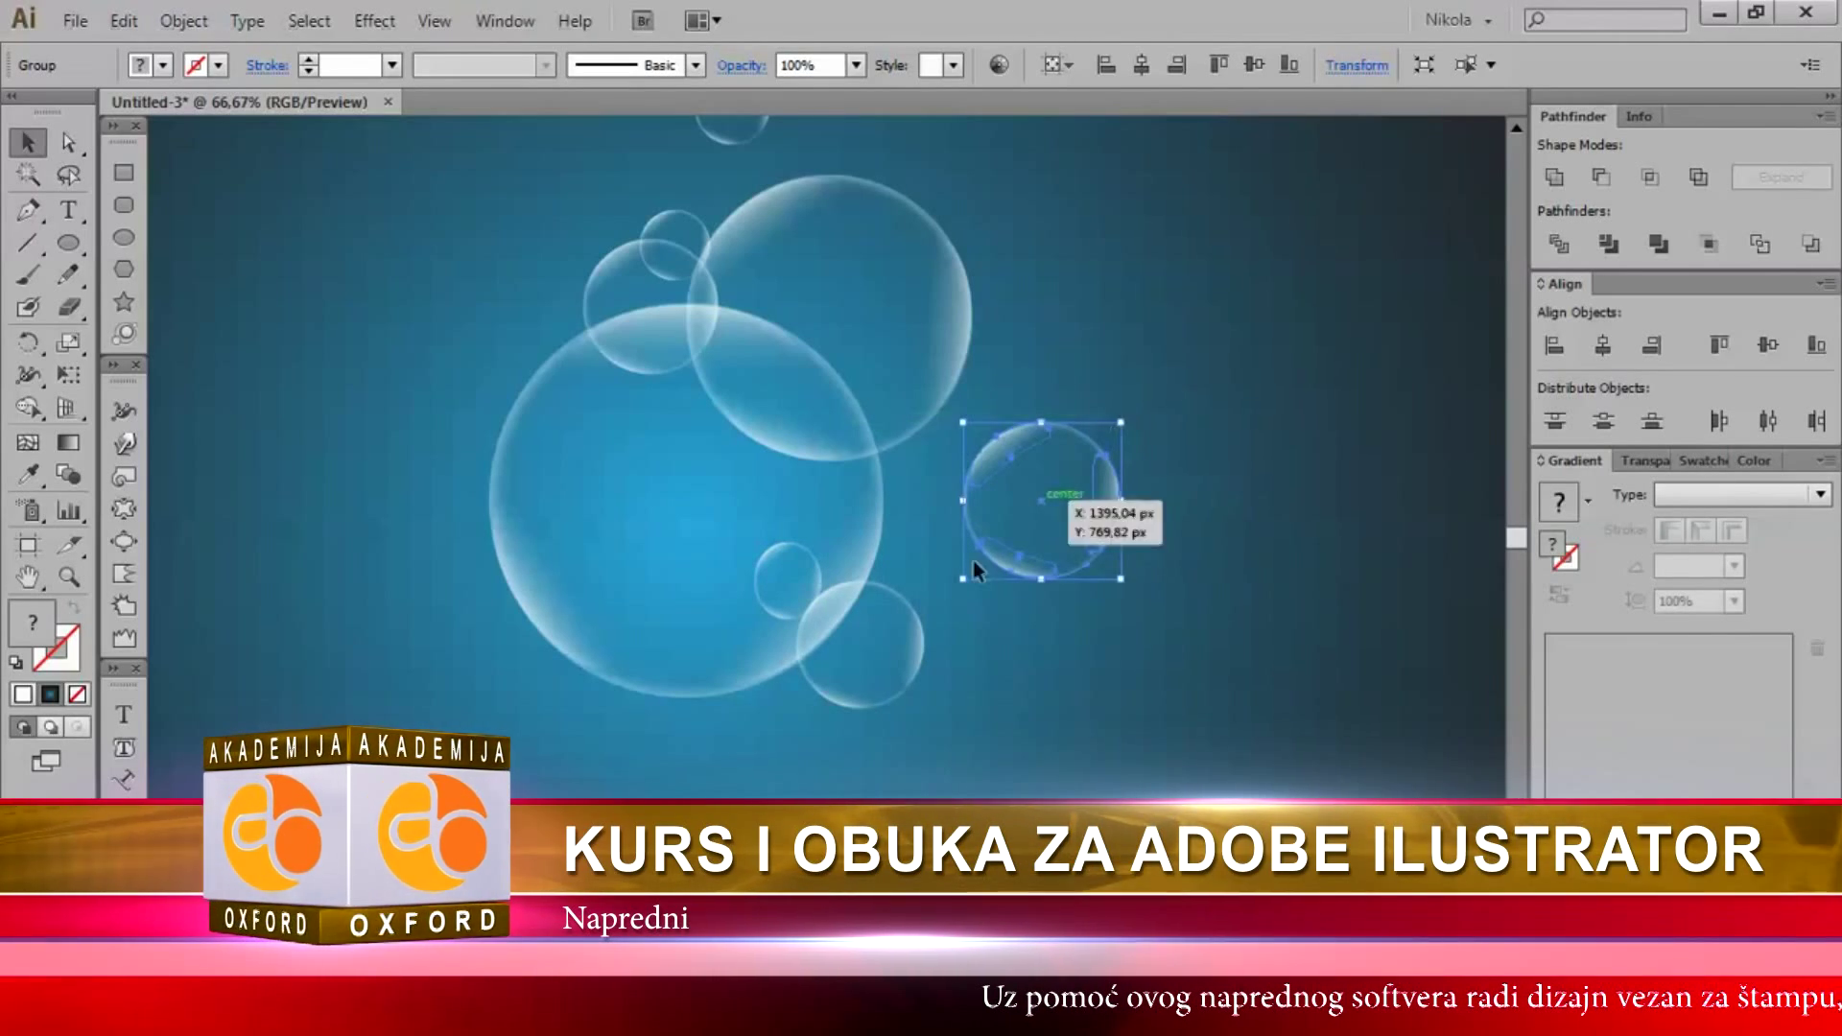
pyautogui.hotkey('ctrl', '-')
pyautogui.hotkey('ctrl', '-')
pyautogui.hotkey('ctrl', '-')
pyautogui.click(970, 592)
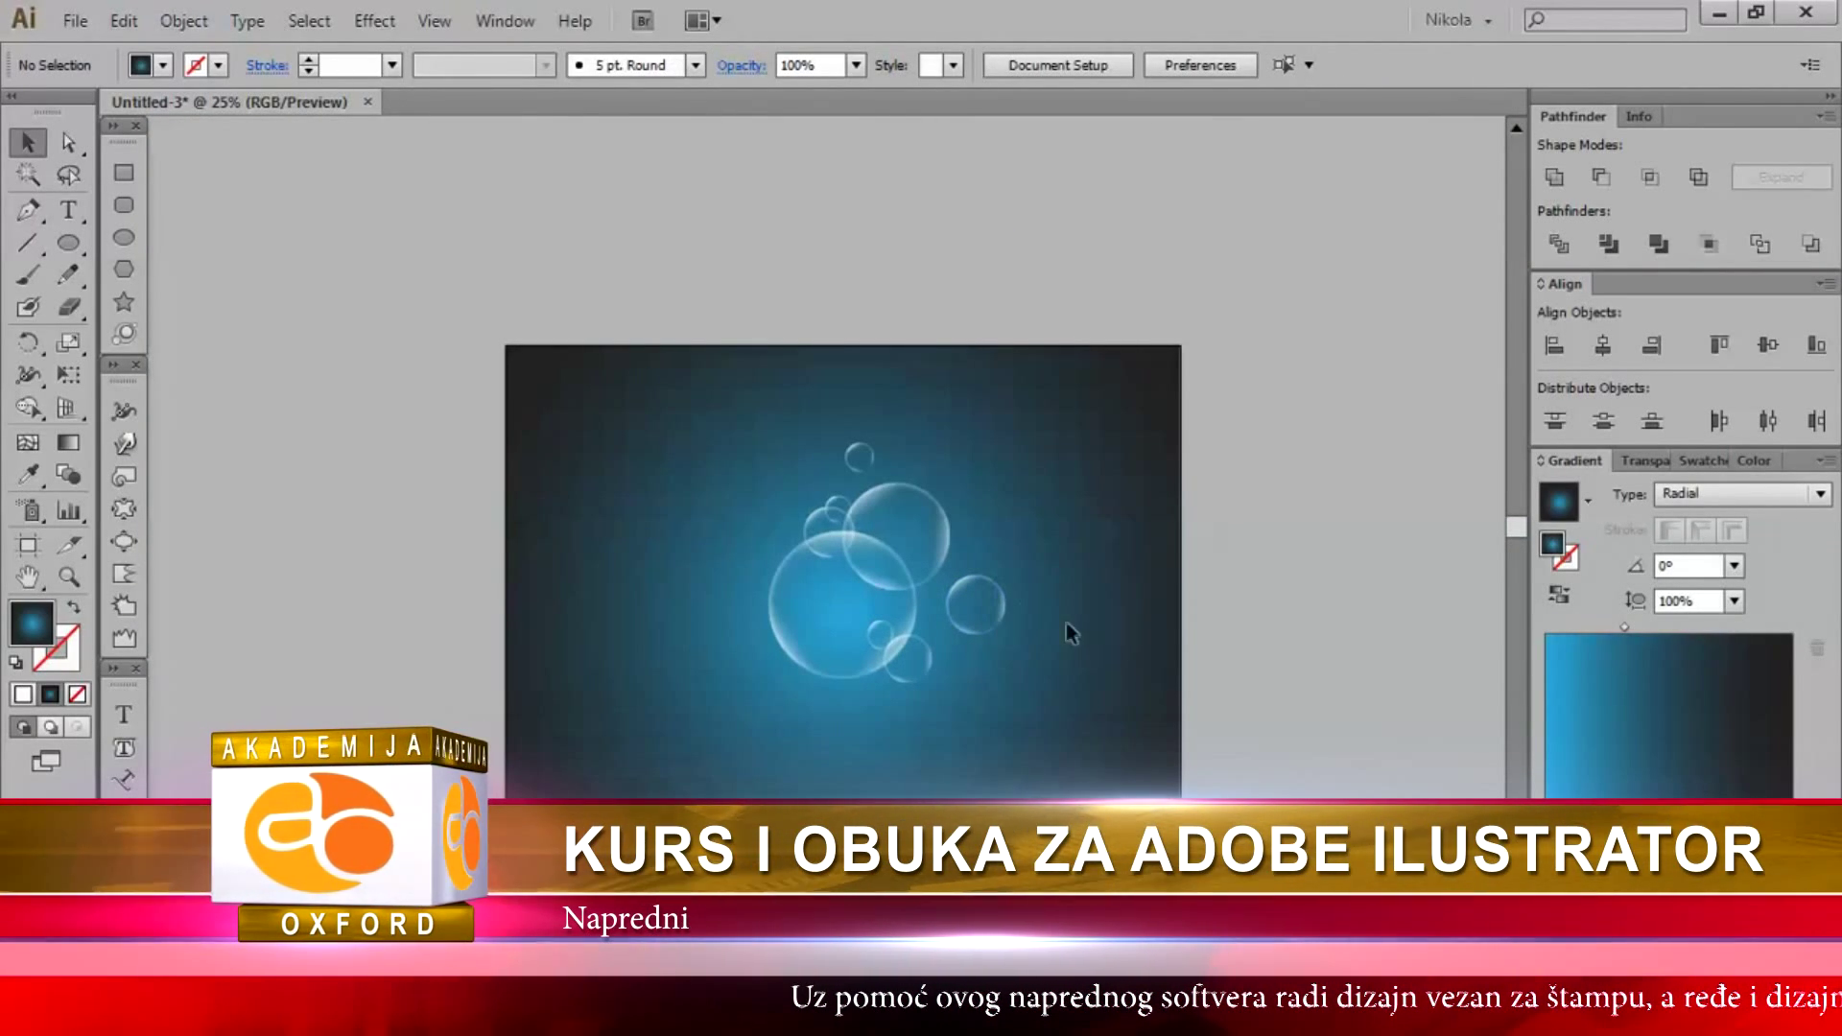
# Inspect the arrangement and transparency of the bubbles against the gradient background, both up close and as a whole.
pyautogui.scroll(2, 1066, 622)
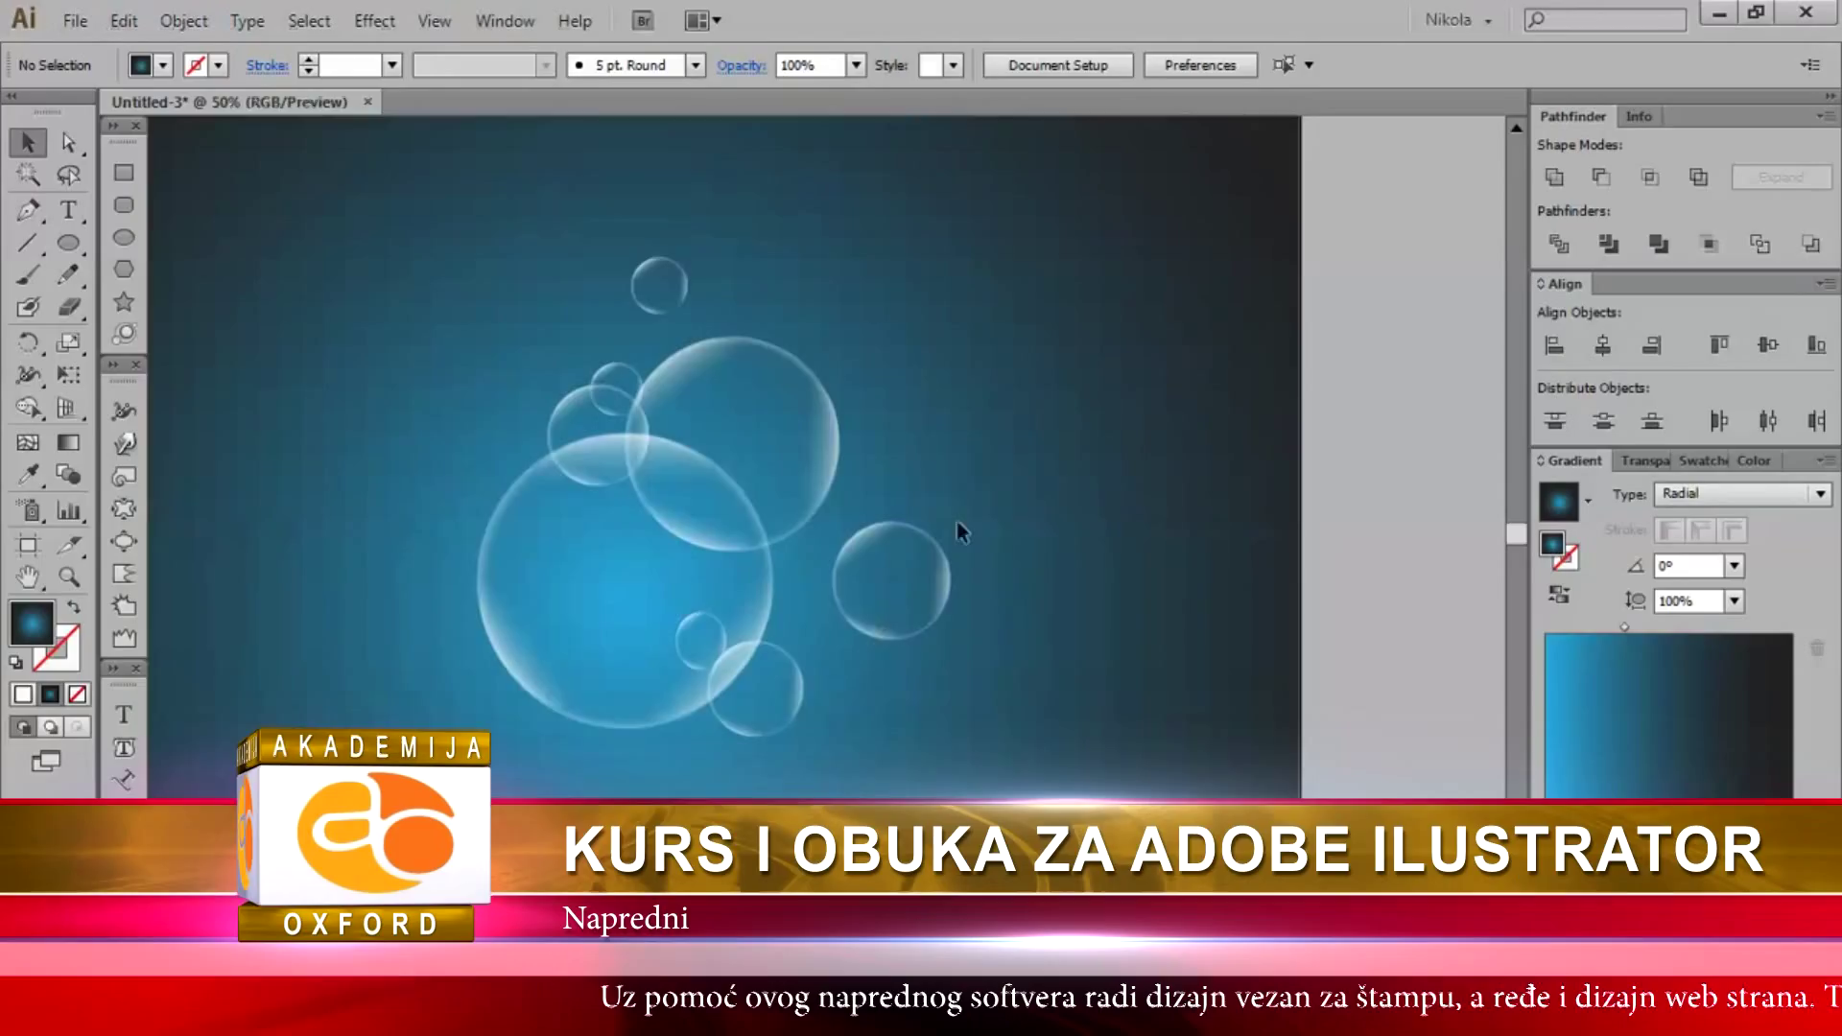
pyautogui.scroll(-2, 863, 533)
pyautogui.scroll(2, 779, 494)
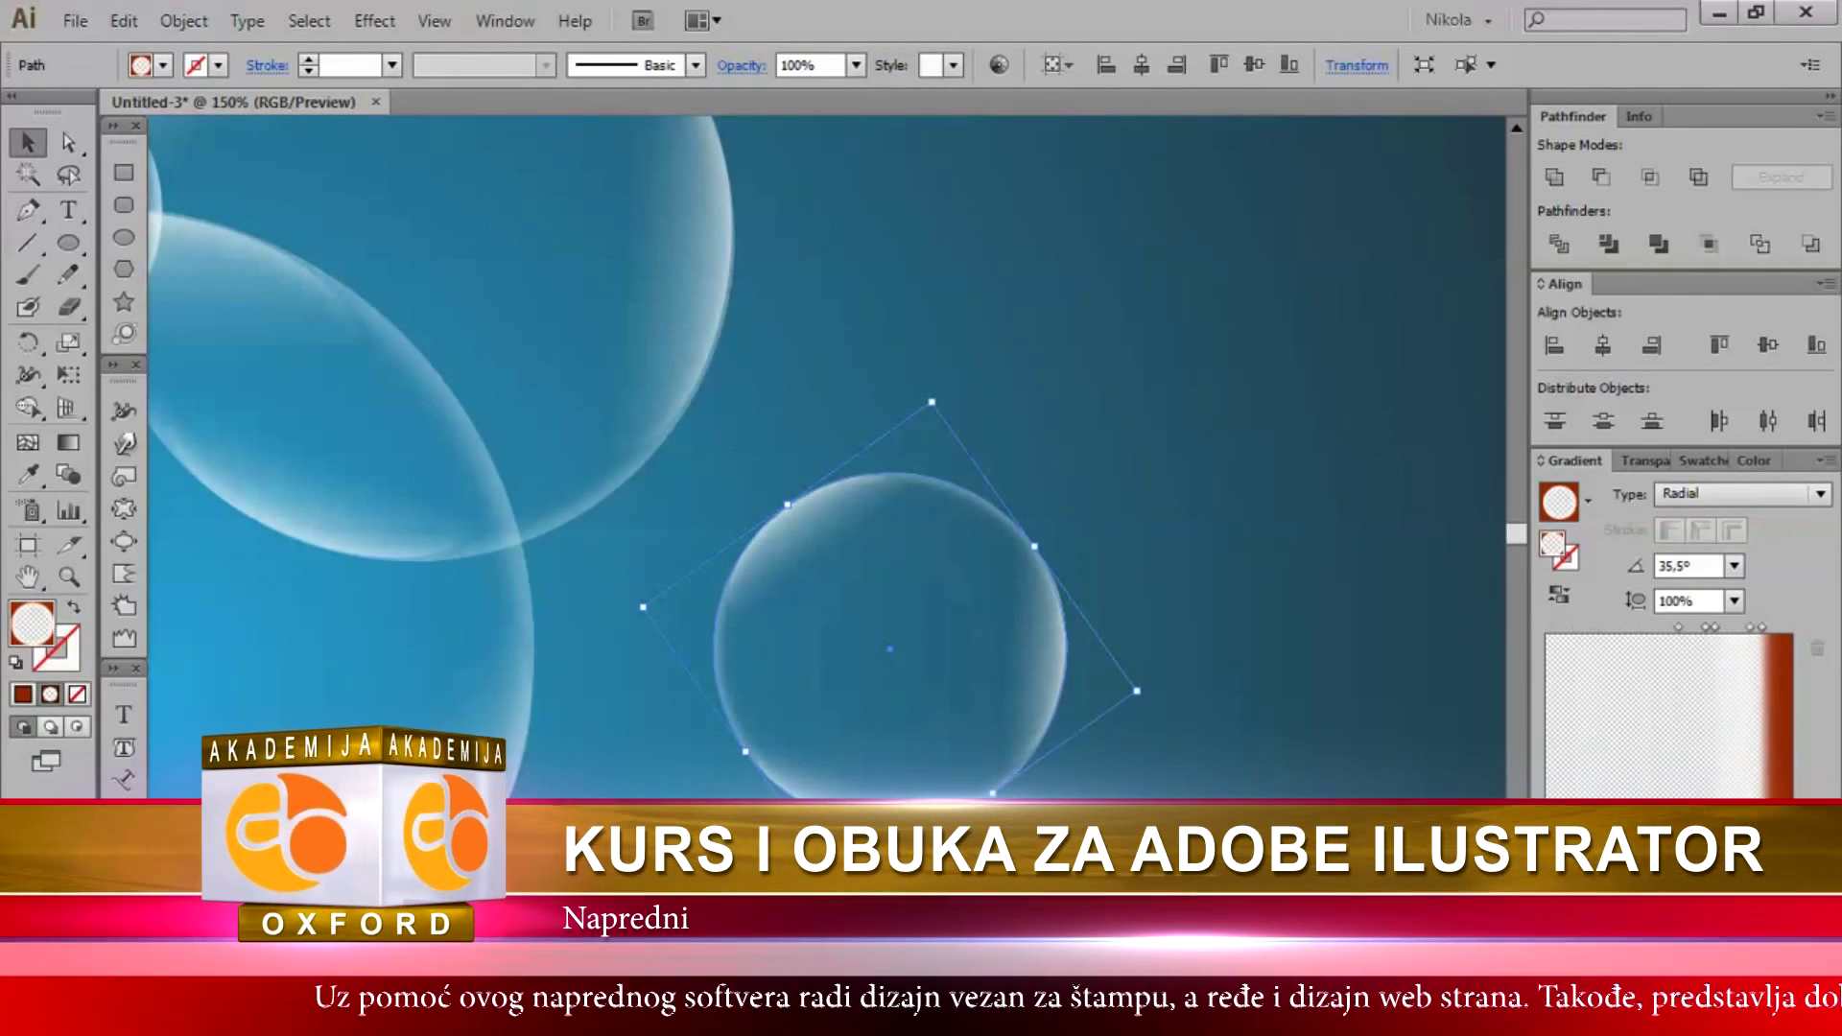
pyautogui.scroll(-4, 1326, 723)
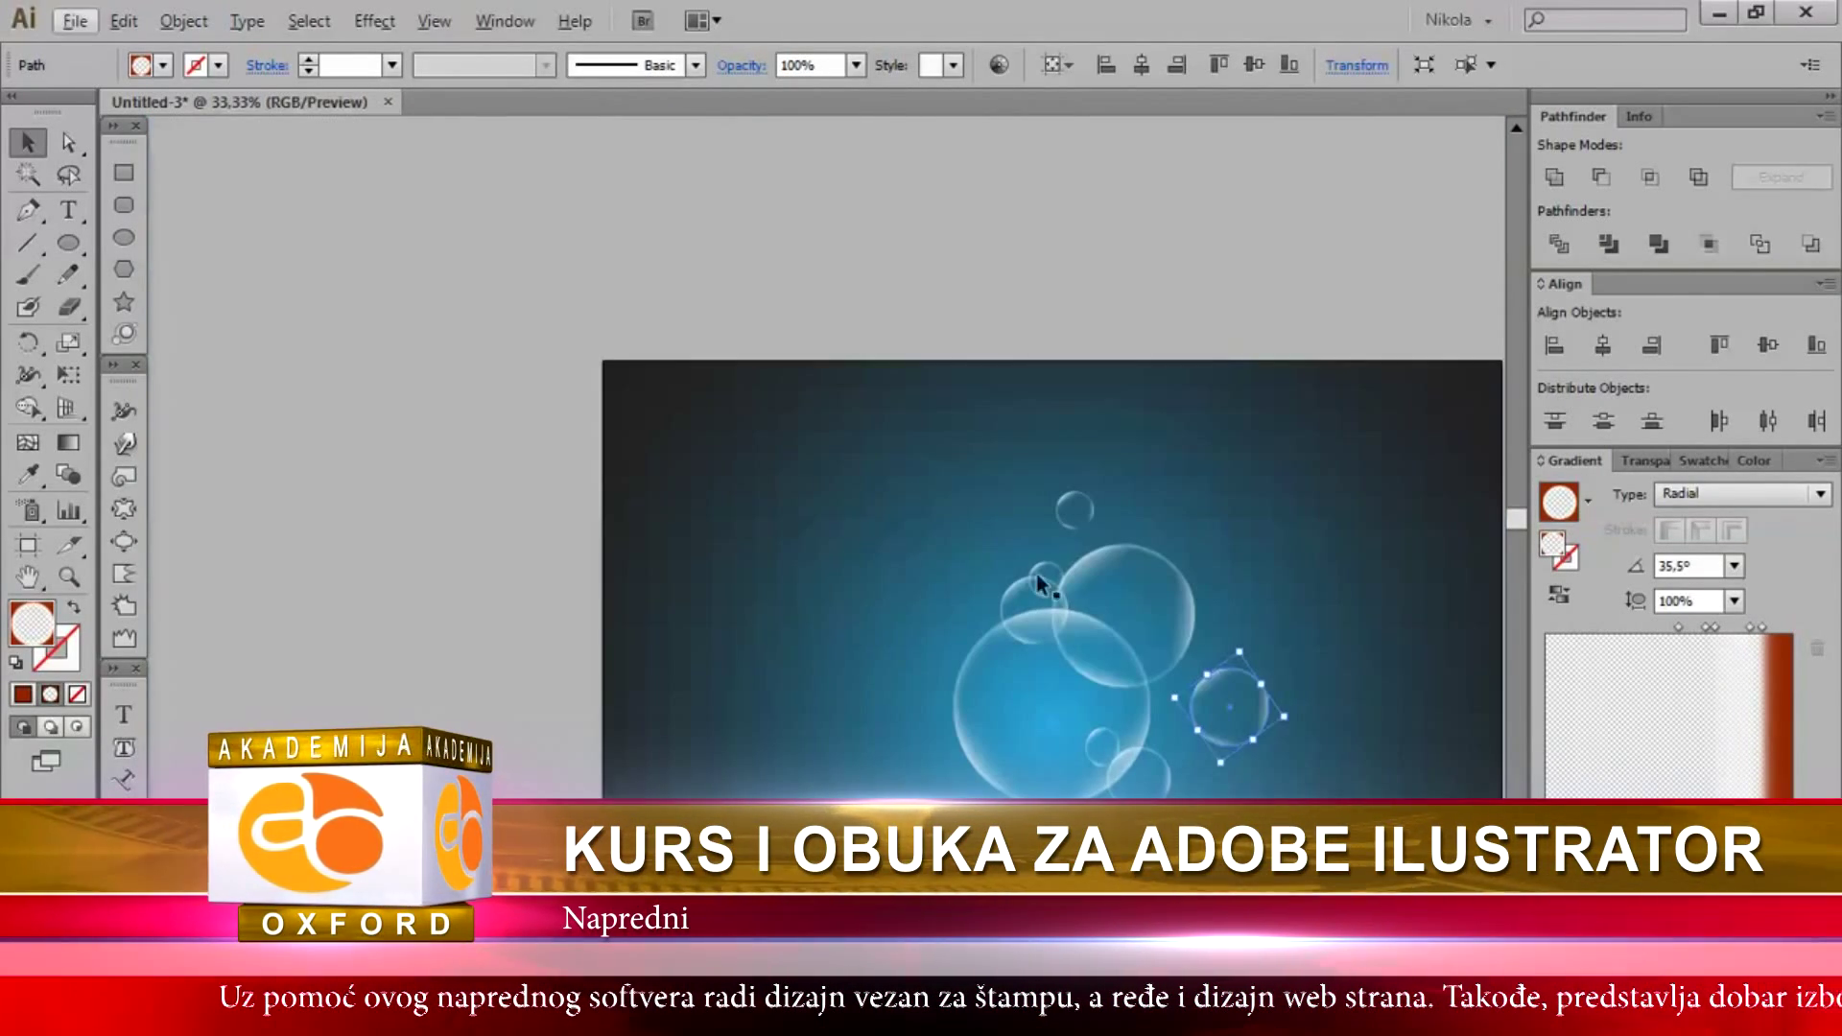
pyautogui.click(445, 461)
pyautogui.scroll(-2, 781, 571)
pyautogui.scroll(2, 877, 607)
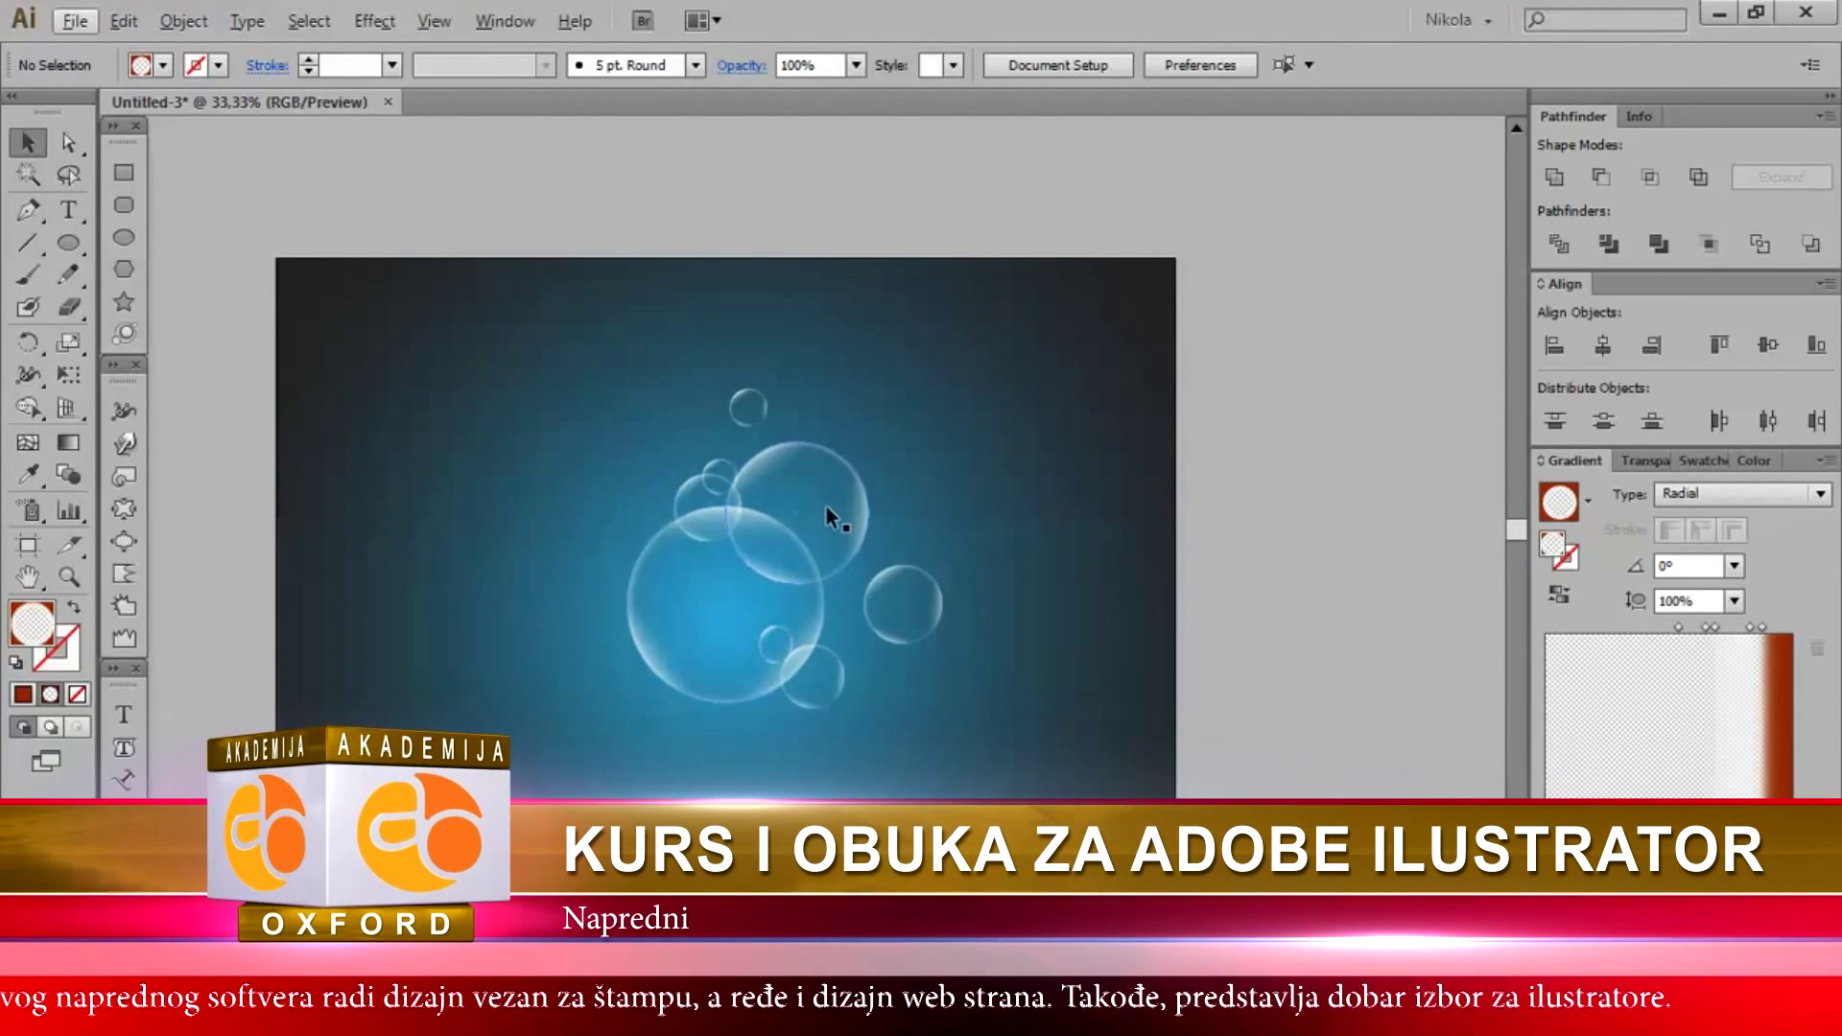
pyautogui.scroll(1, 793, 556)
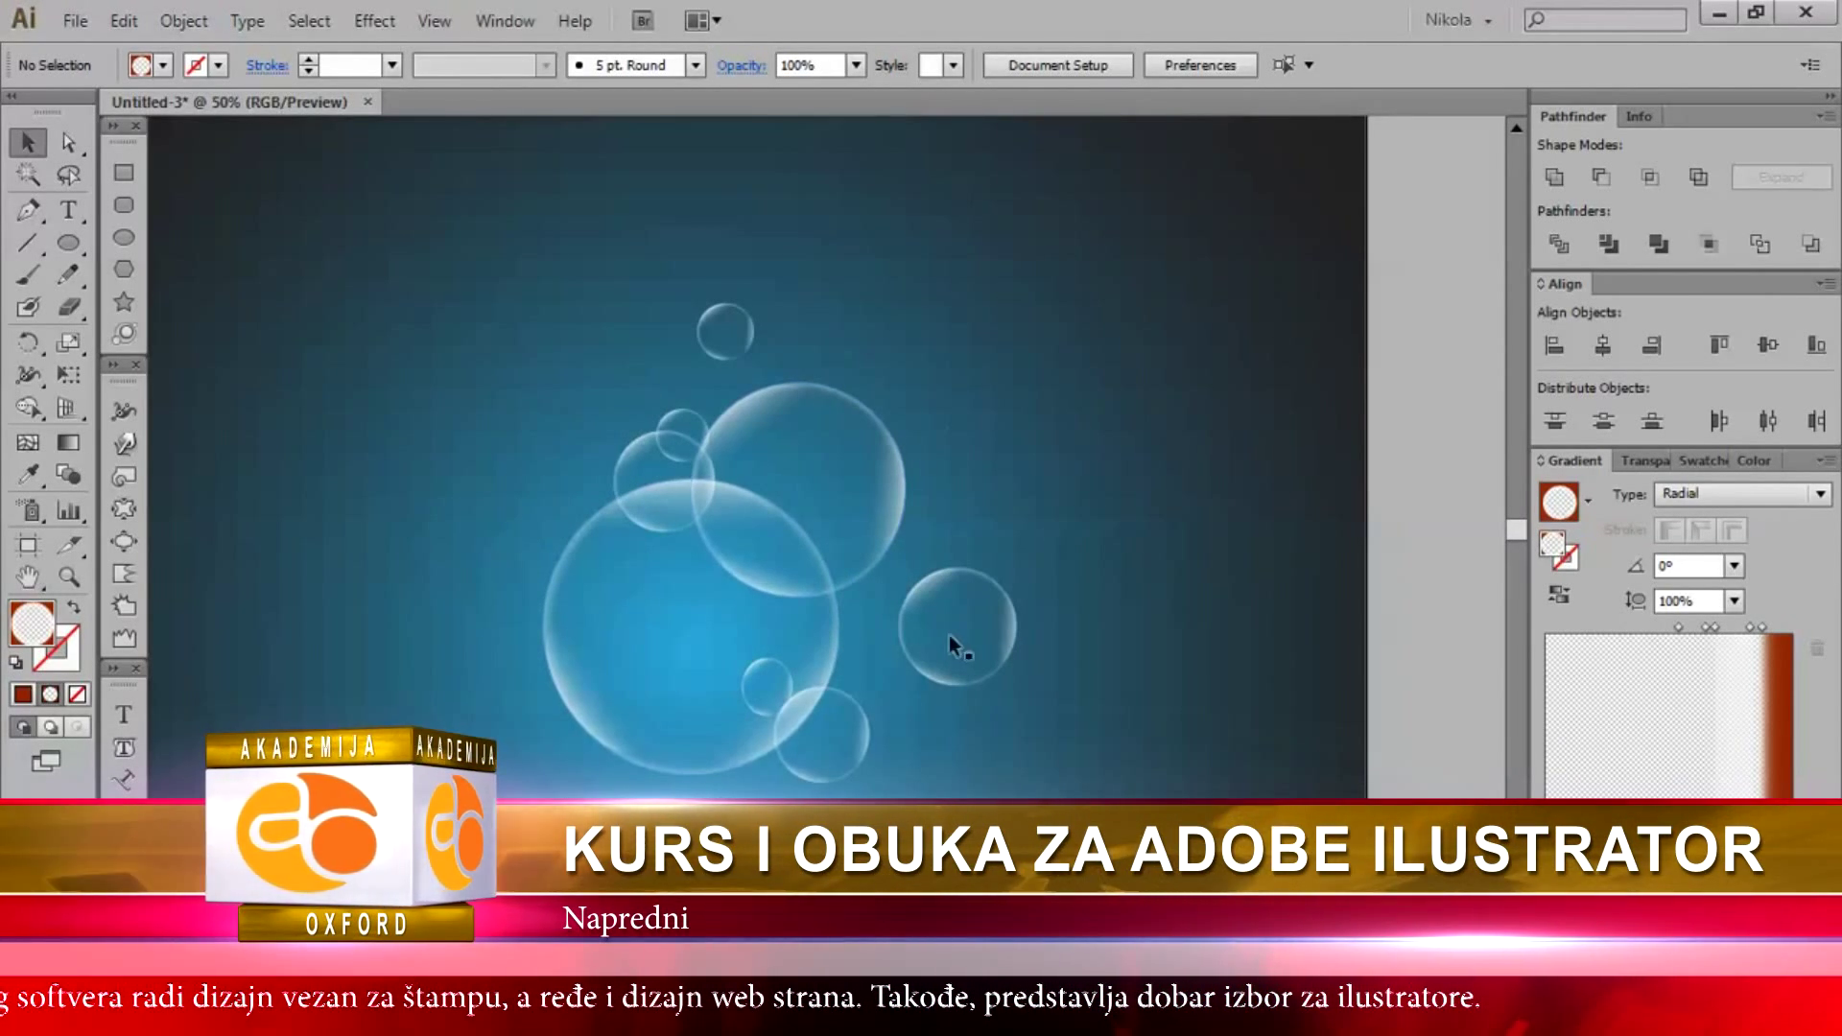